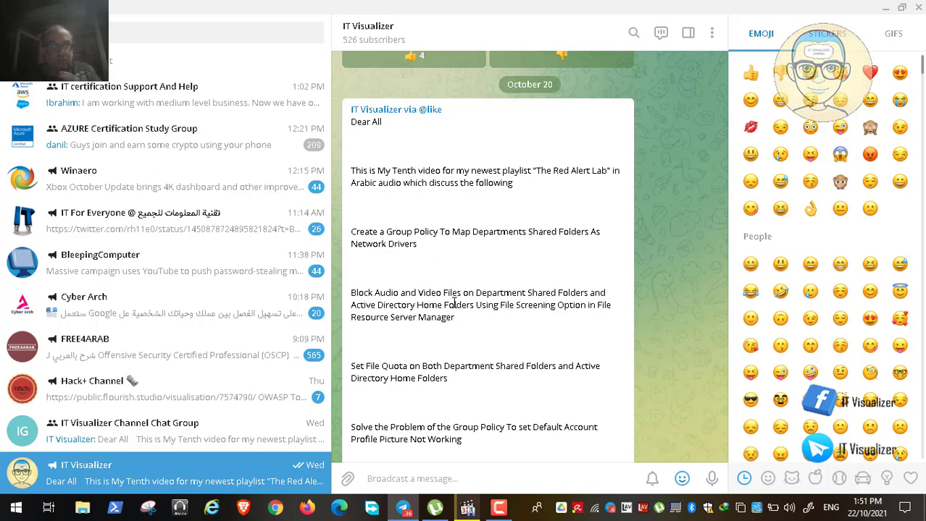
Scroll the IT Visualizer channel down to the tenth-video post's link and reaction buttons
{"action": "scroll", "coordinate": [444, 320], "scroll_direction": "down", "scroll_amount": 1}
{"action": "scroll", "coordinate": [444, 320], "scroll_direction": "down", "scroll_amount": 1}
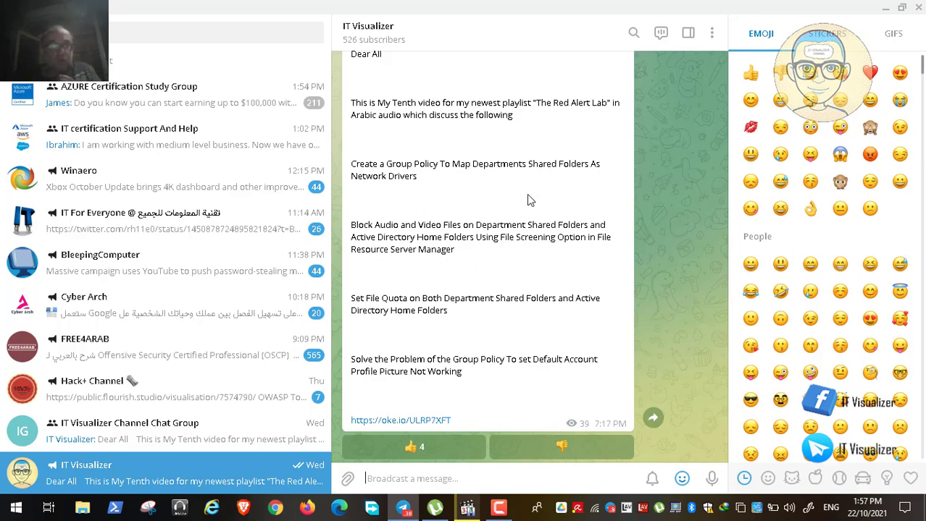
Minimize Telegram, then open Video1.mp4 and play it full-screen in Media Player Classic
{"action": "left_click", "coordinate": [885, 7]}
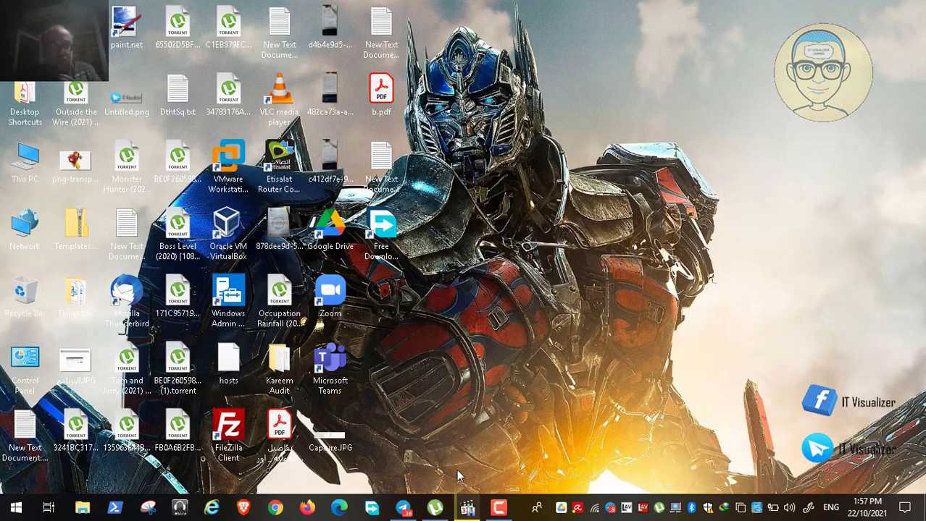
{"action": "left_click", "coordinate": [468, 508]}
{"action": "double_click", "coordinate": [400, 233]}
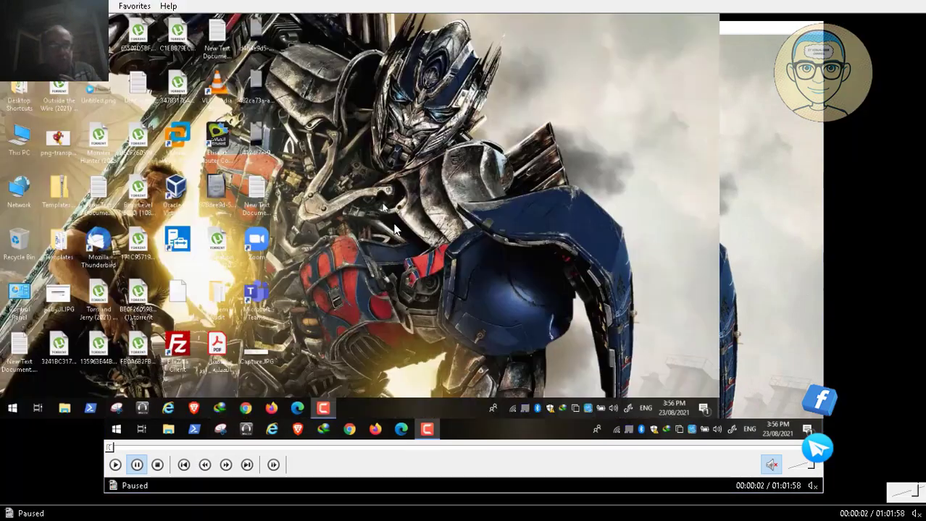
{"action": "left_click", "coordinate": [11, 493]}
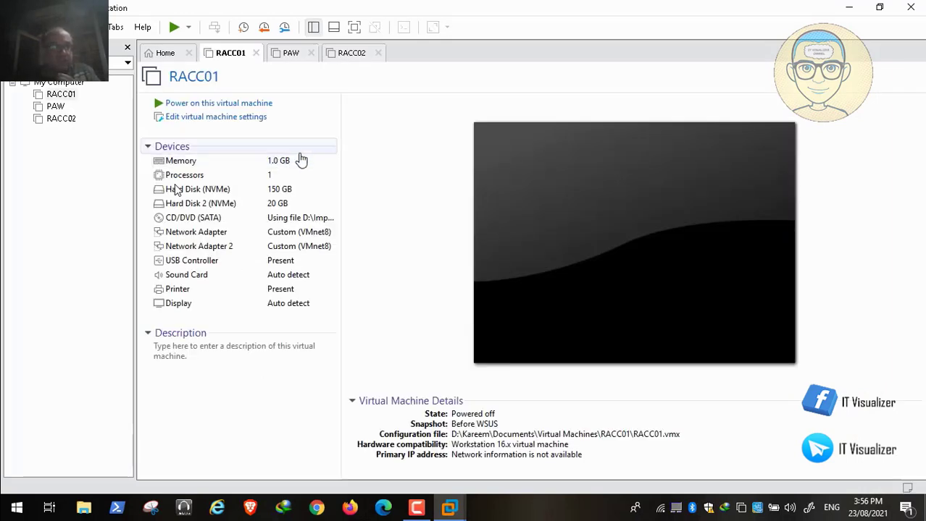
Power on the RACC01 virtual machine, pausing the recording while it boots
{"action": "left_click", "coordinate": [255, 104]}
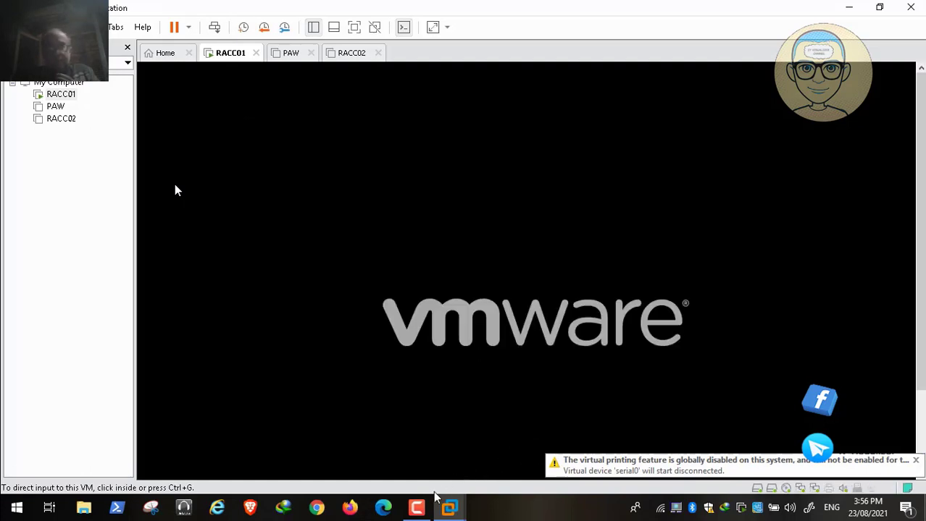
{"action": "left_click", "coordinate": [417, 510]}
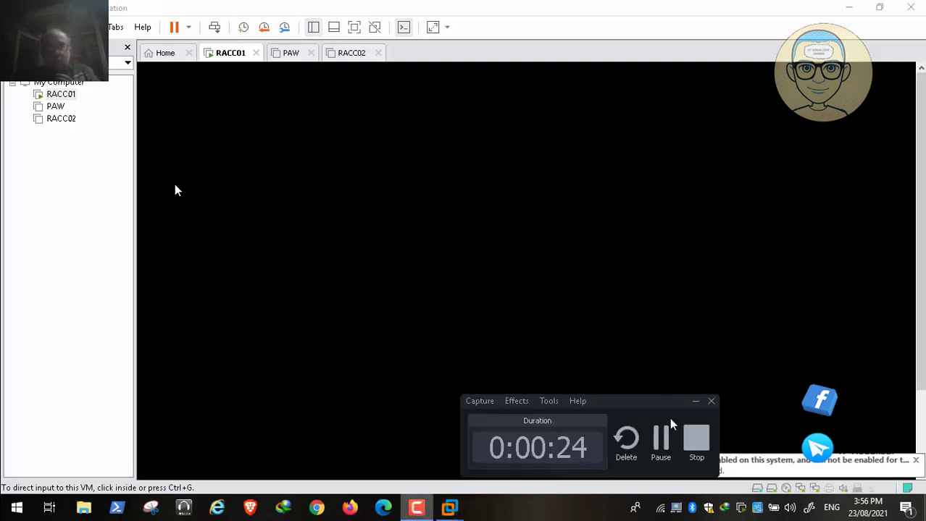
{"action": "left_click", "coordinate": [661, 440]}
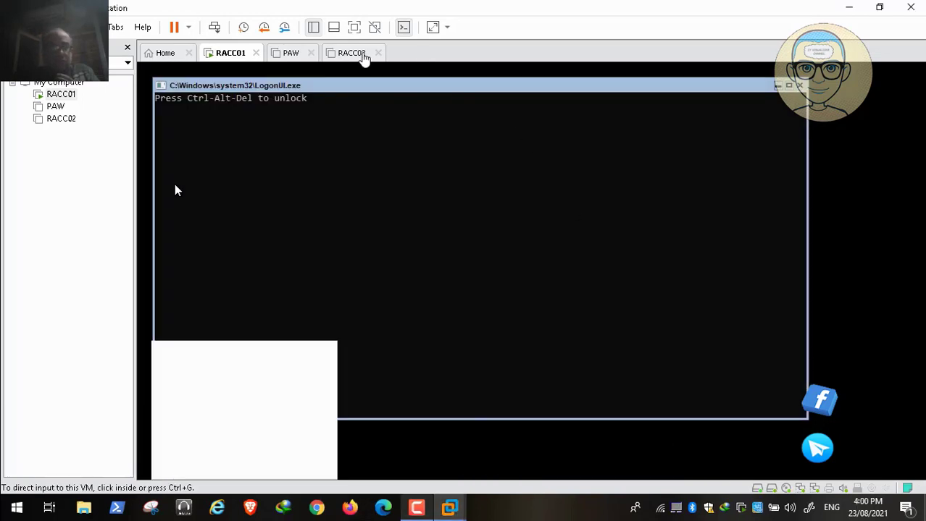
Power on RACC02, pausing the recording during its boot, then switch to the PAW machine
{"action": "left_click", "coordinate": [364, 58]}
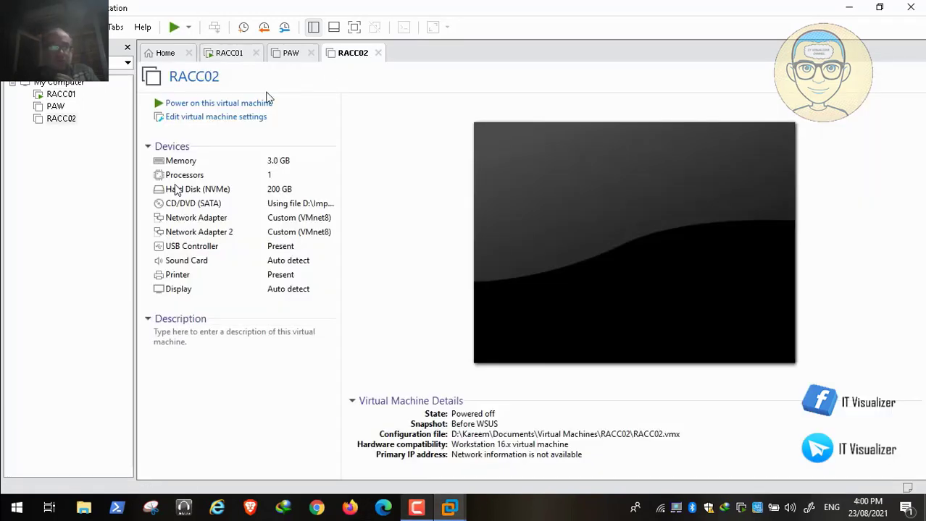
{"action": "left_click", "coordinate": [253, 103]}
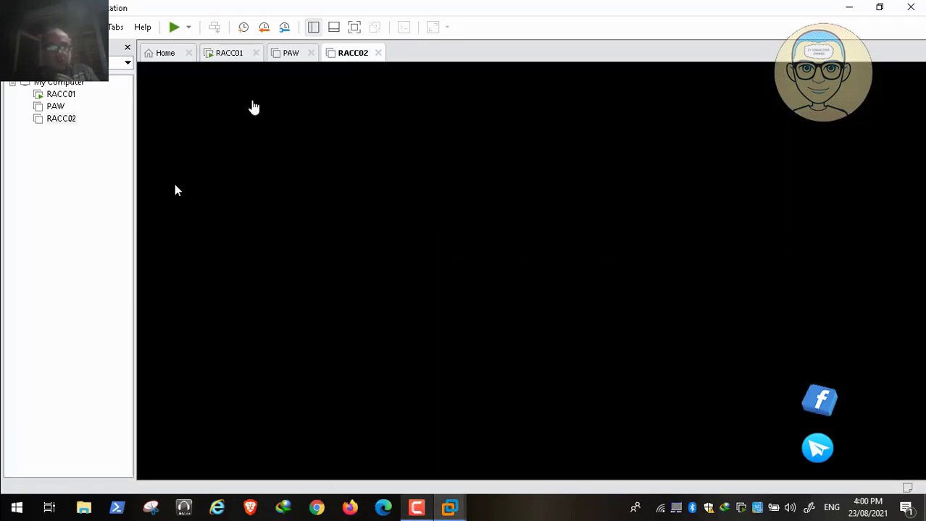
{"action": "left_click", "coordinate": [415, 508]}
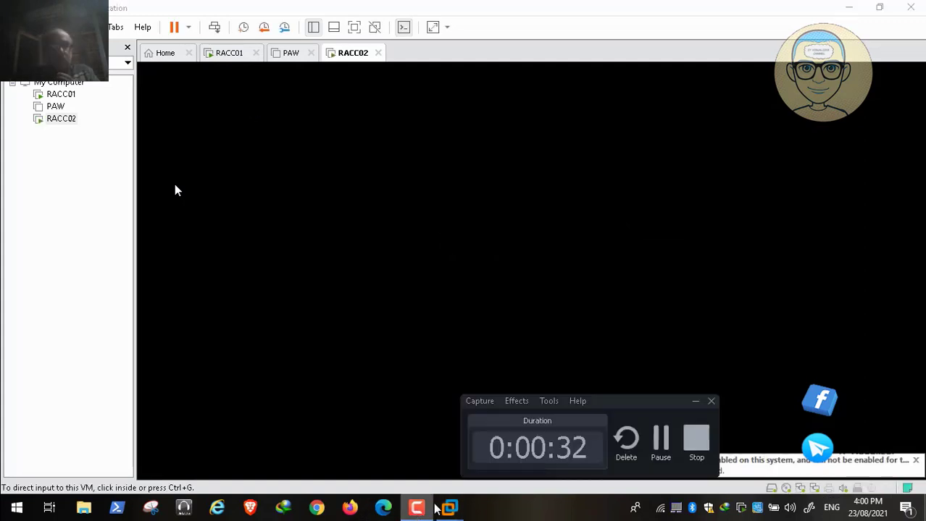
{"action": "left_click", "coordinate": [660, 434]}
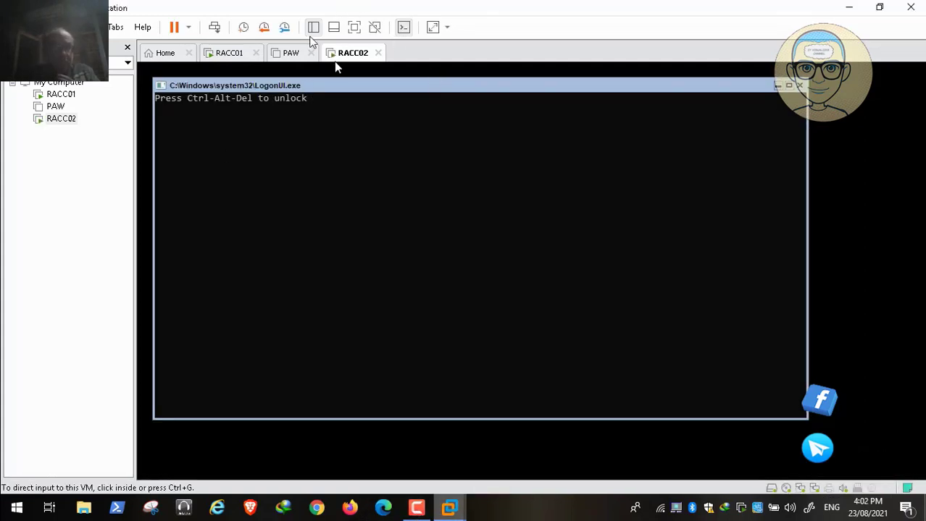
{"action": "left_click", "coordinate": [292, 54]}
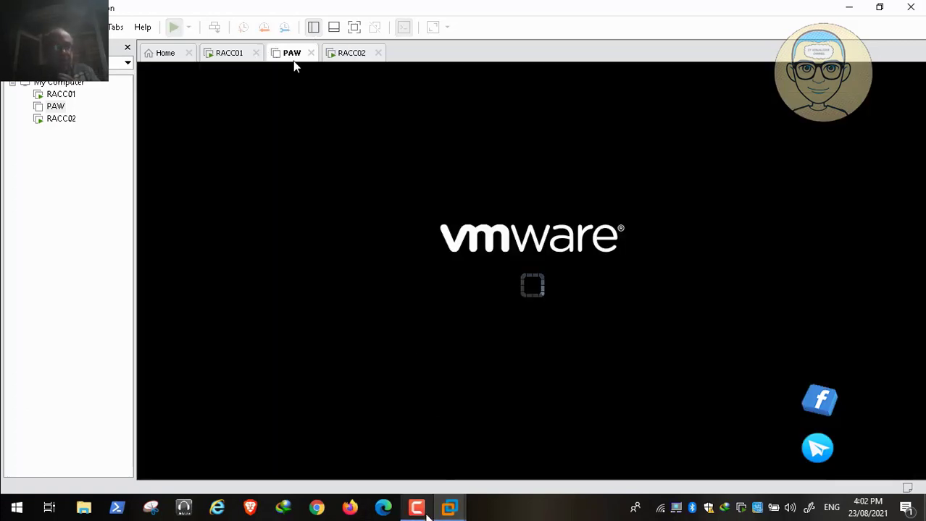
Pause recording while PAW boots, then send Ctrl+Alt+Del and accept the Red Alert Zone notice
{"action": "left_click", "coordinate": [425, 513]}
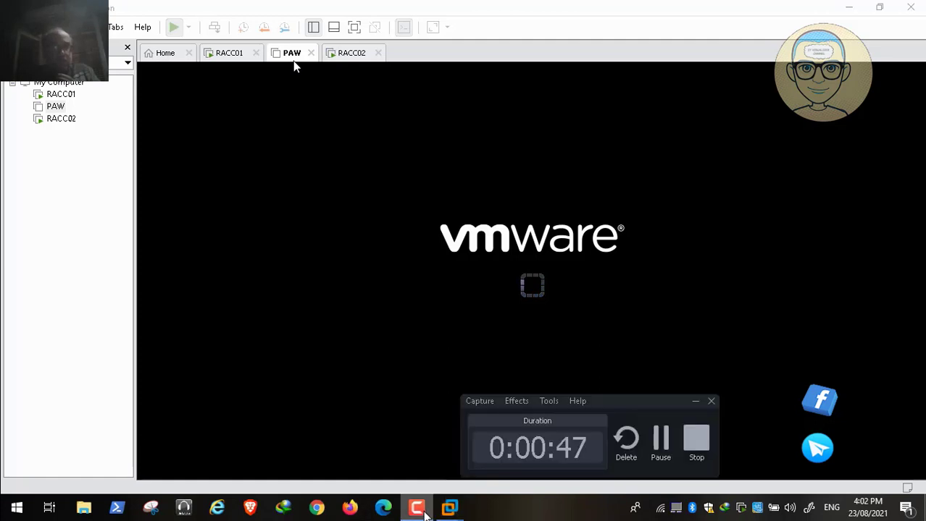
{"action": "left_click", "coordinate": [661, 434]}
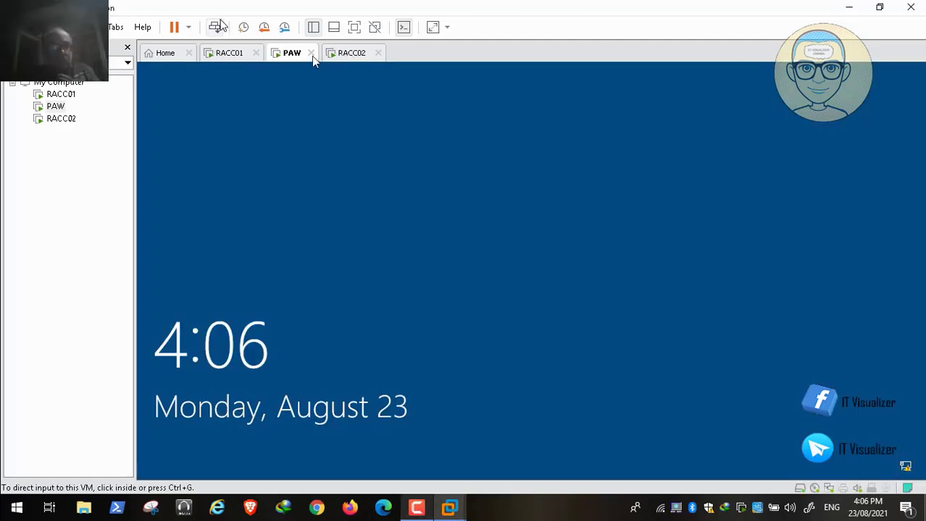
{"action": "left_click", "coordinate": [217, 27]}
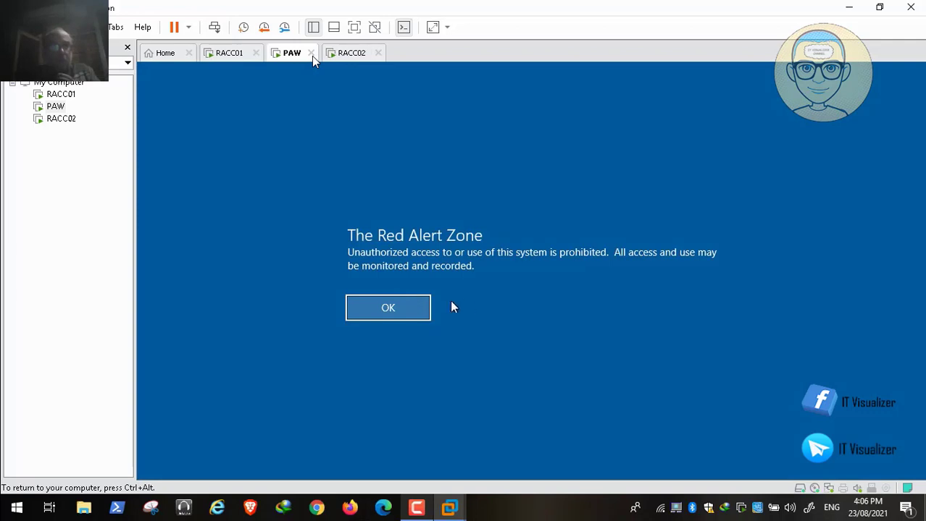
{"action": "left_click", "coordinate": [388, 308]}
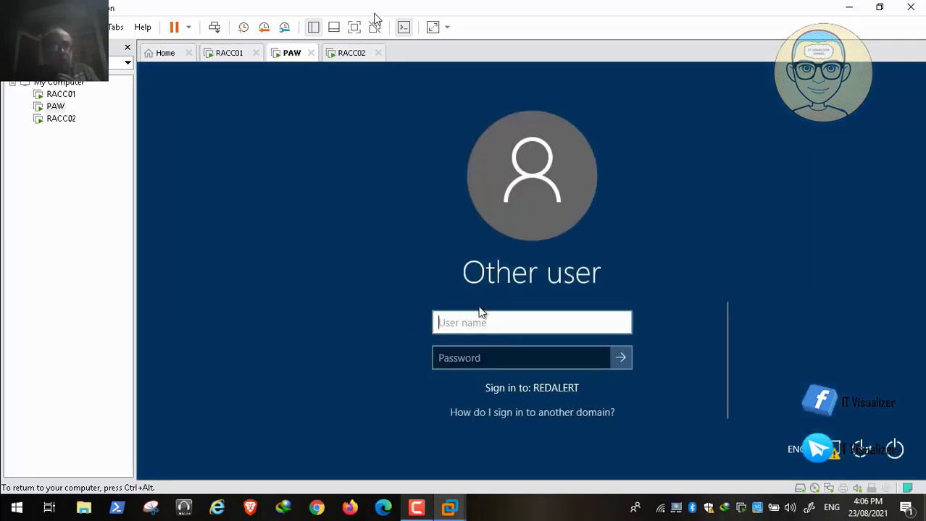
Sign in with the redalert domain account's user name and password, pausing recording while the profile loads
{"action": "type", "text": "redalert"}
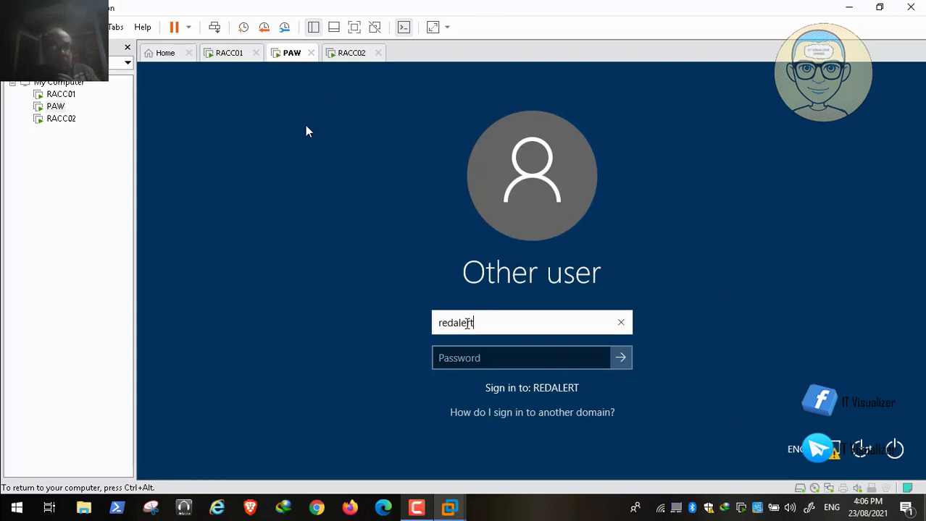
{"action": "type", "text": "\\kraouf"}
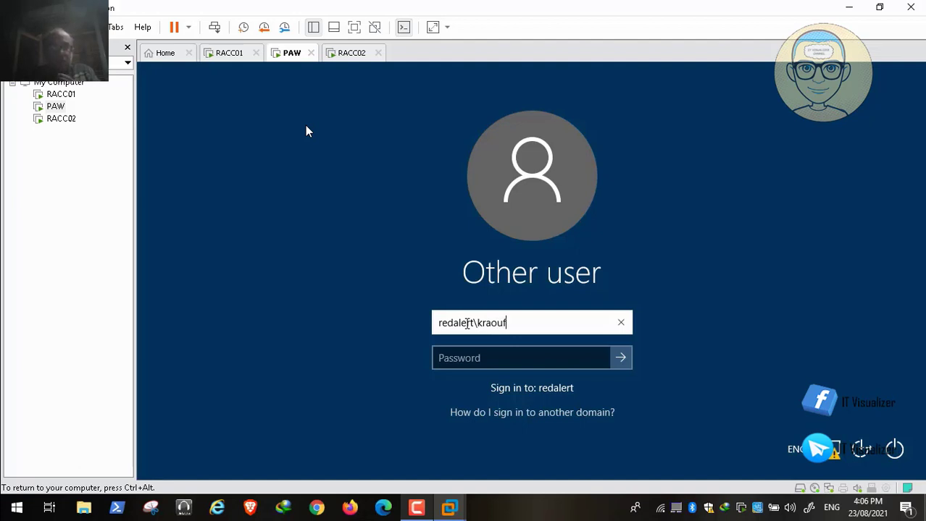
{"action": "key", "text": "Tab"}
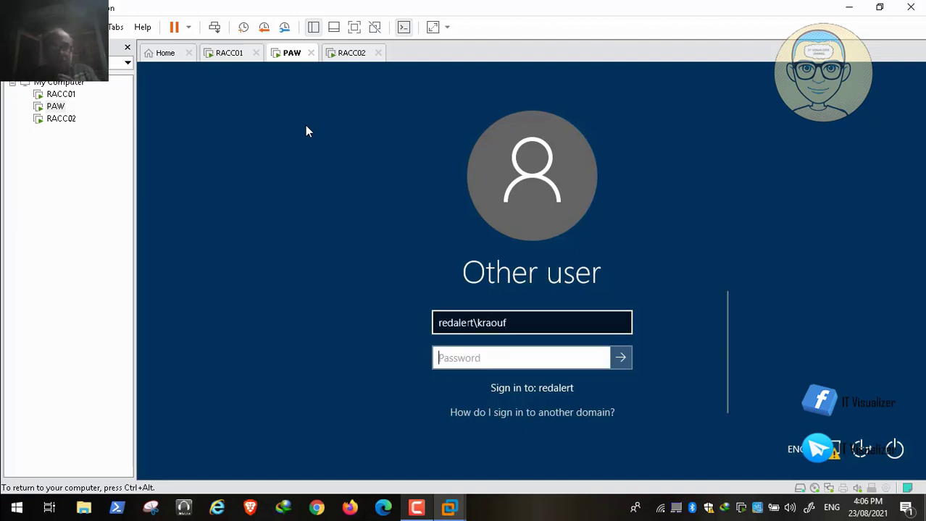
{"action": "type", "text": "P@ssw"}
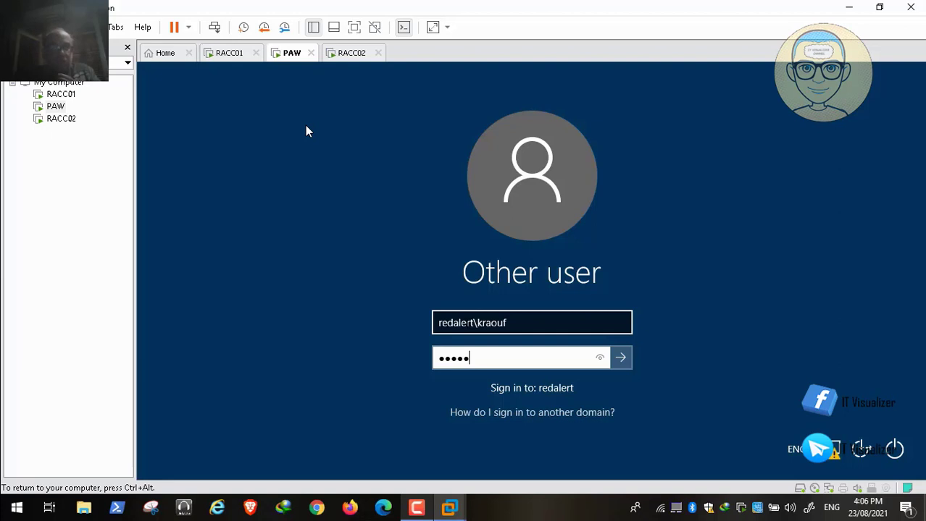
{"action": "type", "text": "ord12"}
{"action": "key", "text": "Return"}
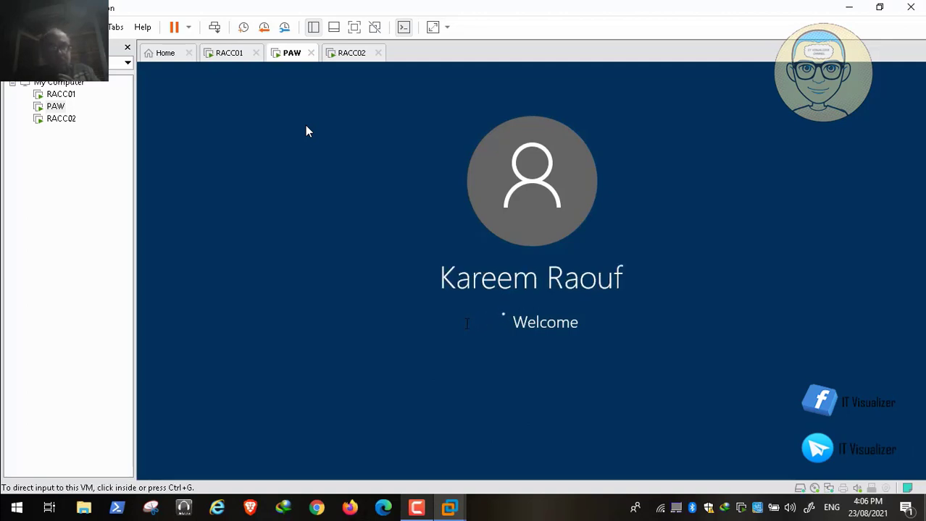
{"action": "left_click", "coordinate": [411, 513]}
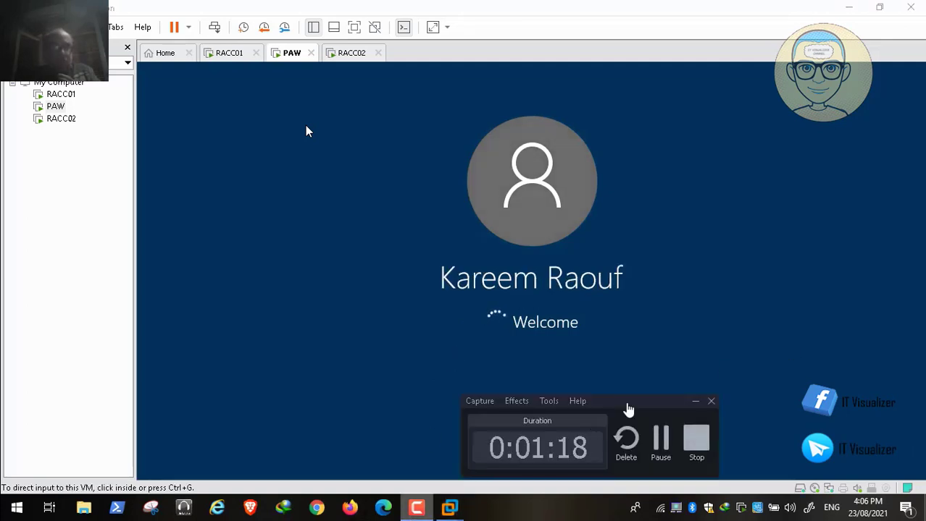
{"action": "left_click", "coordinate": [660, 438]}
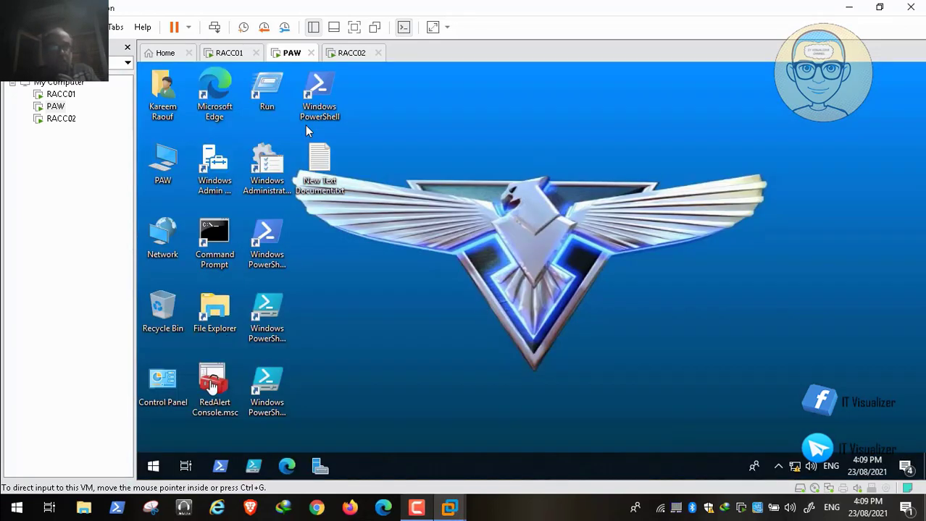
Launch Server Manager from the PAW taskbar and dismiss the Defender virus protection notification
{"action": "left_click", "coordinate": [320, 467]}
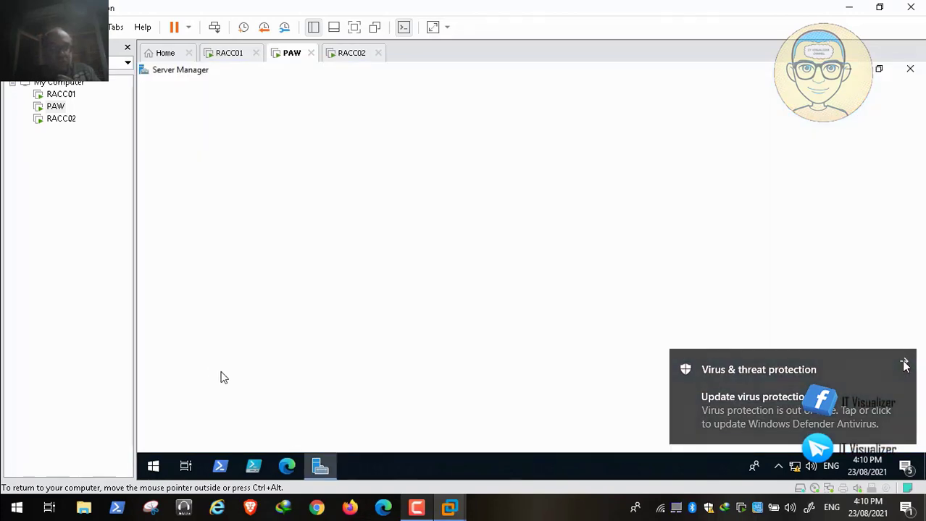
{"action": "left_click", "coordinate": [906, 367]}
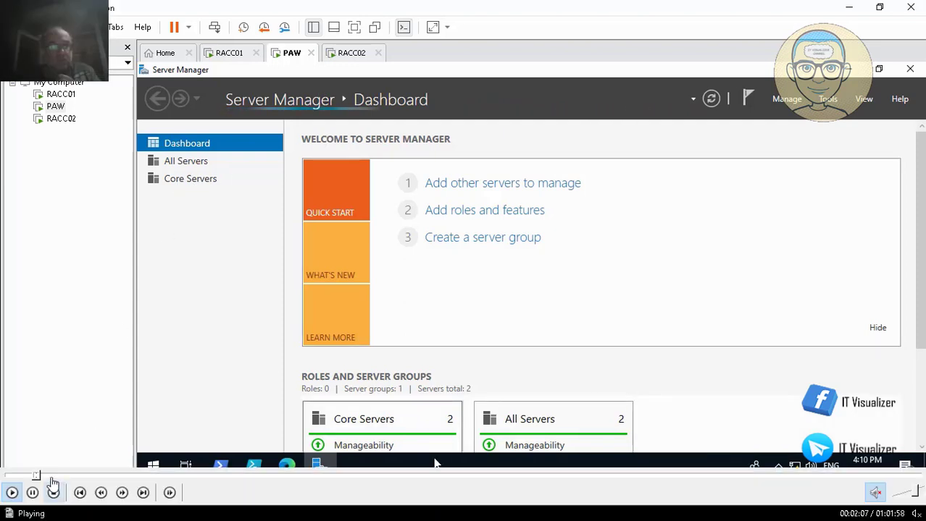
Skip ahead in the tutorial video's timeline
{"action": "left_click", "coordinate": [53, 477]}
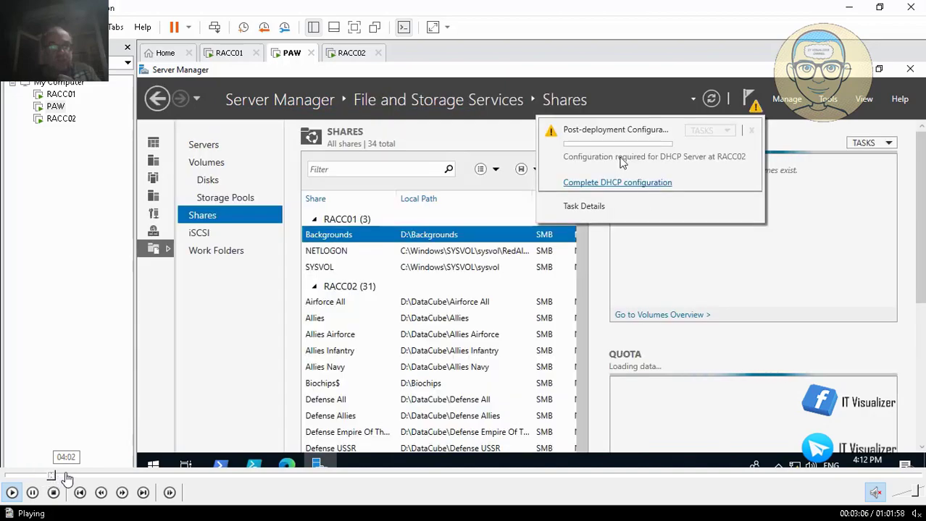
{"action": "left_click", "coordinate": [71, 477]}
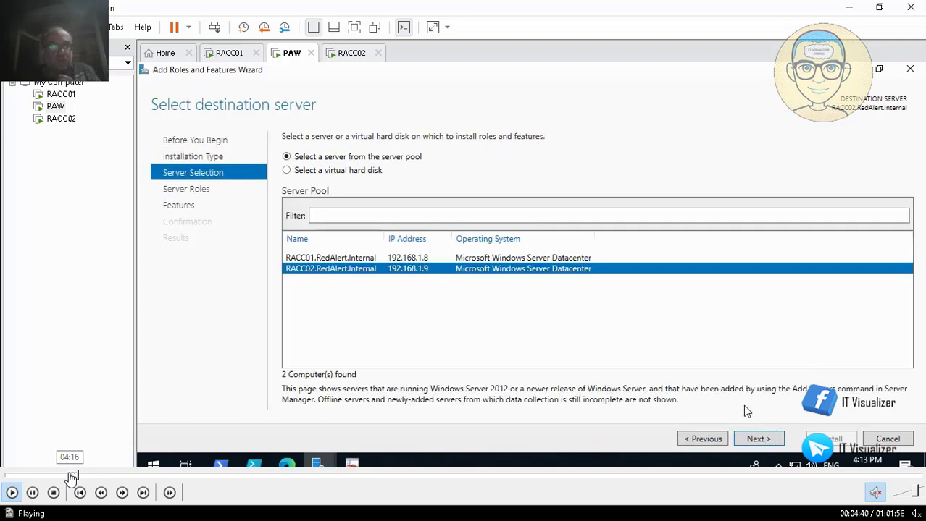
{"action": "left_click", "coordinate": [68, 476]}
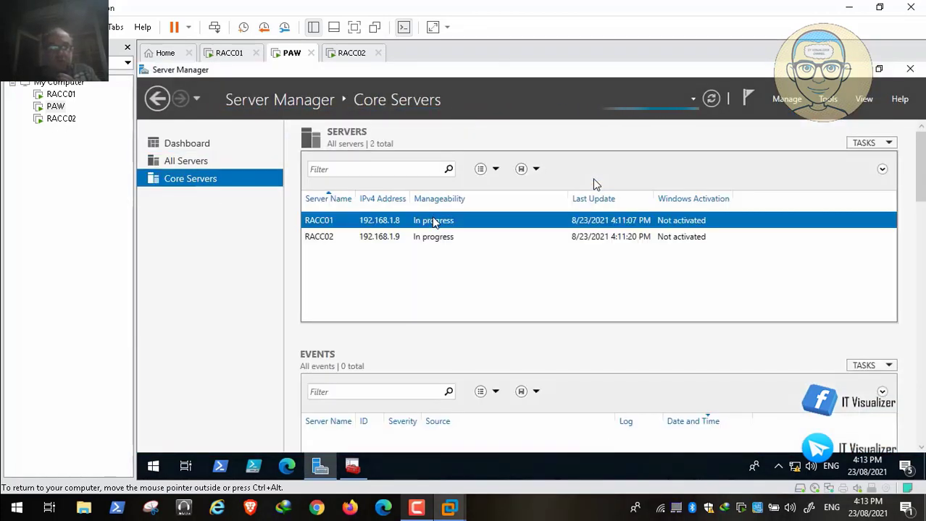
Choose Add Roles and Features for RACC02 in the Core Servers group
{"action": "left_click", "coordinate": [326, 239]}
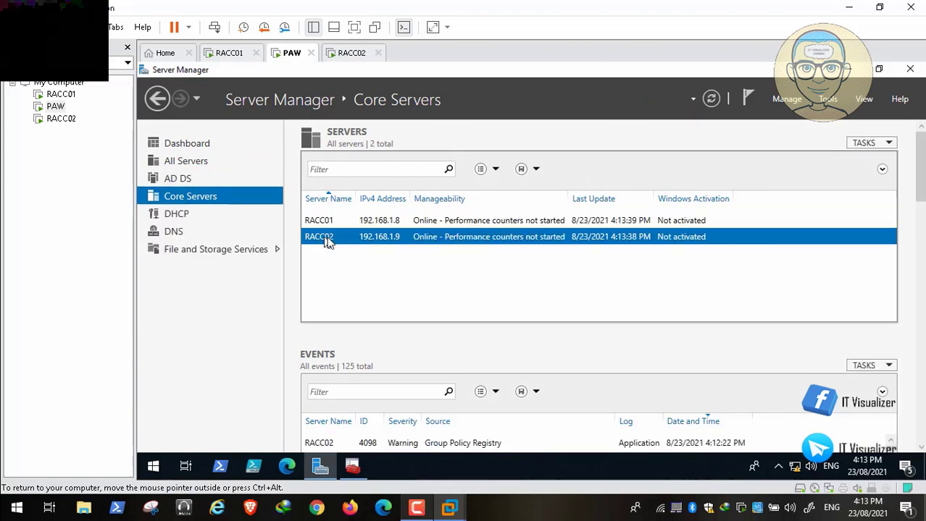
{"action": "right_click", "coordinate": [326, 240]}
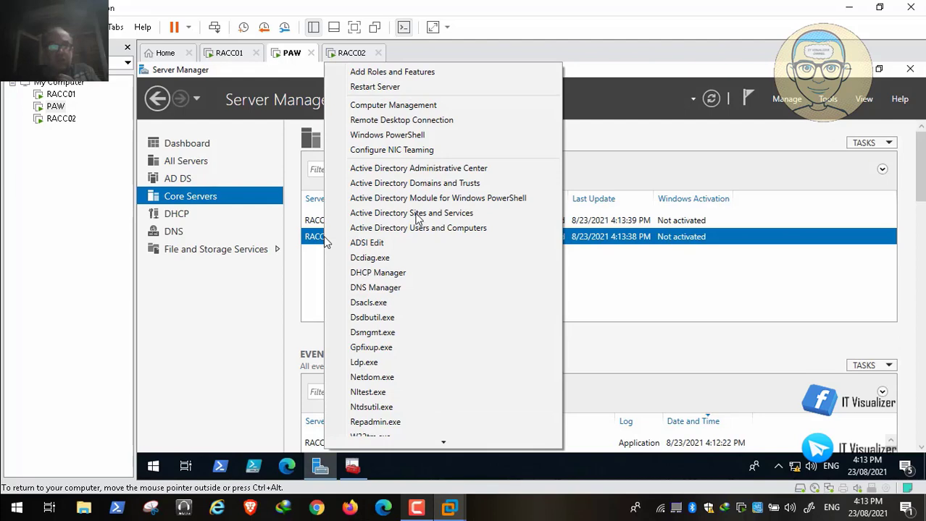
{"action": "left_click", "coordinate": [445, 77]}
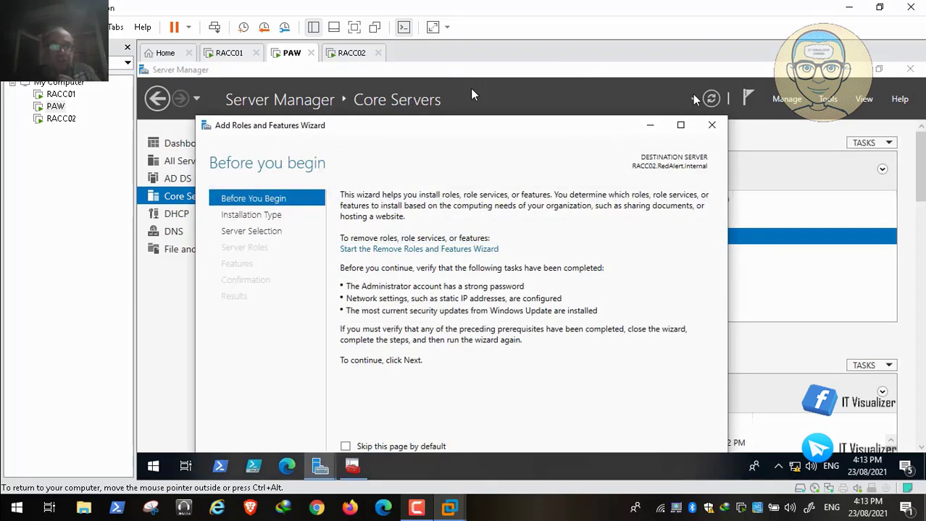
Maximize the wizard and advance with role-based installation and RACC02 as destination server
{"action": "double_click", "coordinate": [474, 129]}
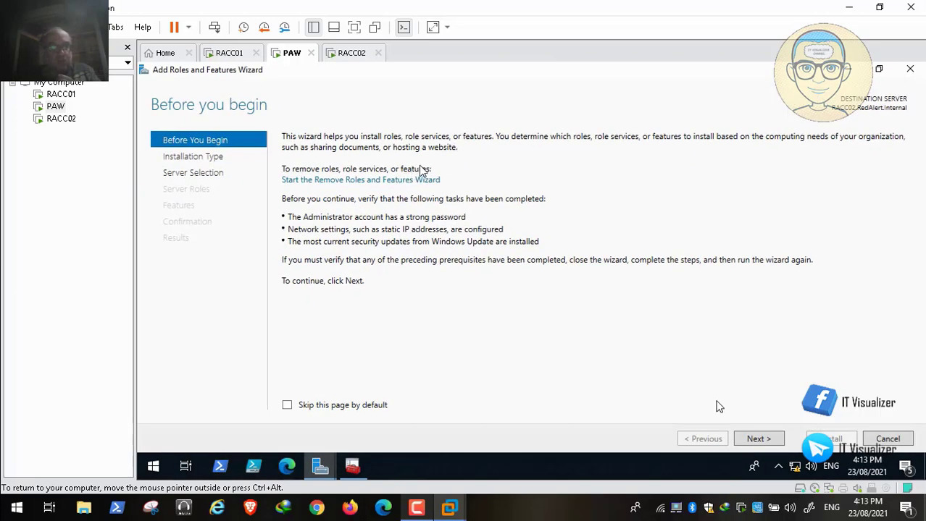
{"action": "left_click", "coordinate": [761, 440]}
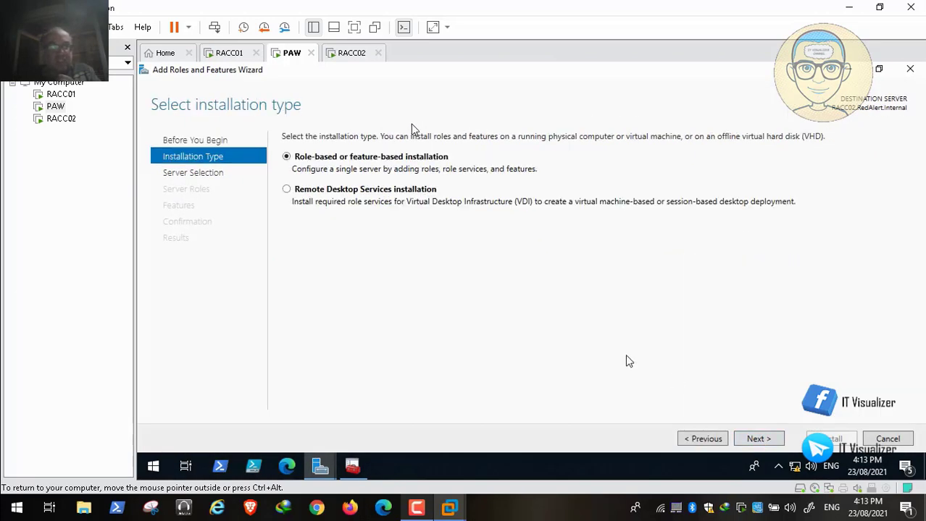
{"action": "left_click", "coordinate": [760, 440]}
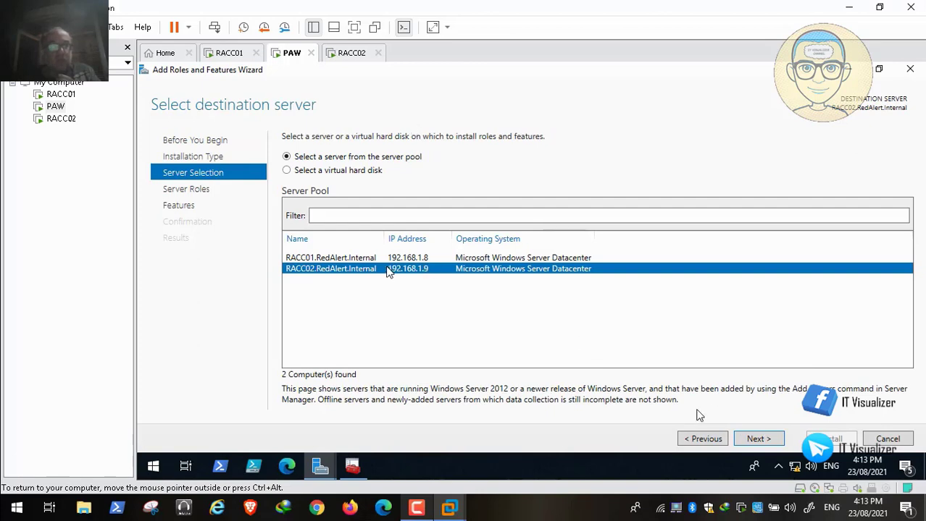
{"action": "left_click", "coordinate": [756, 442]}
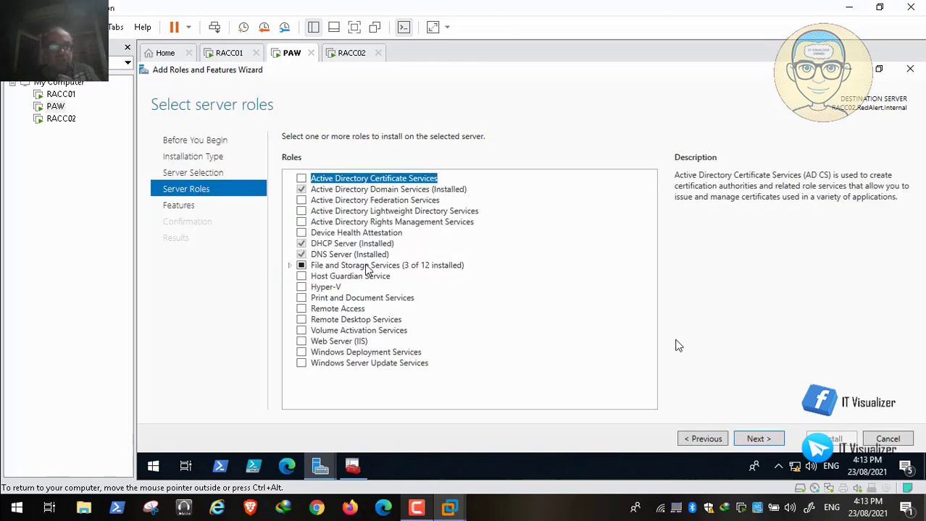
Tick Windows Server Update Services, add its required features, and continue to the WSUS page
{"action": "left_click", "coordinate": [301, 363]}
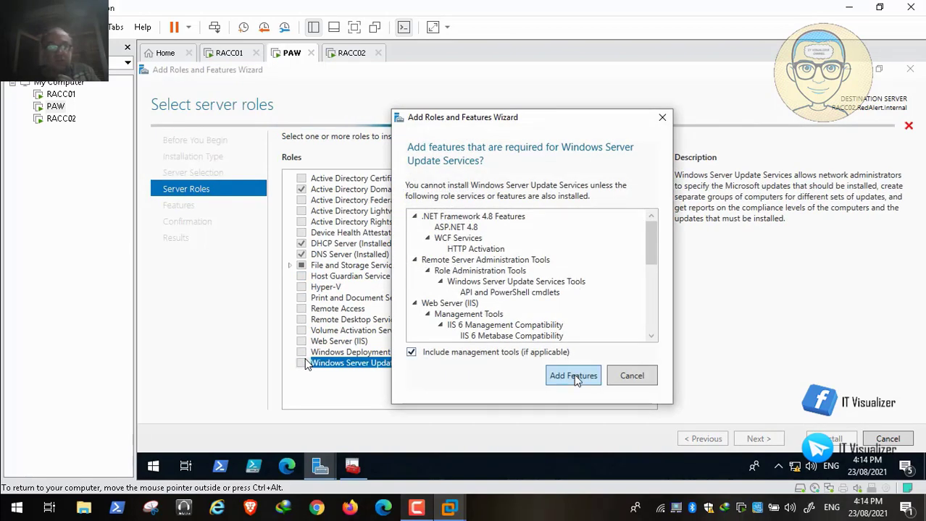
{"action": "left_click", "coordinate": [572, 375]}
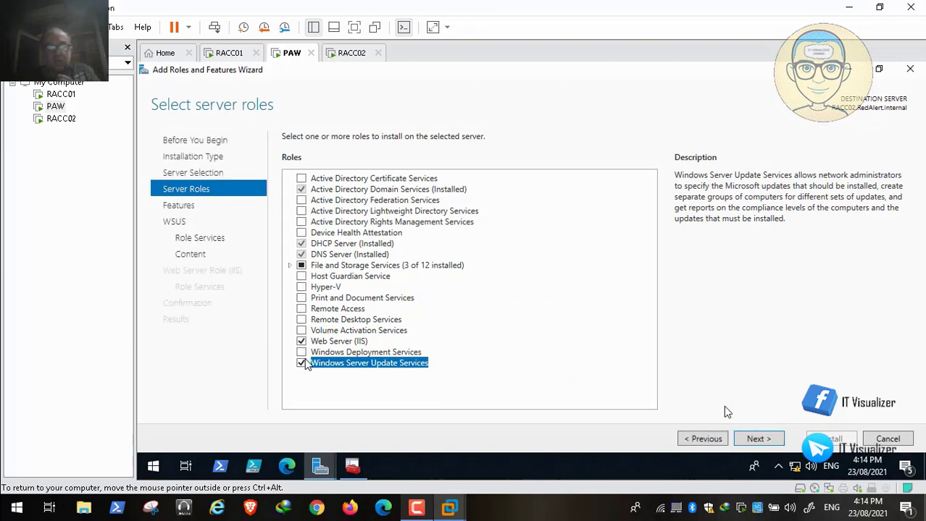
{"action": "left_click", "coordinate": [757, 440]}
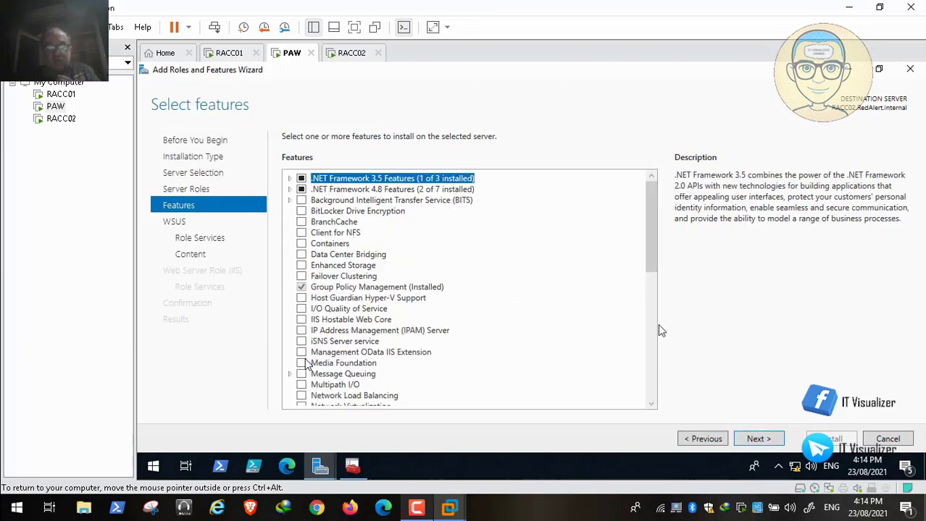
{"action": "left_click", "coordinate": [755, 439]}
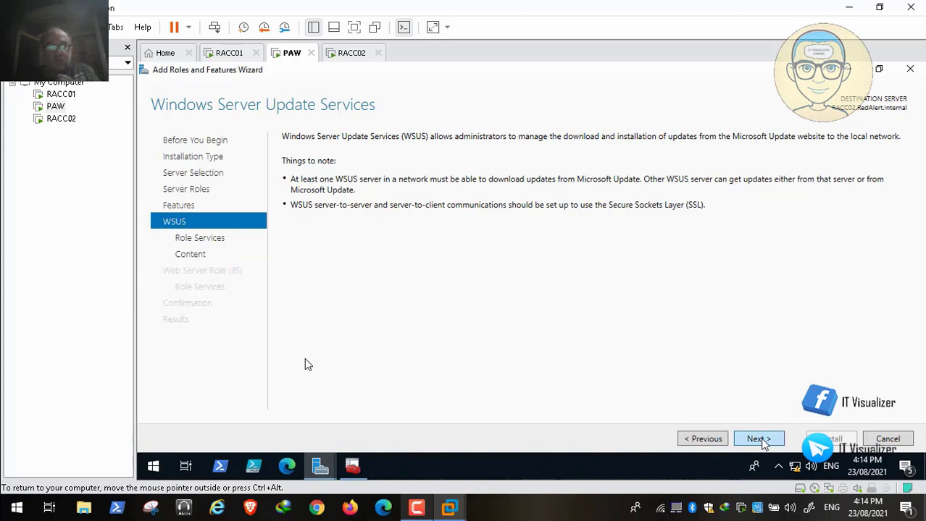
Continue past the WSUS page to role services, keeping WID Connectivity and WSUS Services checked
{"action": "left_click", "coordinate": [760, 441]}
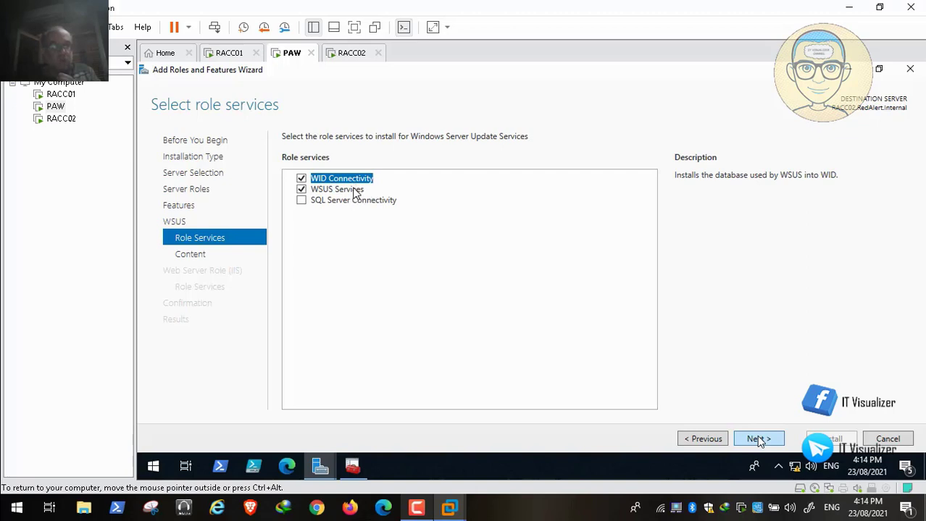
Move on from Select role services to the WSUS Content location selection page
{"action": "key", "text": "space"}
{"action": "key", "text": "space"}
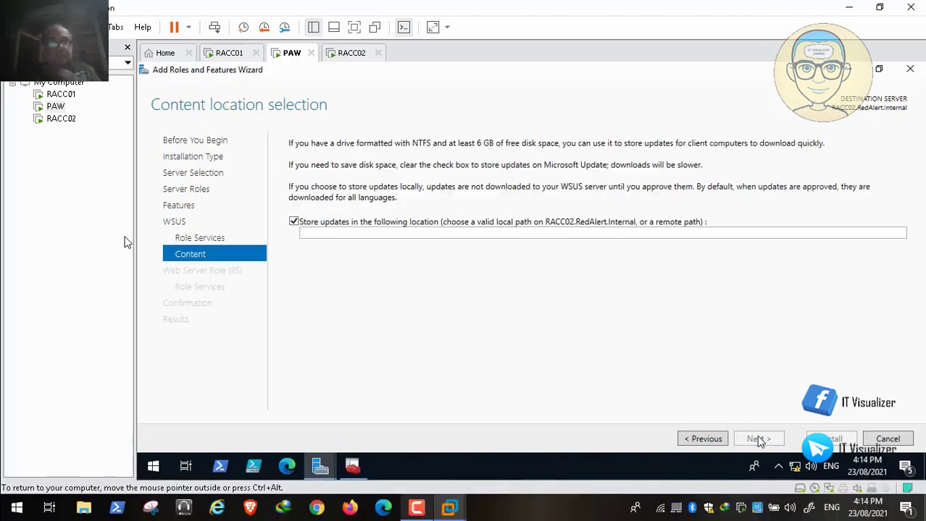
{"action": "mouse_move", "coordinate": [80, 496]}
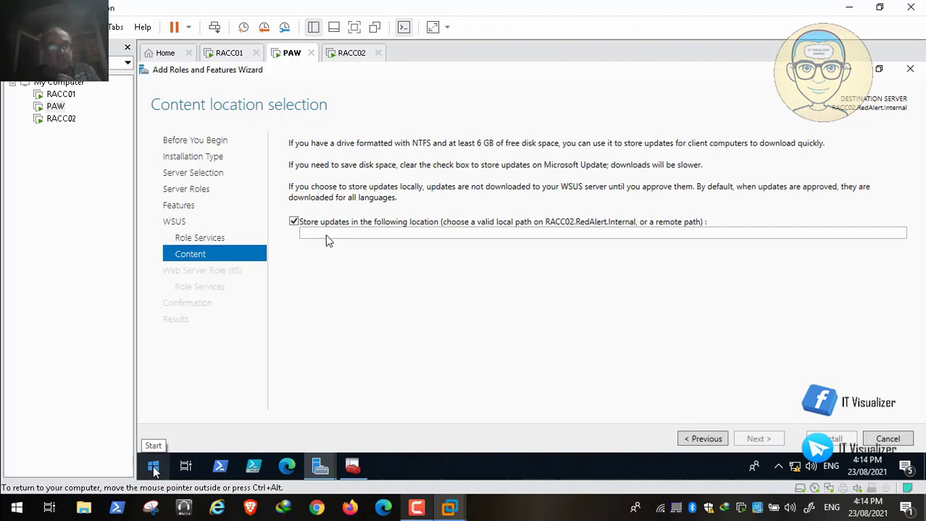
Open RACC02's d$ share in a file window through the Run dialog
{"action": "mouse_move", "coordinate": [2, 510]}
{"action": "left_click", "coordinate": [13, 495]}
{"action": "right_click", "coordinate": [154, 471]}
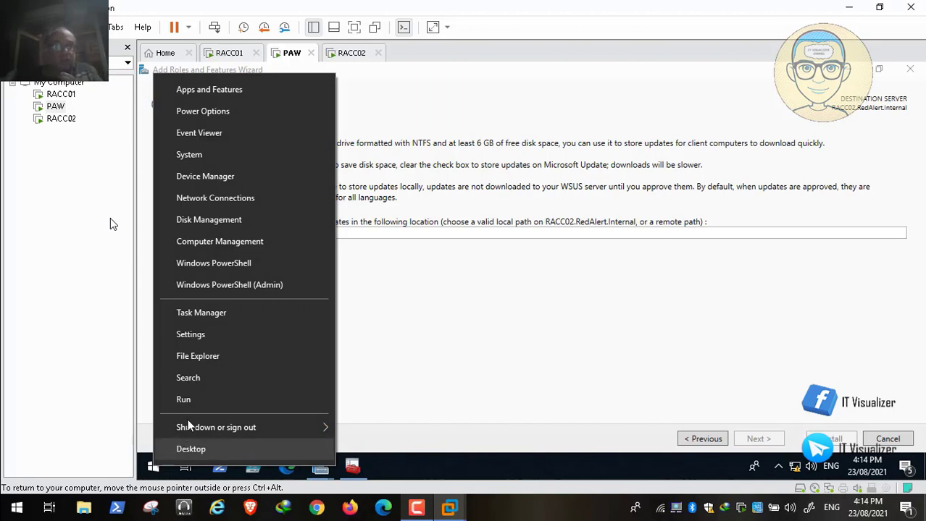
{"action": "left_click", "coordinate": [203, 404]}
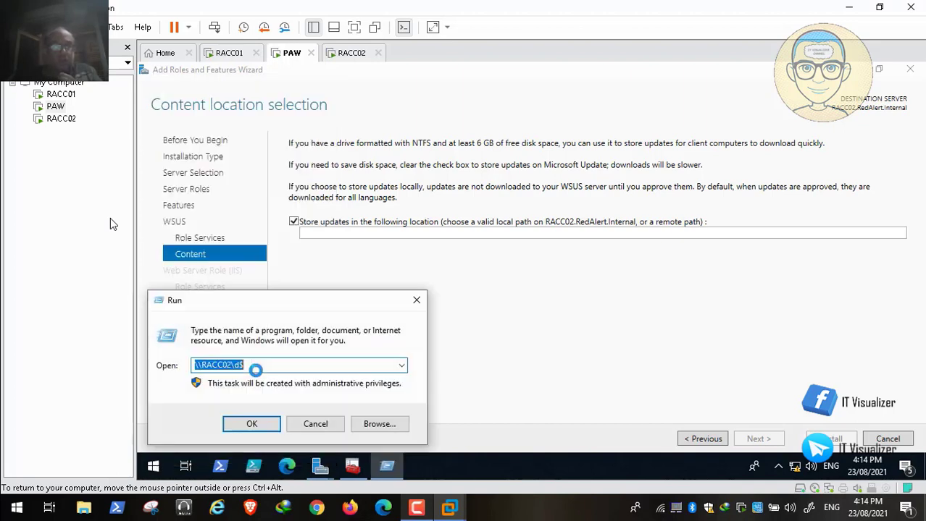
{"action": "key", "text": "BackSpace"}
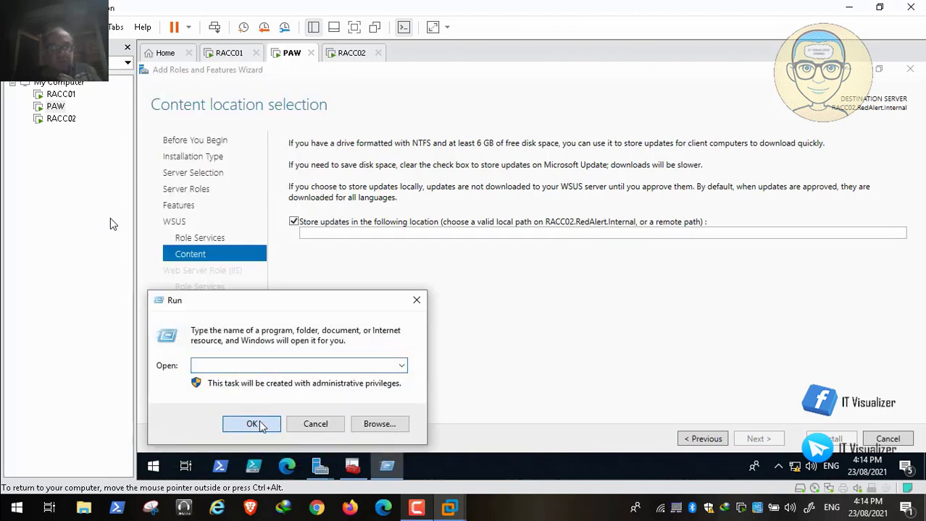
{"action": "left_click", "coordinate": [315, 424]}
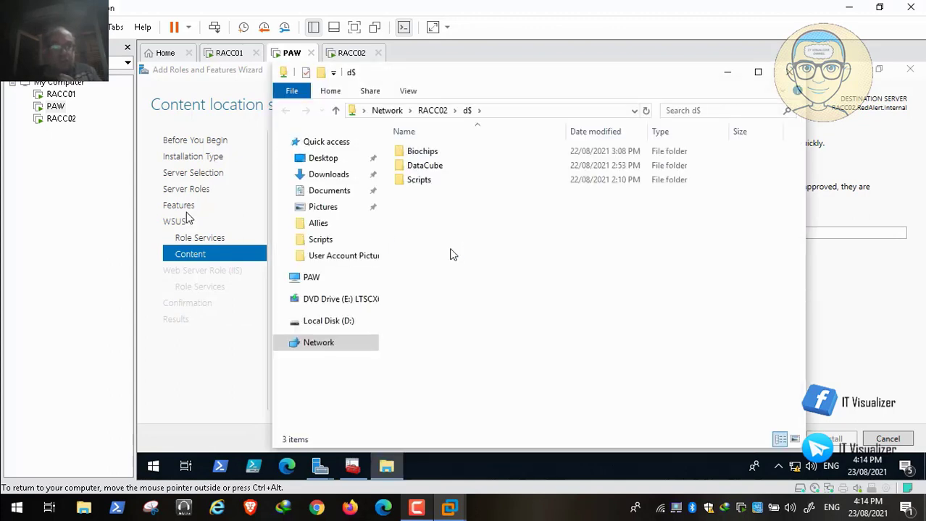
Create a new folder named WSUS in the d$ share
{"action": "right_click", "coordinate": [431, 210]}
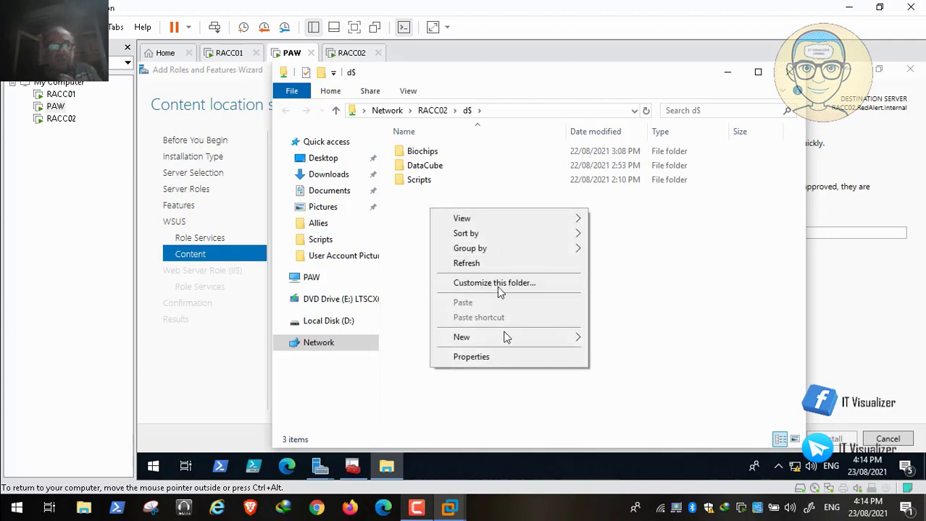
{"action": "mouse_move", "coordinate": [579, 341]}
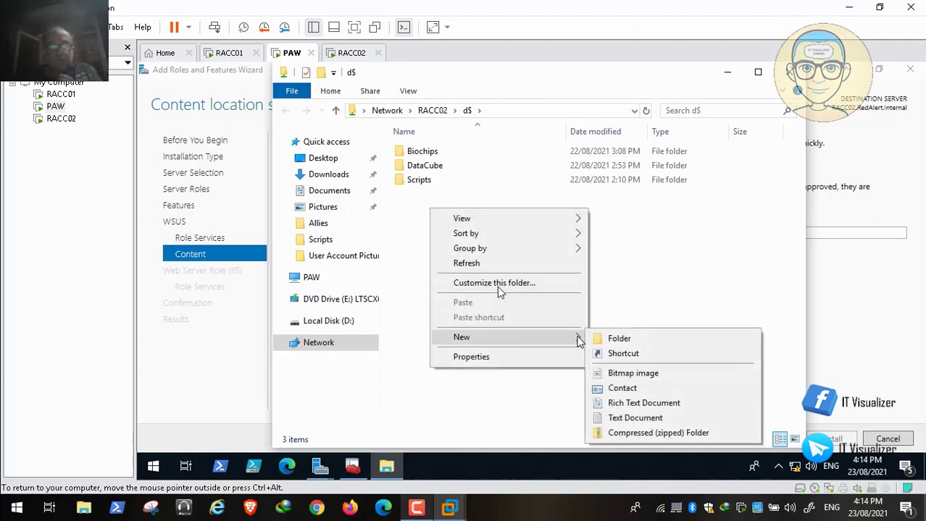
{"action": "left_click", "coordinate": [617, 338]}
{"action": "key", "text": "BackSpace"}
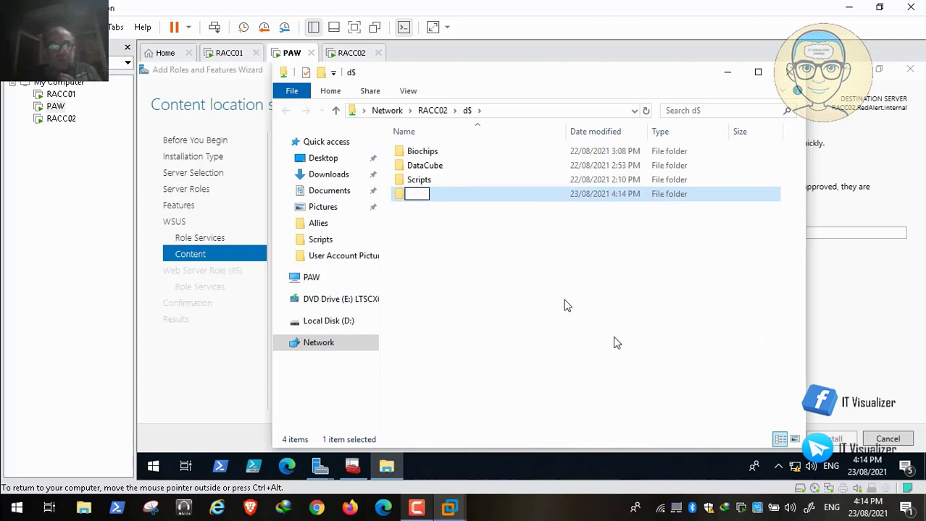
{"action": "type", "text": "WSUS"}
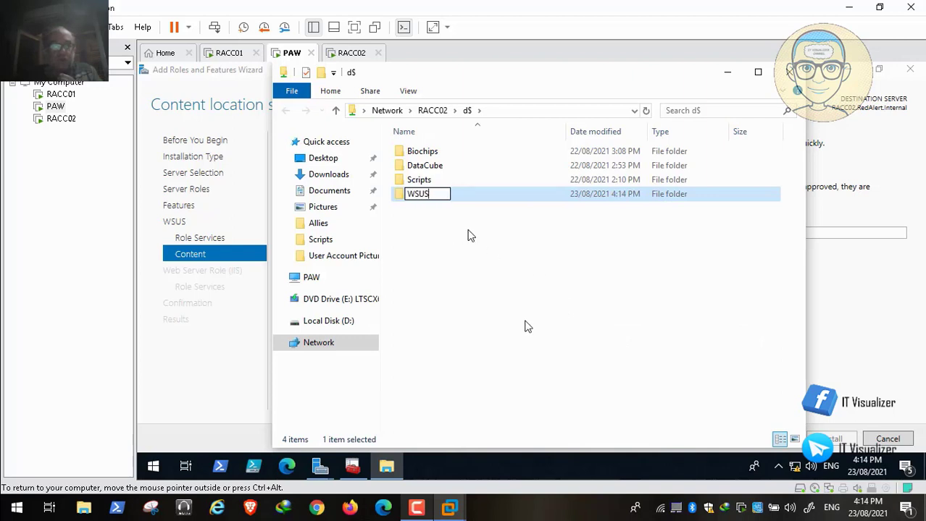
{"action": "left_click", "coordinate": [453, 231]}
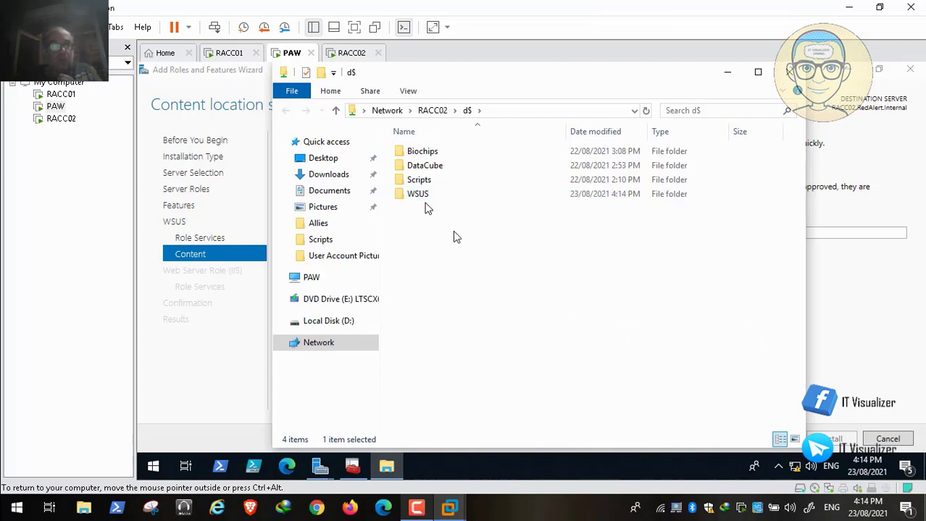
Copy the WSUS folder's full network path and minimize Explorer to return to the wizard
{"action": "double_click", "coordinate": [423, 197]}
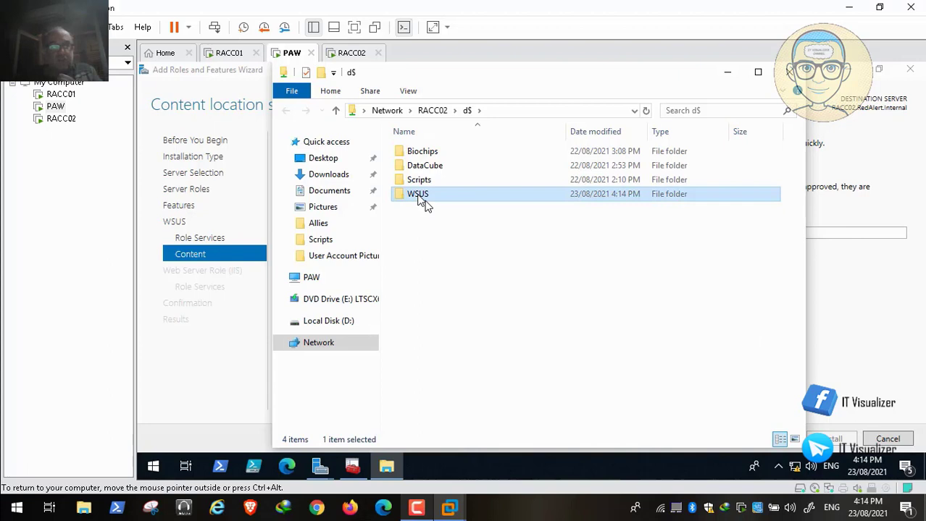
{"action": "left_click", "coordinate": [534, 109]}
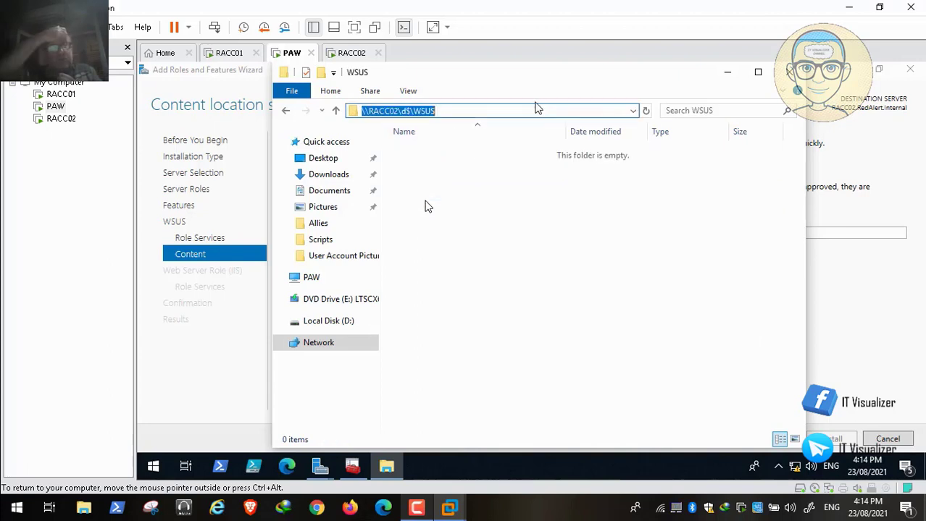
{"action": "right_click", "coordinate": [406, 113]}
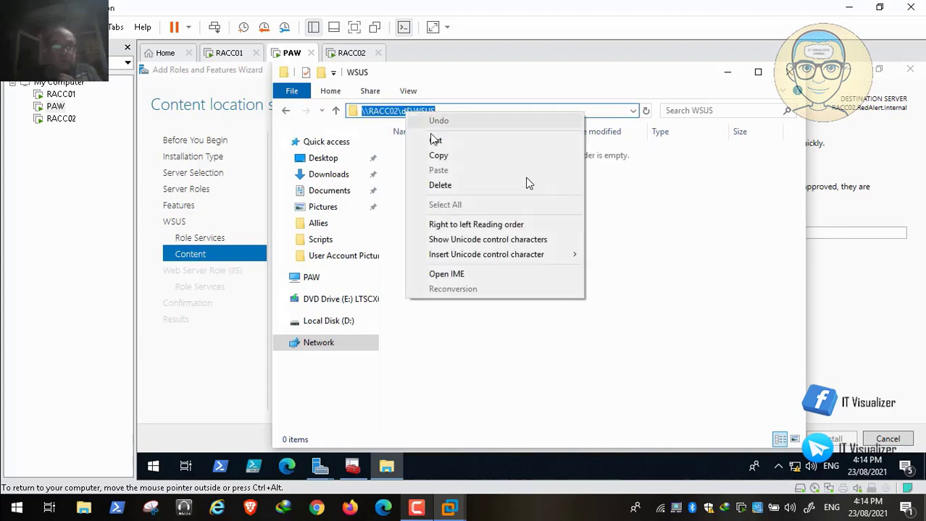
{"action": "left_click", "coordinate": [439, 157]}
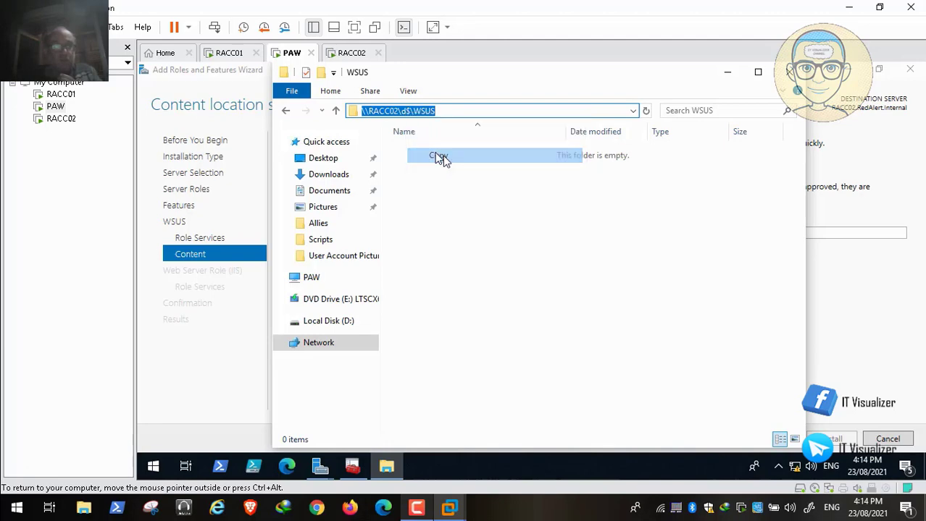
{"action": "left_click", "coordinate": [729, 75]}
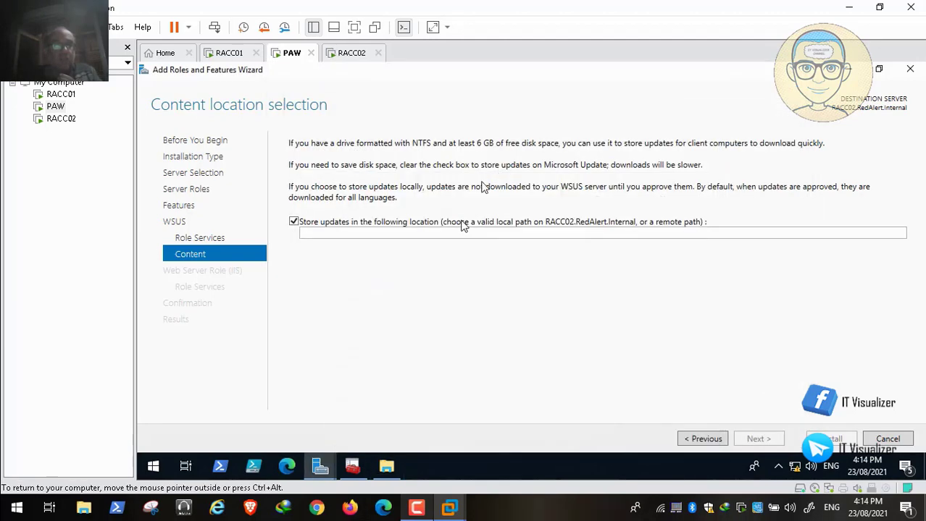
Paste the copied WSUS folder path and trim it to D:\WSUS as the content location
{"action": "left_click", "coordinate": [360, 233]}
{"action": "key", "text": "ctrl+v"}
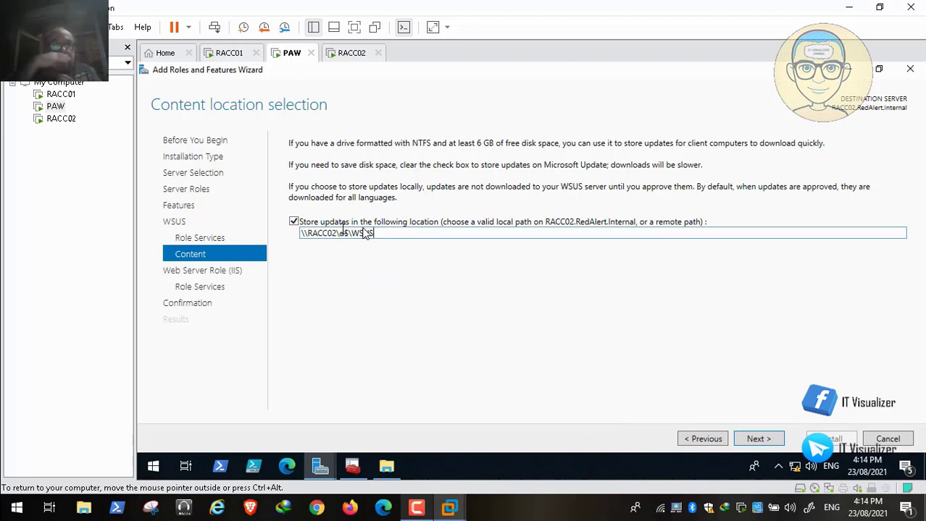
{"action": "left_click", "coordinate": [342, 232]}
{"action": "key", "text": "BackSpace"}
{"action": "key", "text": "BackSpace"}
{"action": "key", "text": "BackSpace"}
{"action": "key", "text": "BackSpace"}
{"action": "key", "text": "BackSpace"}
{"action": "key", "text": "BackSpace"}
{"action": "key", "text": "BackSpace"}
{"action": "key", "text": "BackSpace"}
{"action": "key", "text": "BackSpace"}
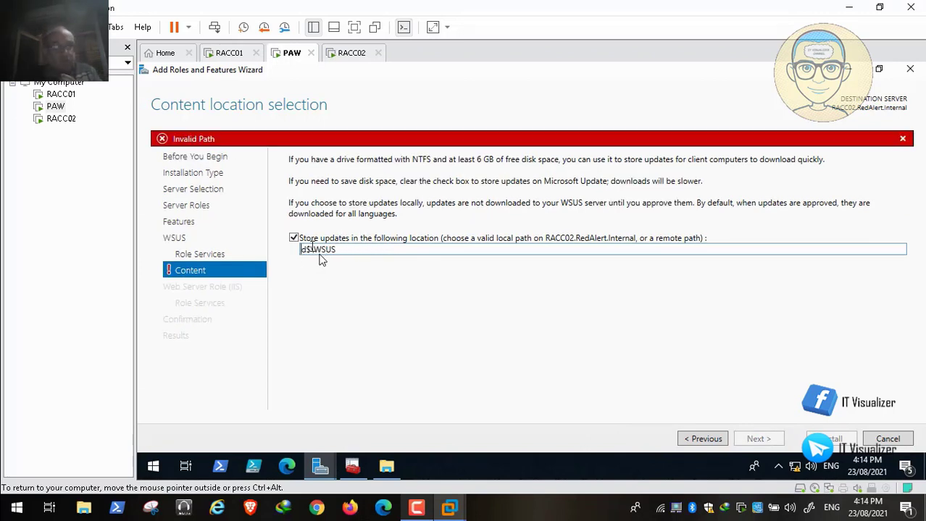
{"action": "key", "text": "BackSpace"}
{"action": "key", "text": "BackSpace"}
{"action": "type", "text": "D:"}
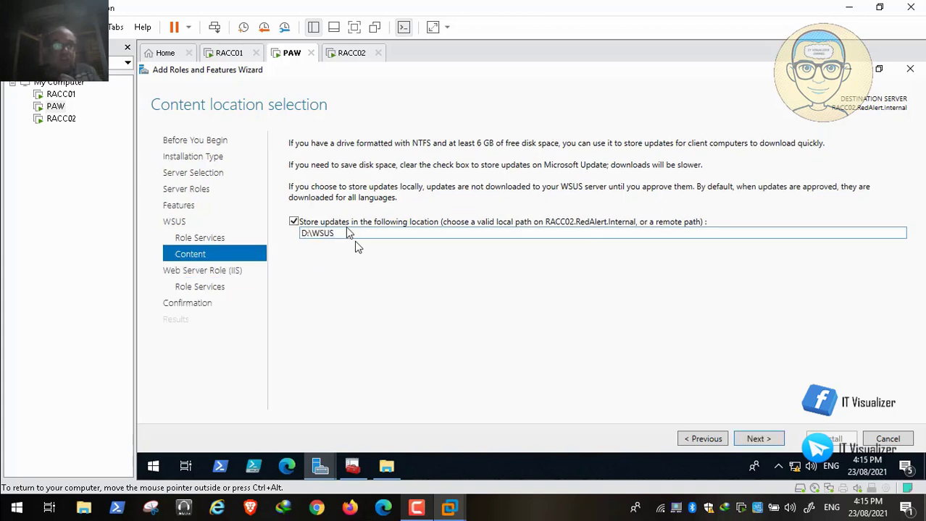
{"action": "left_click", "coordinate": [344, 233]}
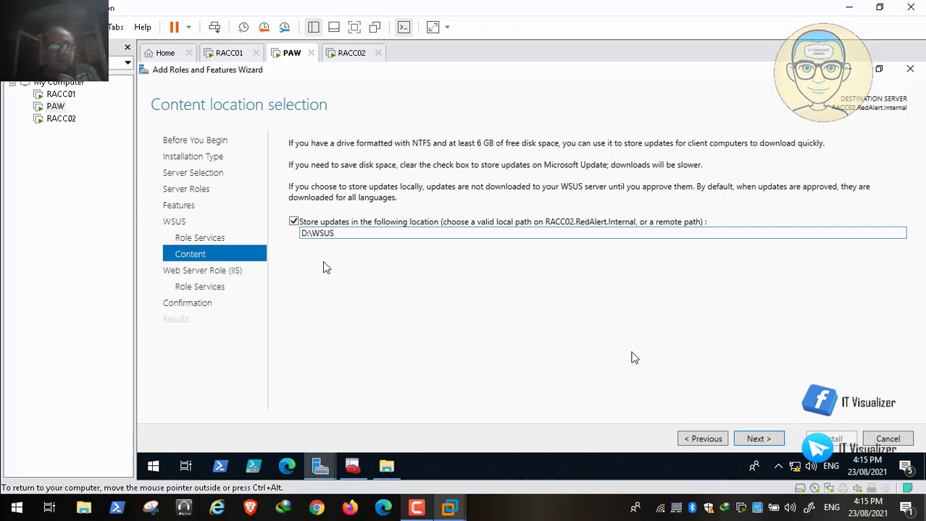
Close the WSUS folder window and advance past Web Server Role and Role Services to confirmation
{"action": "left_click", "coordinate": [399, 467]}
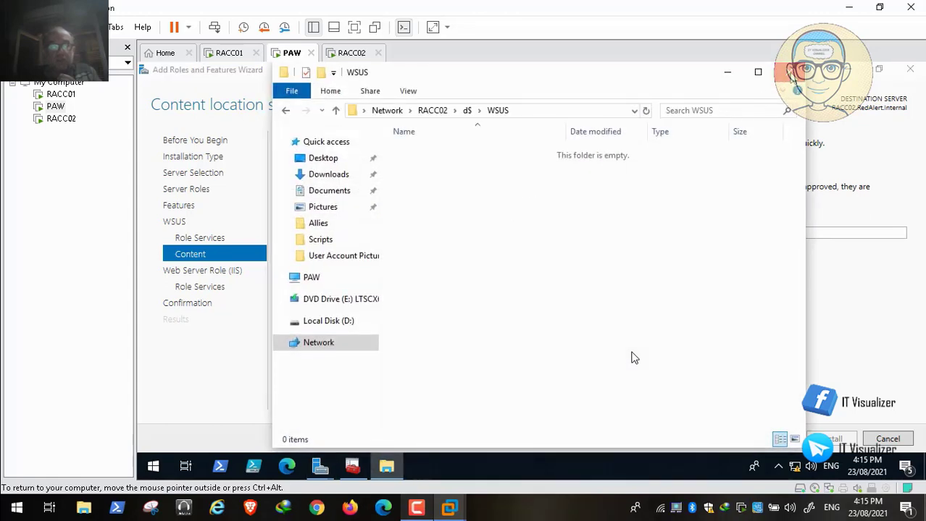
{"action": "left_click", "coordinate": [790, 73]}
{"action": "left_click", "coordinate": [337, 234]}
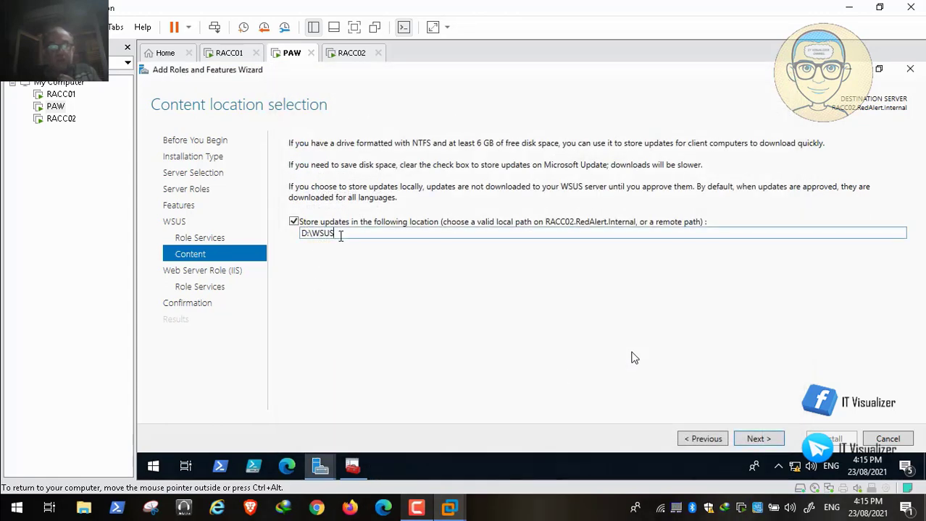
{"action": "left_click", "coordinate": [758, 439]}
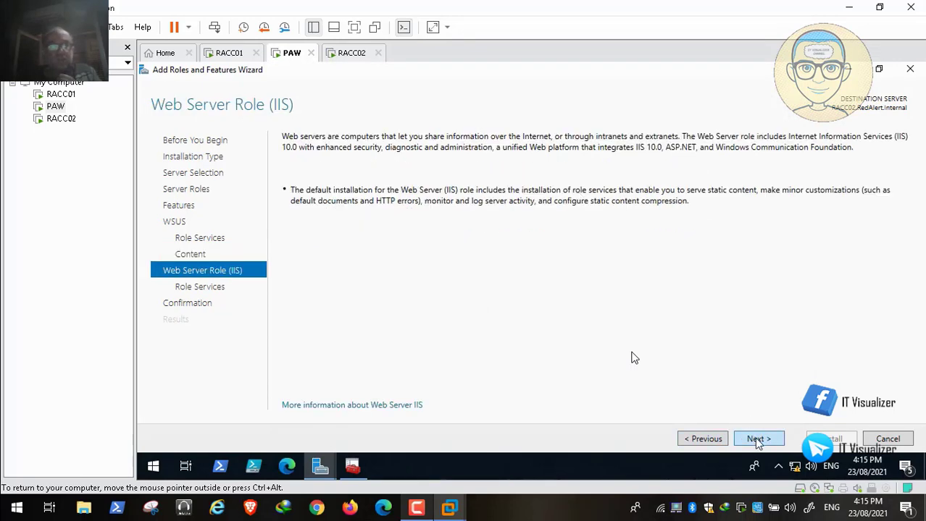
{"action": "left_click", "coordinate": [756, 440]}
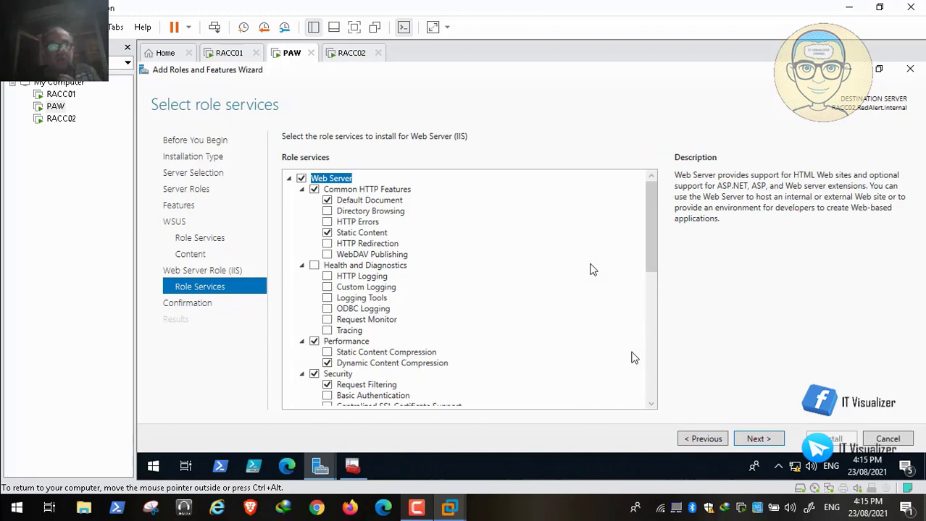
{"action": "left_click", "coordinate": [761, 441]}
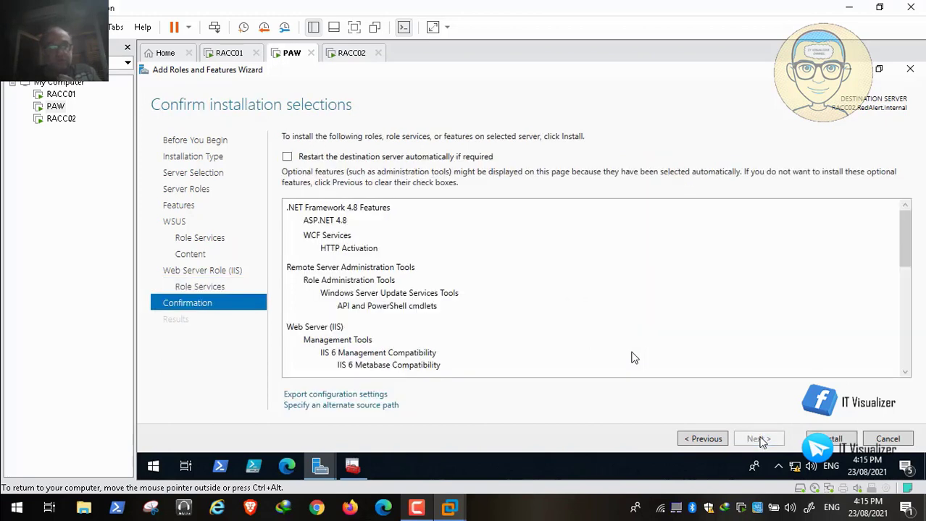
Tick 'Restart the destination server automatically if required' and start the installation
{"action": "left_click", "coordinate": [908, 352]}
{"action": "left_click", "coordinate": [907, 227]}
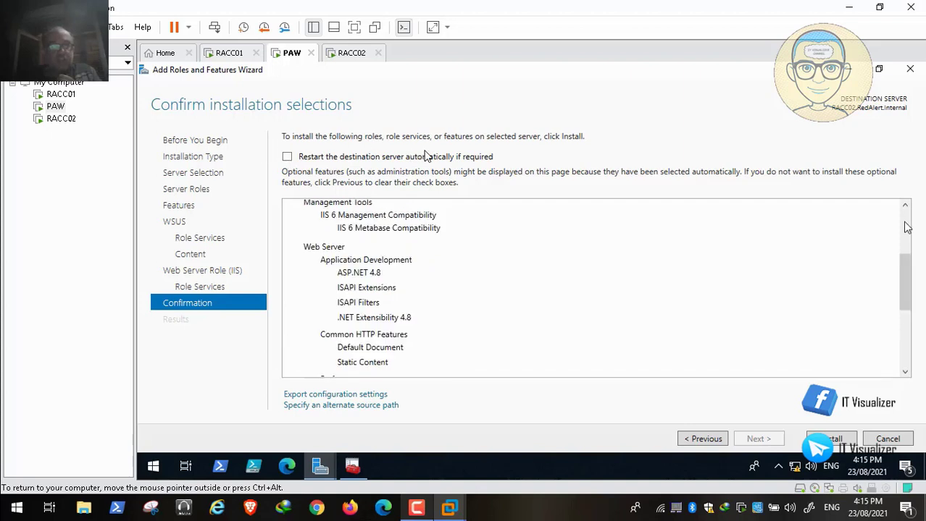
{"action": "left_click", "coordinate": [907, 226]}
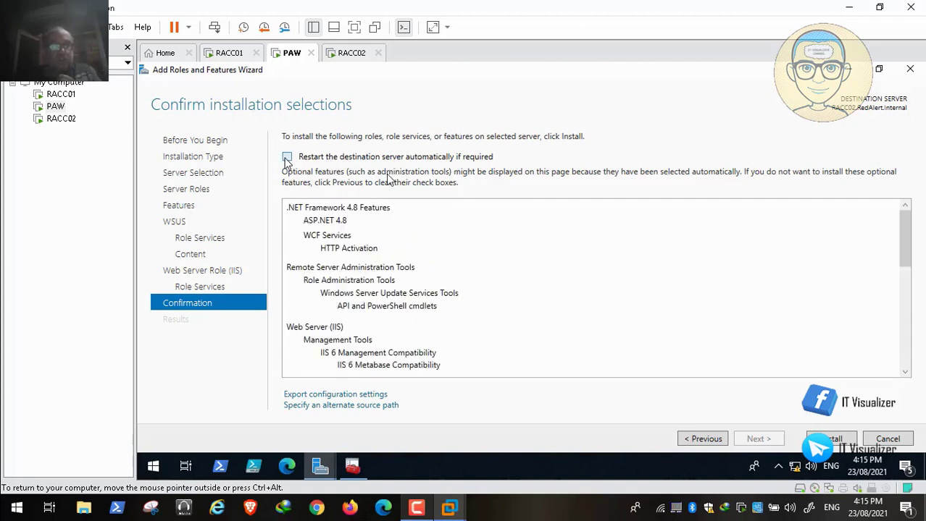
{"action": "left_click", "coordinate": [906, 360]}
{"action": "left_click", "coordinate": [905, 360]}
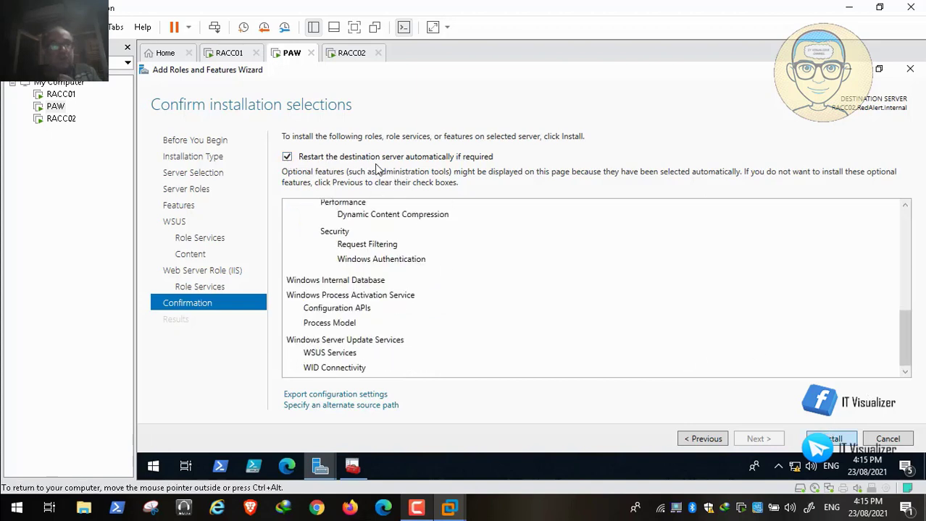
{"action": "key", "text": "Return"}
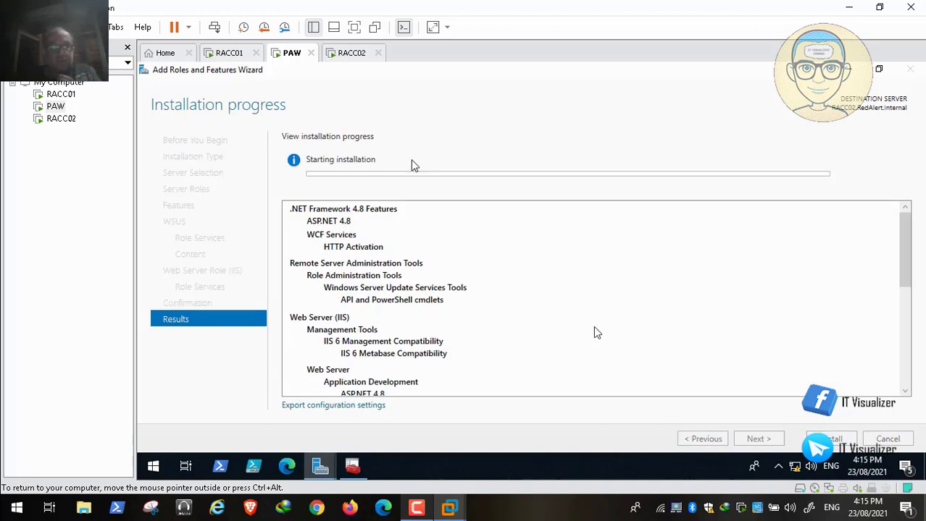
Dismiss the new-features notification, run the WSUS post-installation tasks, and close the finished wizard
{"action": "left_click", "coordinate": [449, 507]}
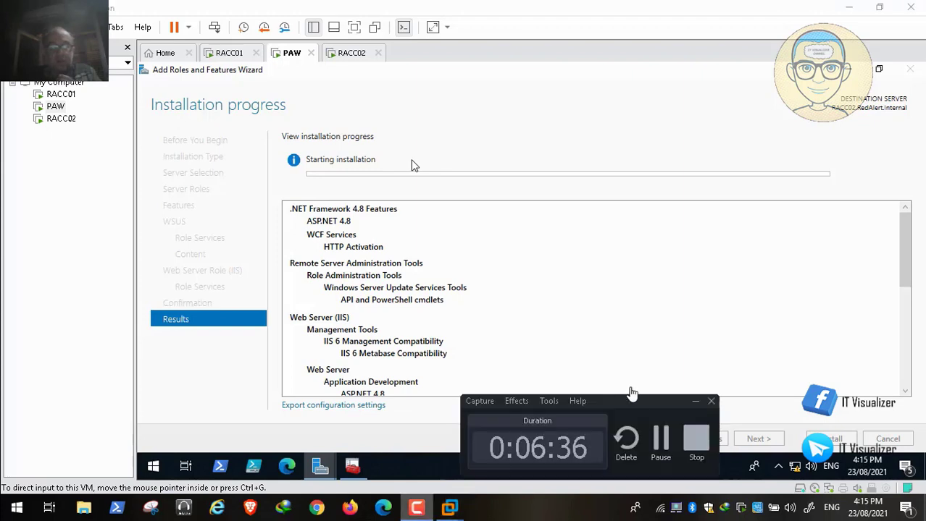
{"action": "left_click", "coordinate": [660, 439]}
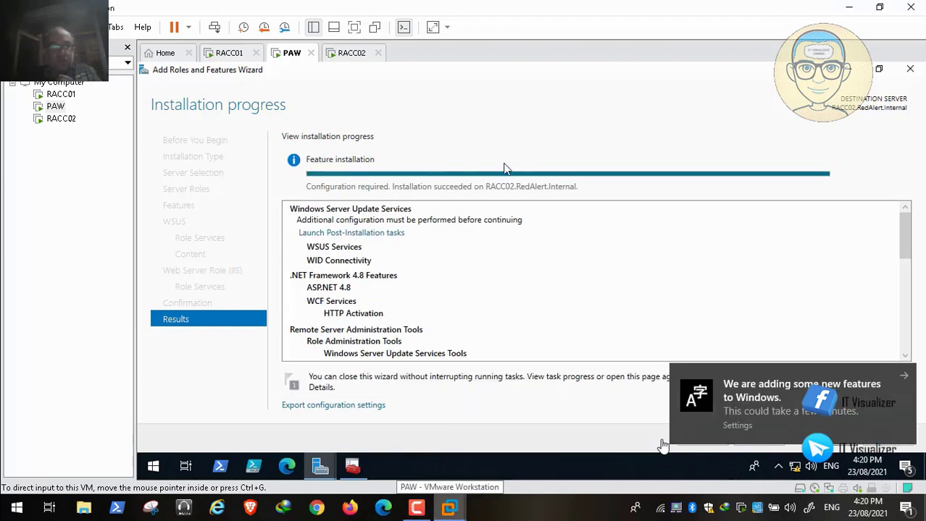
{"action": "left_click", "coordinate": [904, 376]}
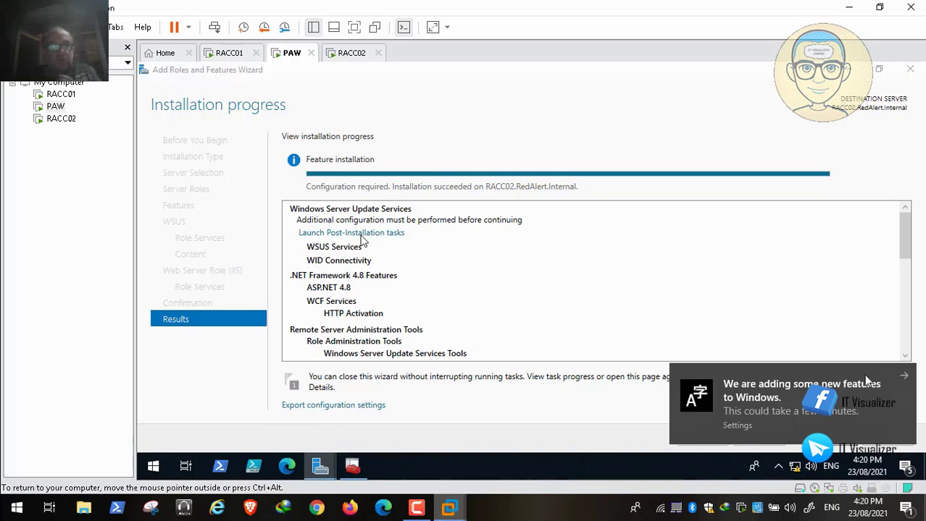
{"action": "left_click", "coordinate": [906, 378]}
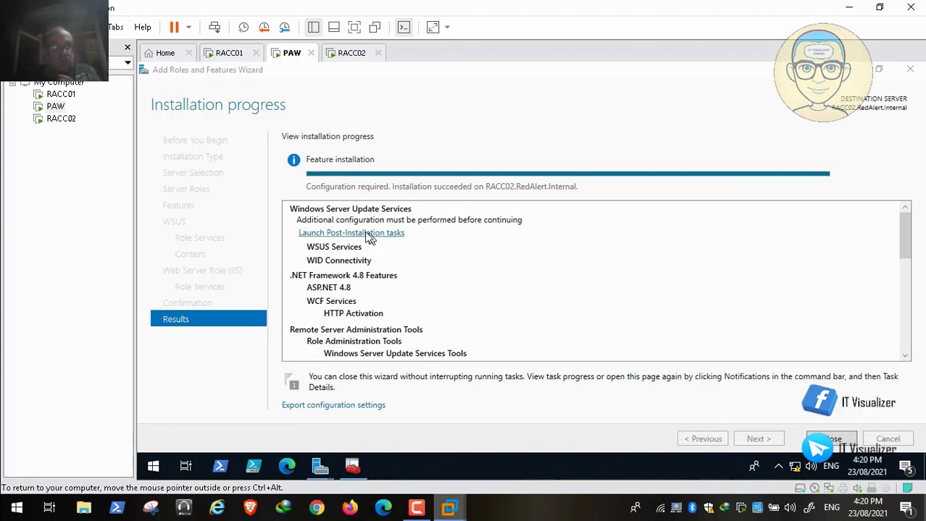
{"action": "left_click", "coordinate": [369, 234]}
{"action": "left_click", "coordinate": [369, 234]}
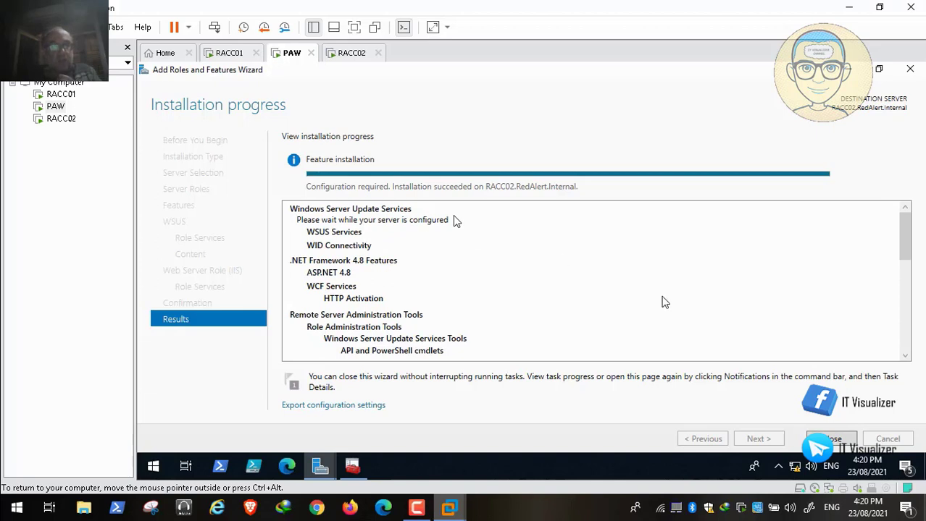
{"action": "left_click", "coordinate": [415, 510]}
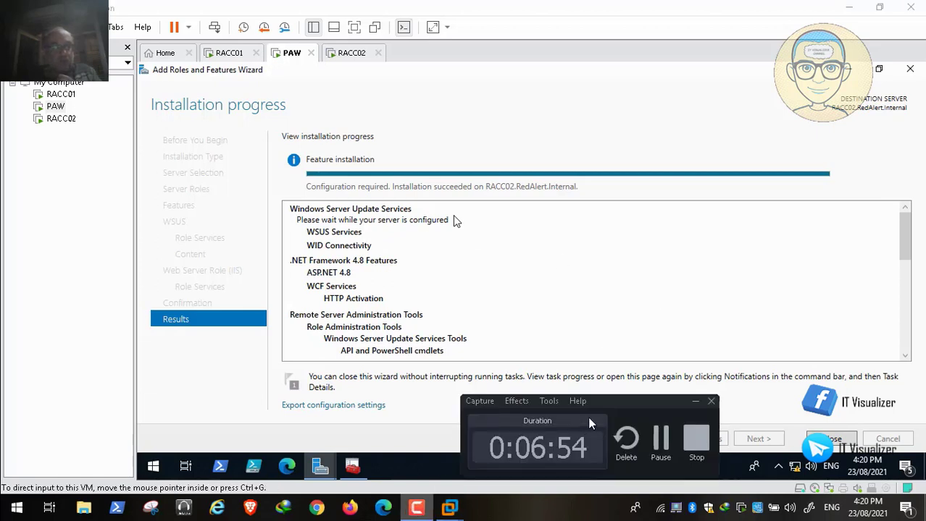
{"action": "left_click", "coordinate": [661, 438]}
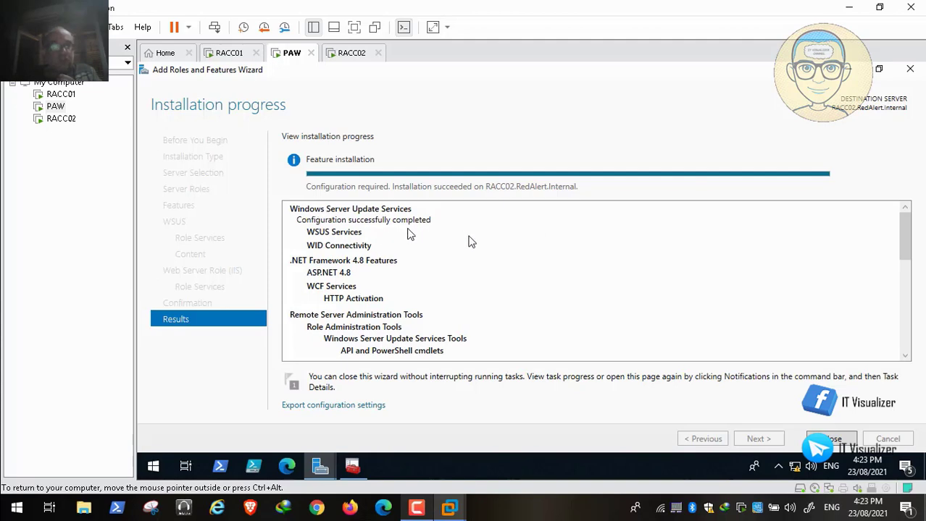
{"action": "left_click", "coordinate": [829, 438]}
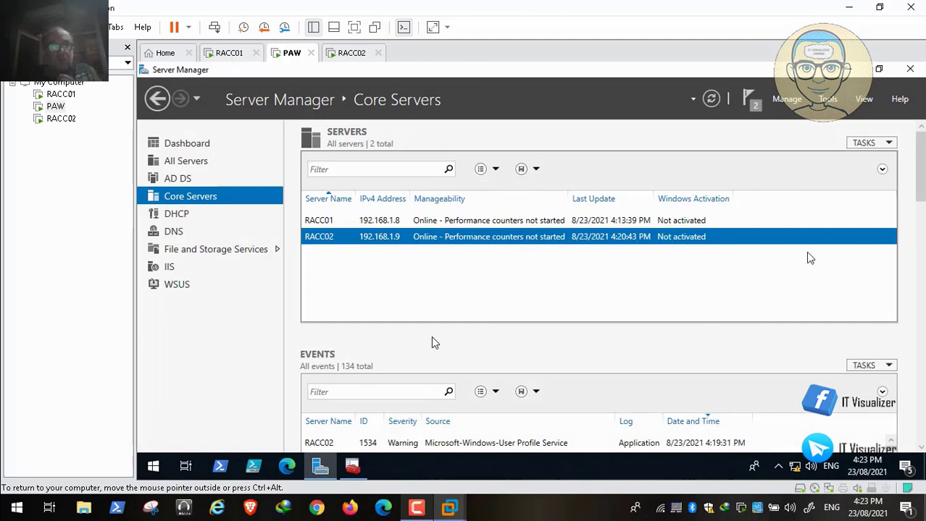
Close Server Manager, then add the Update Services snap-in to the RedAlert Console through File > Add/Remove Snap-in
{"action": "left_click", "coordinate": [911, 70]}
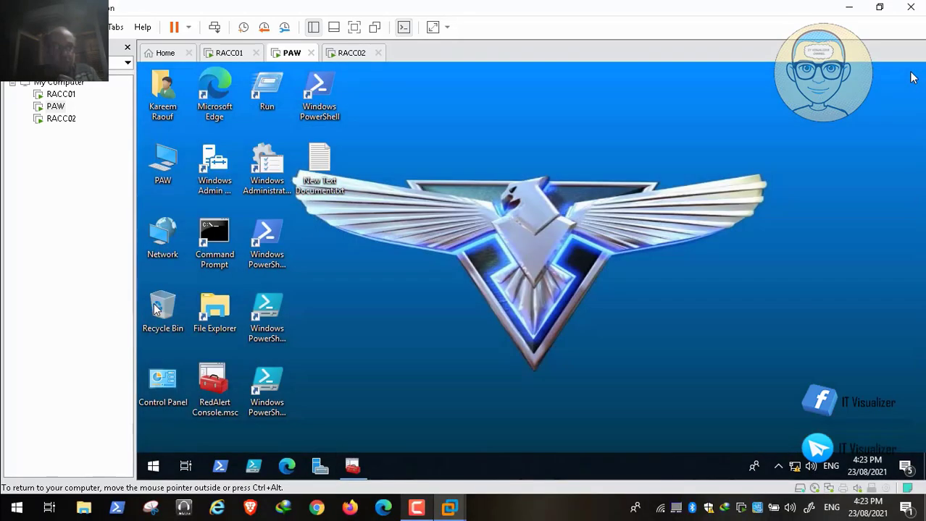
{"action": "left_click", "coordinate": [355, 465]}
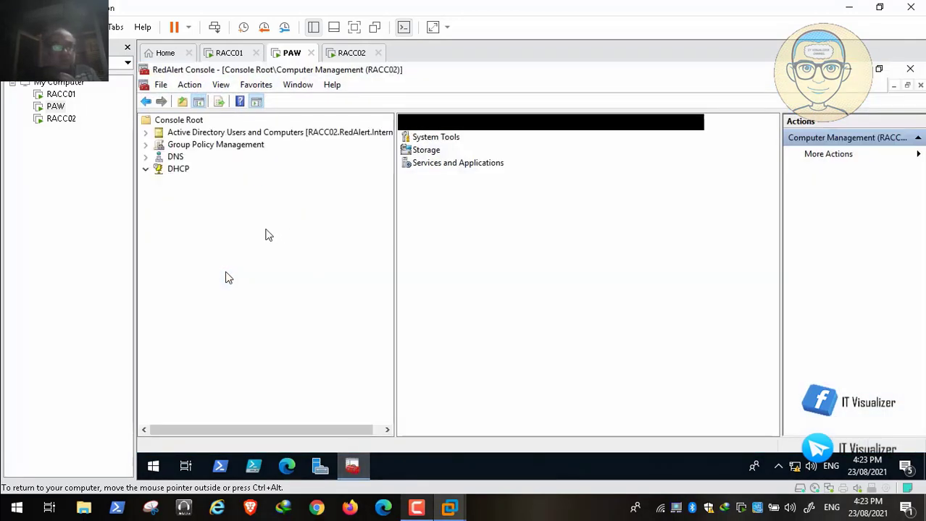
{"action": "left_click", "coordinate": [161, 85]}
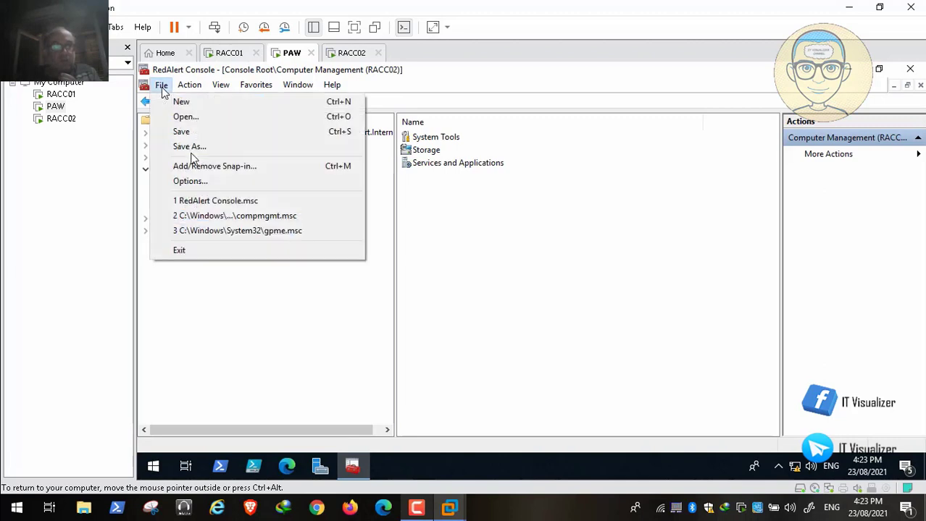
{"action": "left_click", "coordinate": [224, 168]}
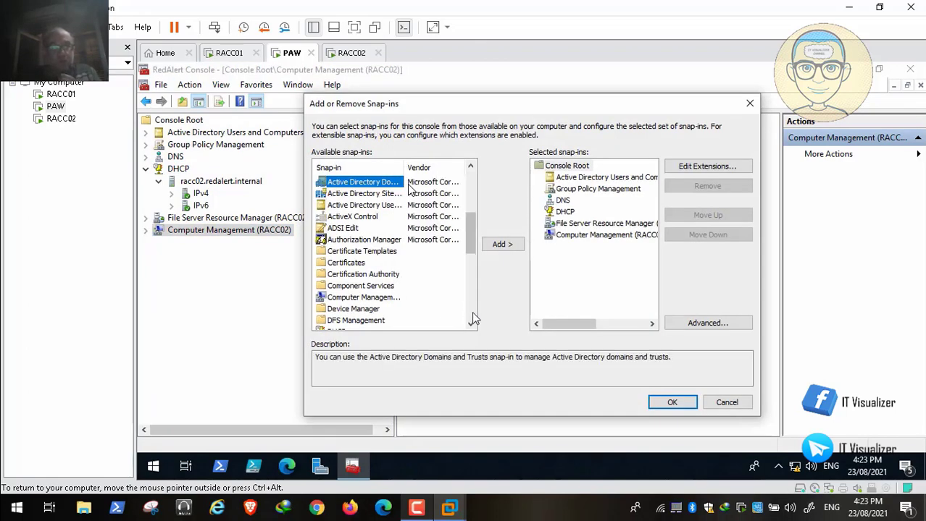
{"action": "left_click", "coordinate": [471, 311]}
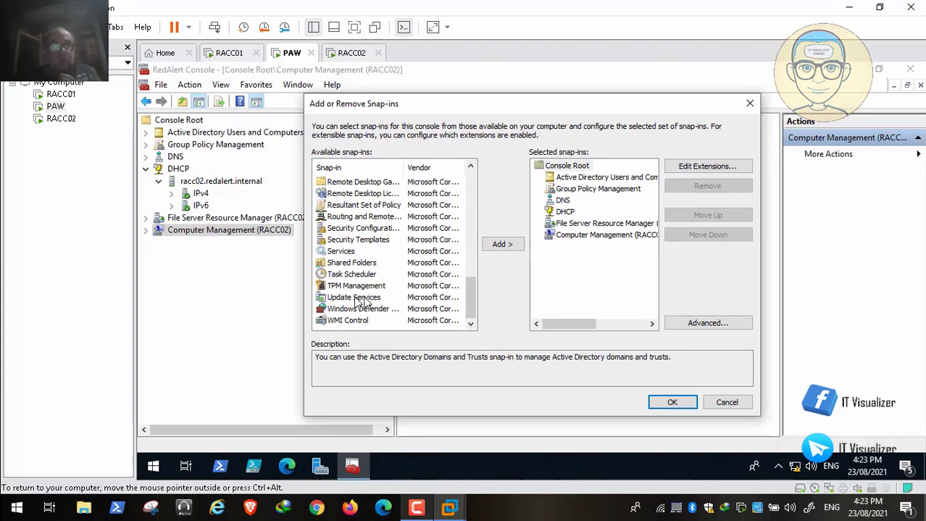
{"action": "left_click", "coordinate": [372, 298]}
{"action": "left_click", "coordinate": [501, 245]}
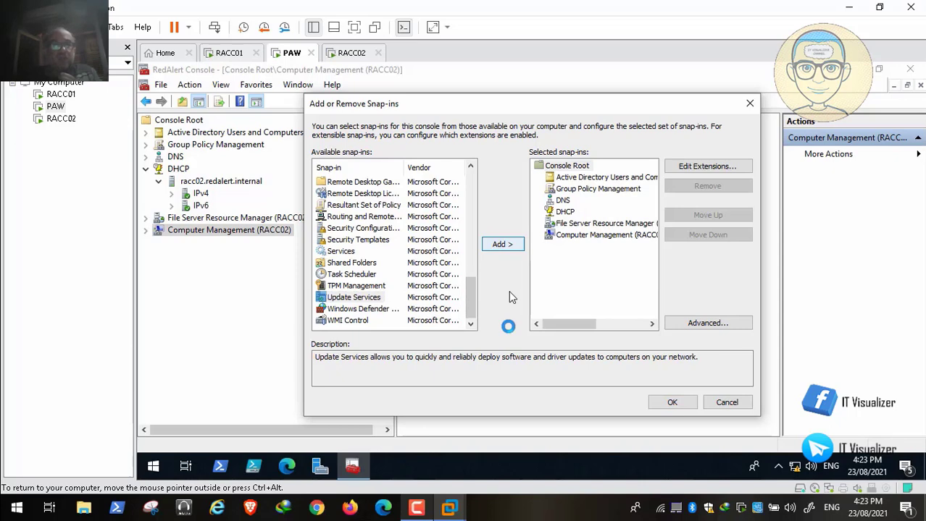
{"action": "left_click", "coordinate": [672, 404]}
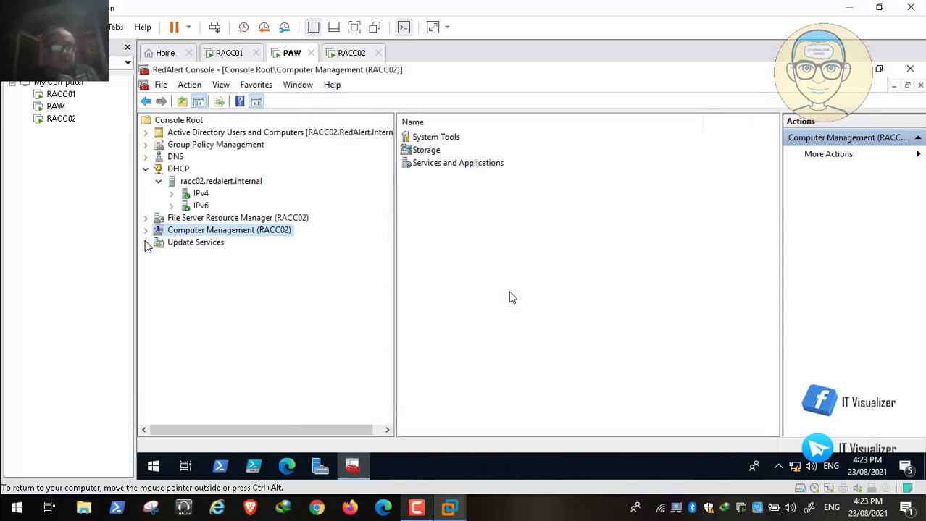
Connect the Update Services node to RACC02.REDALERT.INTERNAL on port 8530
{"action": "right_click", "coordinate": [187, 246]}
{"action": "left_click", "coordinate": [221, 256]}
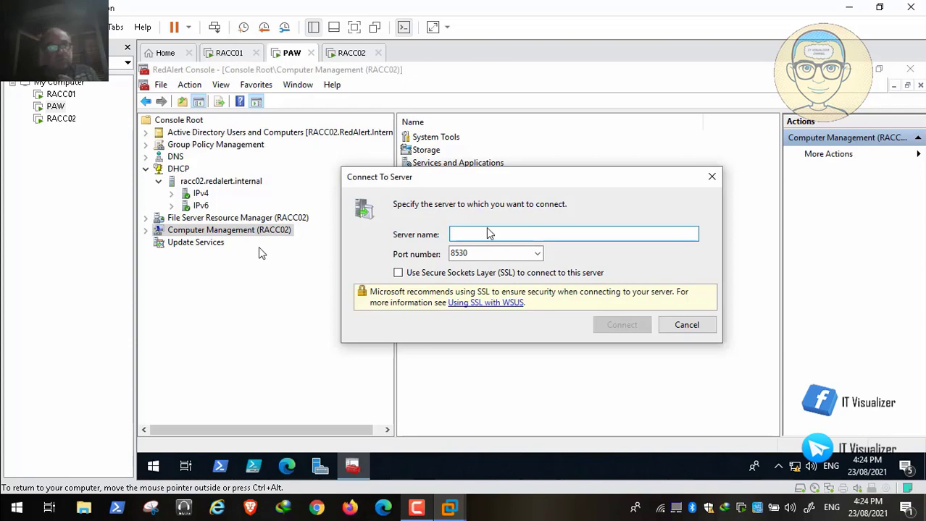
{"action": "type", "text": "RA"}
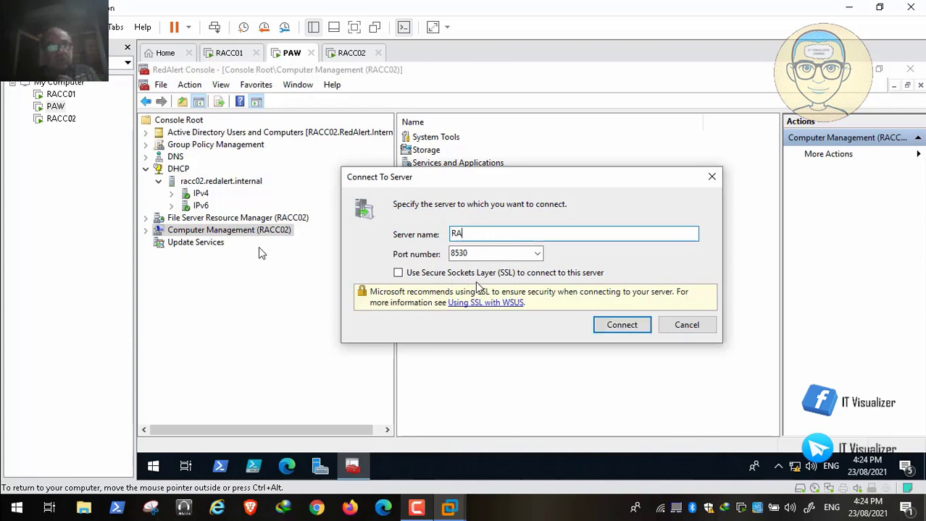
{"action": "type", "text": "CC0"}
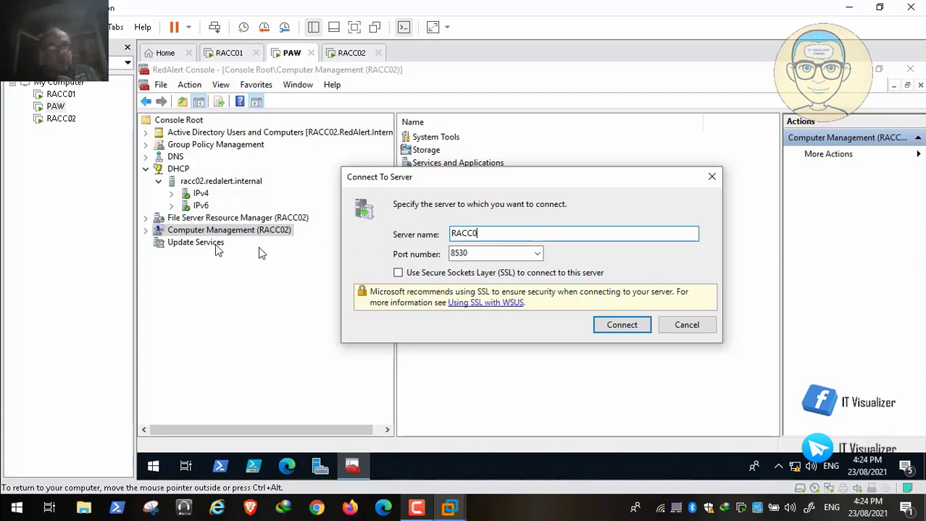
{"action": "mouse_move", "coordinate": [40, 515]}
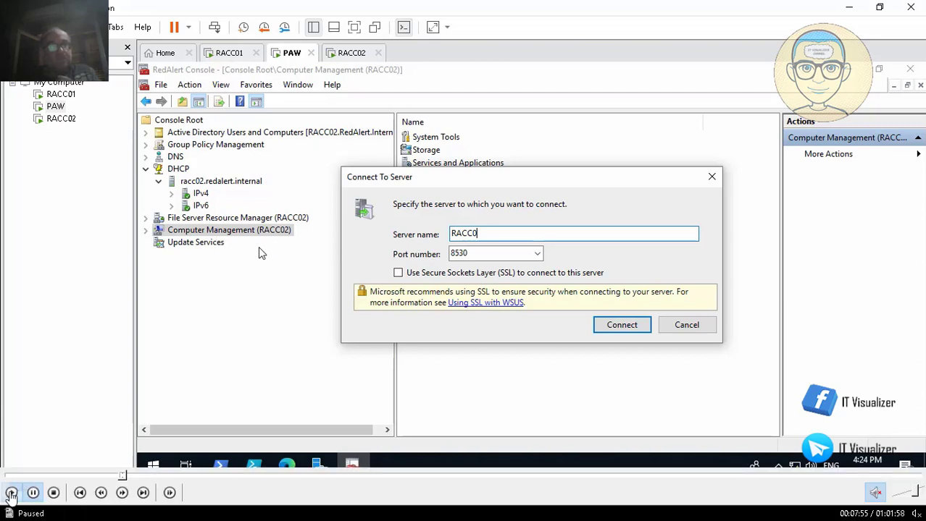
{"action": "left_click", "coordinate": [11, 493]}
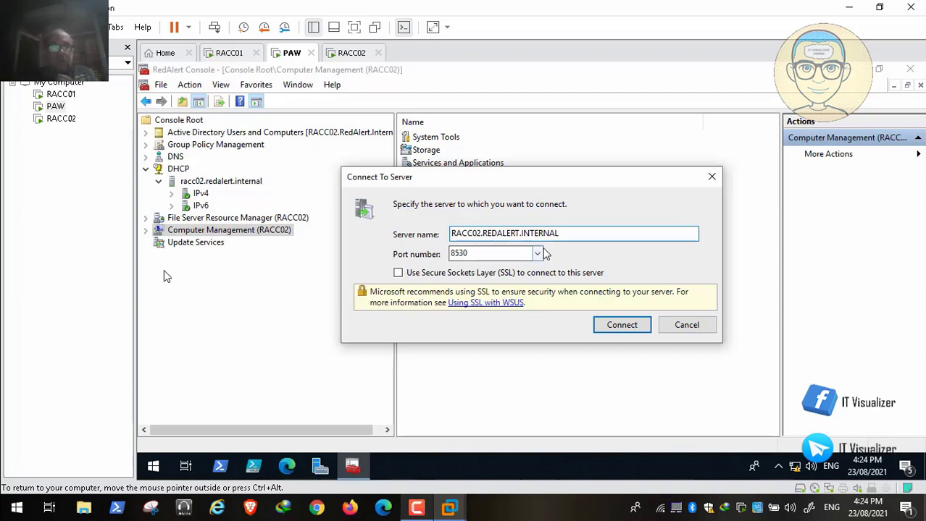
{"action": "left_click", "coordinate": [619, 326]}
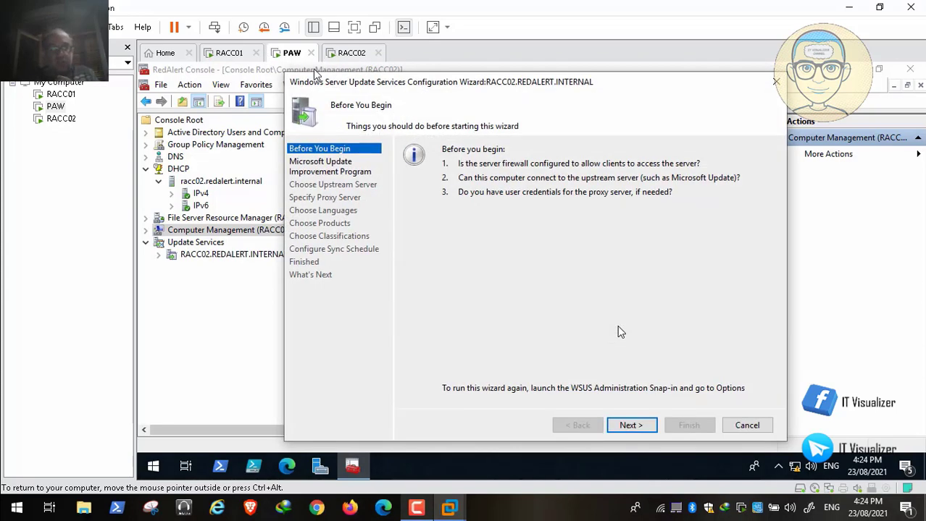
Continue past the WSUS Configuration Wizard's Before You Begin page
{"action": "mouse_move", "coordinate": [24, 502]}
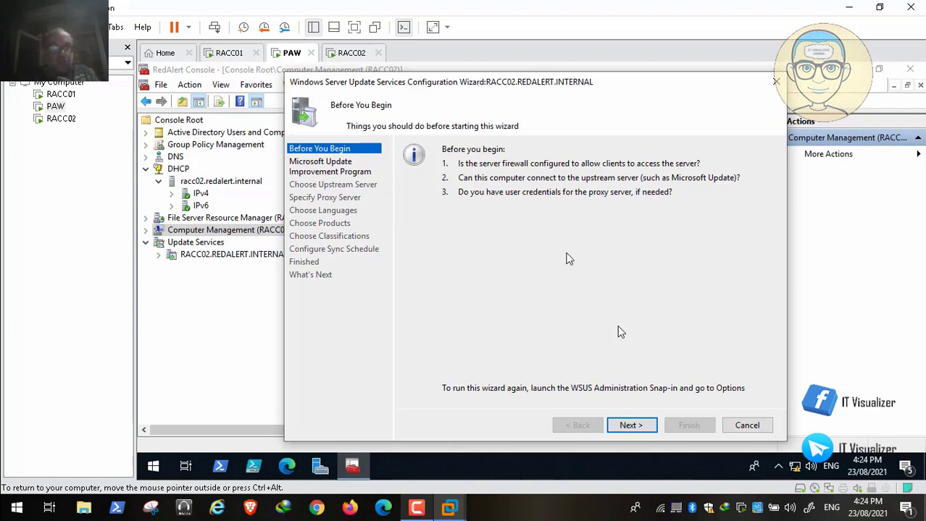
{"action": "left_click", "coordinate": [12, 493]}
{"action": "left_click", "coordinate": [12, 494]}
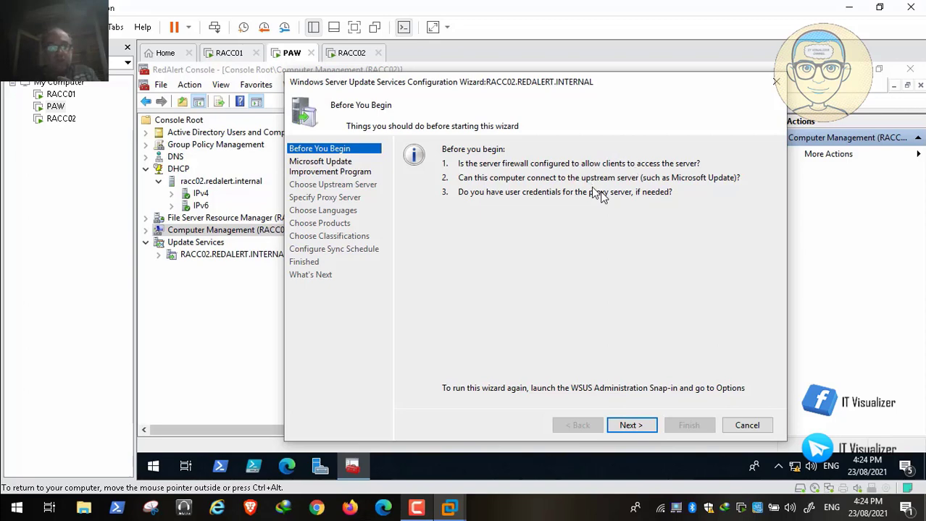
{"action": "left_click", "coordinate": [631, 426]}
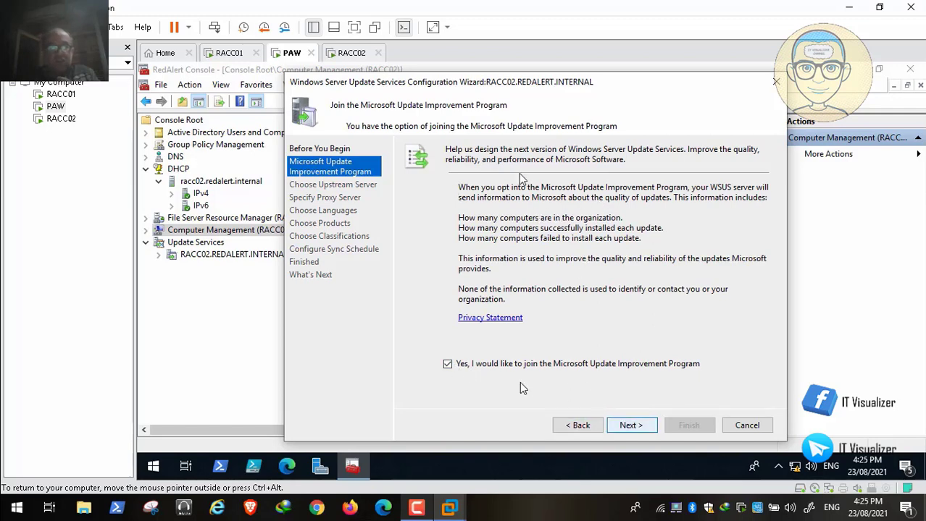
Keep the Microsoft Update Improvement Program opt-in ticked and continue to Choose Upstream Server
{"action": "left_click", "coordinate": [630, 426]}
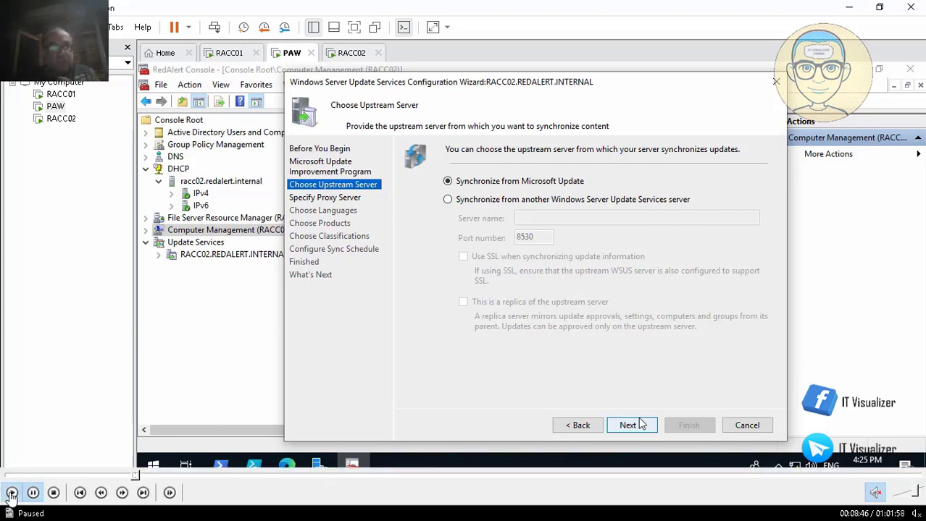
Sync from Microsoft Update with no proxy, download upstream update information, then go to Choose Languages
{"action": "left_click", "coordinate": [641, 427]}
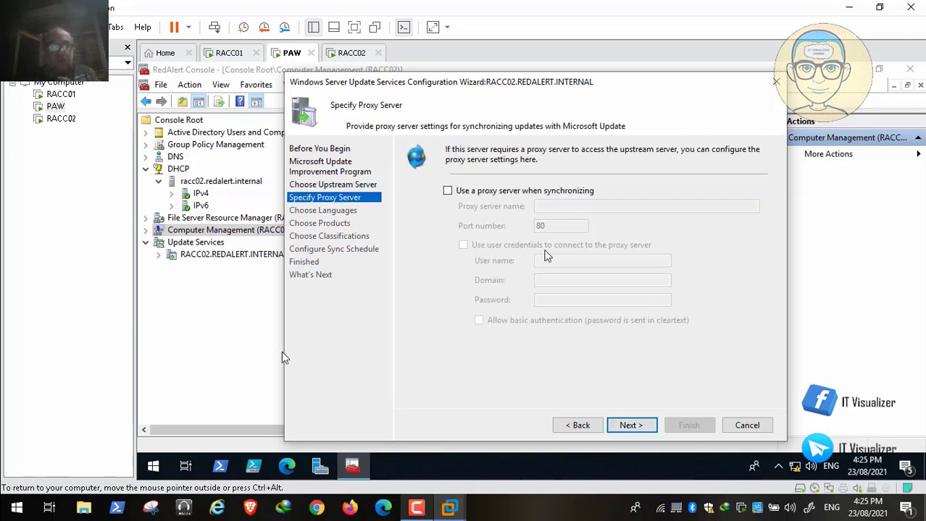
{"action": "left_click", "coordinate": [630, 425]}
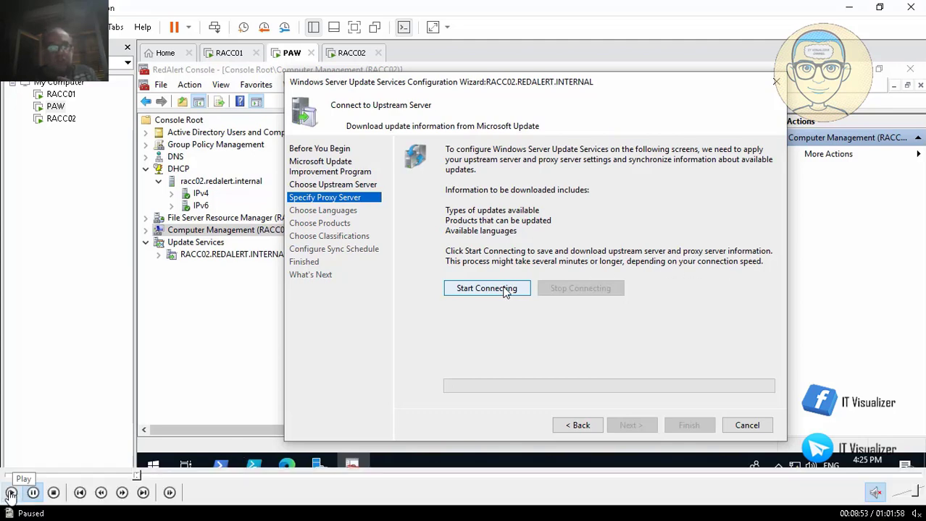
{"action": "left_click", "coordinate": [11, 495]}
{"action": "left_click", "coordinate": [505, 290]}
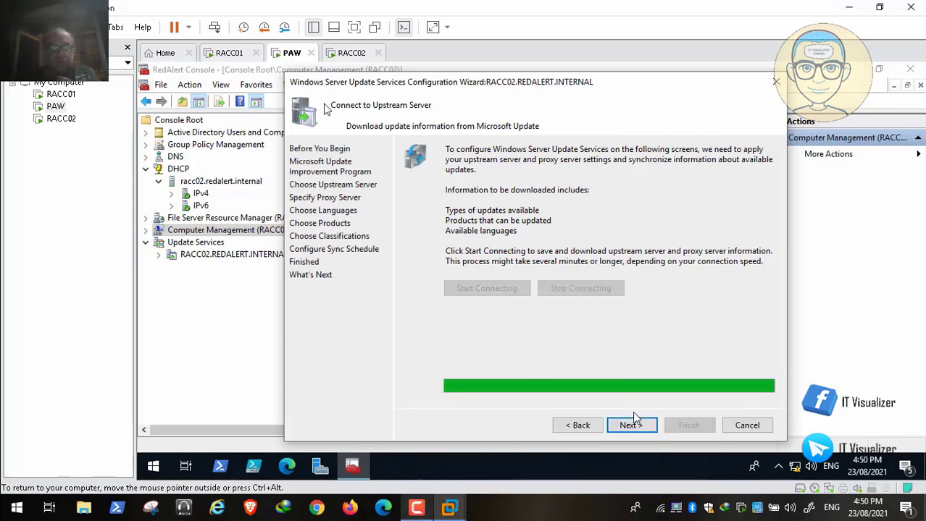
{"action": "left_click", "coordinate": [632, 427]}
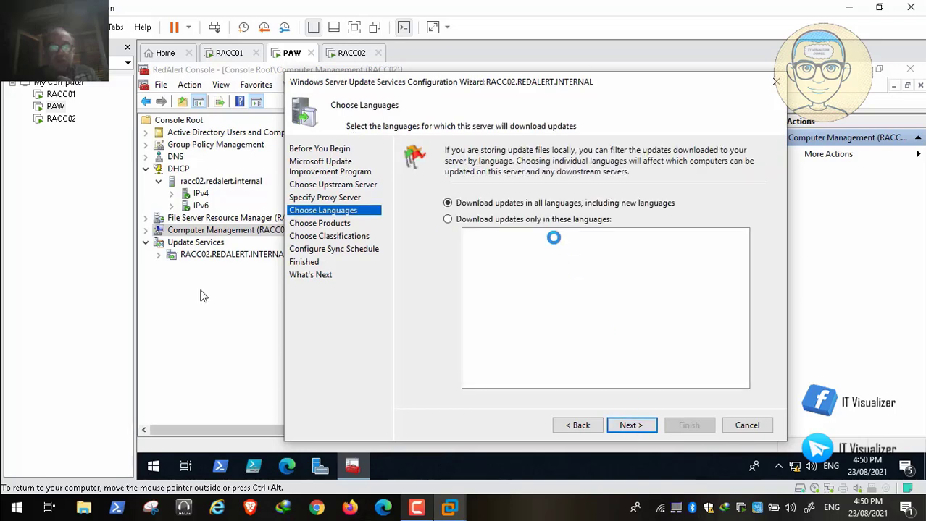
Restrict update downloads to English, Japanese and Russian, then continue to Choose Products
{"action": "left_click", "coordinate": [521, 225]}
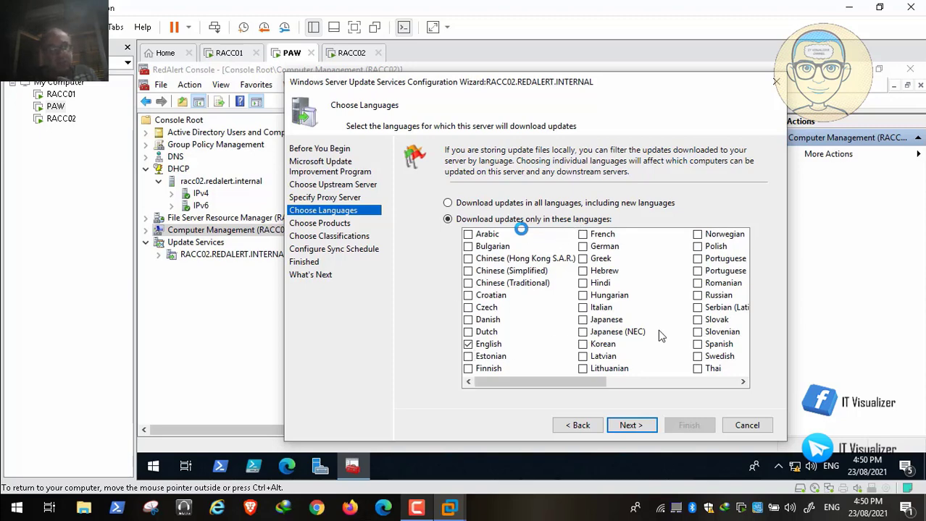
{"action": "left_click", "coordinate": [11, 494]}
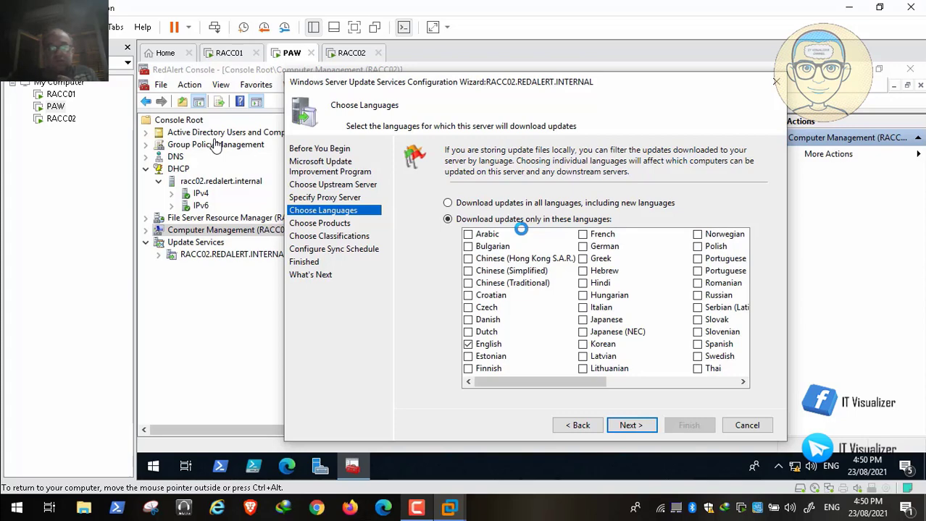
{"action": "left_click", "coordinate": [216, 145]}
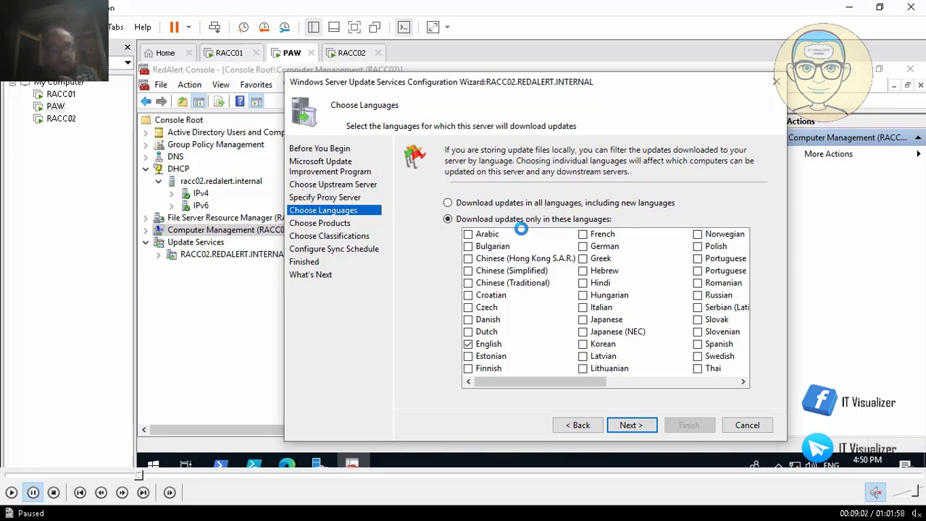
{"action": "left_click", "coordinate": [11, 494]}
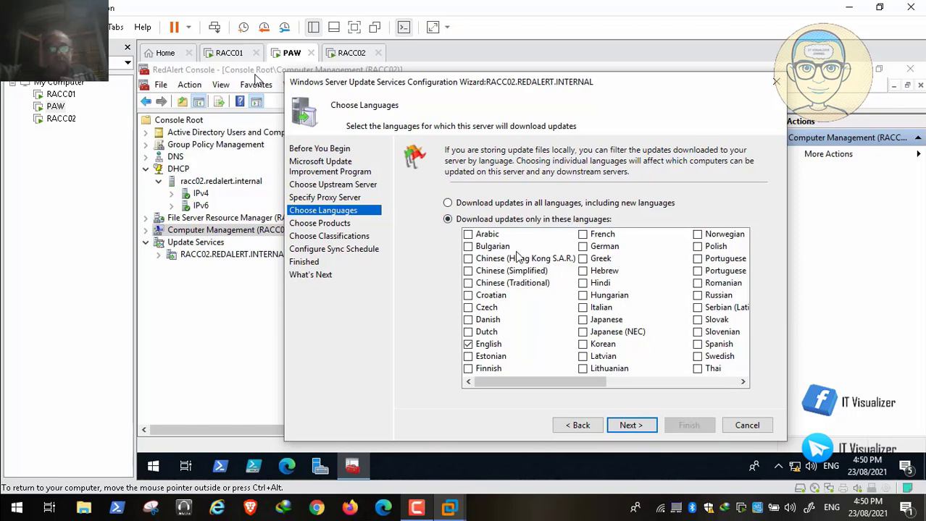
{"action": "left_click", "coordinate": [583, 320]}
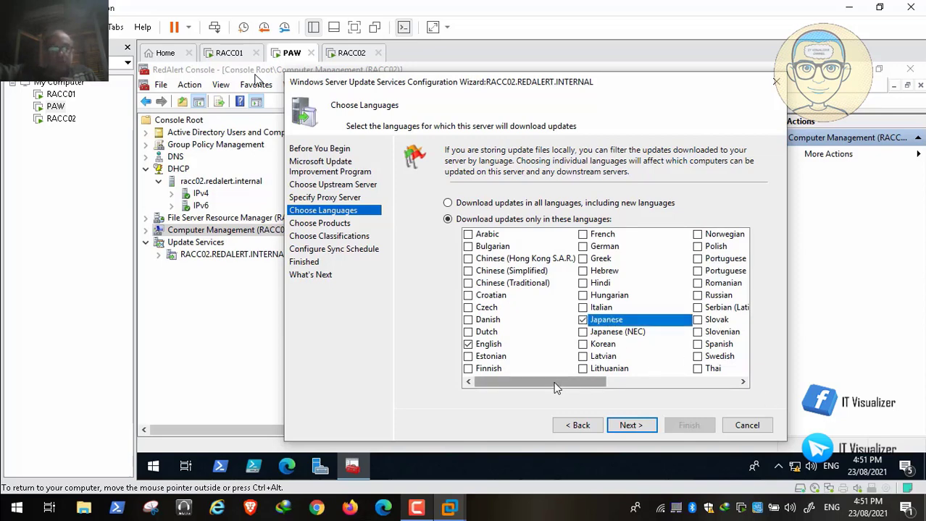
{"action": "left_click_drag", "start_coordinate": [555, 386], "coordinate": [618, 388]}
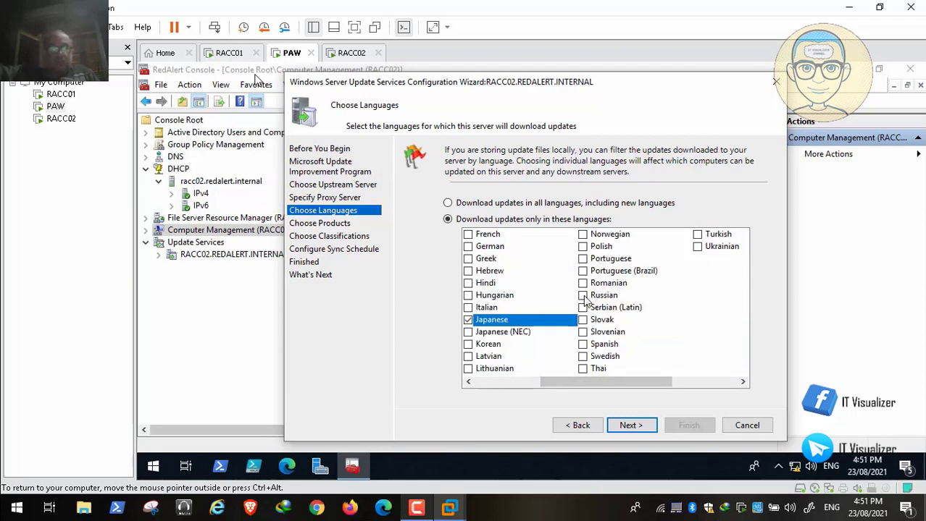
{"action": "left_click", "coordinate": [583, 296]}
{"action": "left_click_drag", "start_coordinate": [612, 382], "coordinate": [542, 377]}
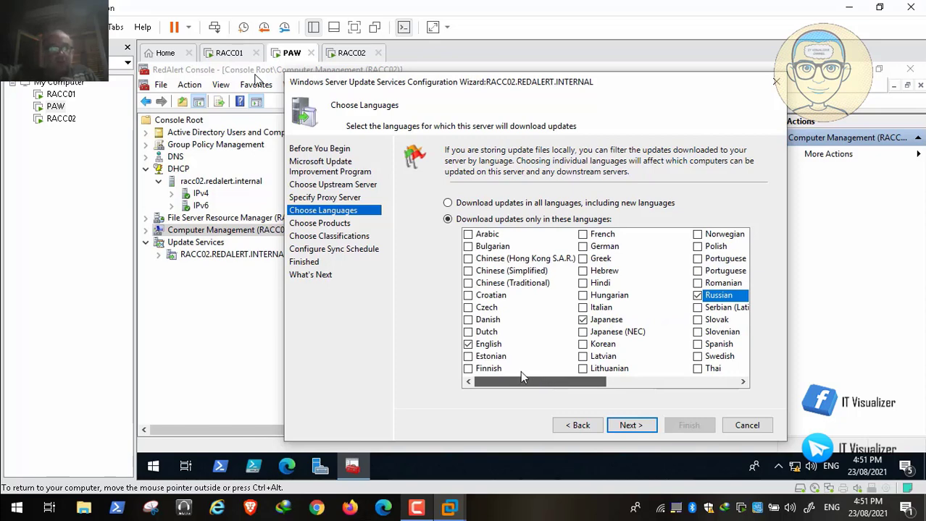
{"action": "left_click_drag", "start_coordinate": [521, 374], "coordinate": [772, 393]}
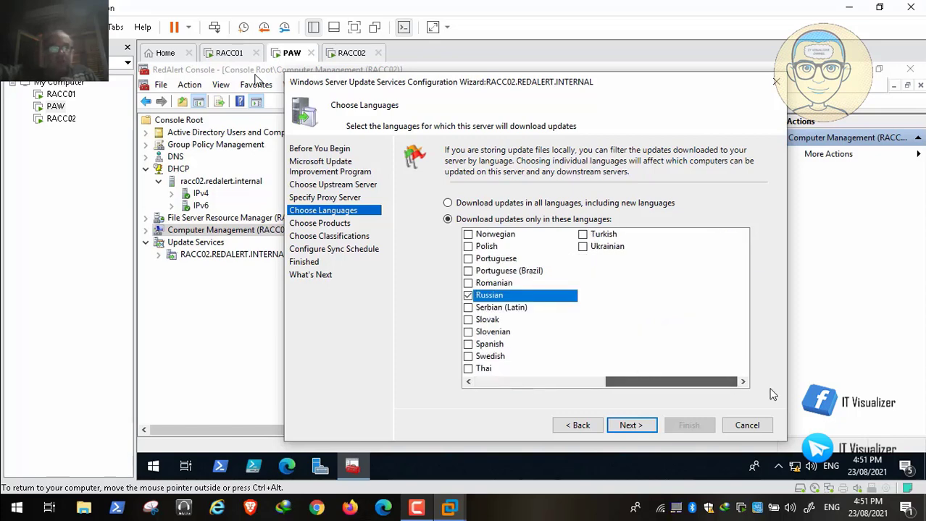
{"action": "left_click", "coordinate": [642, 426]}
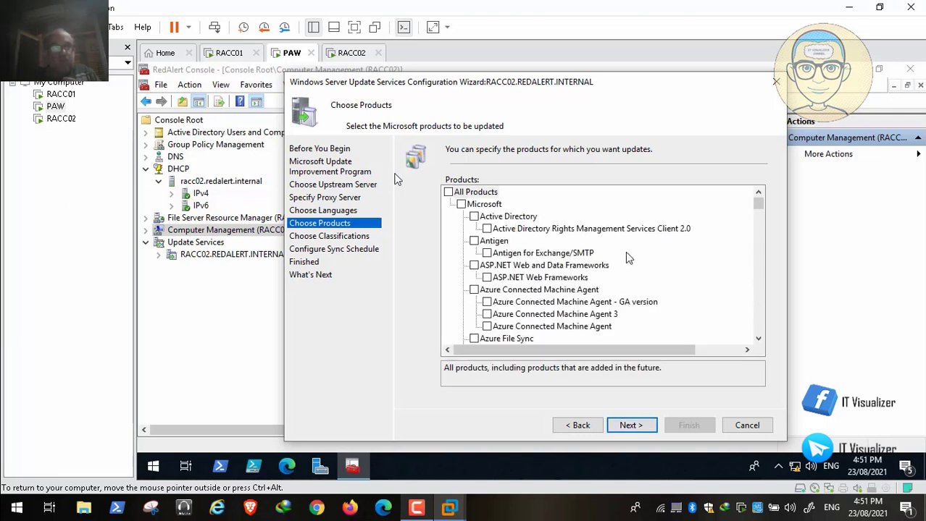
Scroll the Products list and uncheck the Windows category, clearing all its child products
{"action": "left_click_drag", "start_coordinate": [760, 202], "coordinate": [759, 232]}
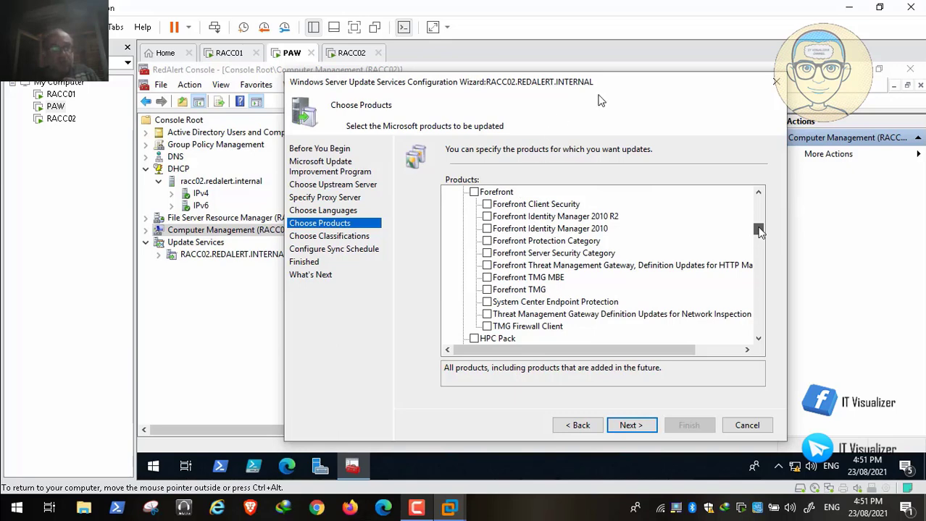
{"action": "mouse_move", "coordinate": [3, 511]}
{"action": "left_click", "coordinate": [8, 495]}
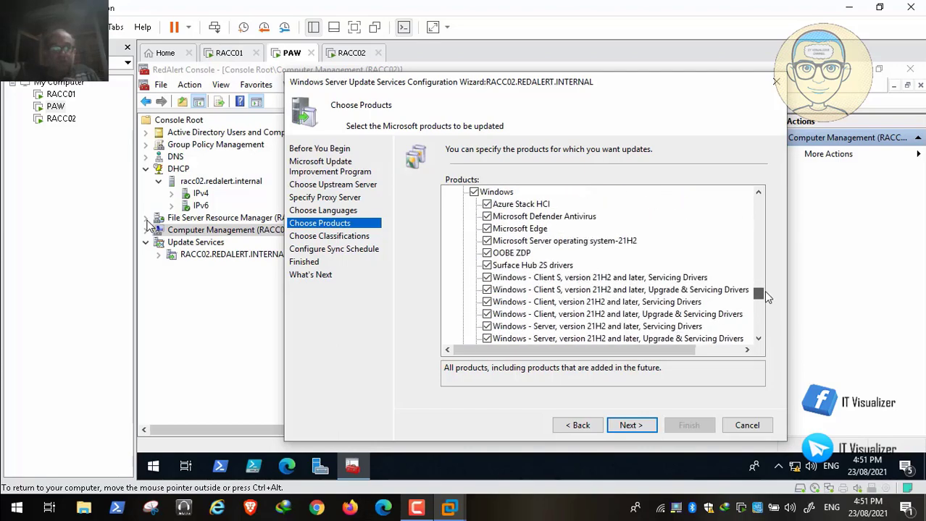
{"action": "left_click_drag", "start_coordinate": [766, 292], "coordinate": [765, 290]}
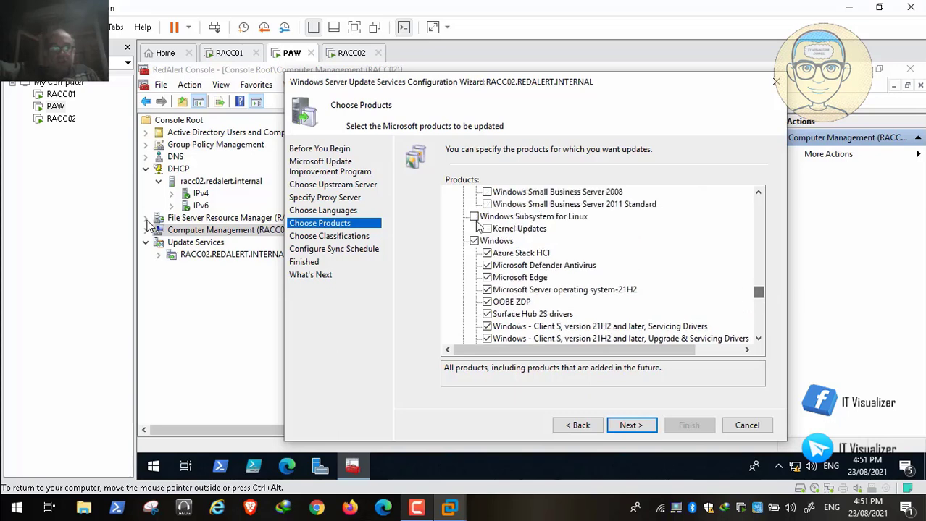
{"action": "left_click", "coordinate": [473, 241]}
{"action": "left_click_drag", "start_coordinate": [758, 290], "coordinate": [759, 199]}
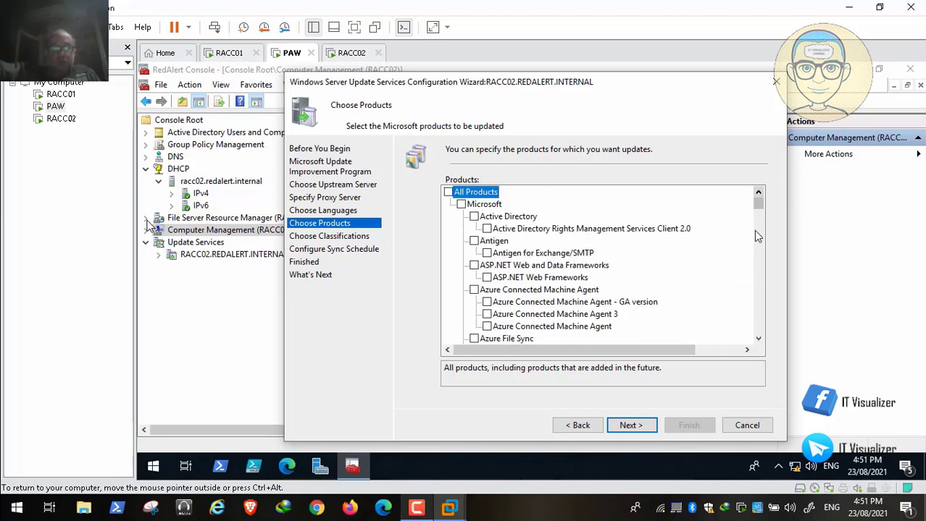
Select Office 2016 in the Products list, leaving Office 2019 unchecked after trying it
{"action": "key", "text": "Down"}
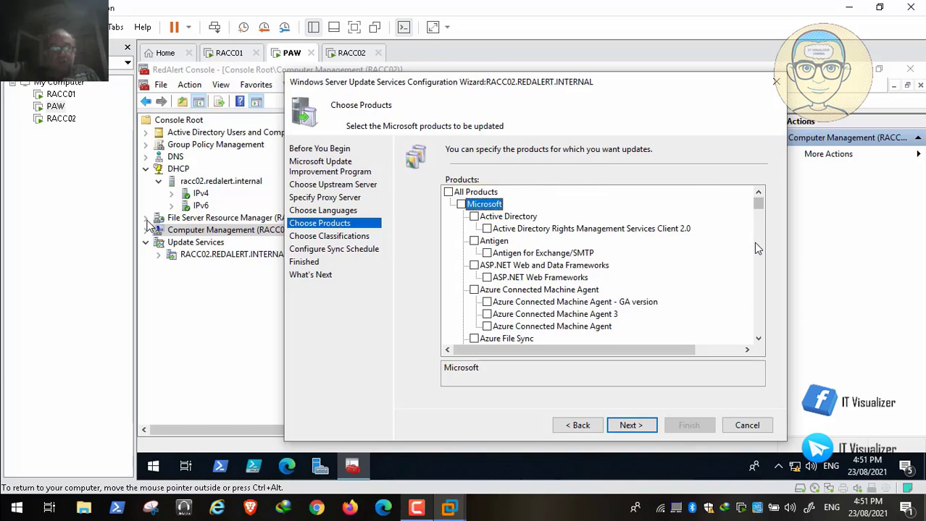
{"action": "key", "text": "Down"}
{"action": "key", "text": "Down"}
{"action": "key", "text": "Down"}
{"action": "key", "text": "Down"}
{"action": "key", "text": "Down"}
{"action": "key", "text": "Down"}
{"action": "key", "text": "Down"}
{"action": "key", "text": "Down"}
{"action": "key", "text": "Down"}
{"action": "key", "text": "Down"}
{"action": "key", "text": "Down"}
{"action": "key", "text": "Down"}
{"action": "key", "text": "Down"}
{"action": "key", "text": "Down"}
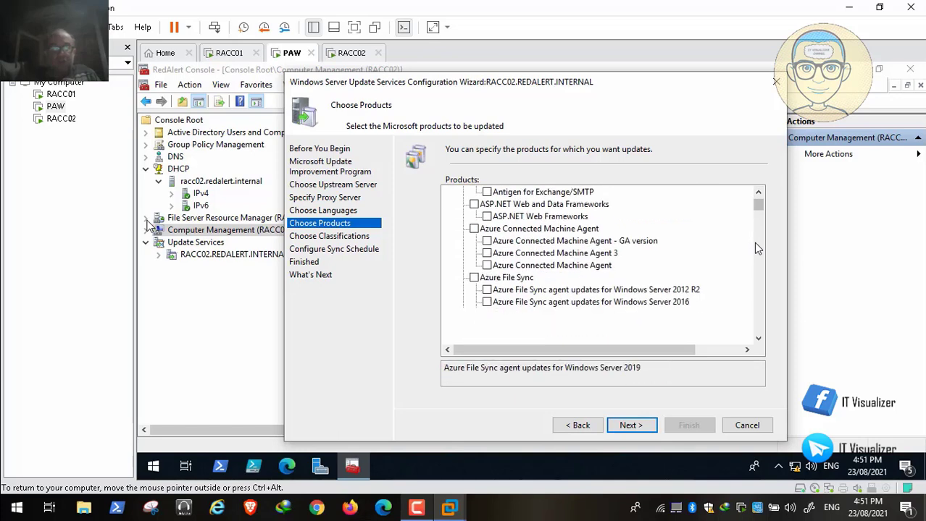
{"action": "key", "text": "Down"}
{"action": "key", "text": "Down"}
{"action": "key", "text": "Down"}
{"action": "key", "text": "Down"}
{"action": "key", "text": "Down"}
{"action": "key", "text": "Down"}
{"action": "key", "text": "Down"}
{"action": "key", "text": "Down"}
{"action": "key", "text": "Down"}
{"action": "key", "text": "Down"}
{"action": "key", "text": "Down"}
{"action": "key", "text": "Down"}
{"action": "key", "text": "Down"}
{"action": "key", "text": "Down"}
{"action": "key", "text": "Down"}
{"action": "key", "text": "Down"}
{"action": "key", "text": "Down"}
{"action": "key", "text": "Down"}
{"action": "key", "text": "Down"}
{"action": "key", "text": "Down"}
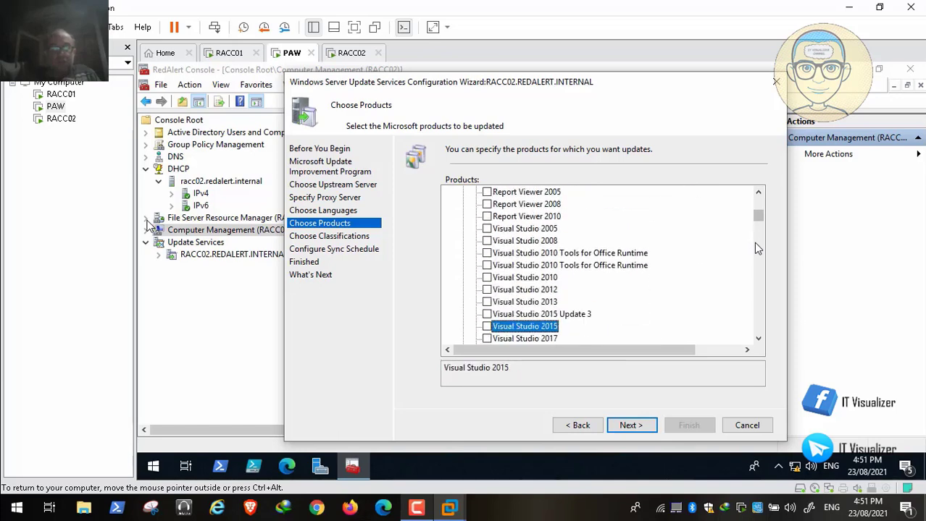
{"action": "key", "text": "Down"}
{"action": "key", "text": "Down"}
{"action": "key", "text": "Down"}
{"action": "key", "text": "Down"}
{"action": "key", "text": "Down"}
{"action": "key", "text": "Down"}
{"action": "key", "text": "Down"}
{"action": "key", "text": "Down"}
{"action": "key", "text": "Down"}
{"action": "key", "text": "Down"}
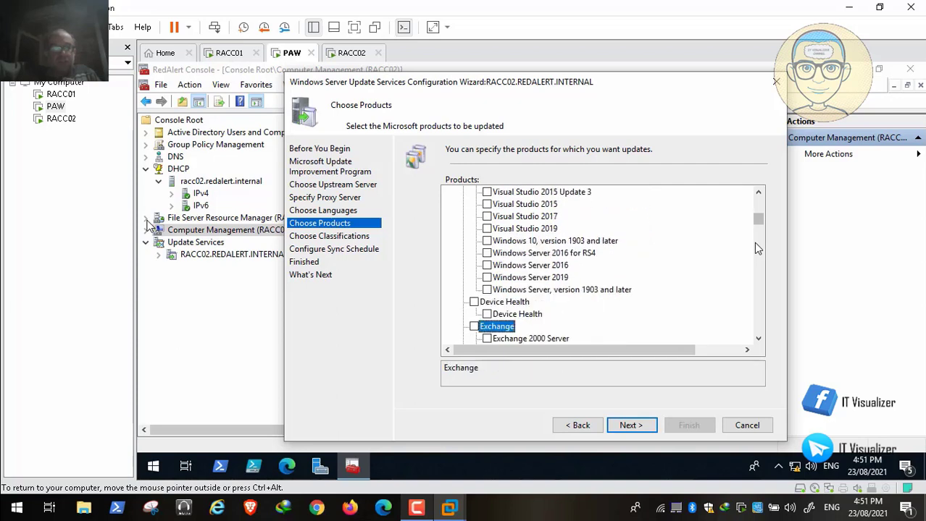
{"action": "key", "text": "Up"}
{"action": "key", "text": "Up"}
{"action": "key", "text": "Up"}
{"action": "key", "text": "Up"}
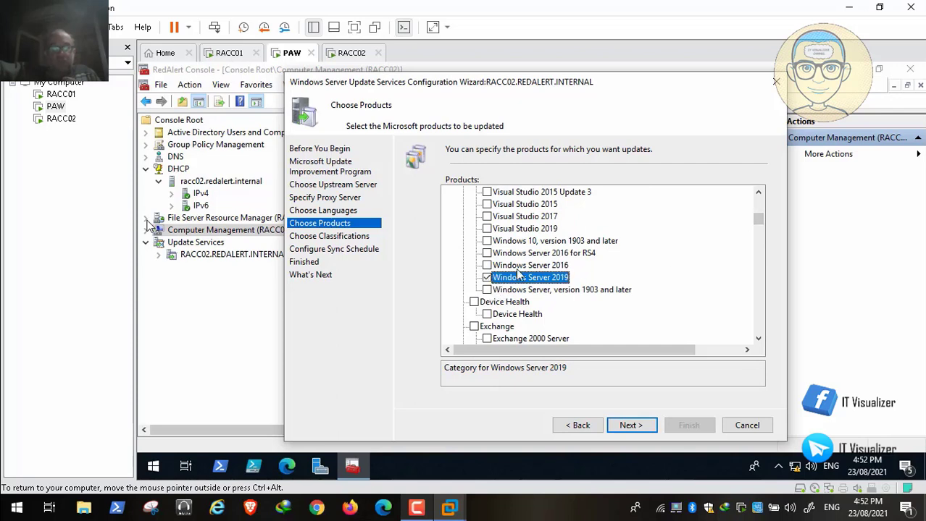
{"action": "left_click", "coordinate": [758, 193]}
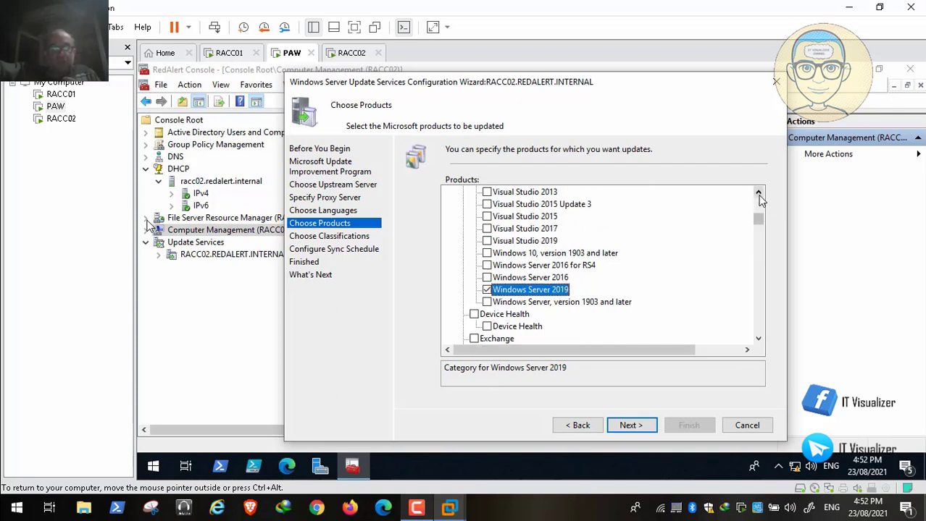
{"action": "left_click_drag", "start_coordinate": [758, 194], "coordinate": [759, 194]}
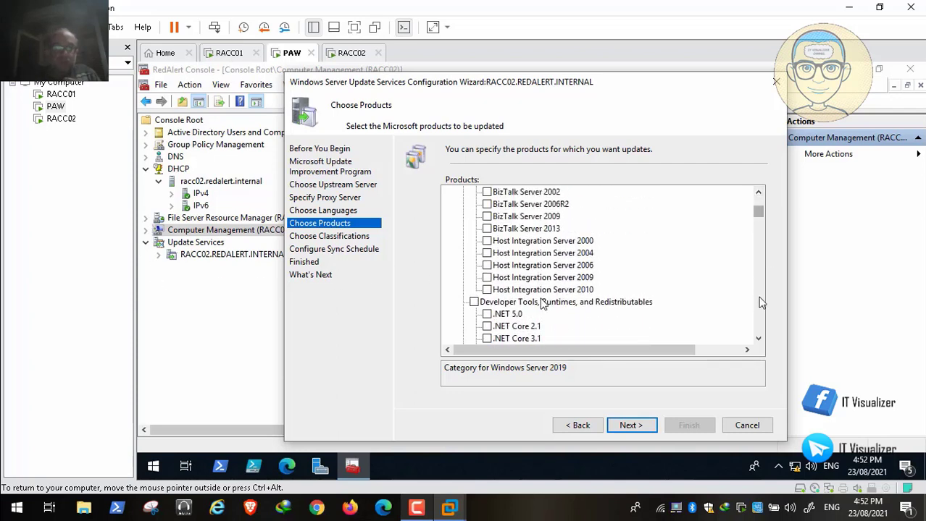
{"action": "left_click_drag", "start_coordinate": [759, 340], "coordinate": [758, 340]}
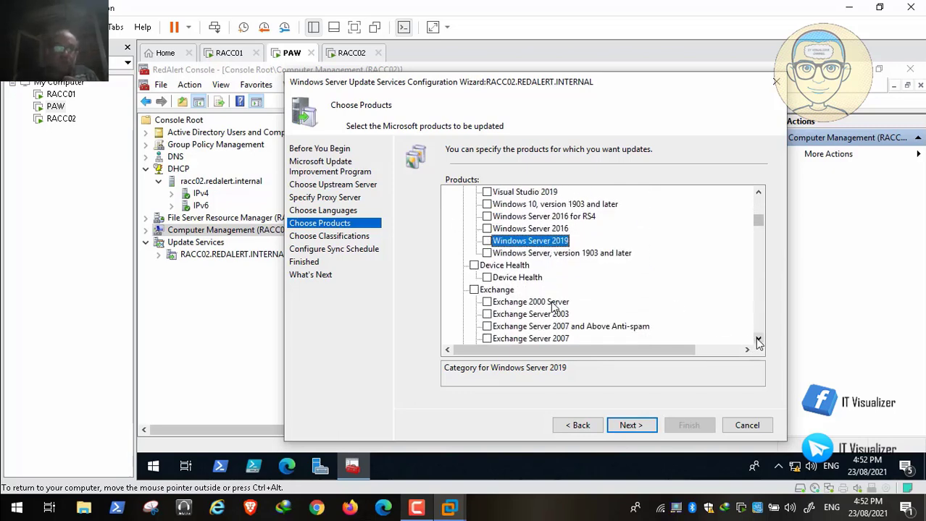
{"action": "left_click_drag", "start_coordinate": [758, 340], "coordinate": [758, 341]}
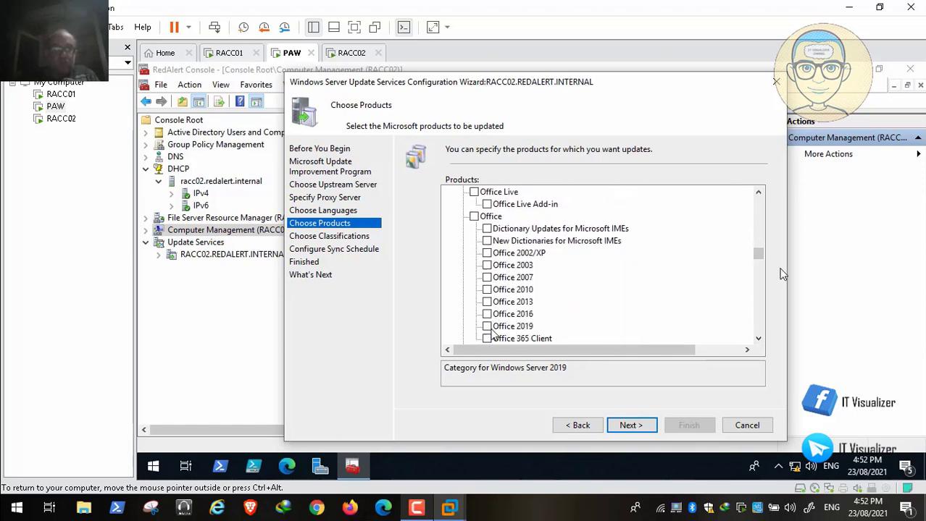
{"action": "left_click", "coordinate": [486, 326]}
{"action": "left_click", "coordinate": [487, 327]}
{"action": "left_click", "coordinate": [487, 314]}
{"action": "left_click_drag", "start_coordinate": [758, 340], "coordinate": [759, 341]}
Select Windows Admin Center, Microsoft Edge and Microsoft Defender Antivirus products
{"action": "left_click", "coordinate": [475, 253]}
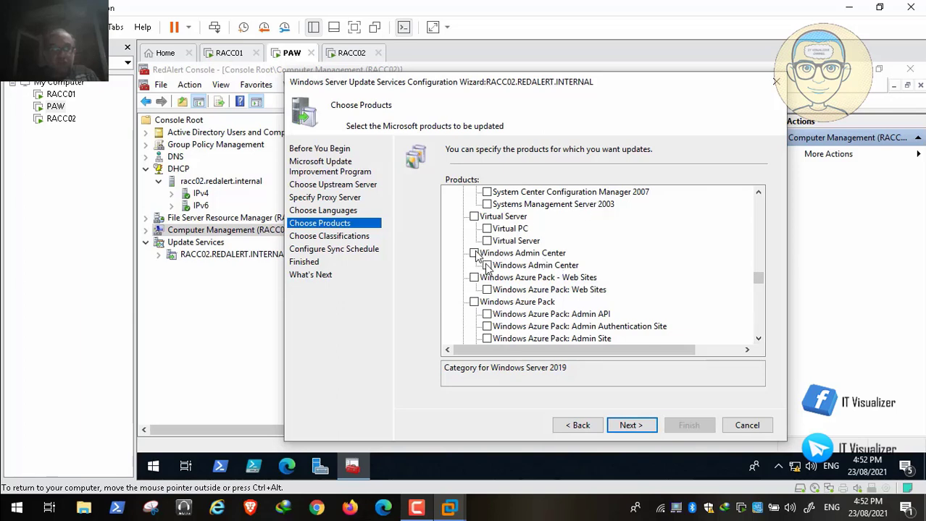
{"action": "left_click", "coordinate": [759, 340]}
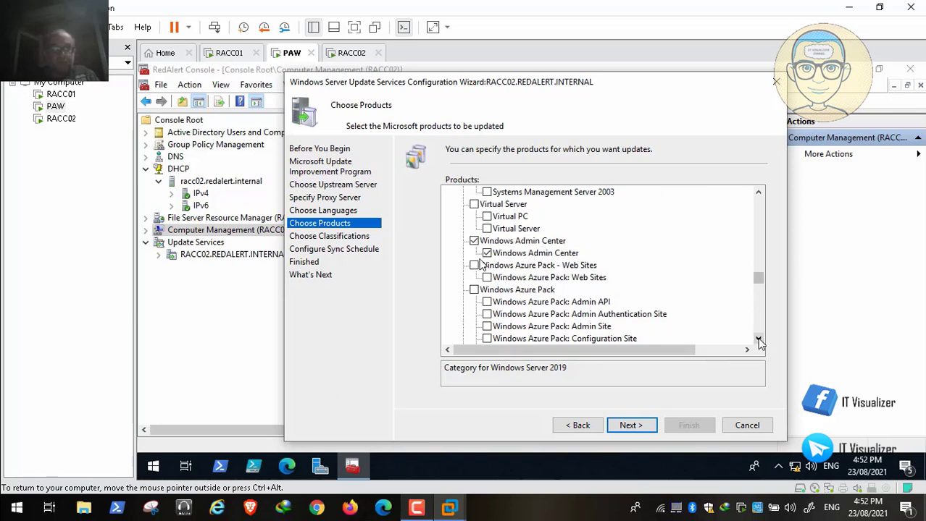
{"action": "left_click", "coordinate": [758, 340]}
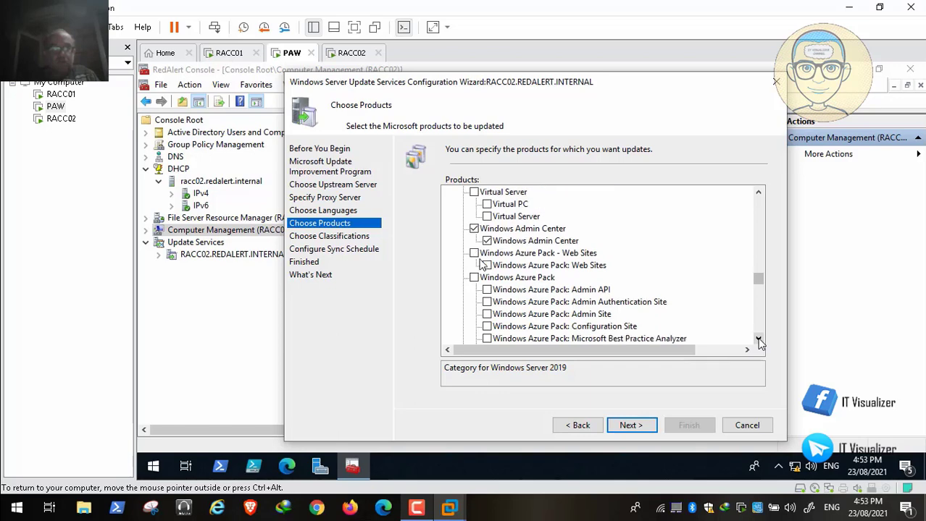
{"action": "left_click_drag", "start_coordinate": [758, 340], "coordinate": [758, 342]}
{"action": "left_click", "coordinate": [759, 342]}
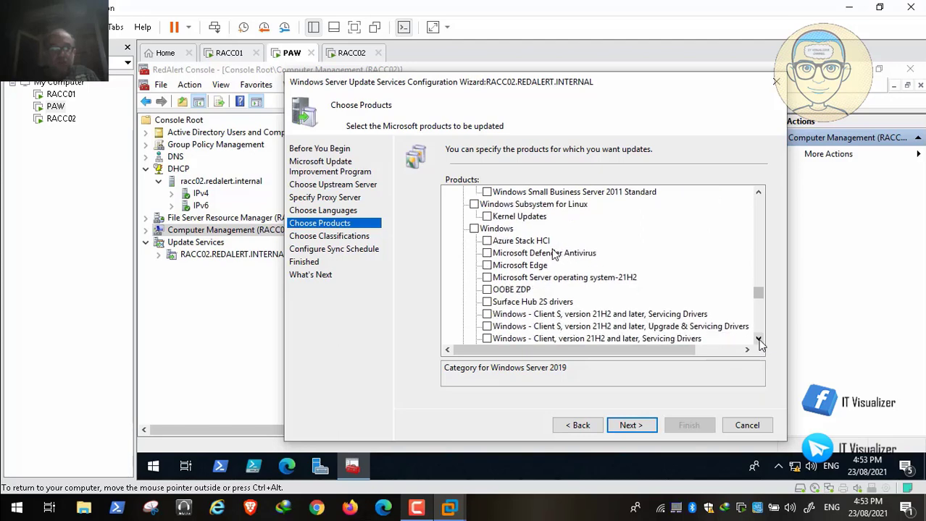
{"action": "left_click", "coordinate": [758, 340]}
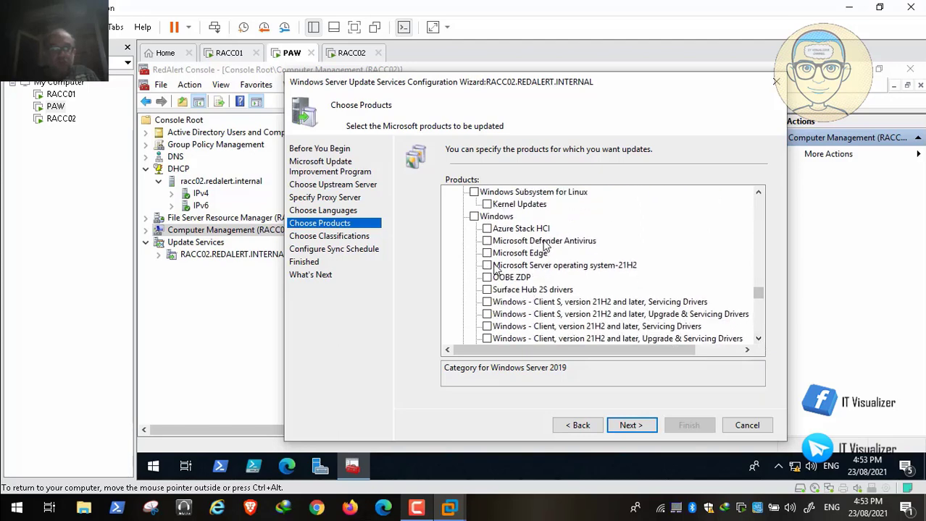
{"action": "left_click", "coordinate": [487, 253]}
{"action": "left_click", "coordinate": [486, 241]}
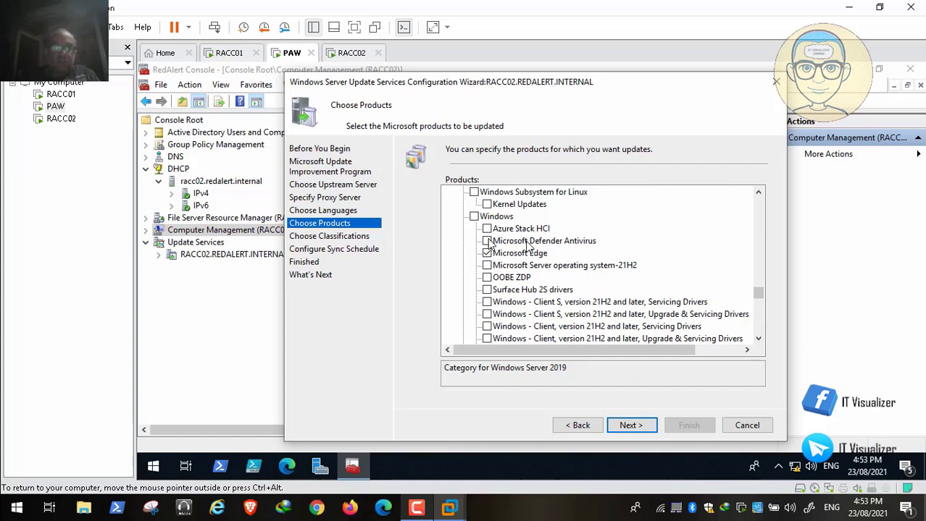
Scroll down to the Windows 10 products and check Windows 10 Language Interface Packs
{"action": "left_click", "coordinate": [758, 339]}
{"action": "left_click", "coordinate": [758, 339]}
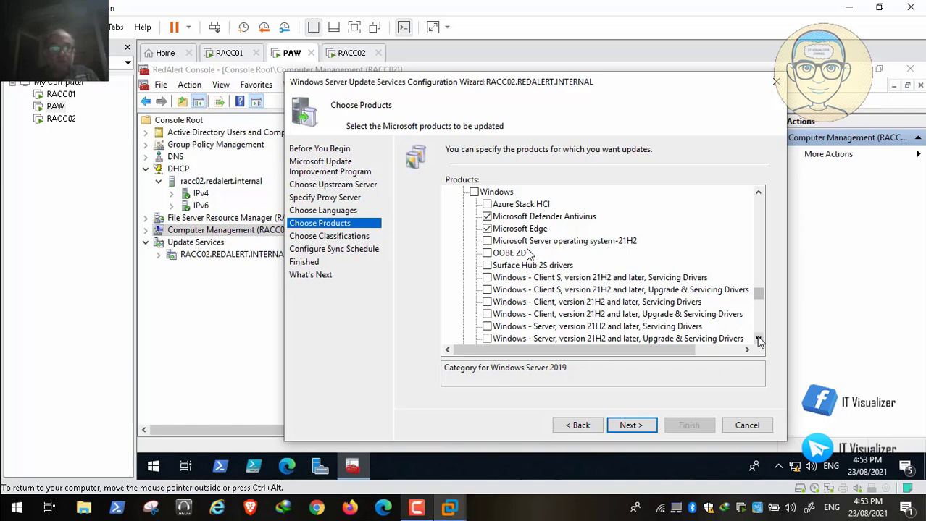
{"action": "left_click", "coordinate": [758, 339]}
{"action": "left_click", "coordinate": [758, 339]}
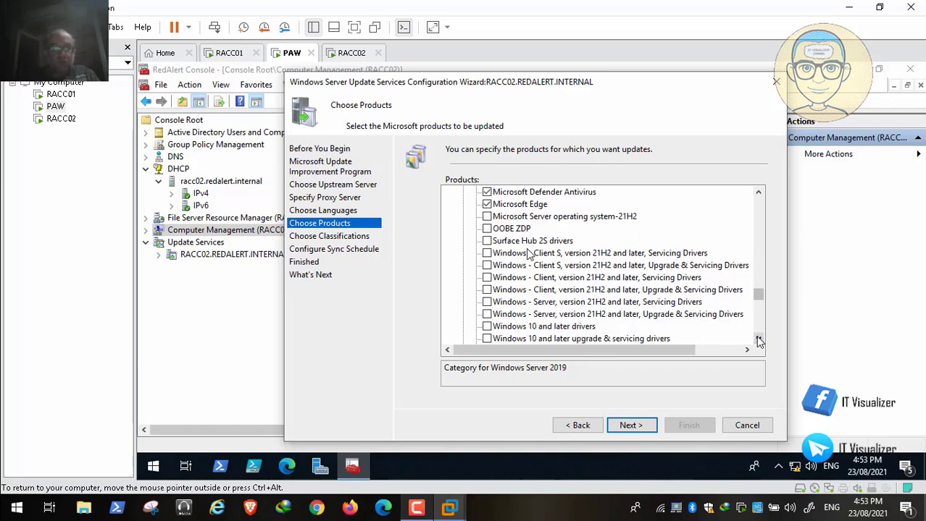
{"action": "left_click", "coordinate": [758, 339]}
{"action": "left_click", "coordinate": [759, 339]}
{"action": "left_click", "coordinate": [758, 339]}
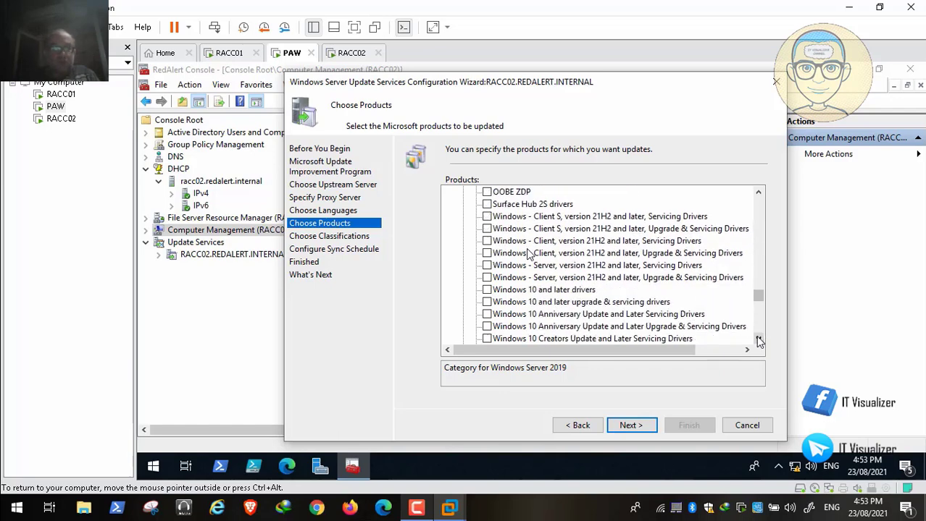
{"action": "left_click", "coordinate": [758, 339]}
{"action": "left_click", "coordinate": [758, 339]}
{"action": "left_click", "coordinate": [758, 339]}
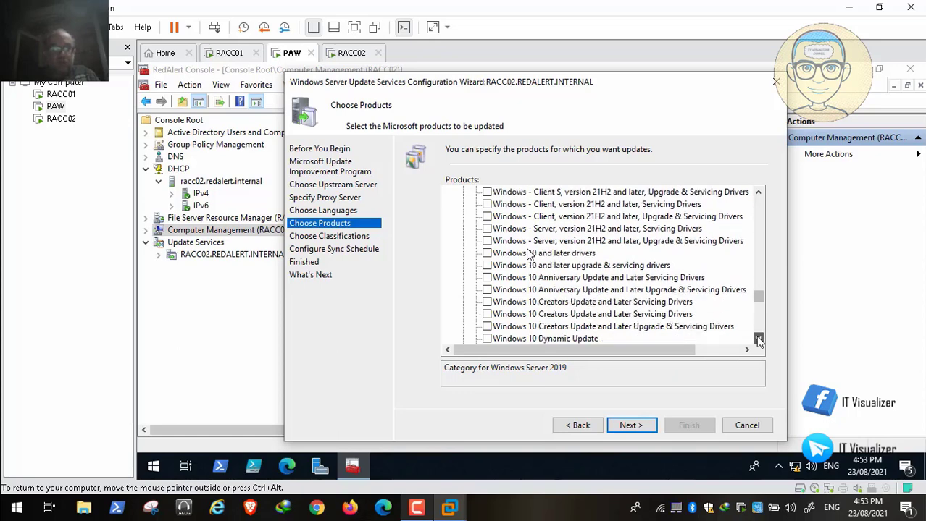
{"action": "left_click", "coordinate": [758, 339]}
{"action": "left_click", "coordinate": [758, 339]}
{"action": "left_click", "coordinate": [758, 339]}
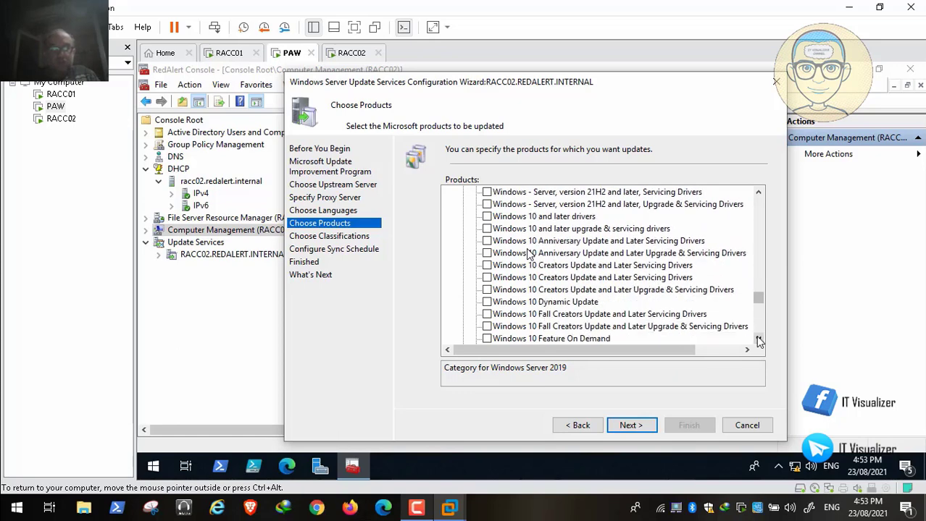
{"action": "left_click", "coordinate": [759, 339]}
{"action": "left_click", "coordinate": [758, 339]}
{"action": "left_click", "coordinate": [758, 339]}
{"action": "left_click", "coordinate": [758, 340]}
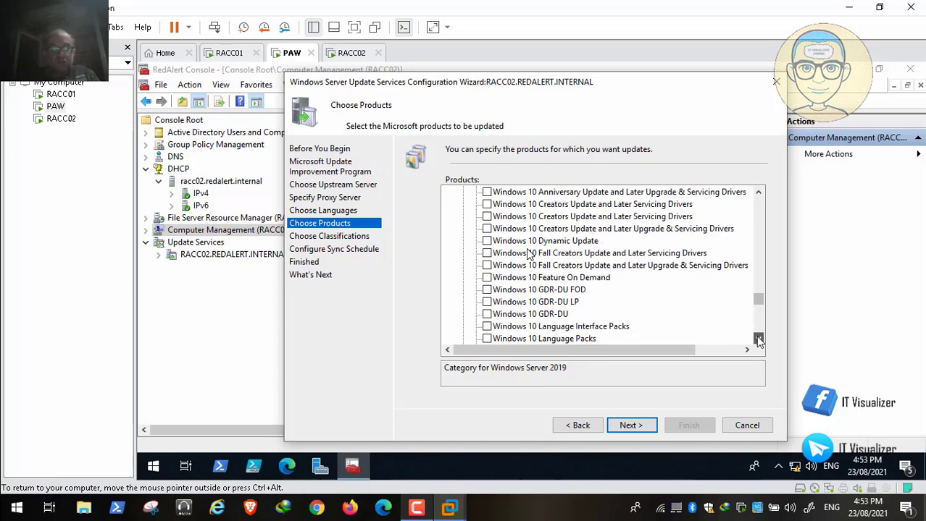
{"action": "left_click", "coordinate": [758, 341]}
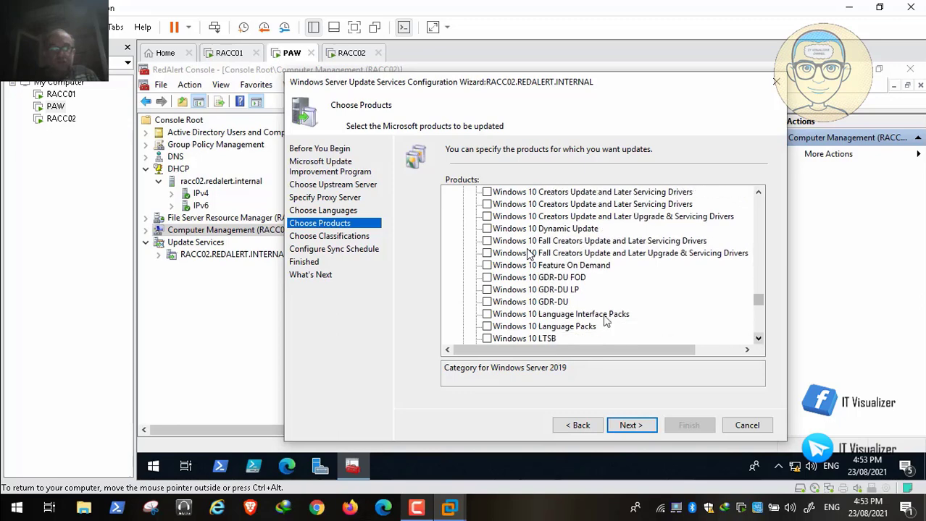
{"action": "left_click", "coordinate": [487, 314]}
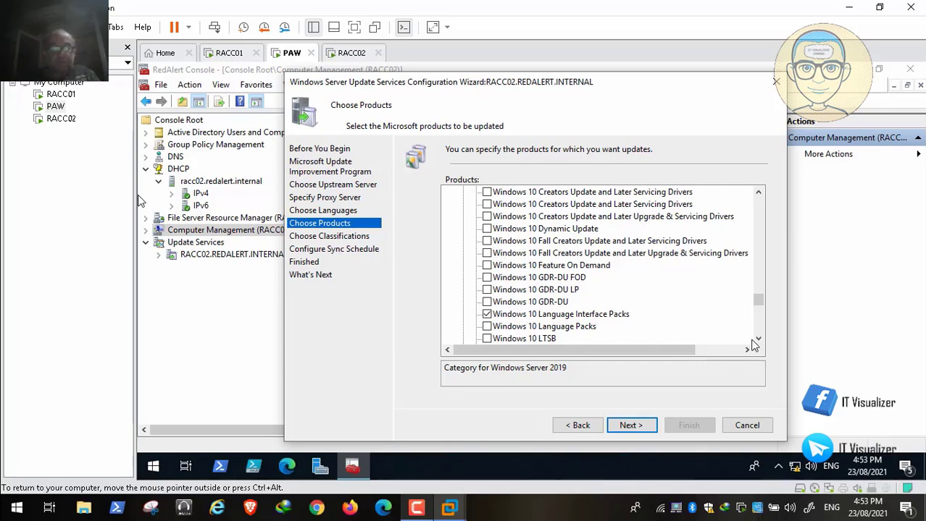
Check Windows 10 Language Packs and scroll past the Windows 10 S products
{"action": "left_click", "coordinate": [489, 326]}
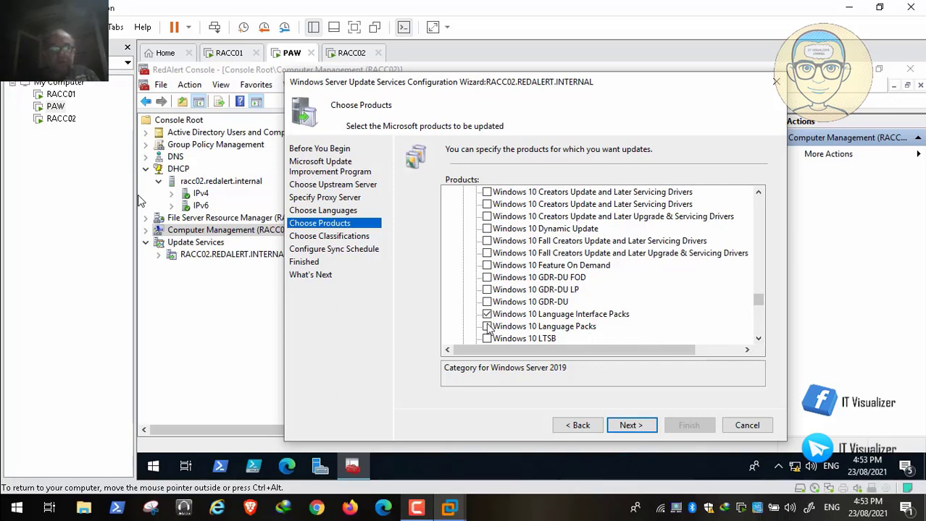
{"action": "left_click", "coordinate": [759, 340]}
{"action": "left_click", "coordinate": [759, 340]}
{"action": "left_click", "coordinate": [759, 340]}
{"action": "left_click", "coordinate": [759, 340]}
{"action": "left_click", "coordinate": [759, 340]}
{"action": "left_click", "coordinate": [759, 340]}
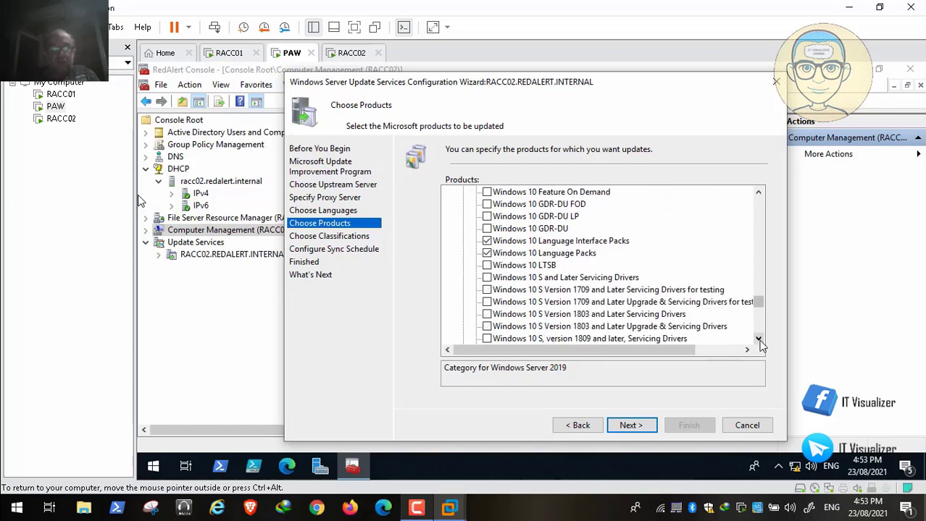
{"action": "left_click", "coordinate": [759, 340]}
{"action": "left_click", "coordinate": [759, 339]}
{"action": "left_click", "coordinate": [759, 340]}
{"action": "left_click", "coordinate": [760, 339]}
{"action": "left_click", "coordinate": [759, 339]}
{"action": "left_click", "coordinate": [759, 339]}
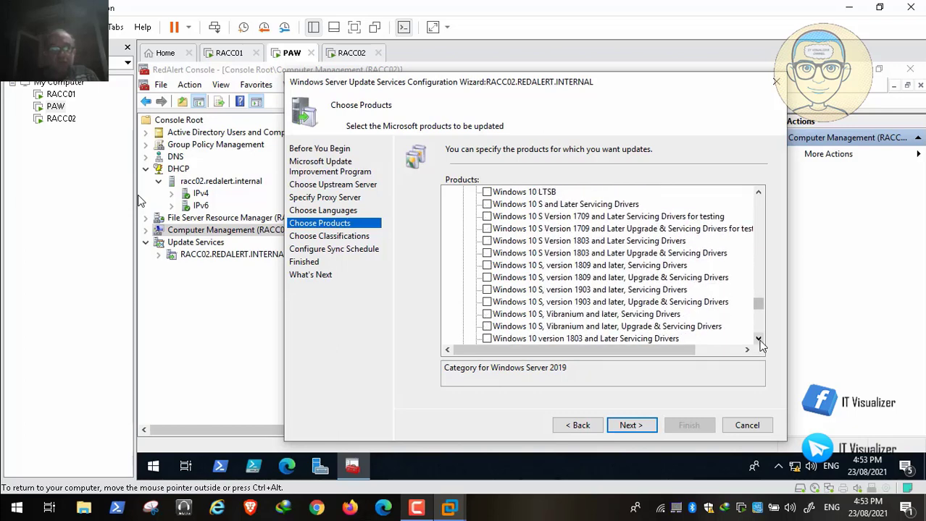
{"action": "left_click", "coordinate": [759, 339]}
{"action": "left_click", "coordinate": [759, 340]}
{"action": "left_click", "coordinate": [759, 339]}
{"action": "left_click", "coordinate": [759, 340]}
{"action": "left_click", "coordinate": [759, 340]}
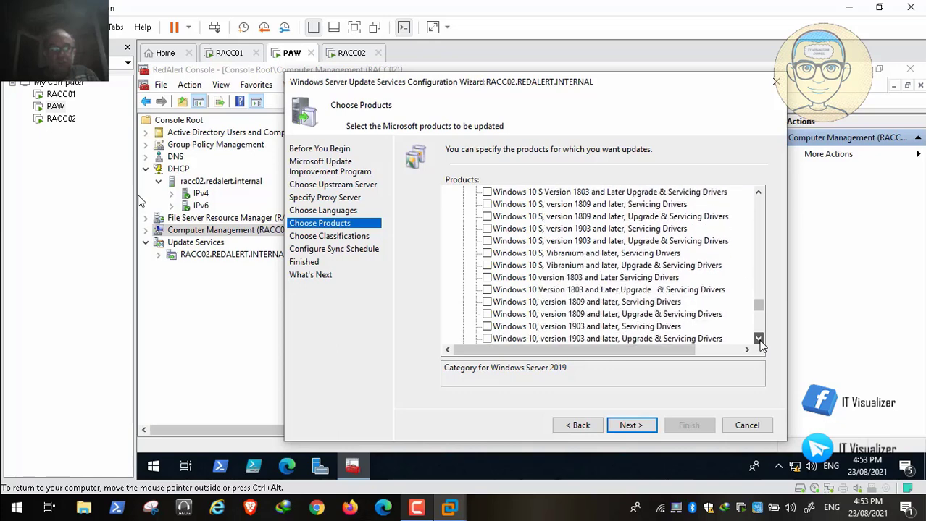
{"action": "left_click", "coordinate": [759, 340]}
{"action": "left_click", "coordinate": [759, 340]}
{"action": "left_click", "coordinate": [759, 340]}
{"action": "left_click", "coordinate": [759, 340]}
{"action": "left_click", "coordinate": [759, 340]}
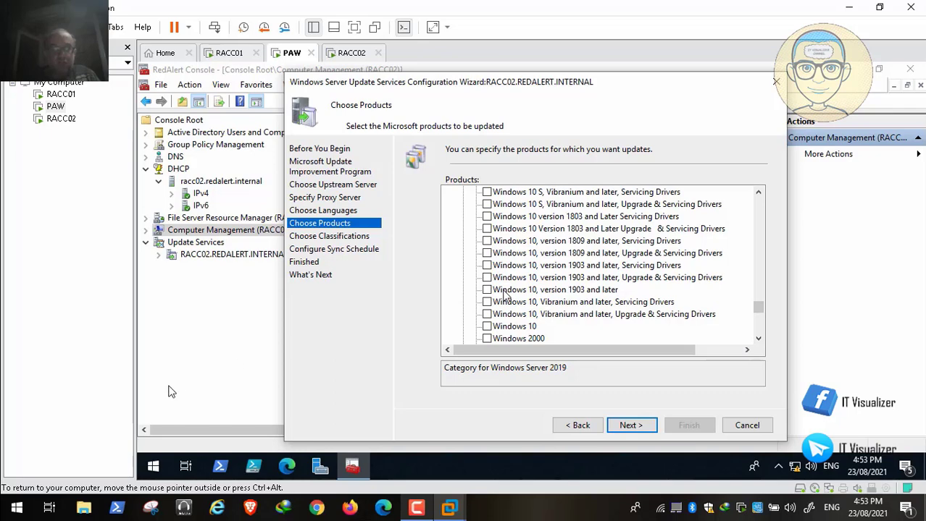
{"action": "mouse_move", "coordinate": [51, 488]}
Check 'Windows 10, version 1903 and later' and 'Windows 10' in the Products list
{"action": "mouse_move", "coordinate": [181, 500]}
Scroll past the Windows 8 and 8.1 products and check Windows Server 2019
{"action": "left_click", "coordinate": [759, 339]}
{"action": "left_click", "coordinate": [758, 338]}
{"action": "left_click", "coordinate": [758, 339]}
{"action": "left_click", "coordinate": [758, 339]}
{"action": "left_click", "coordinate": [758, 339]}
{"action": "left_click", "coordinate": [758, 338]}
{"action": "left_click", "coordinate": [758, 338]}
{"action": "left_click", "coordinate": [759, 339]}
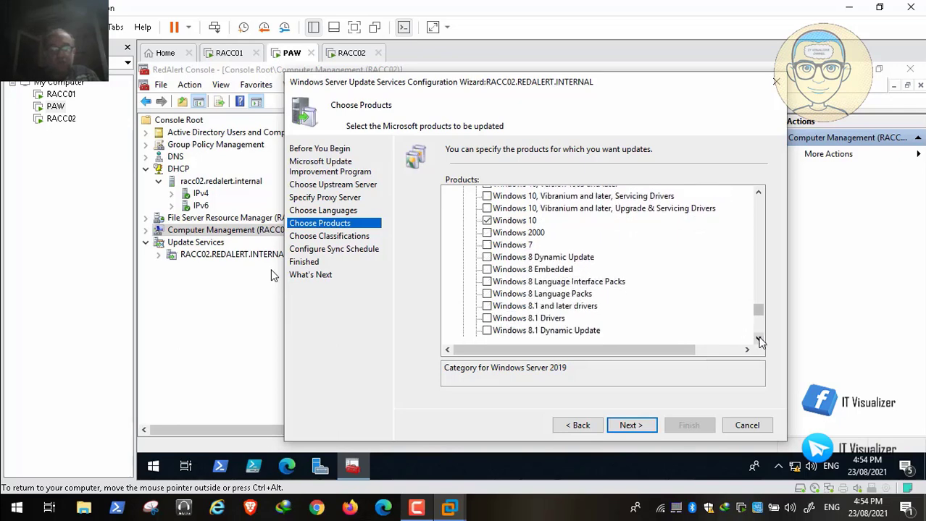
{"action": "left_click", "coordinate": [758, 338]}
{"action": "left_click", "coordinate": [758, 338]}
{"action": "left_click", "coordinate": [758, 339]}
{"action": "left_click", "coordinate": [758, 339]}
{"action": "left_click", "coordinate": [758, 338]}
{"action": "left_click", "coordinate": [758, 338]}
{"action": "left_click", "coordinate": [759, 338]}
{"action": "left_click", "coordinate": [759, 338]}
{"action": "left_click", "coordinate": [759, 338]}
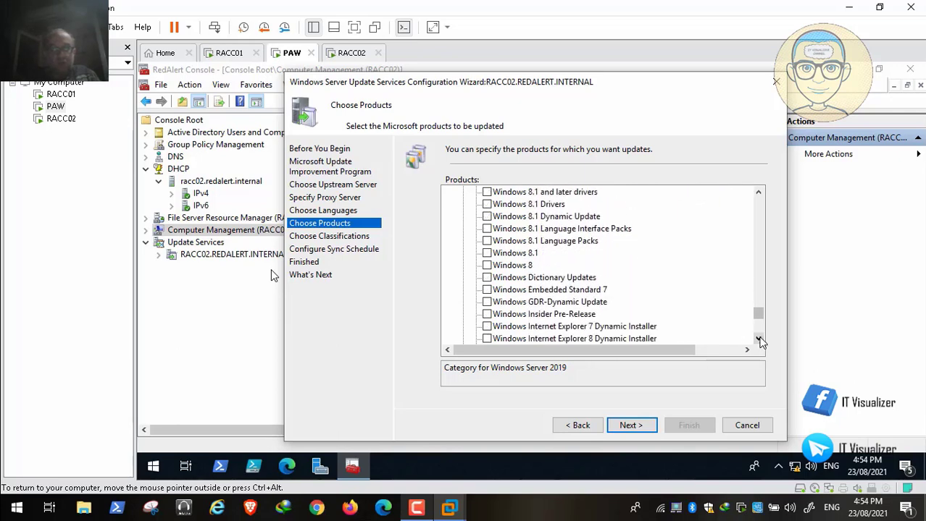
{"action": "left_click", "coordinate": [759, 338]}
{"action": "left_click", "coordinate": [759, 339]}
{"action": "left_click", "coordinate": [758, 339]}
{"action": "left_click", "coordinate": [759, 338]}
{"action": "left_click", "coordinate": [758, 339]}
{"action": "left_click", "coordinate": [758, 338]}
{"action": "left_click", "coordinate": [759, 338]}
{"action": "left_click", "coordinate": [759, 338]}
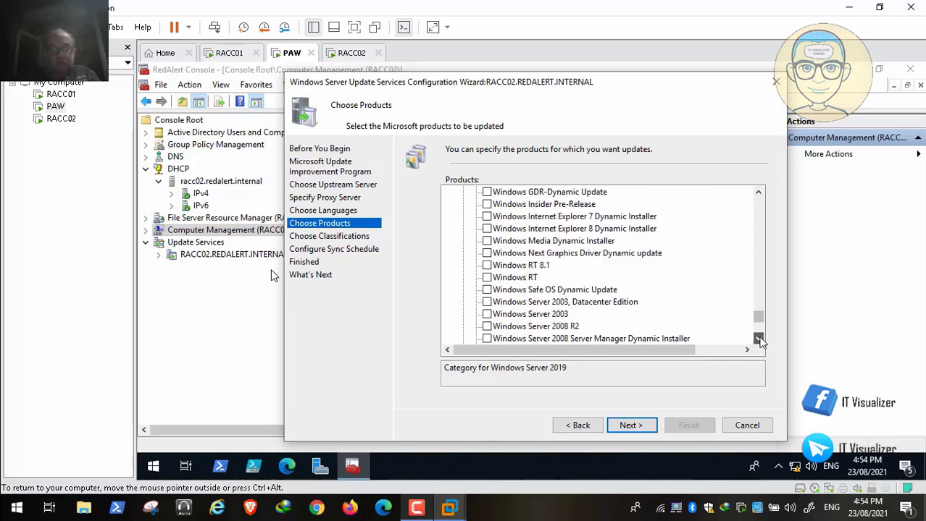
{"action": "left_click", "coordinate": [759, 338]}
{"action": "left_click", "coordinate": [758, 339]}
{"action": "left_click", "coordinate": [758, 338]}
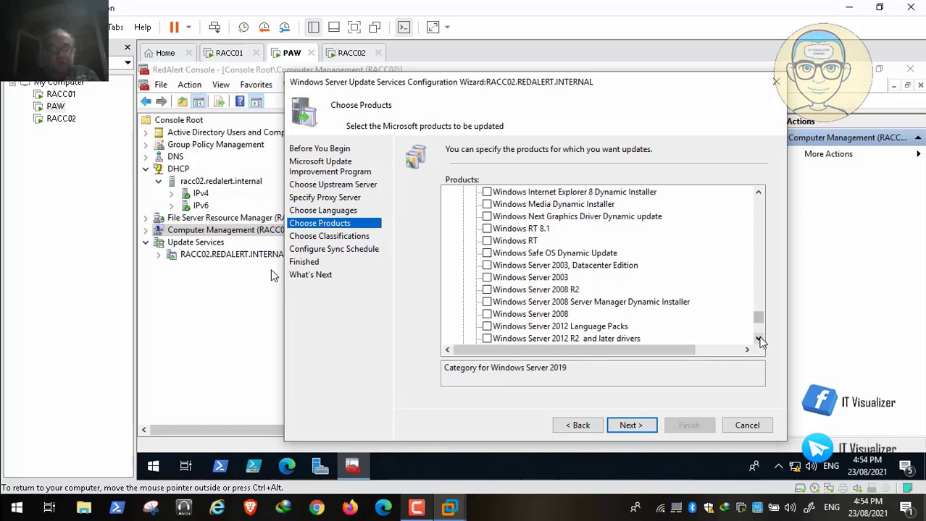
{"action": "left_click", "coordinate": [759, 339]}
{"action": "left_click", "coordinate": [758, 338]}
{"action": "left_click", "coordinate": [758, 338]}
{"action": "left_click", "coordinate": [759, 339]}
{"action": "left_click", "coordinate": [758, 338]}
{"action": "left_click", "coordinate": [759, 338]}
{"action": "left_click", "coordinate": [758, 339]}
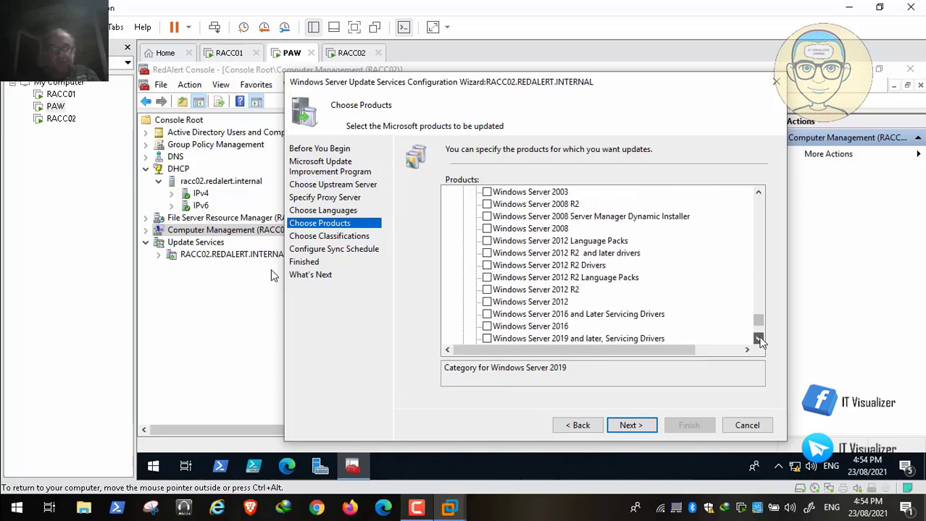
{"action": "left_click", "coordinate": [759, 338]}
{"action": "left_click", "coordinate": [759, 338]}
{"action": "left_click", "coordinate": [758, 339]}
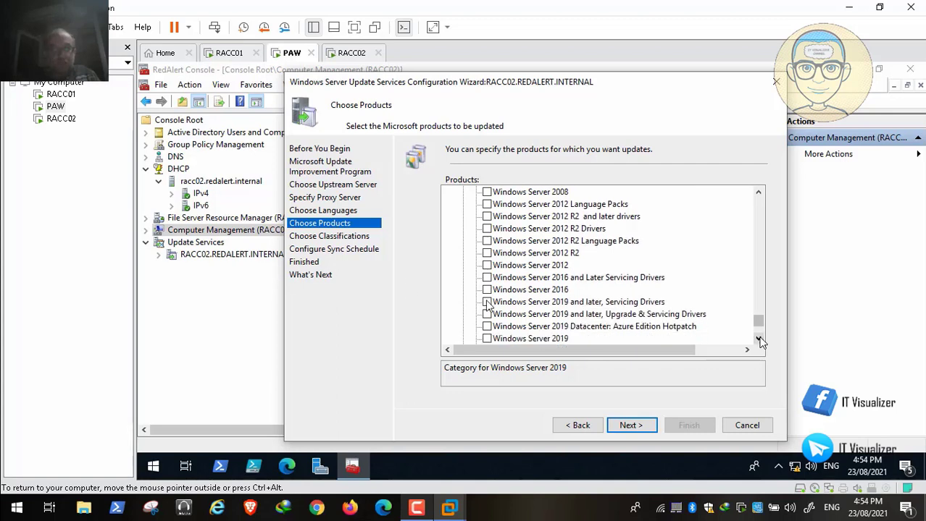
{"action": "left_click", "coordinate": [758, 338]}
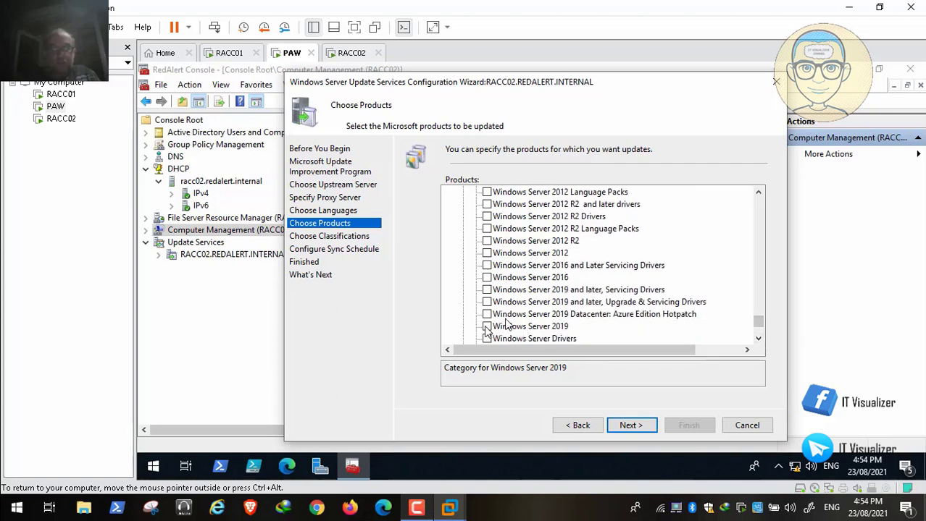
{"action": "left_click", "coordinate": [487, 327]}
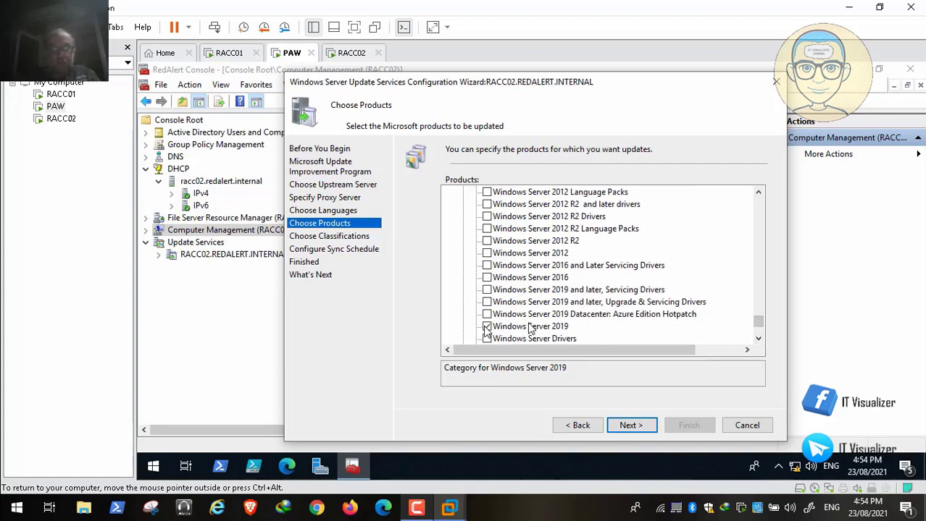
Review the remaining products to the list end, then move on to Choose Classifications
{"action": "left_click", "coordinate": [758, 339]}
{"action": "left_click", "coordinate": [758, 339]}
{"action": "left_click", "coordinate": [759, 339]}
{"action": "left_click", "coordinate": [758, 339]}
{"action": "left_click", "coordinate": [759, 339]}
{"action": "left_click", "coordinate": [758, 339]}
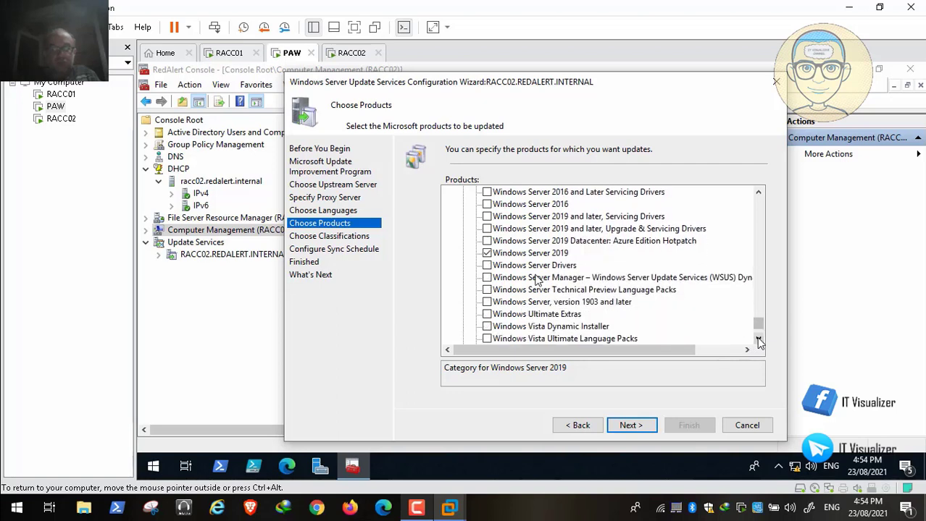
{"action": "left_click", "coordinate": [758, 339]}
{"action": "left_click", "coordinate": [758, 339]}
{"action": "left_click", "coordinate": [758, 339]}
{"action": "left_click", "coordinate": [759, 339]}
{"action": "left_click", "coordinate": [758, 339]}
{"action": "left_click", "coordinate": [759, 339]}
{"action": "left_click", "coordinate": [758, 339]}
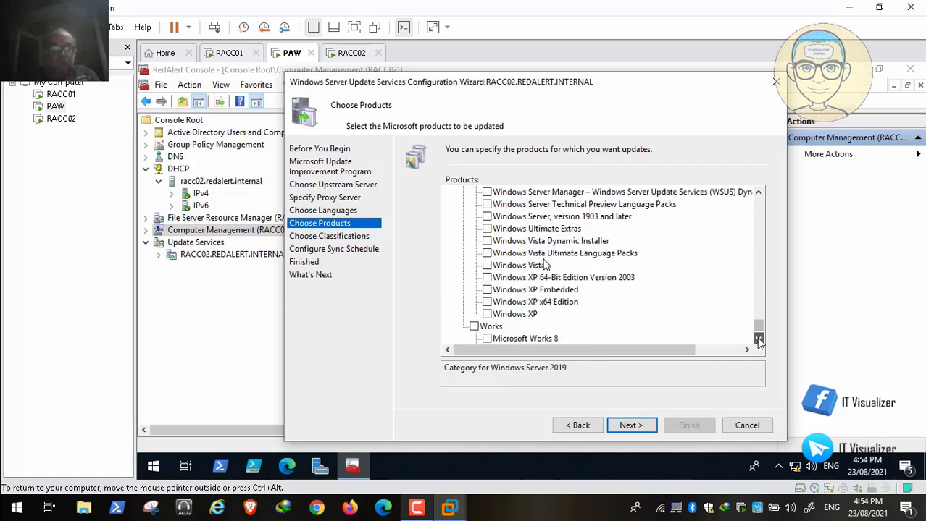
{"action": "left_click", "coordinate": [758, 339]}
{"action": "left_click", "coordinate": [758, 339]}
{"action": "left_click", "coordinate": [758, 339]}
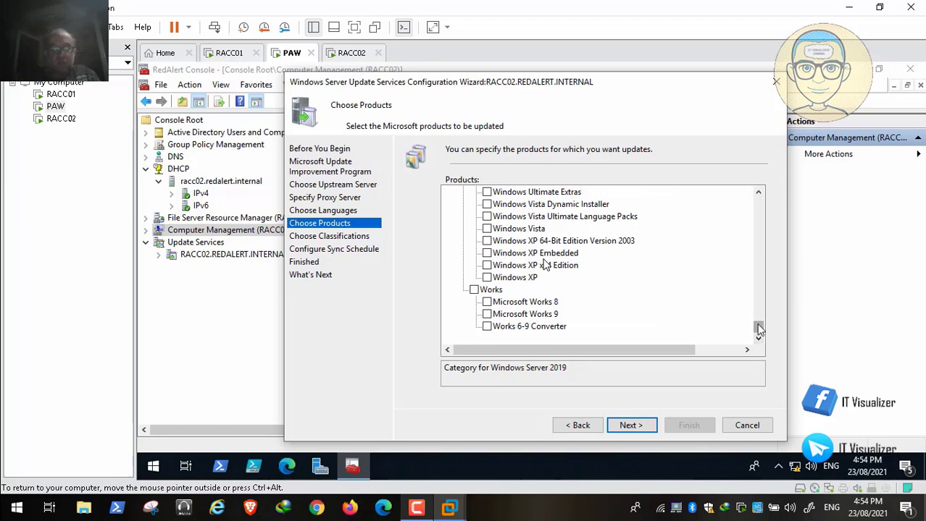
{"action": "left_click_drag", "start_coordinate": [758, 326], "coordinate": [760, 192]}
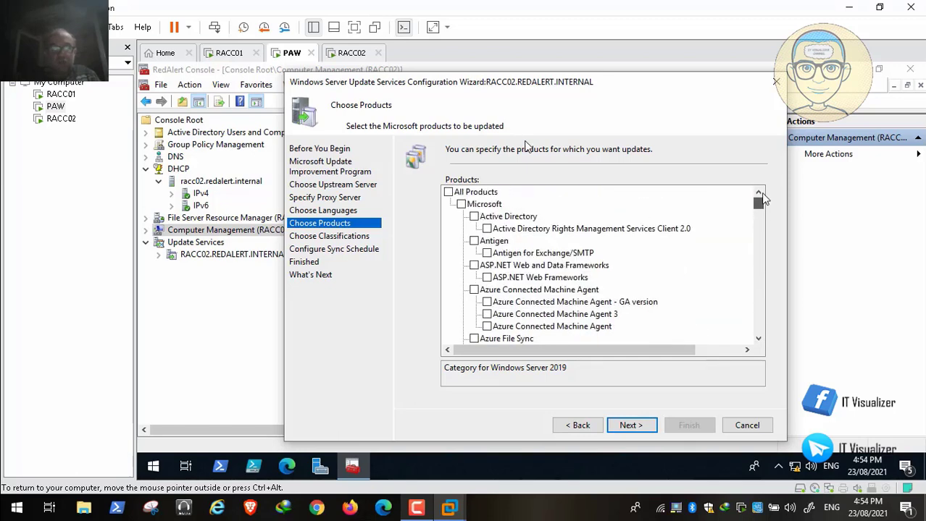
{"action": "left_click", "coordinate": [629, 426]}
{"action": "mouse_move", "coordinate": [33, 493]}
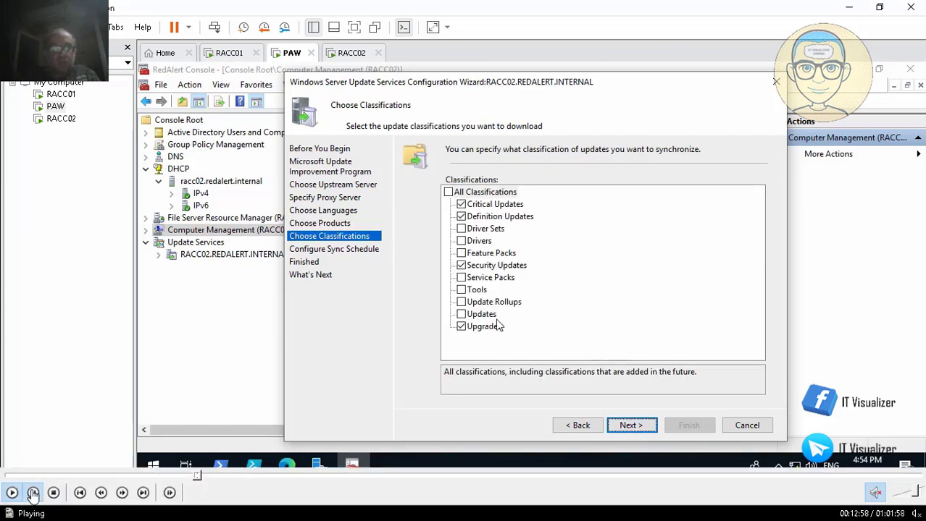
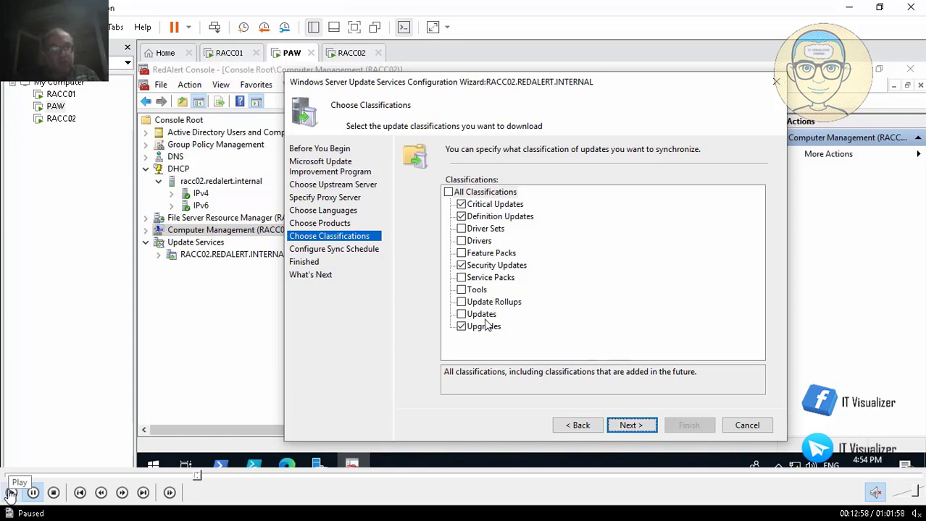
Resume the video so the wizard advances from Choose Classifications toward the sync schedule
{"action": "left_click", "coordinate": [12, 495]}
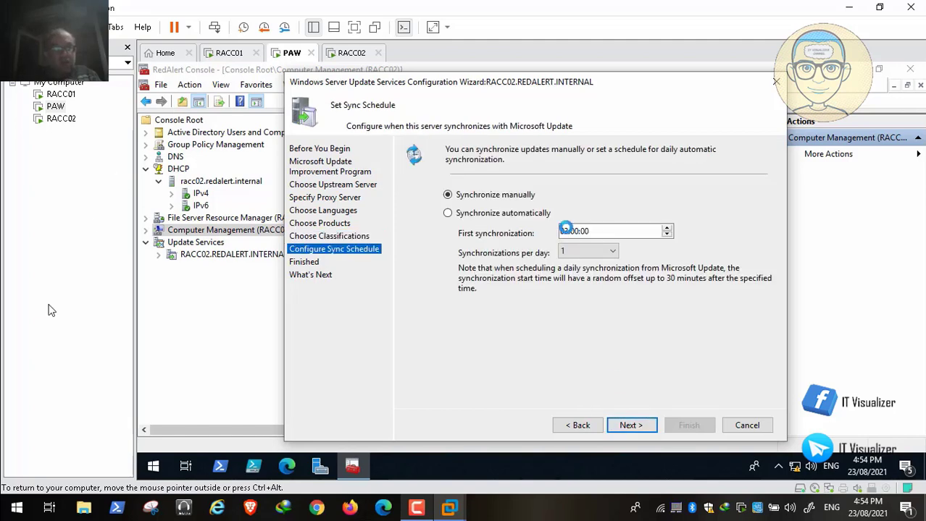
Pause at Configure Sync Schedule: synchronize automatically once daily from 00:29:03
{"action": "left_click", "coordinate": [32, 496]}
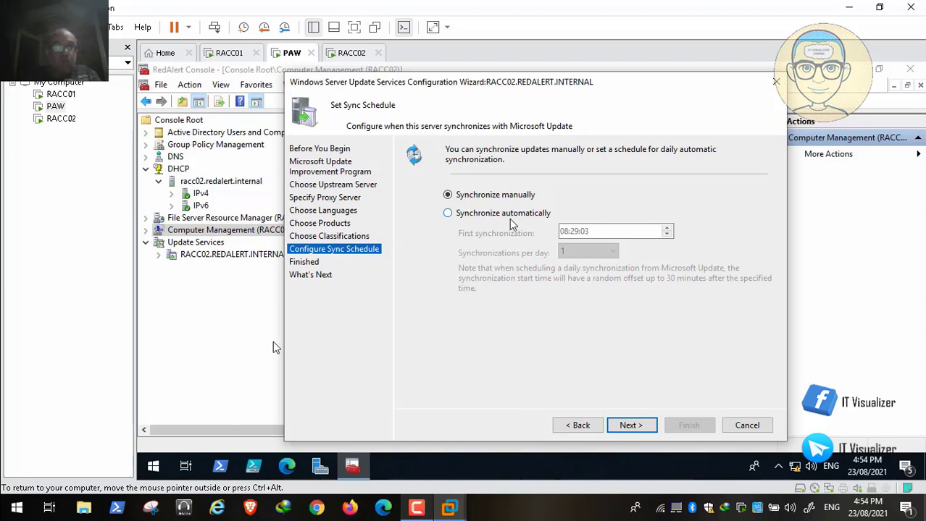
{"action": "mouse_move", "coordinate": [81, 519]}
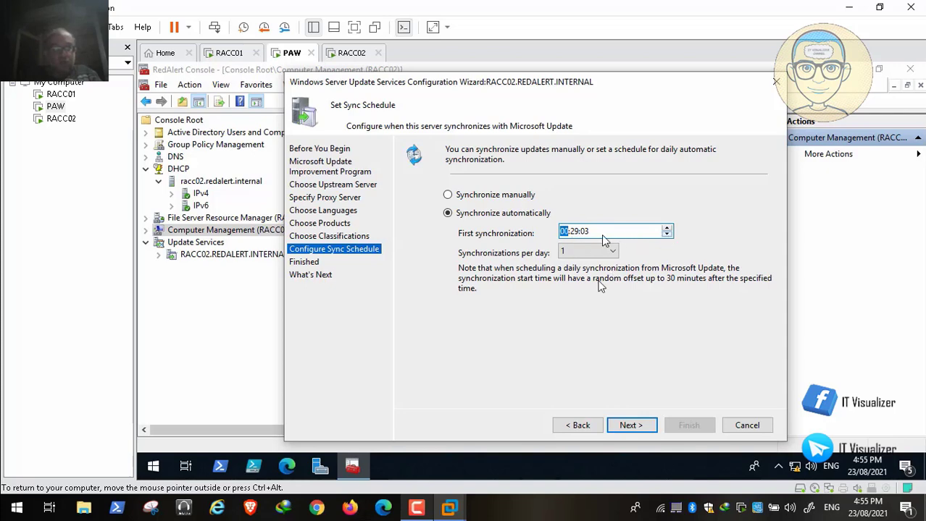
{"action": "mouse_move", "coordinate": [52, 513]}
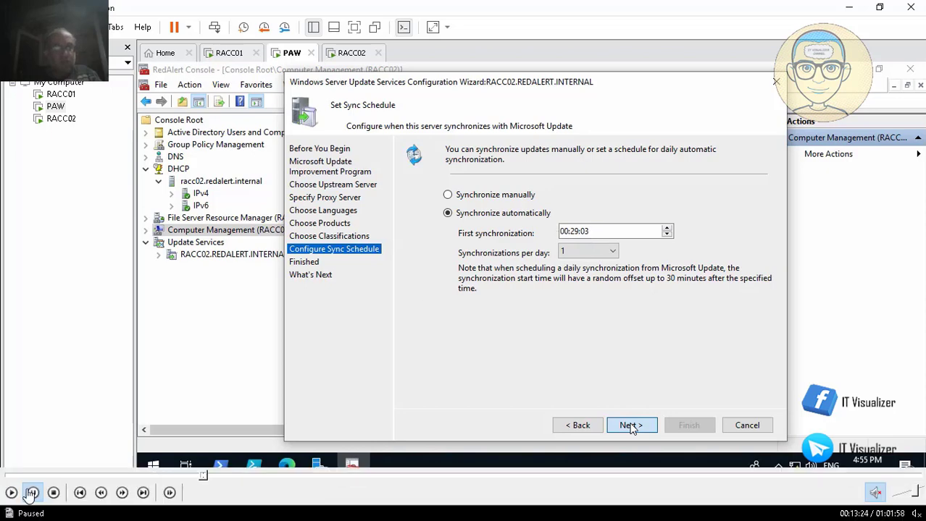
Advance past the sync schedule and What's Next pages, then finish the WSUS wizard
{"action": "left_click", "coordinate": [630, 427]}
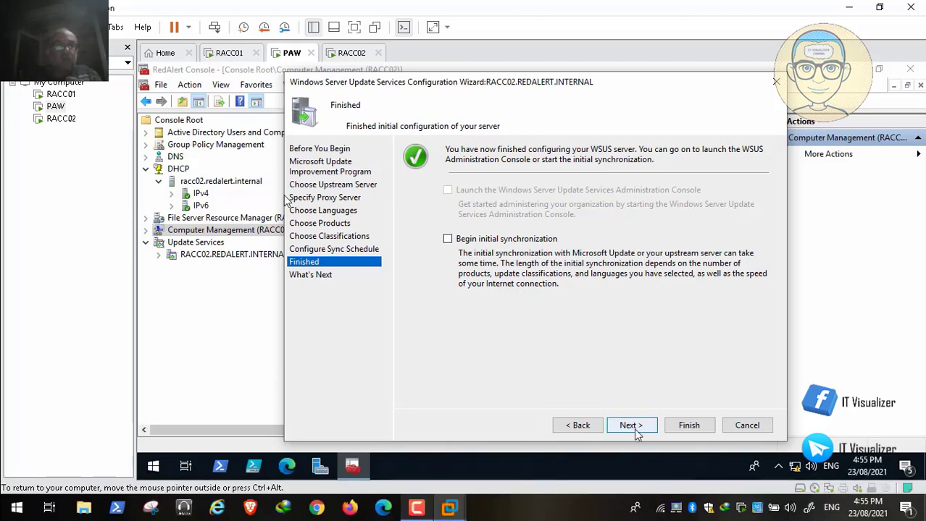
{"action": "left_click", "coordinate": [633, 426]}
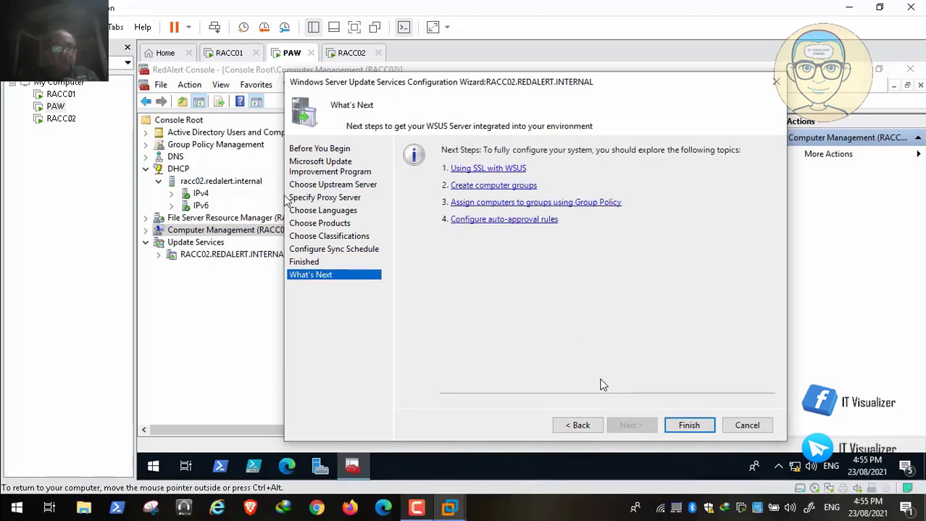
{"action": "left_click", "coordinate": [689, 426]}
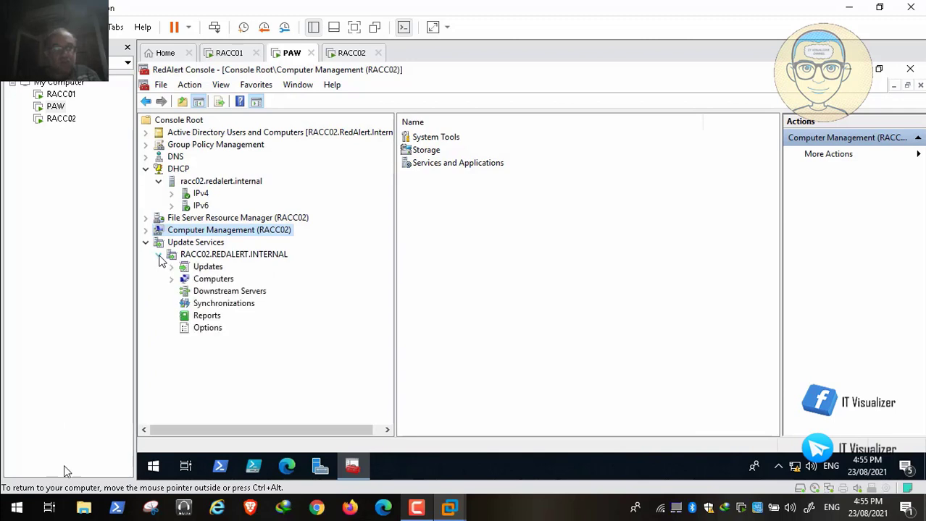
Pause to expand RACC02.REDALERT.INTERNAL > Computers > All Computers, then resume the video
{"action": "left_click", "coordinate": [33, 494]}
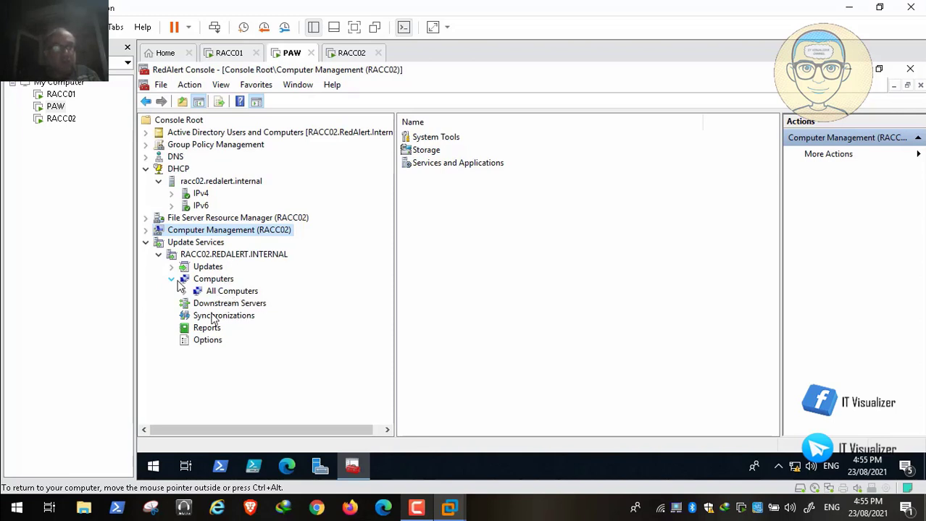
{"action": "left_click", "coordinate": [13, 495]}
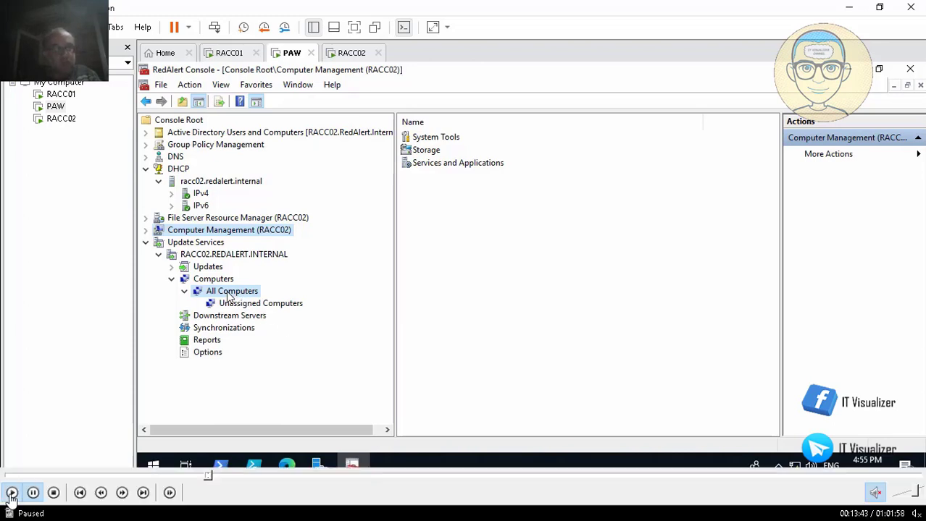
Add three computer groups under All Computers: Servers, Computers and Test Group
{"action": "right_click", "coordinate": [228, 295]}
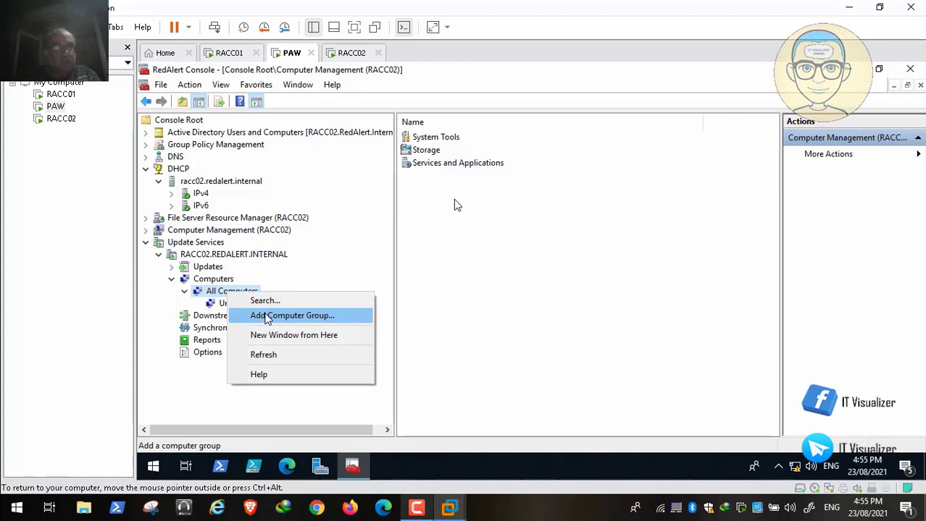
{"action": "left_click", "coordinate": [268, 319]}
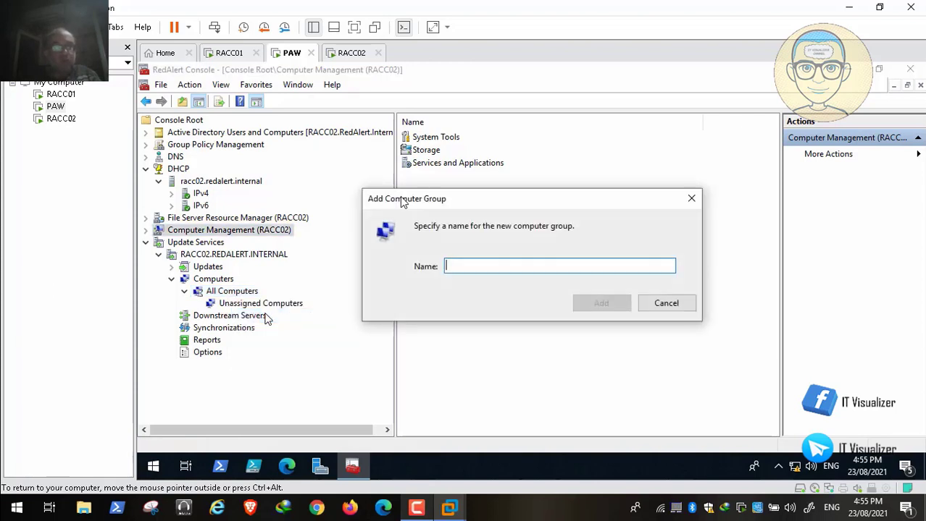
{"action": "type", "text": "Servers"}
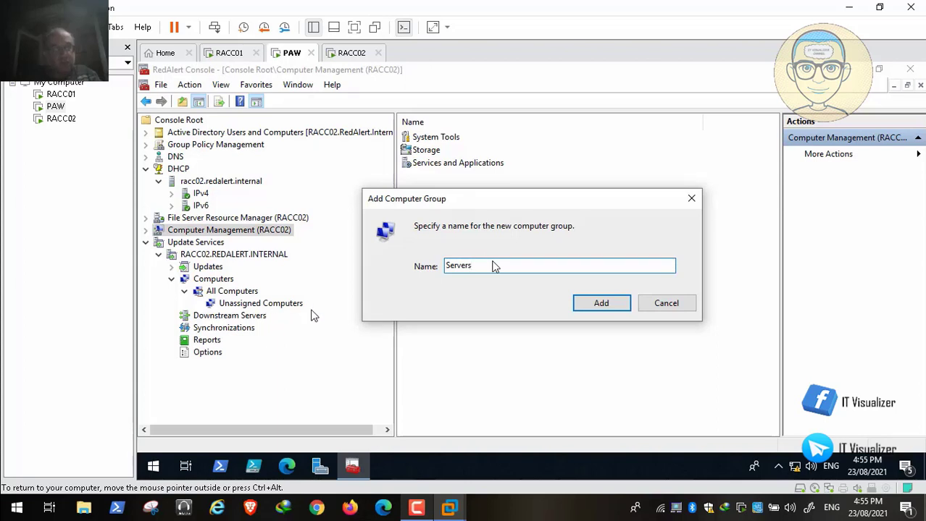
{"action": "left_click", "coordinate": [590, 305]}
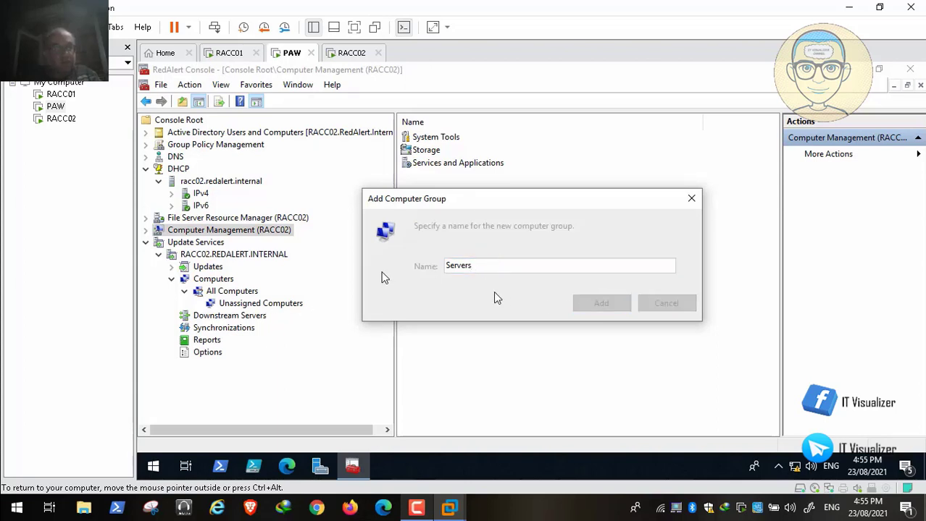
{"action": "right_click", "coordinate": [240, 293]}
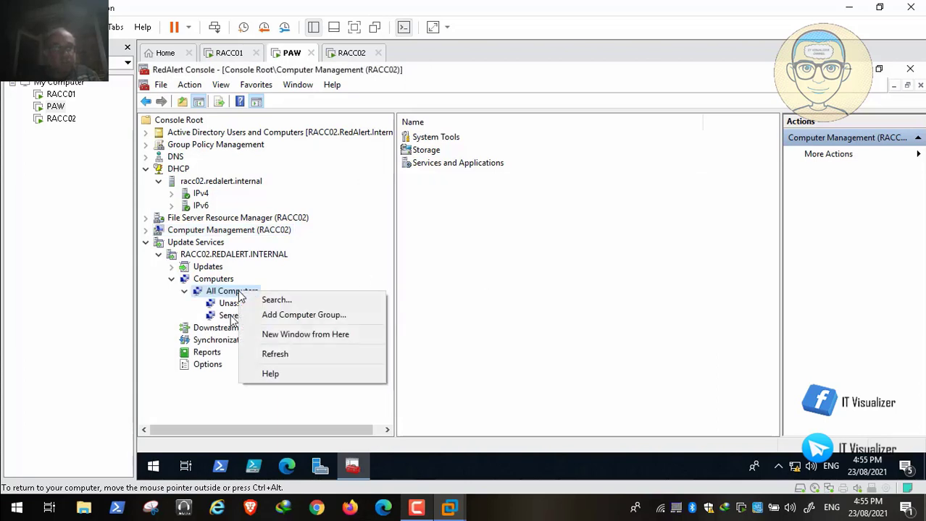
{"action": "left_click", "coordinate": [276, 315]}
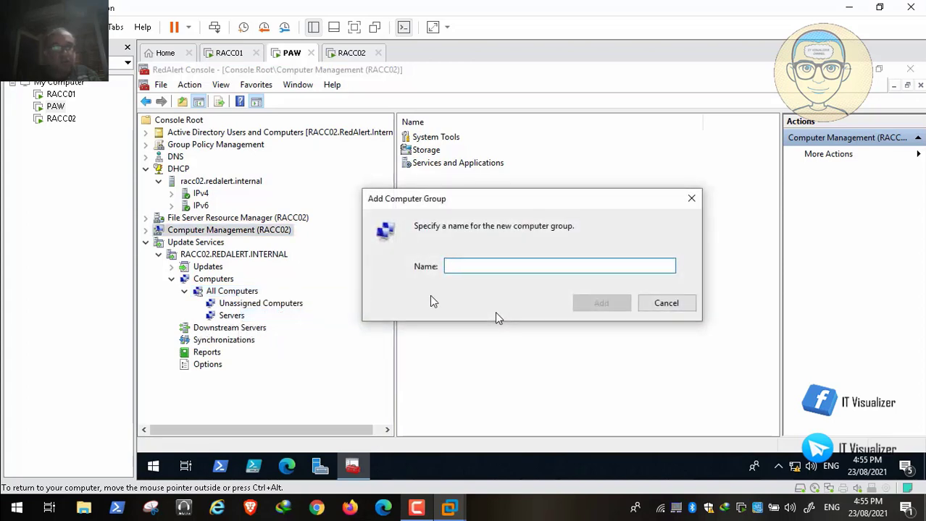
{"action": "type", "text": "Computers"}
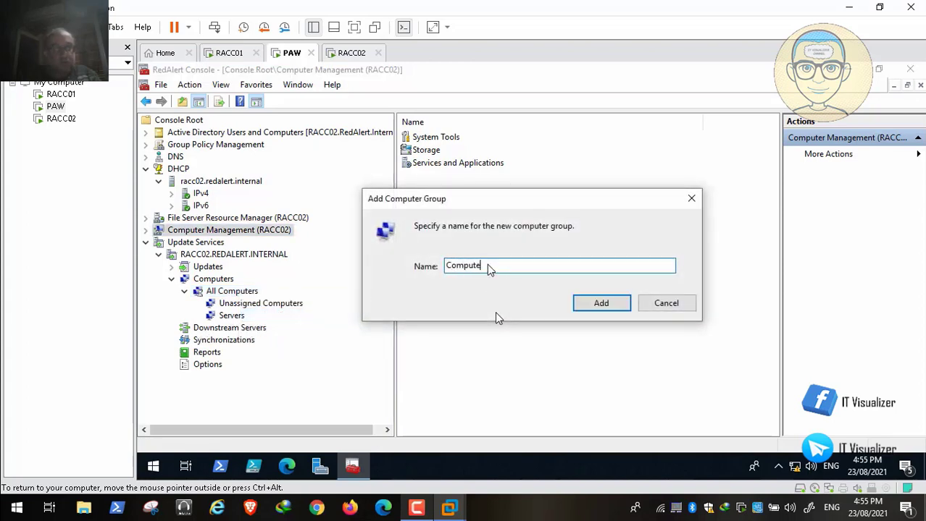
{"action": "left_click", "coordinate": [587, 304]}
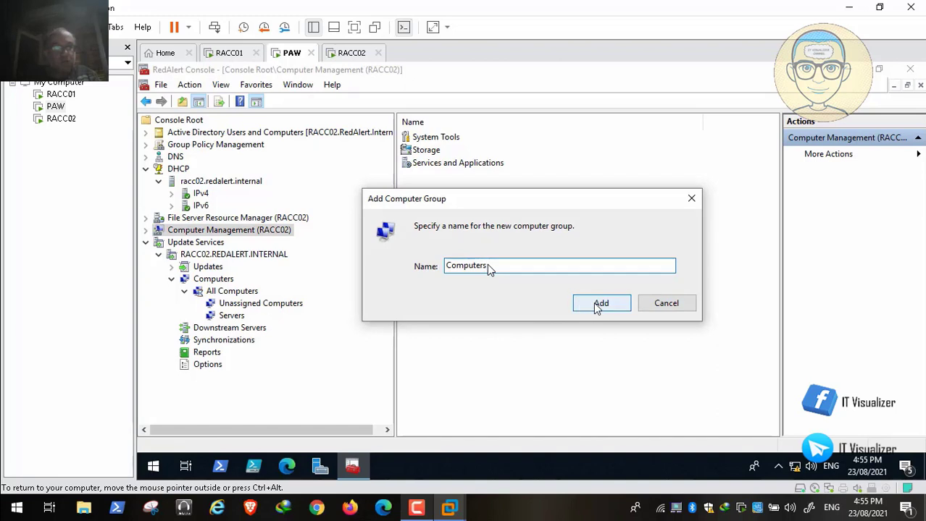
{"action": "right_click", "coordinate": [226, 293]}
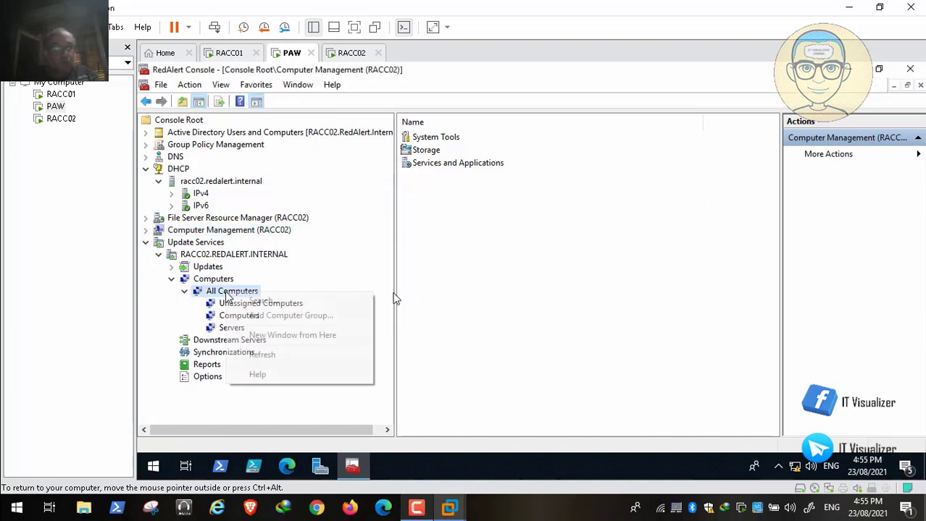
{"action": "left_click", "coordinate": [262, 319]}
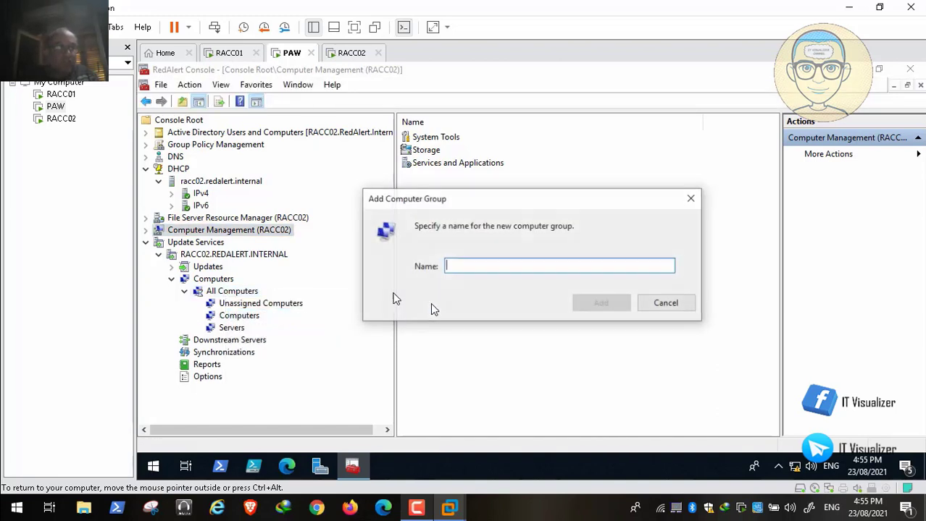
{"action": "type", "text": "Test "}
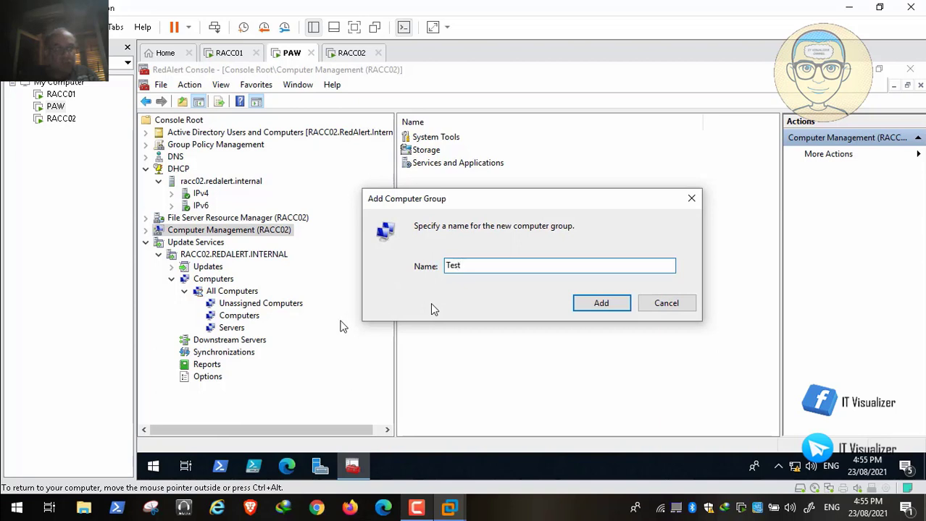
{"action": "type", "text": "Group"}
{"action": "left_click", "coordinate": [601, 303]}
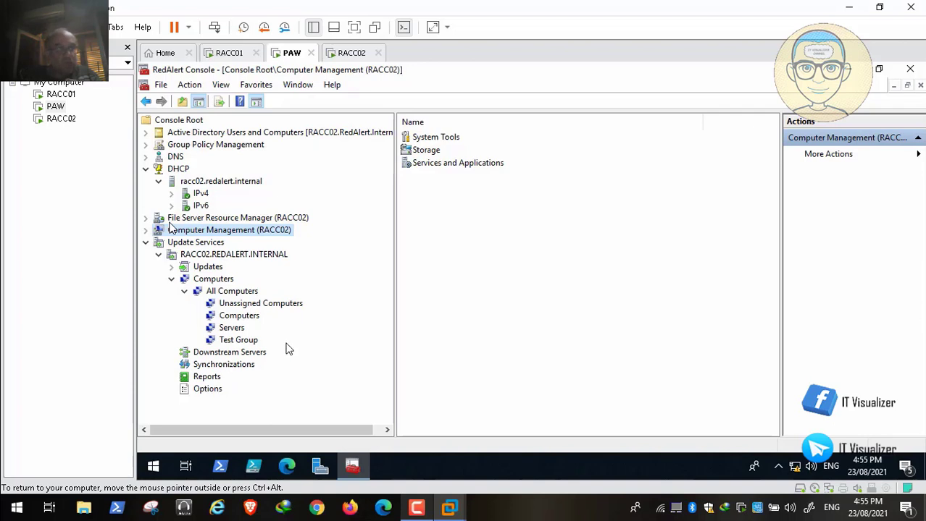
Resume the video to reach the expanded Group Policy Management tree
{"action": "mouse_move", "coordinate": [80, 494]}
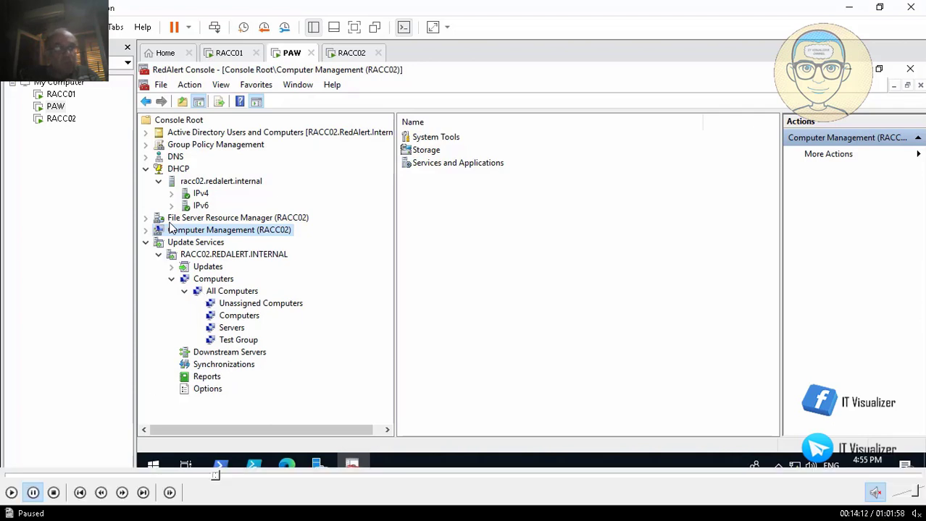
{"action": "left_click", "coordinate": [11, 494]}
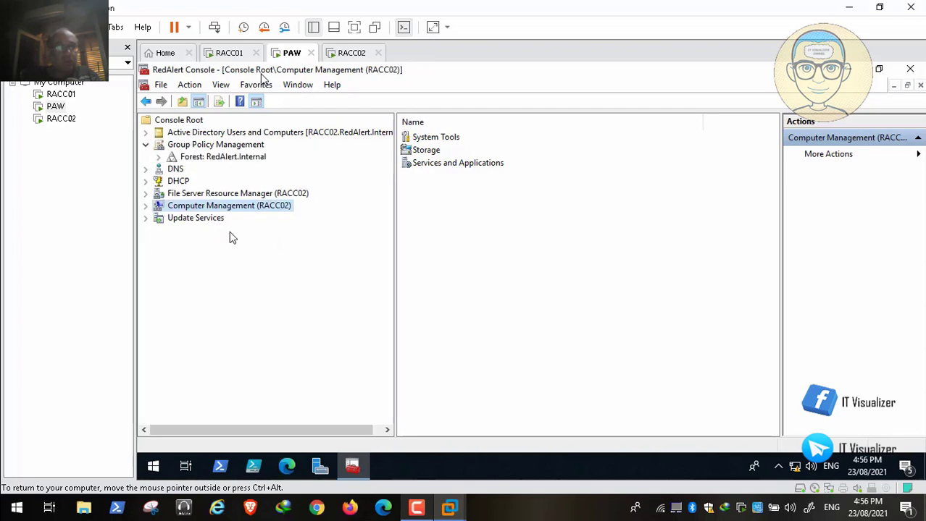
Expand Forest > Domains > RedAlert.Internal and edit the Default Domain Policy
{"action": "left_click", "coordinate": [159, 157]}
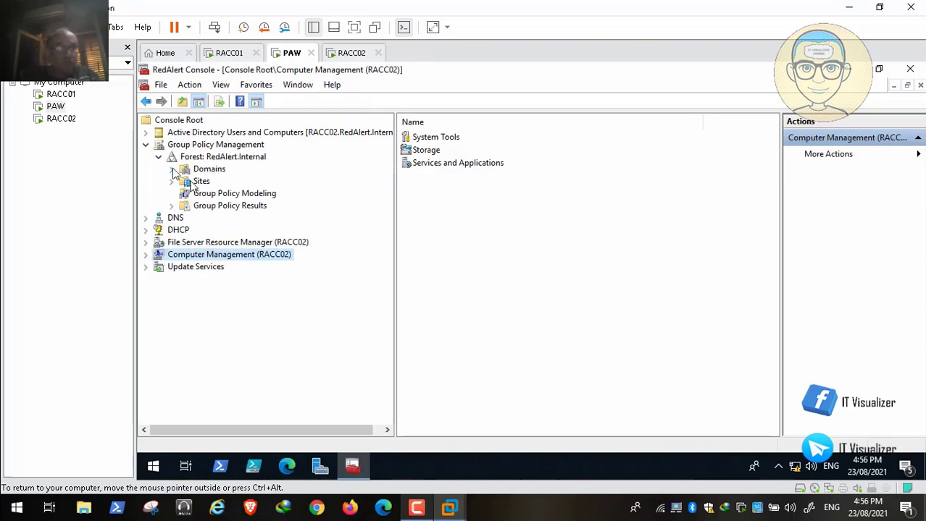
{"action": "left_click", "coordinate": [172, 170]}
{"action": "left_click", "coordinate": [185, 181]}
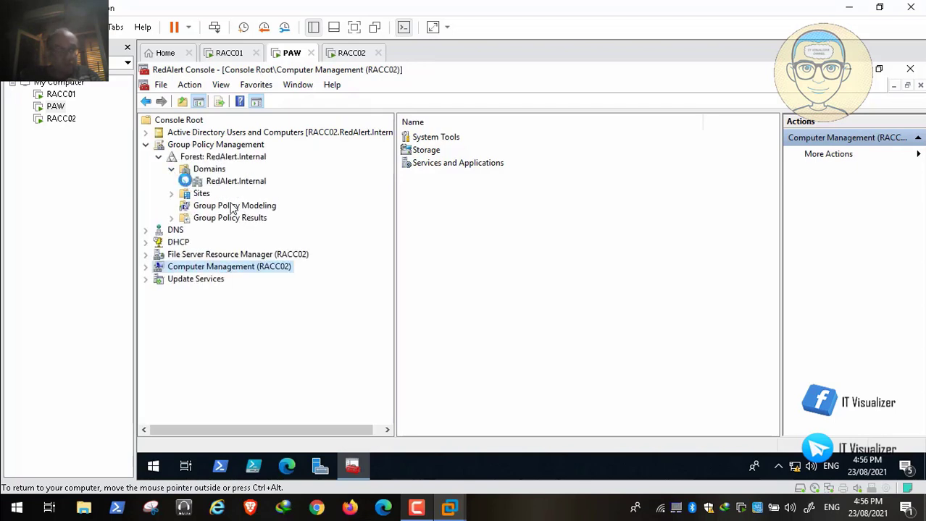
{"action": "mouse_move", "coordinate": [29, 493]}
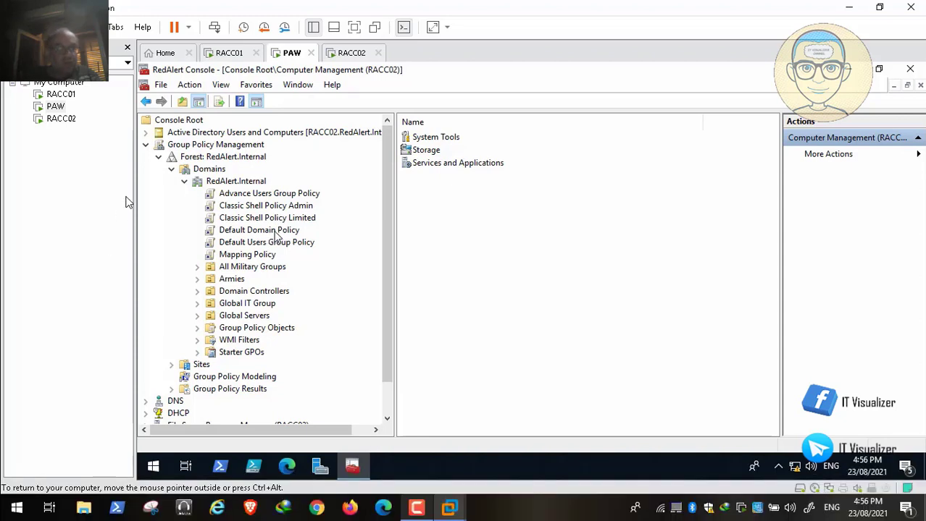
{"action": "right_click", "coordinate": [276, 236]}
{"action": "left_click", "coordinate": [304, 239]}
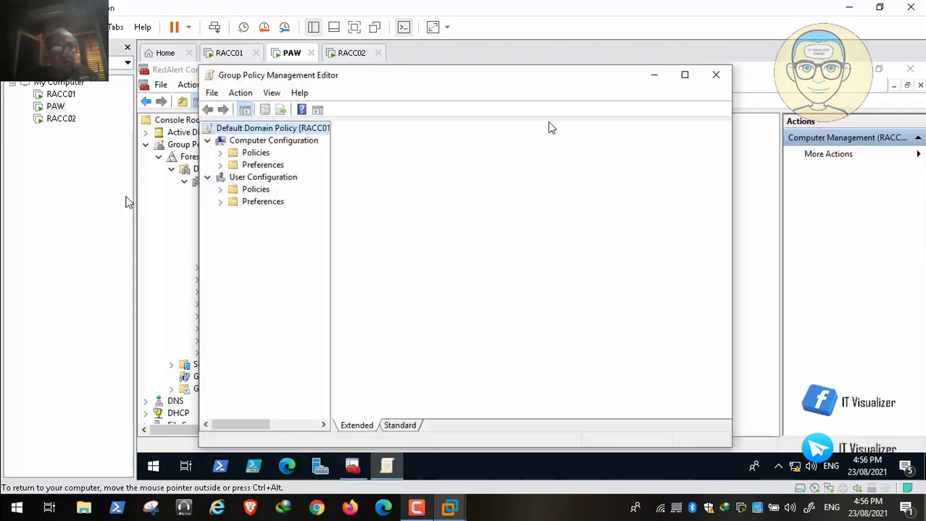
Maximize the editor, widen the tree, and expand System and Windows Components to Windows Update
{"action": "left_click", "coordinate": [684, 75]}
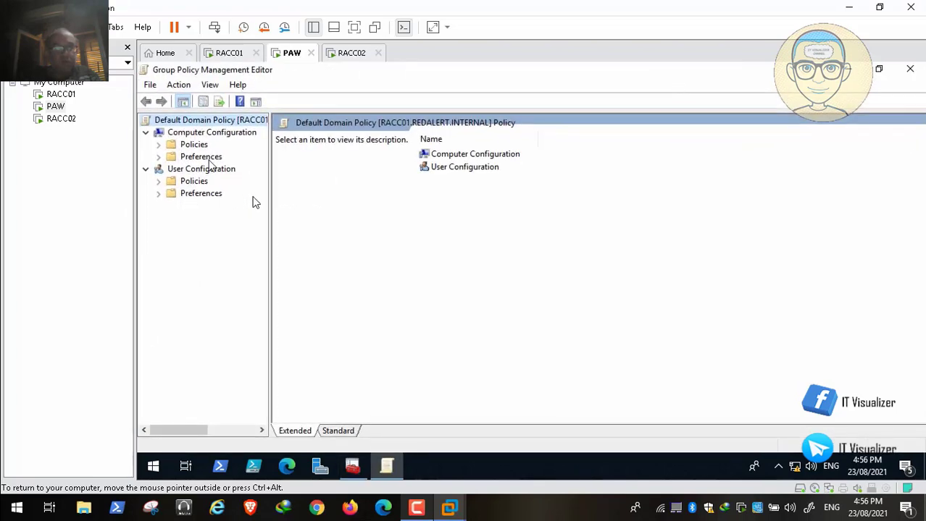
{"action": "left_click", "coordinate": [159, 145]}
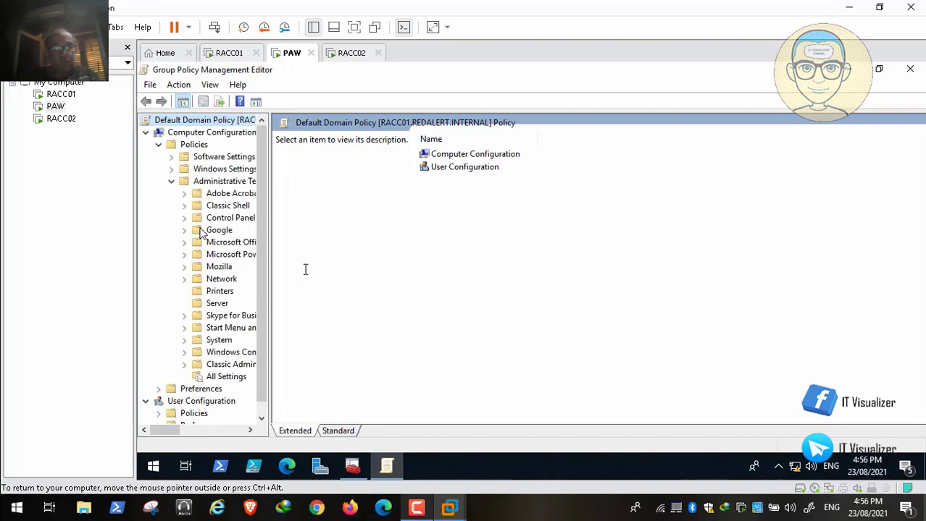
{"action": "left_click_drag", "start_coordinate": [270, 273], "coordinate": [378, 273]}
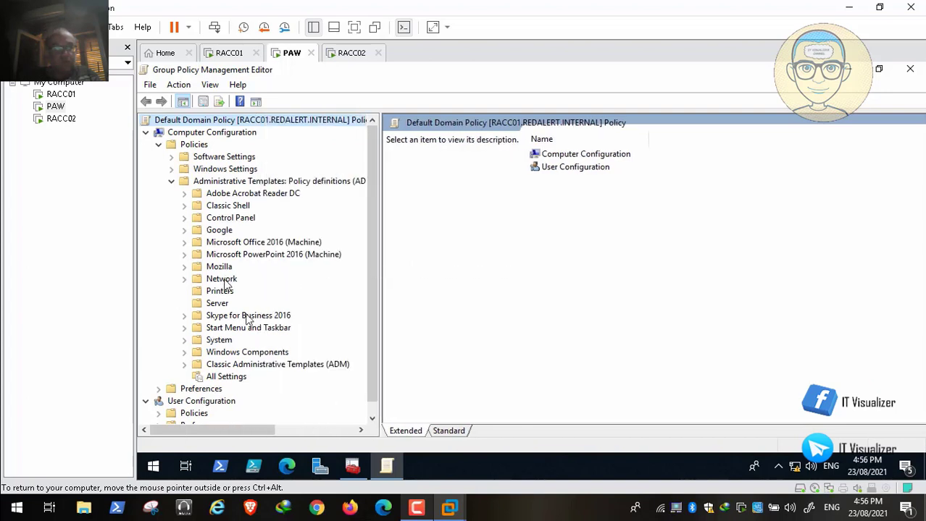
{"action": "left_click", "coordinate": [184, 340]}
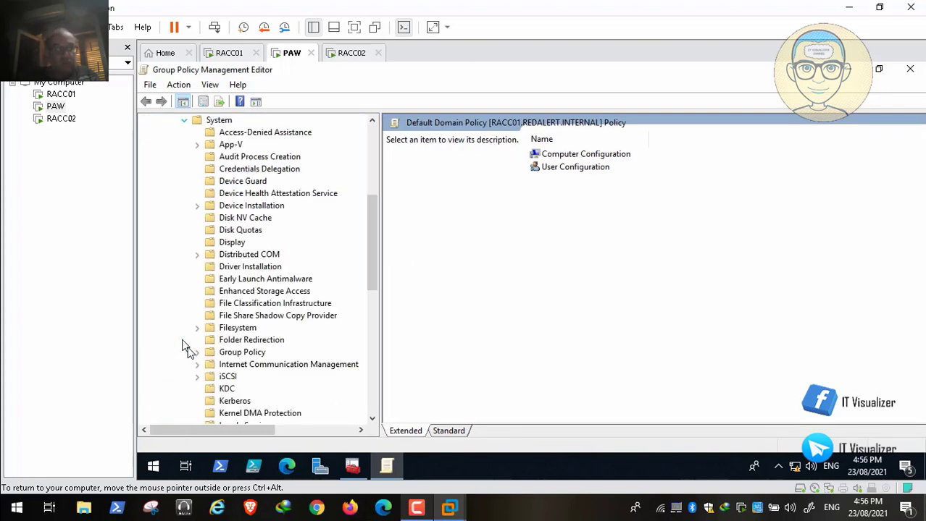
{"action": "left_click_drag", "start_coordinate": [377, 245], "coordinate": [375, 363]}
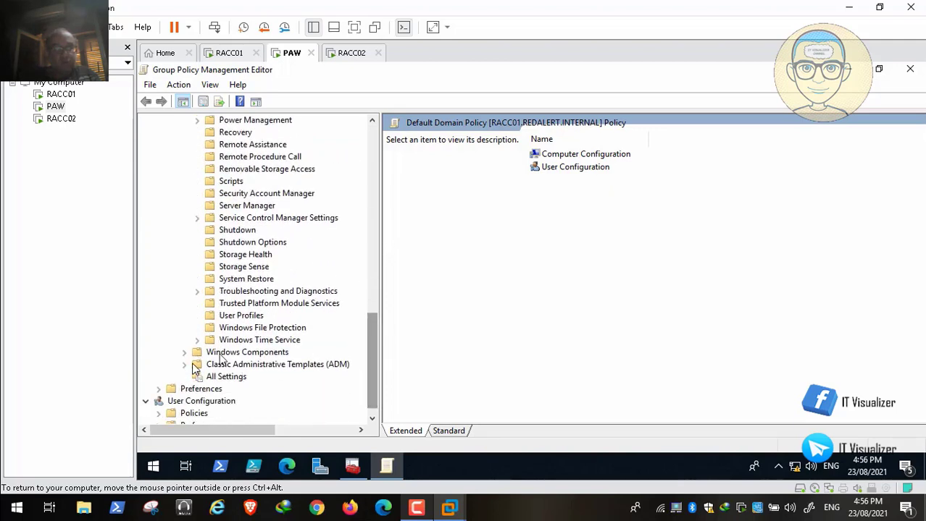
{"action": "left_click", "coordinate": [186, 354]}
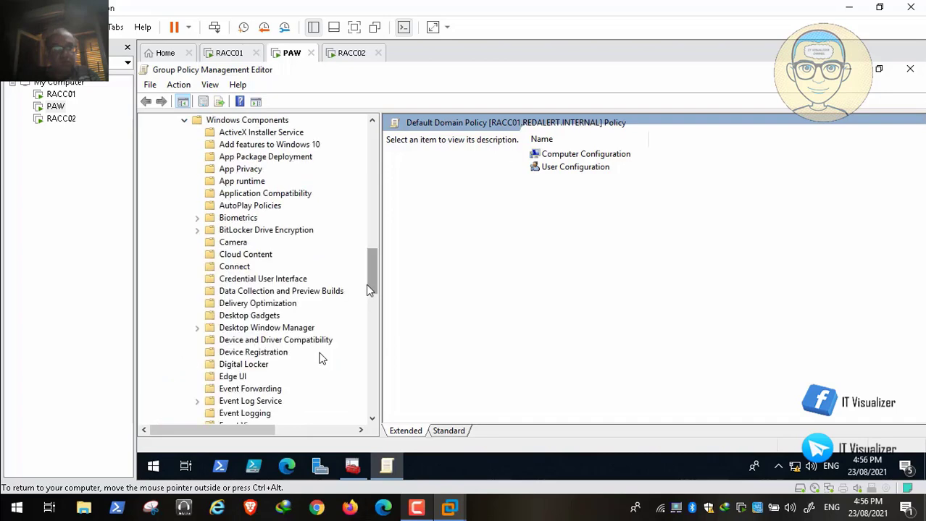
{"action": "left_click_drag", "start_coordinate": [366, 284], "coordinate": [373, 387]}
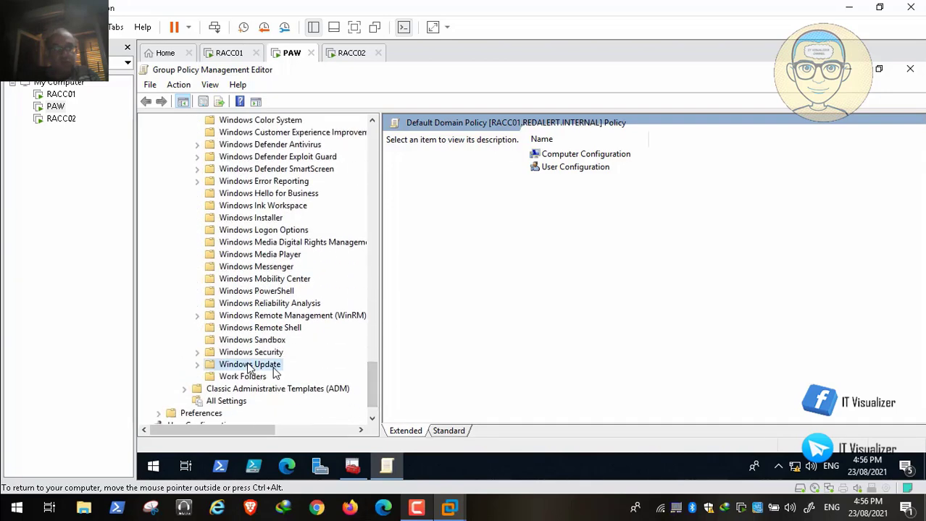
{"action": "left_click", "coordinate": [249, 365]}
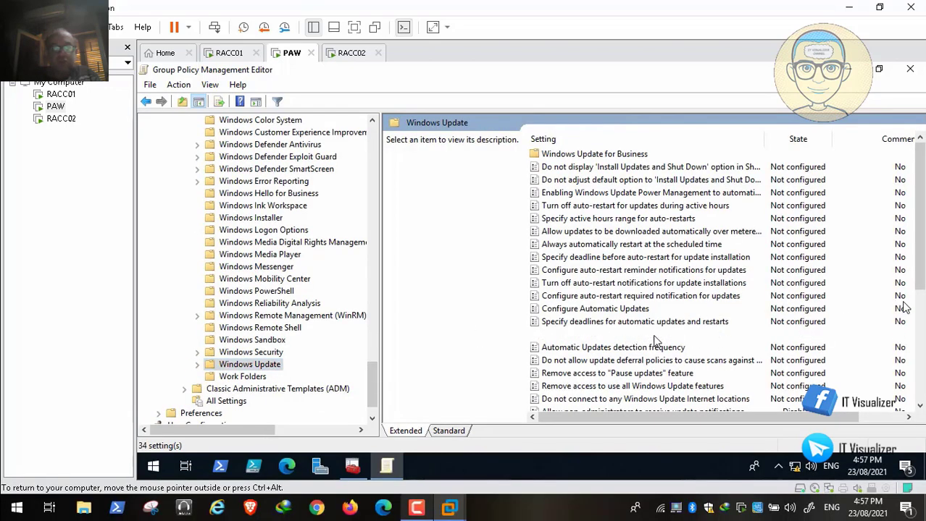
Select 'Specify intranet Microsoft update service location' and scroll to review its description
{"action": "left_click", "coordinate": [641, 335]}
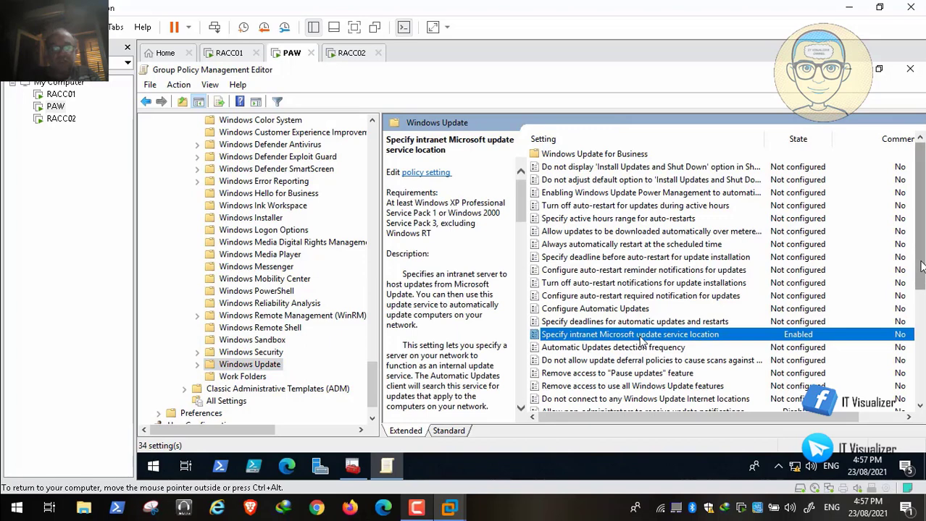
{"action": "scroll", "coordinate": [634, 340], "scroll_direction": "down", "scroll_amount": 5}
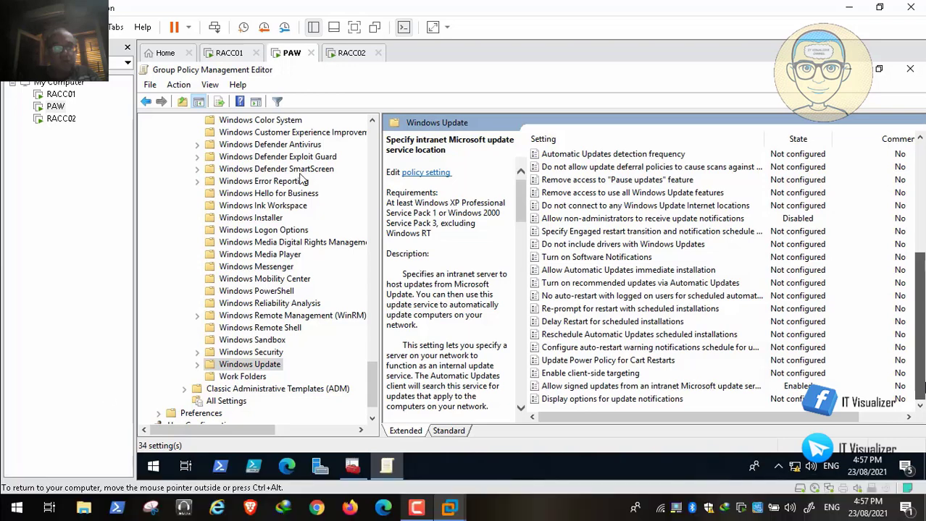
{"action": "left_click_drag", "start_coordinate": [921, 388], "coordinate": [922, 310]}
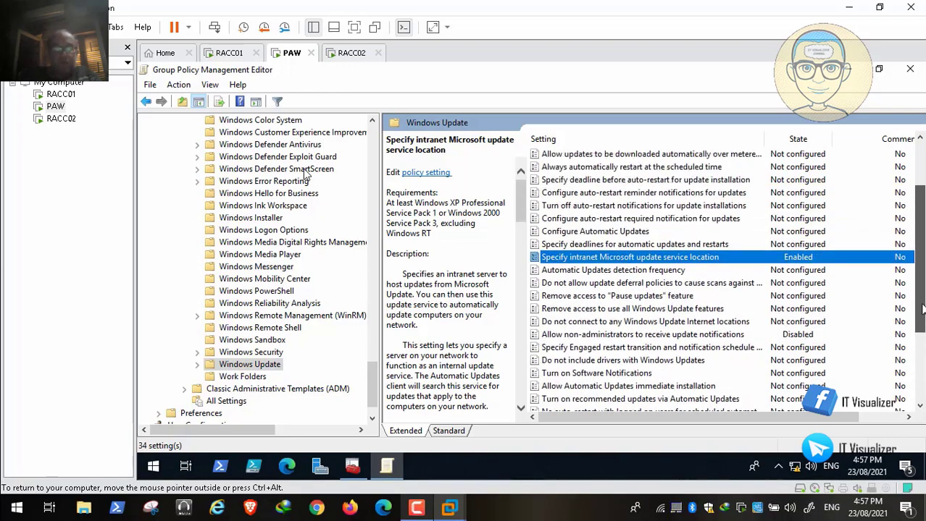
{"action": "double_click", "coordinate": [661, 260]}
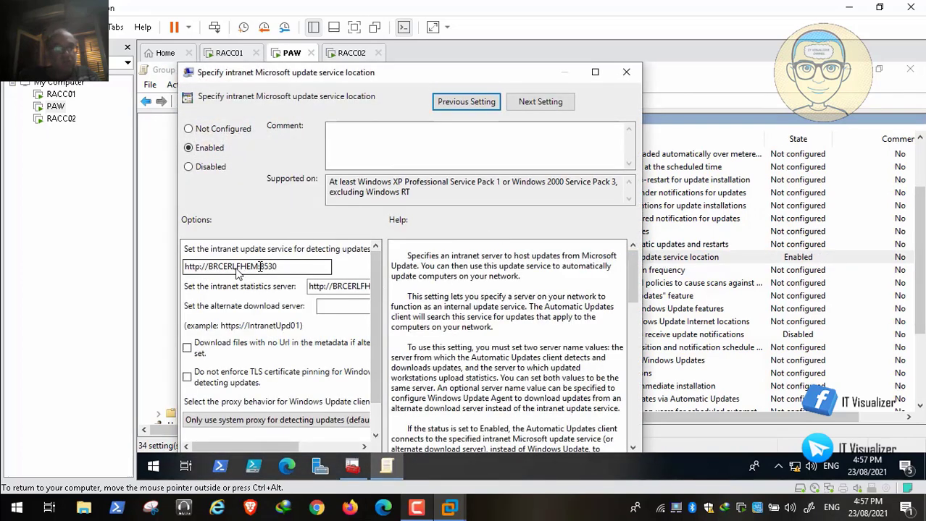
{"action": "left_click", "coordinate": [239, 268]}
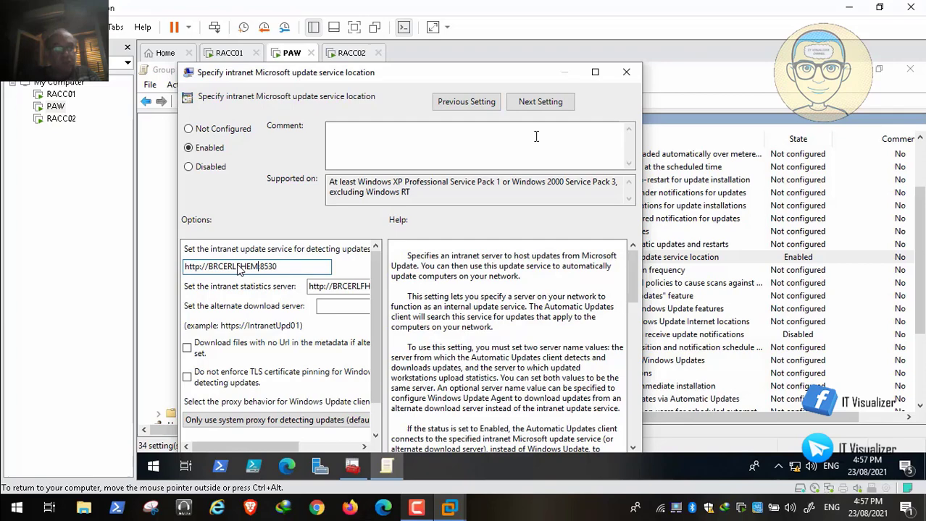
{"action": "left_click", "coordinate": [595, 71]}
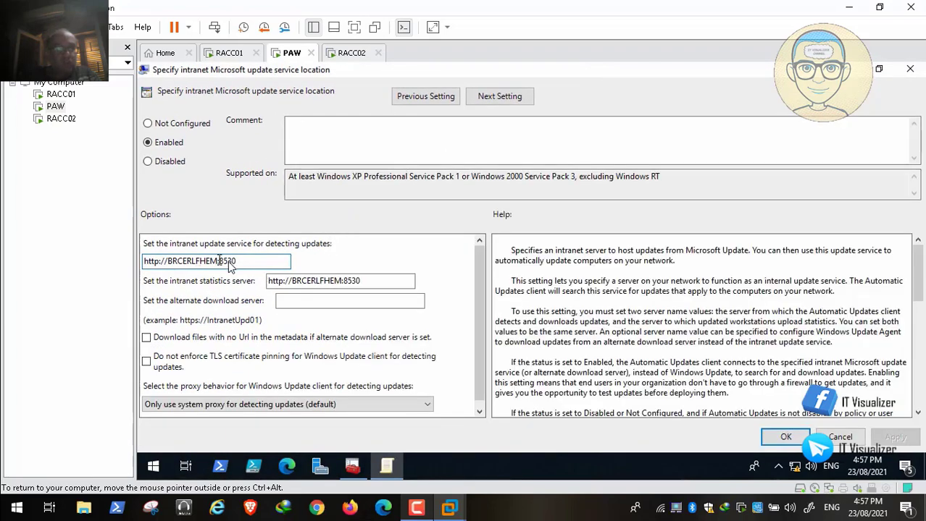
{"action": "left_click", "coordinate": [215, 261]}
{"action": "key", "text": "BackSpace"}
{"action": "key", "text": "BackSpace"}
{"action": "key", "text": "BackSpace"}
{"action": "key", "text": "BackSpace"}
{"action": "key", "text": "BackSpace"}
{"action": "key", "text": "BackSpace"}
{"action": "key", "text": "BackSpace"}
{"action": "key", "text": "BackSpace"}
{"action": "key", "text": "BackSpace"}
{"action": "key", "text": "BackSpace"}
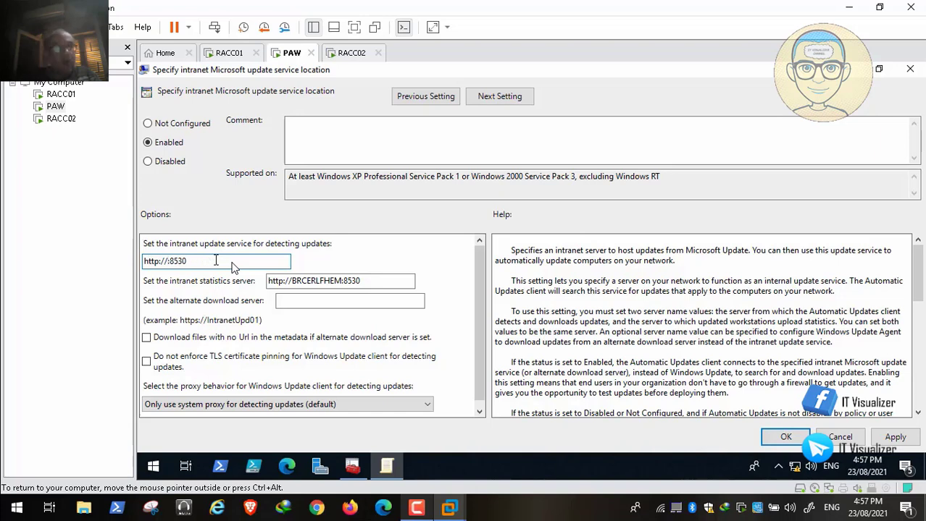
{"action": "type", "text": "RACC02"}
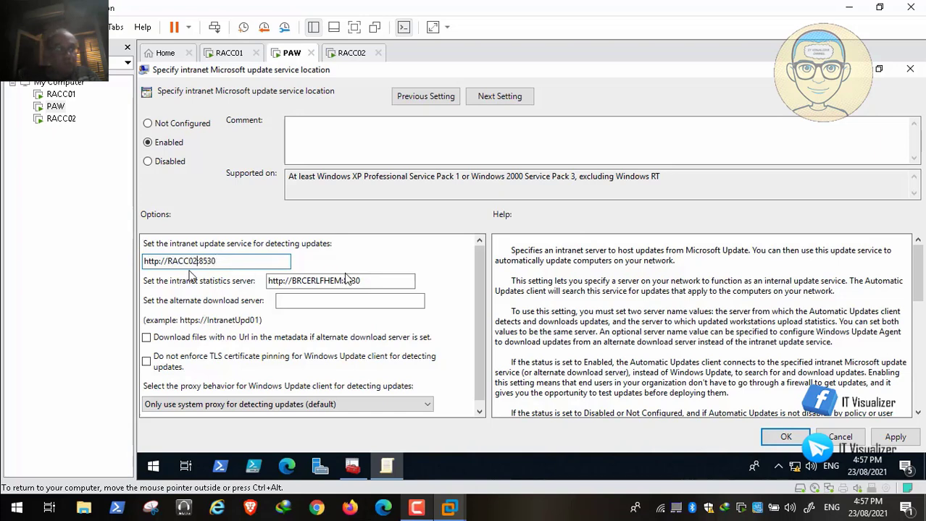
{"action": "key", "text": "ctrl+a"}
{"action": "key", "text": "ctrl+c"}
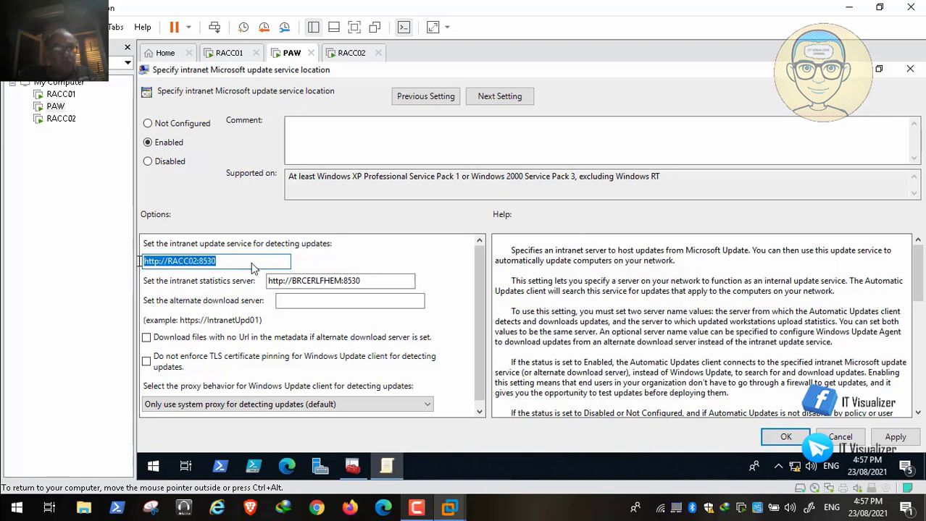
{"action": "left_click", "coordinate": [337, 287]}
{"action": "key", "text": "ctrl+a"}
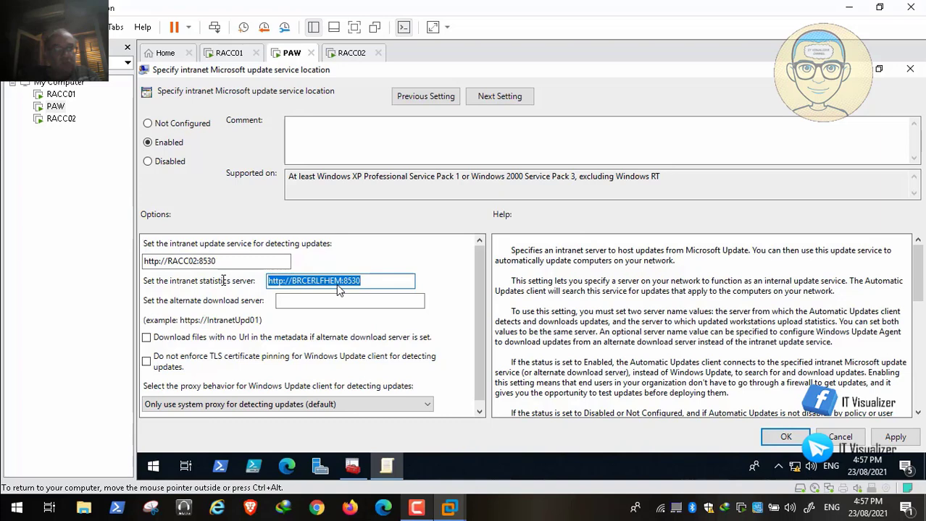
{"action": "key", "text": "Delete"}
{"action": "key", "text": "ctrl+v"}
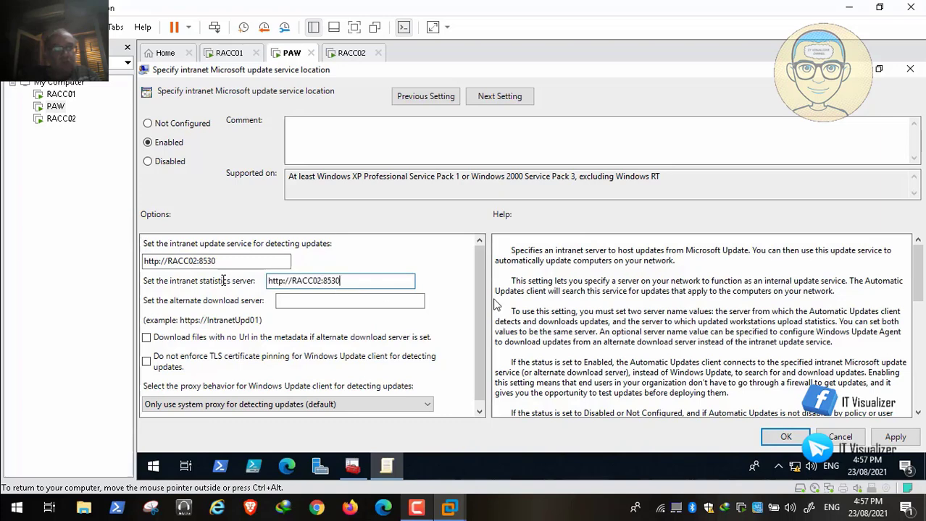
{"action": "left_click_drag", "start_coordinate": [342, 281], "coordinate": [257, 282]}
{"action": "key", "text": "ctrl+c"}
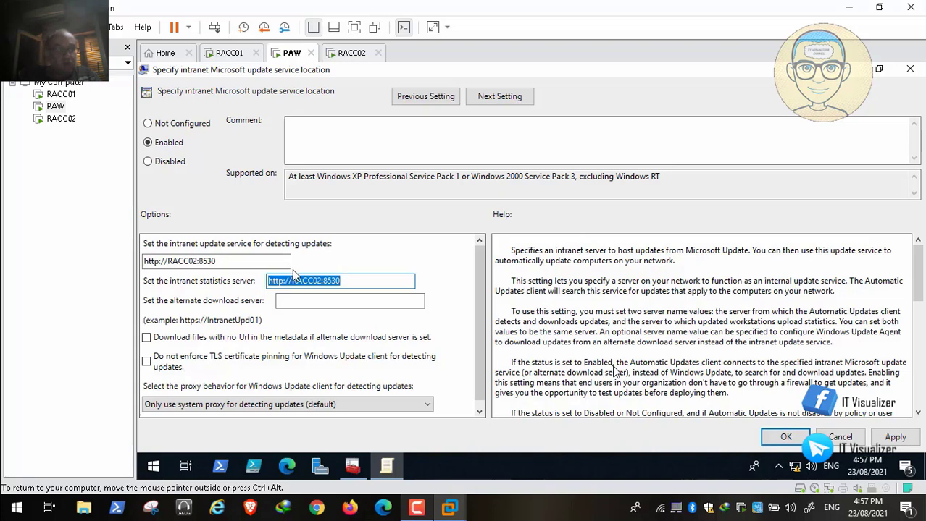
{"action": "left_click", "coordinate": [895, 437]}
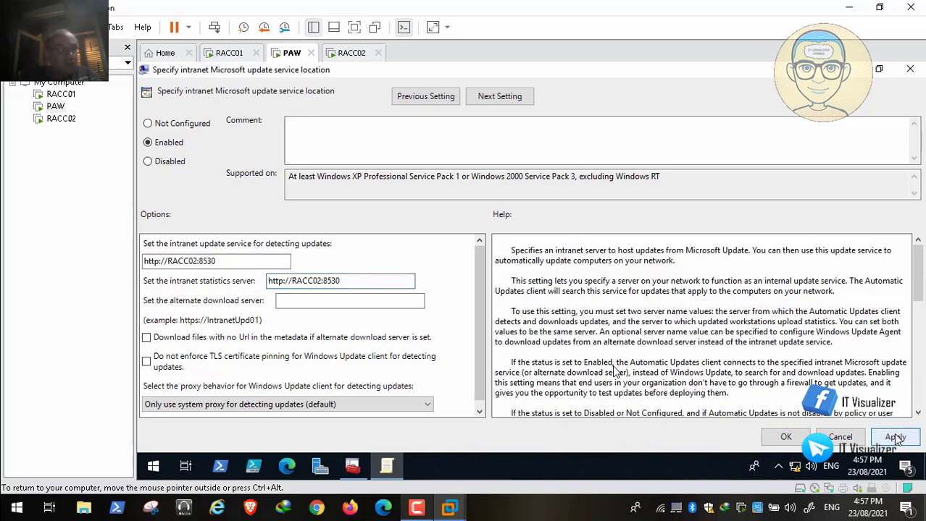
{"action": "left_click", "coordinate": [786, 438]}
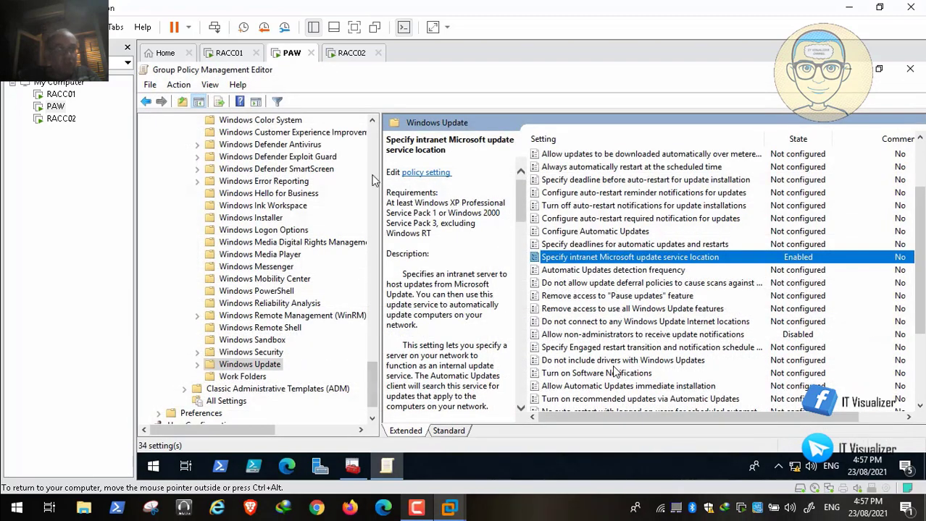
Close the current editor and open the WSUS Policy GPO for editing, maximized
{"action": "left_click", "coordinate": [911, 73]}
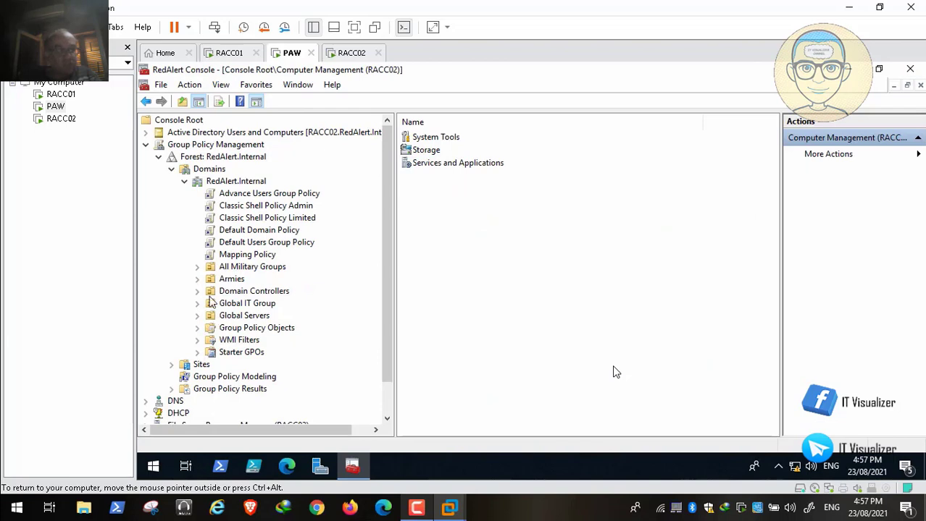
{"action": "left_click", "coordinate": [198, 330]}
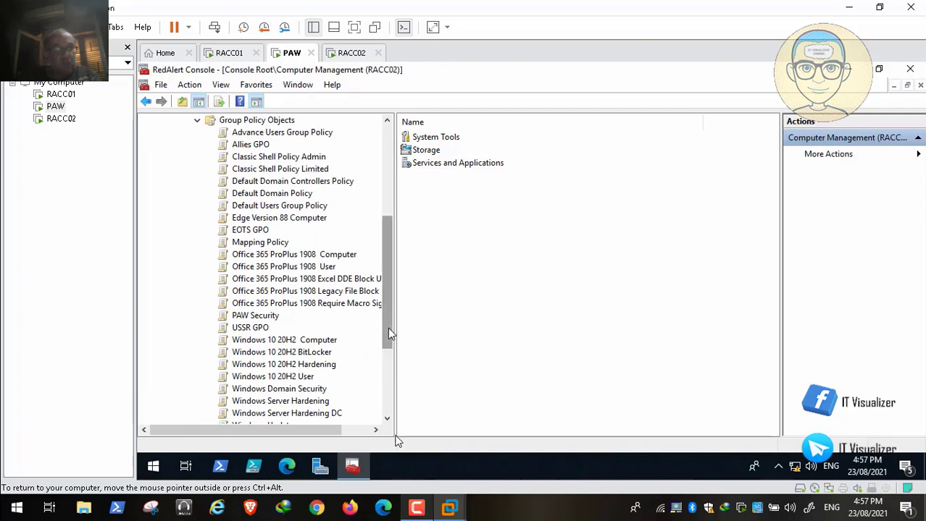
{"action": "left_click_drag", "start_coordinate": [388, 334], "coordinate": [389, 369]}
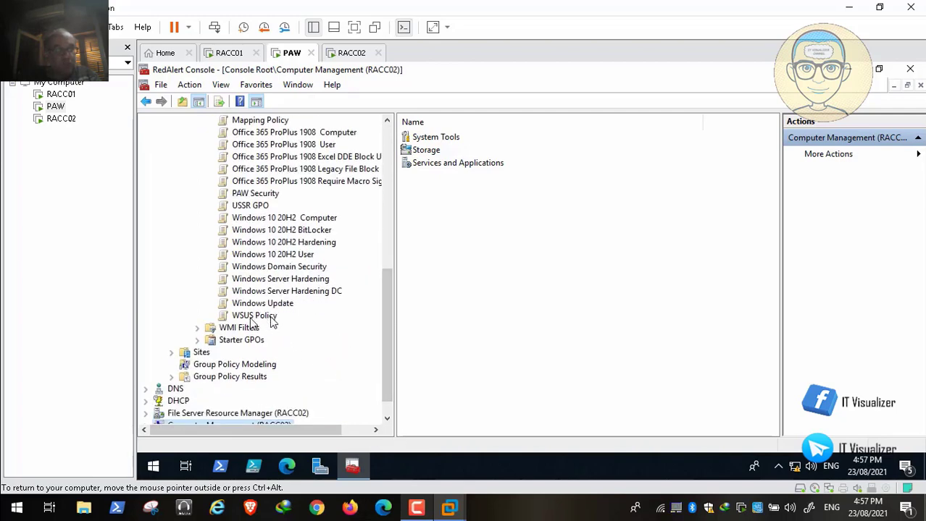
{"action": "right_click", "coordinate": [272, 322]}
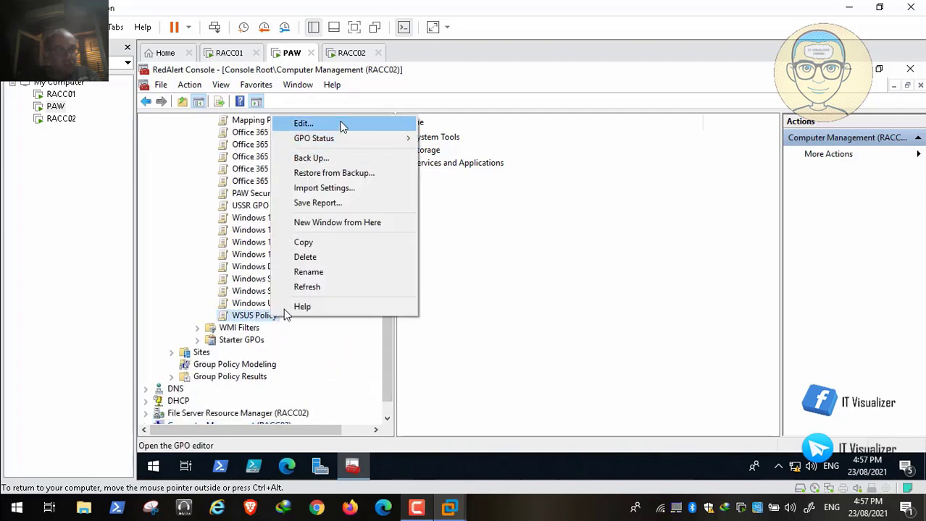
{"action": "left_click", "coordinate": [304, 124]}
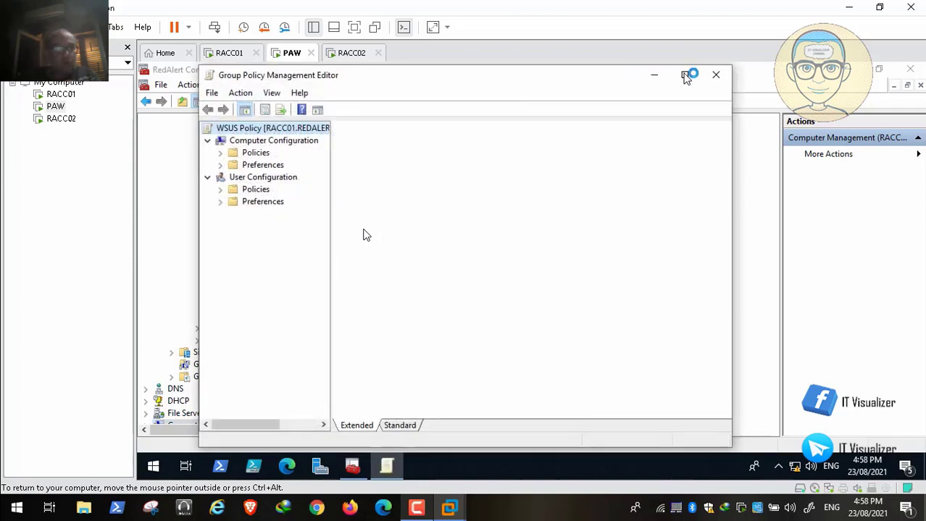
{"action": "left_click", "coordinate": [686, 76]}
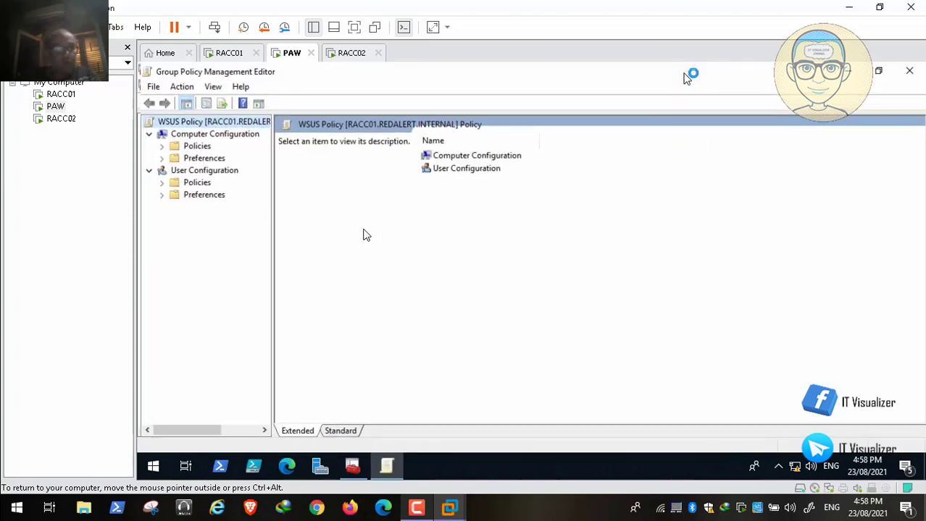
Browse to Administrative Templates > Windows Components > Windows Update and view Configure Automatic Updates
{"action": "left_click", "coordinate": [159, 145]}
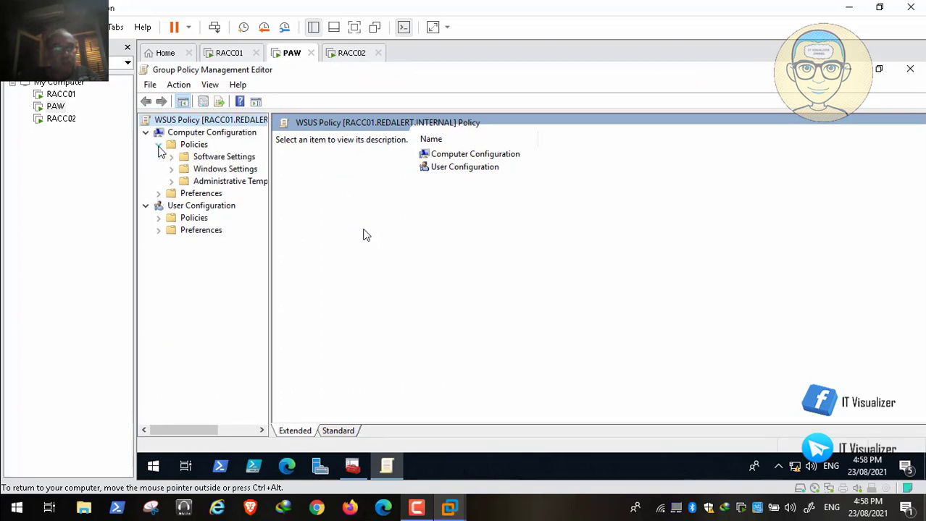
{"action": "left_click", "coordinate": [173, 181]}
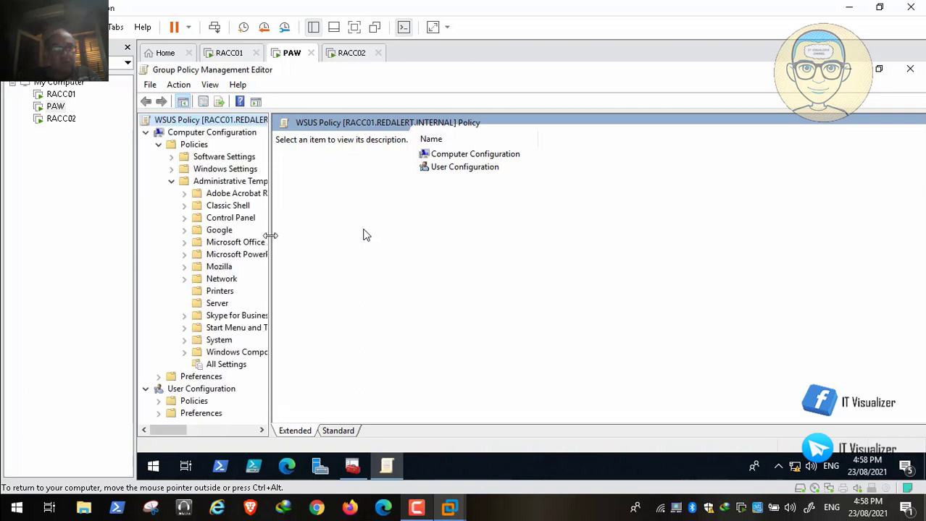
{"action": "left_click_drag", "start_coordinate": [269, 235], "coordinate": [365, 234]}
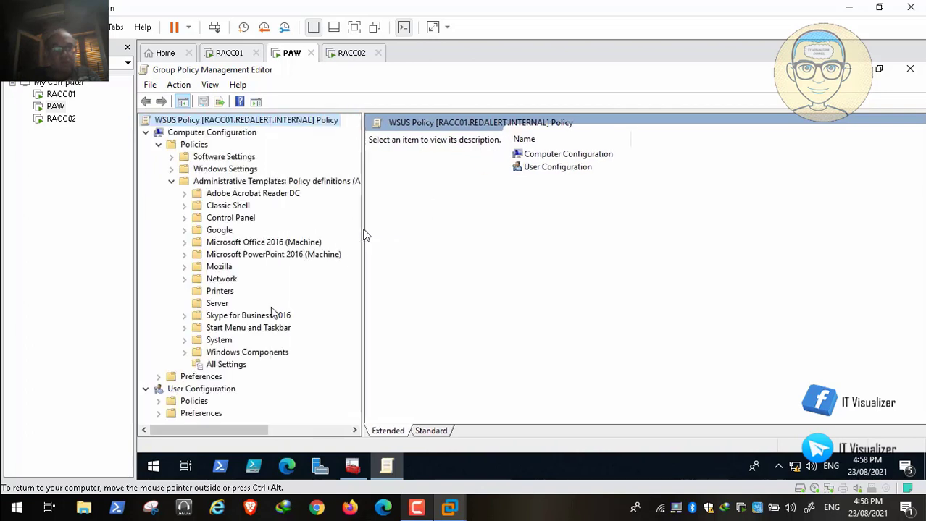
{"action": "left_click", "coordinate": [184, 353]}
{"action": "left_click_drag", "start_coordinate": [352, 205], "coordinate": [366, 375]}
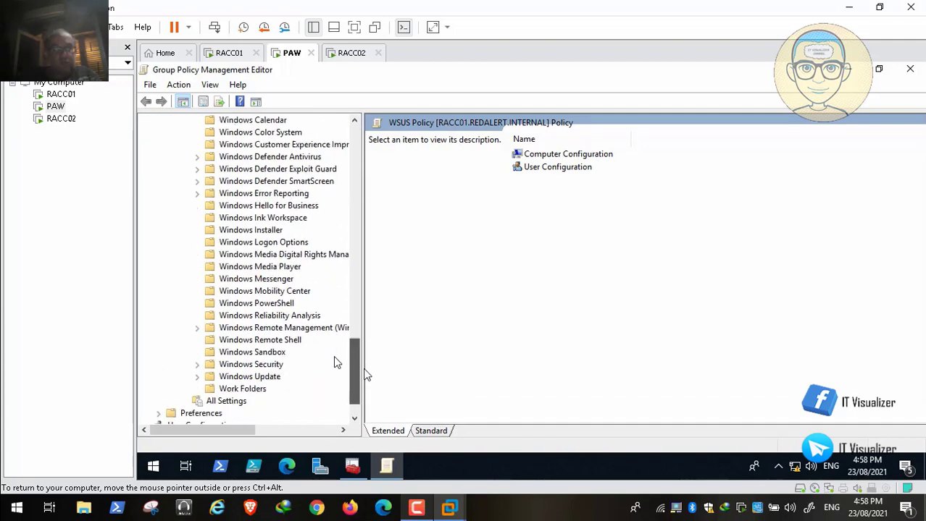
{"action": "left_click", "coordinate": [275, 366]}
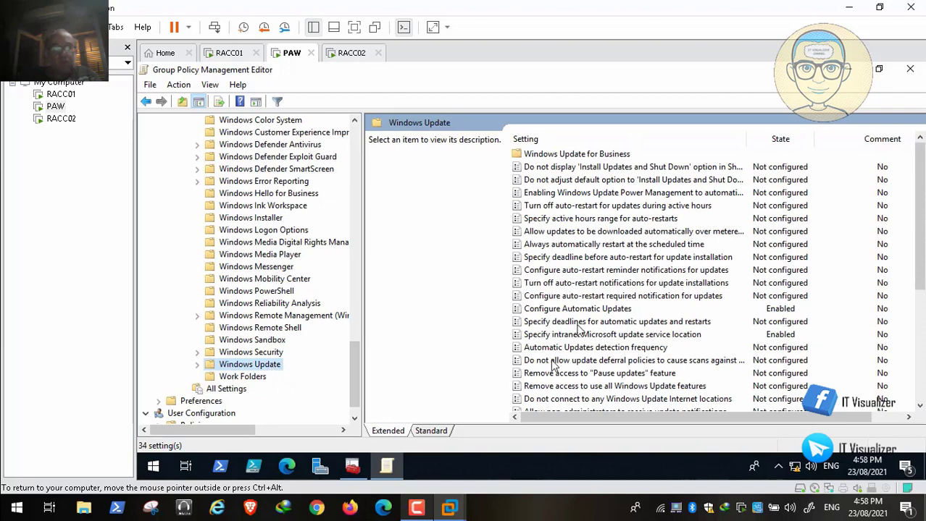
{"action": "left_click", "coordinate": [615, 310]}
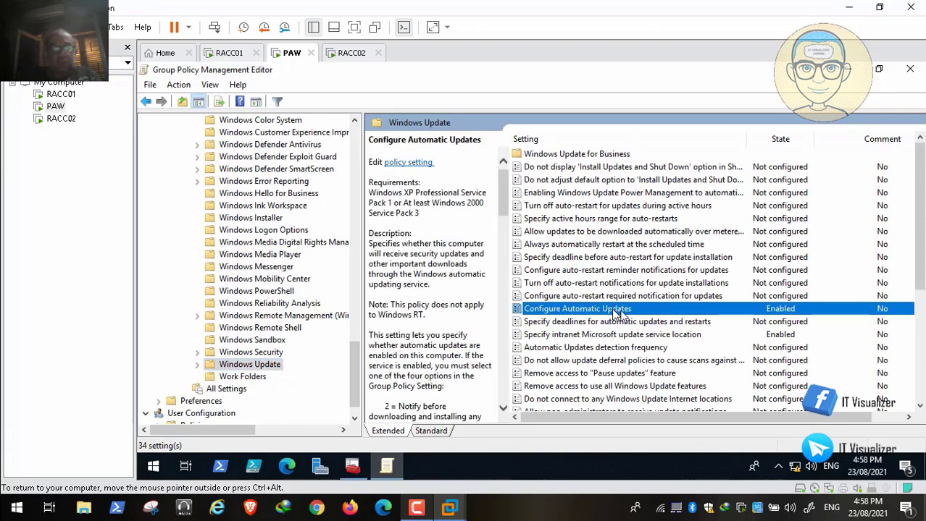
{"action": "double_click", "coordinate": [615, 310]}
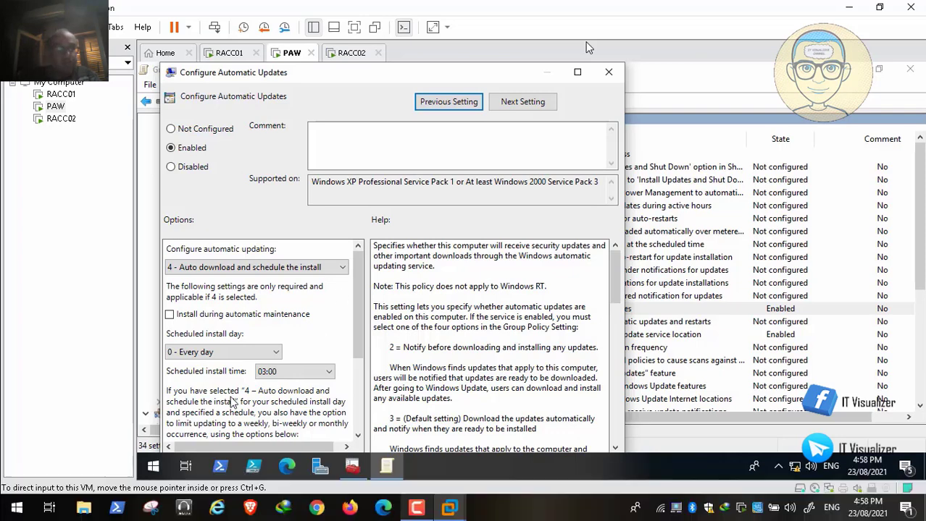
{"action": "mouse_move", "coordinate": [166, 507]}
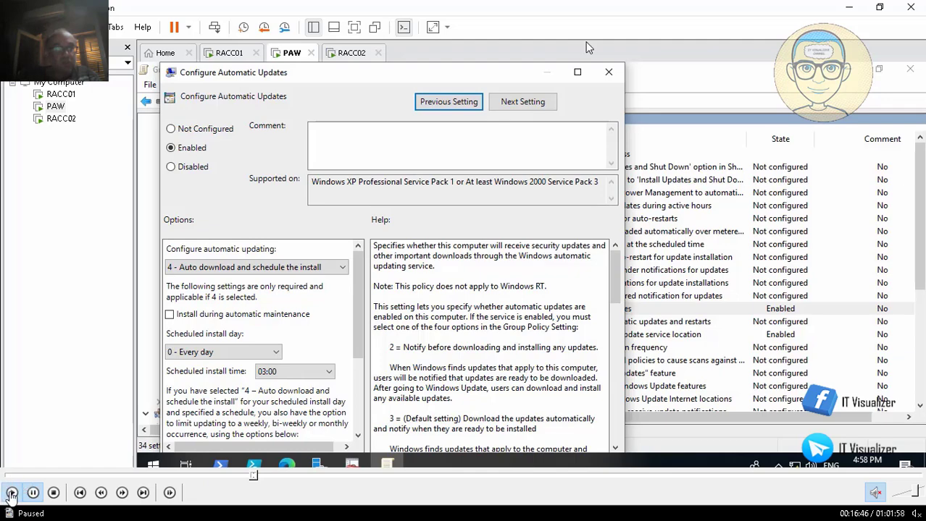
{"action": "left_click", "coordinate": [608, 75]}
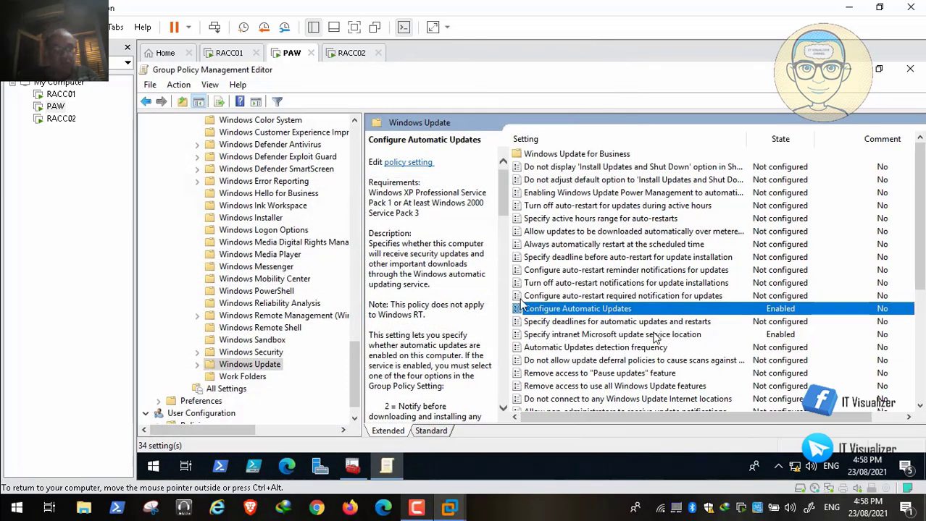
{"action": "double_click", "coordinate": [656, 336]}
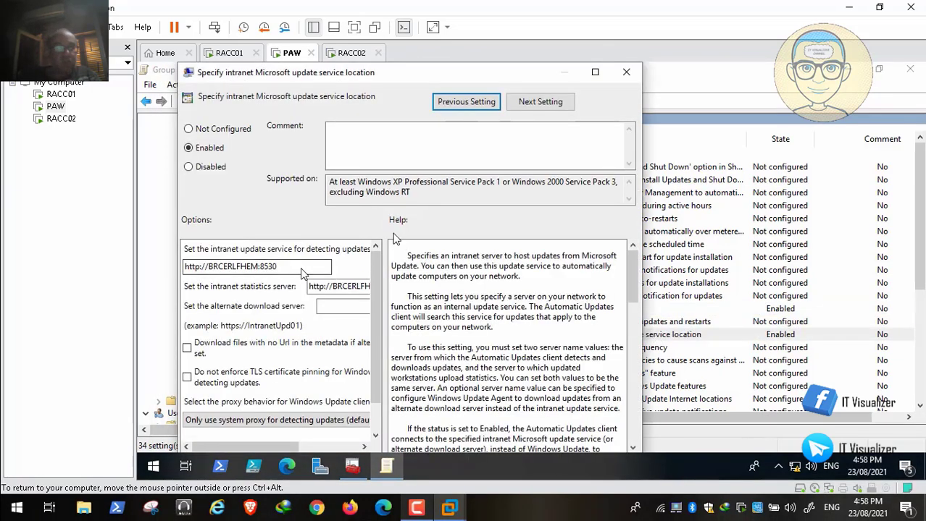
{"action": "left_click", "coordinate": [594, 72]}
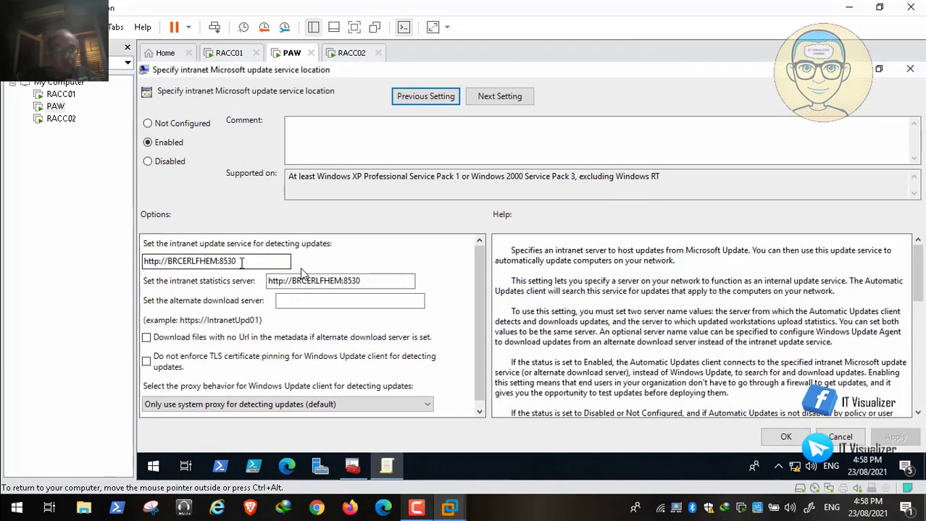
{"action": "left_click_drag", "start_coordinate": [144, 261], "coordinate": [138, 260]}
{"action": "type", "text": "http://RACC02:8530"}
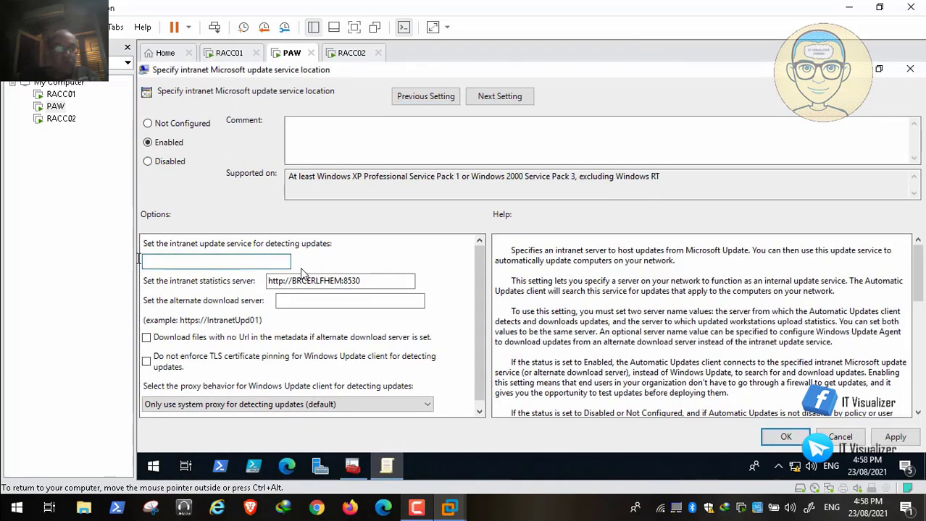
{"action": "left_click", "coordinate": [373, 280]}
{"action": "left_click_drag", "start_coordinate": [373, 279], "coordinate": [205, 288]}
{"action": "key", "text": "BackSpace"}
{"action": "key", "text": "ctrl+v"}
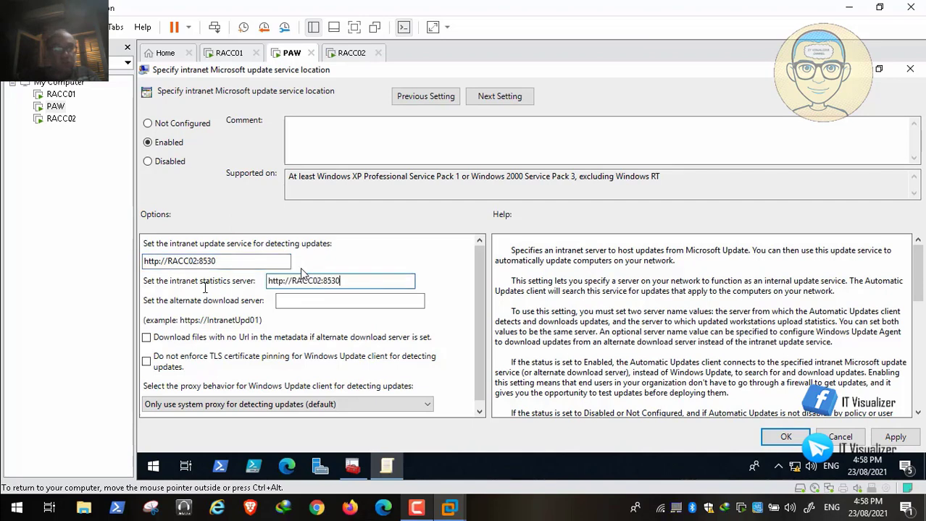
{"action": "left_click", "coordinate": [895, 438]}
{"action": "left_click", "coordinate": [782, 438]}
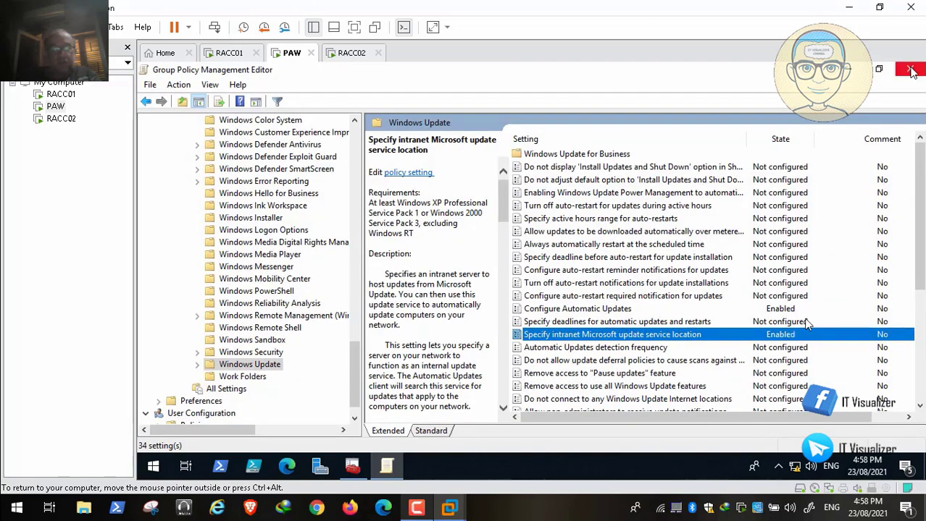
Close the WSUS Policy editor and edit the Default Domain Controllers Policy from Group Policy Objects
{"action": "left_click", "coordinate": [910, 69]}
{"action": "left_click_drag", "start_coordinate": [389, 330], "coordinate": [391, 242]}
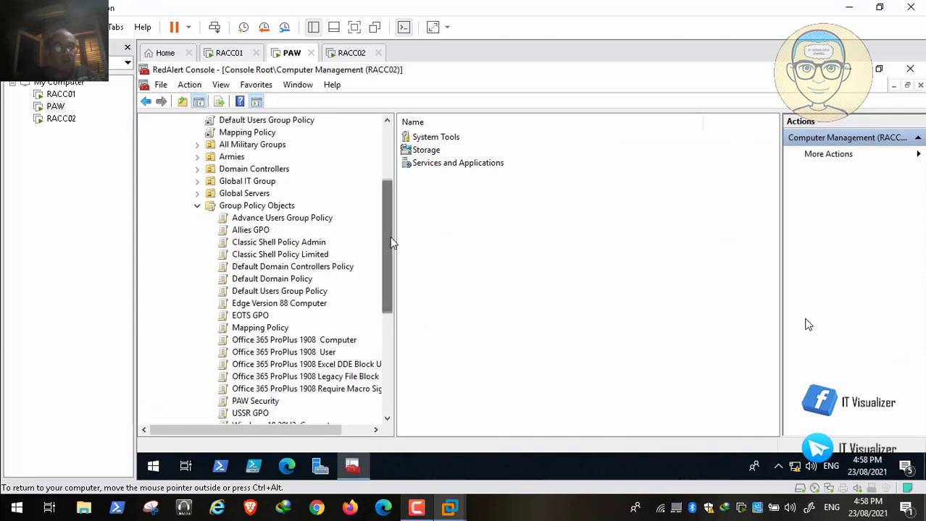
{"action": "right_click", "coordinate": [328, 265]}
{"action": "left_click", "coordinate": [357, 261]}
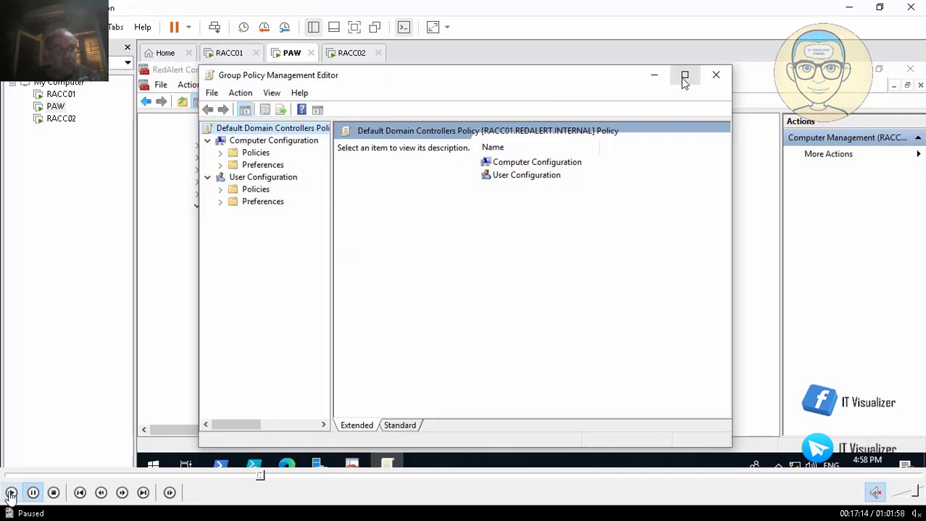
{"action": "left_click", "coordinate": [11, 493]}
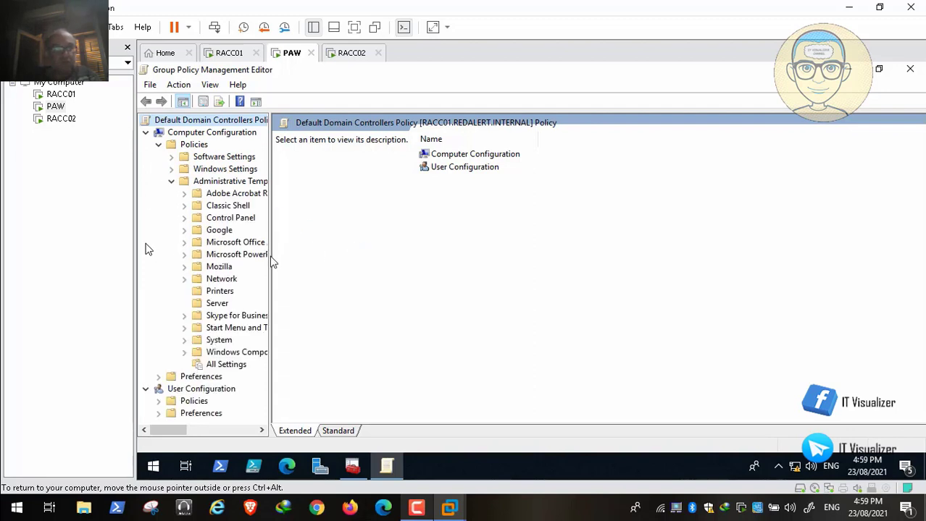
Under Windows Update, enable Configure Automatic Updates with option 3, auto download and notify for install
{"action": "left_click", "coordinate": [185, 352]}
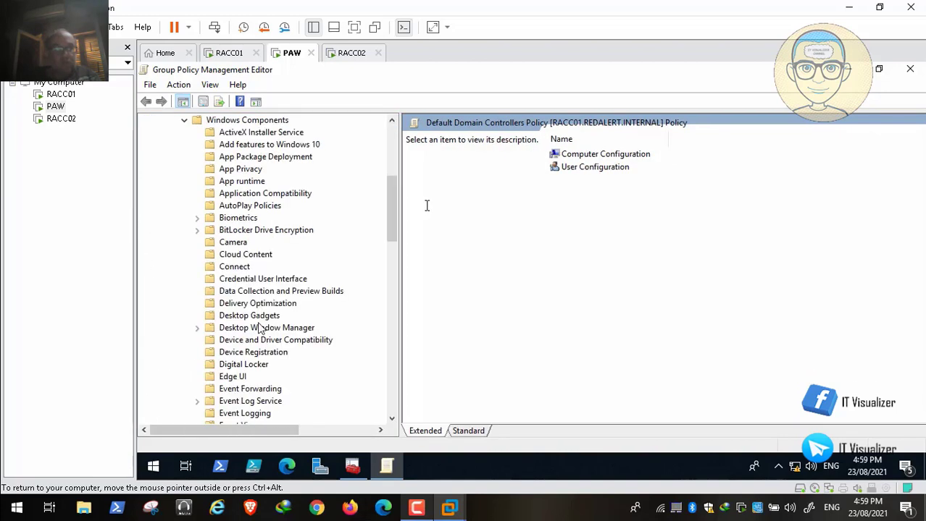
{"action": "left_click_drag", "start_coordinate": [390, 218], "coordinate": [397, 386]}
{"action": "left_click", "coordinate": [269, 340]}
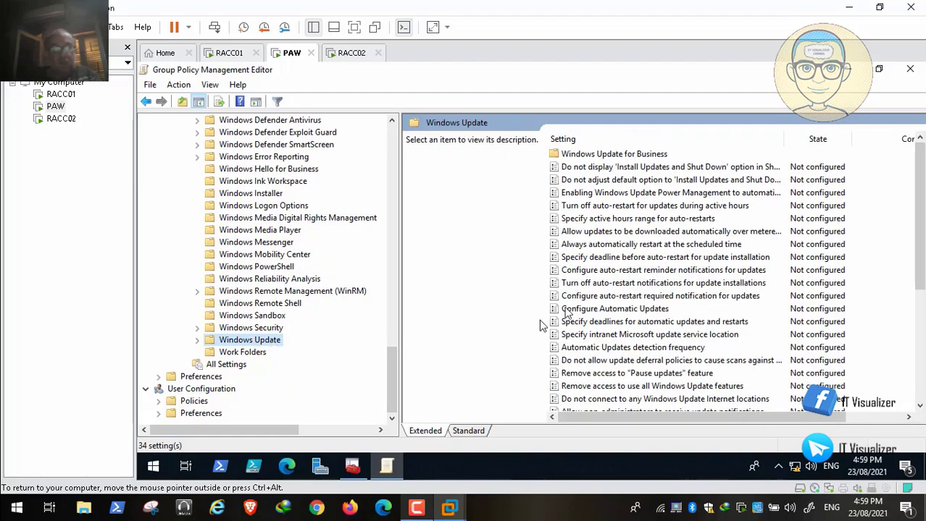
{"action": "double_click", "coordinate": [650, 310]}
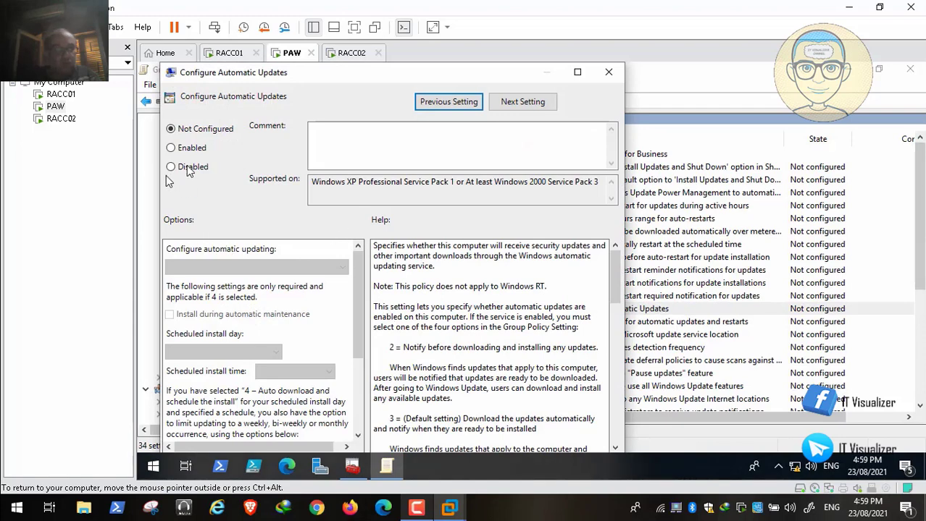
{"action": "left_click", "coordinate": [183, 154]}
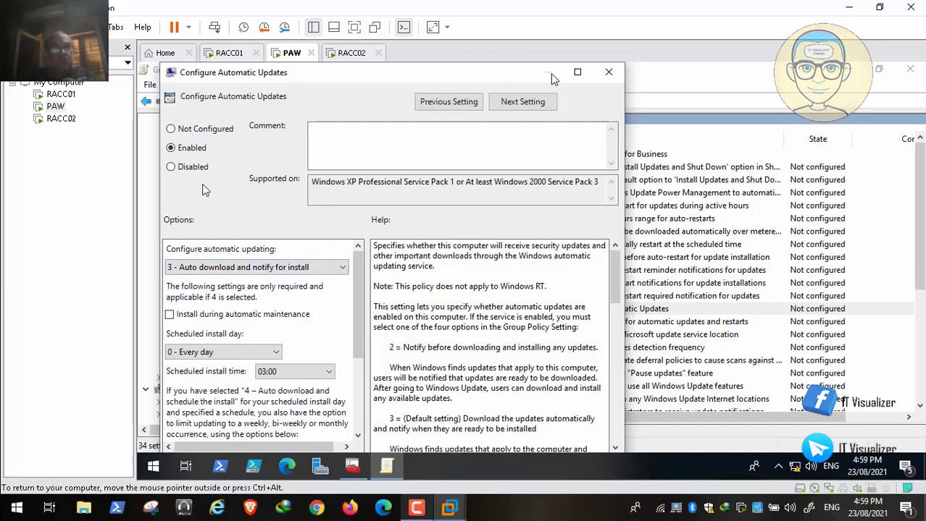
{"action": "left_click", "coordinate": [577, 72]}
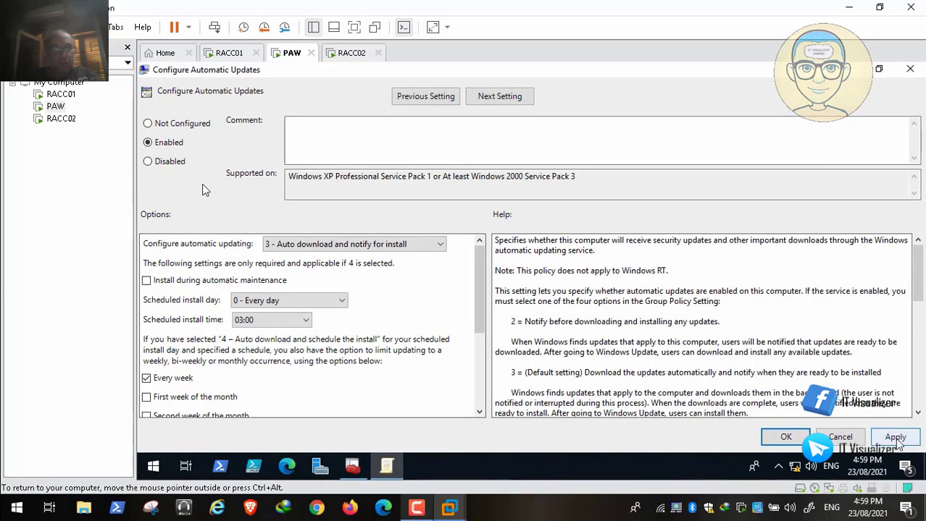
{"action": "left_click", "coordinate": [894, 439]}
{"action": "left_click", "coordinate": [783, 438]}
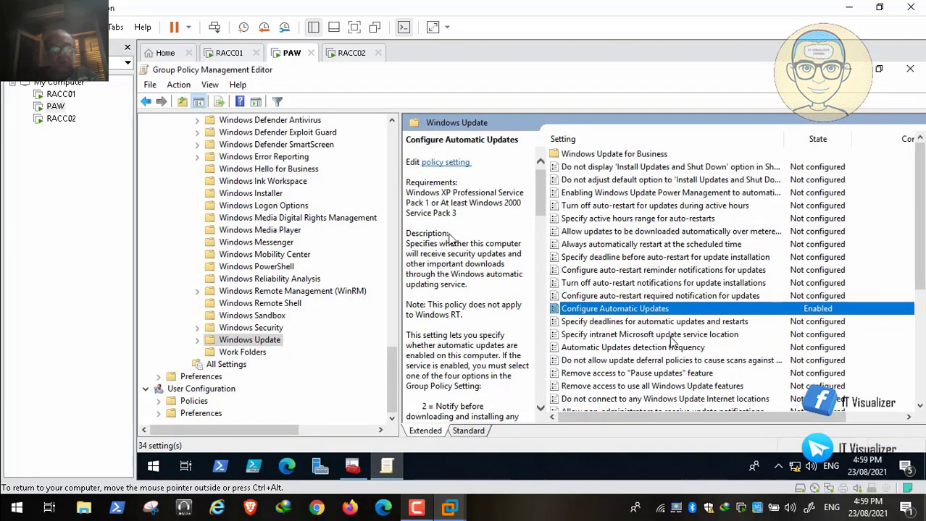
{"action": "double_click", "coordinate": [674, 336]}
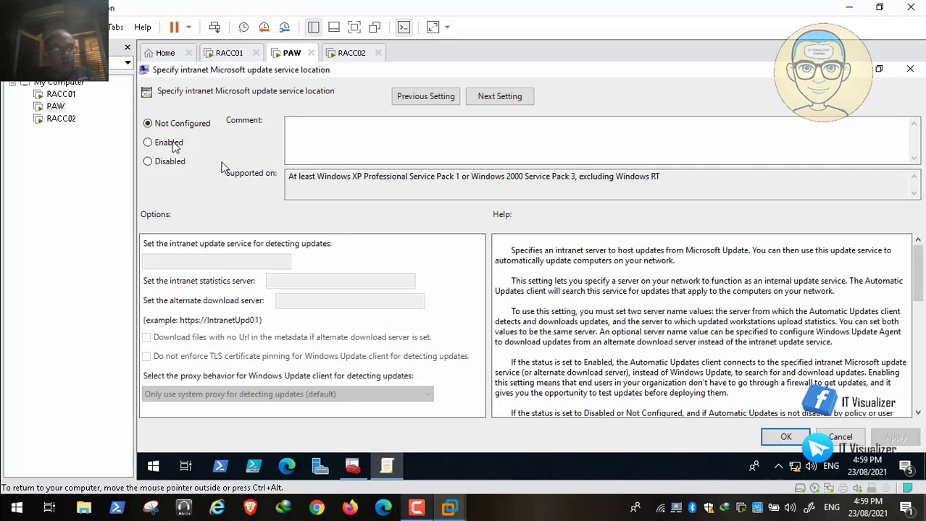
{"action": "left_click", "coordinate": [168, 143]}
{"action": "left_click", "coordinate": [210, 261]}
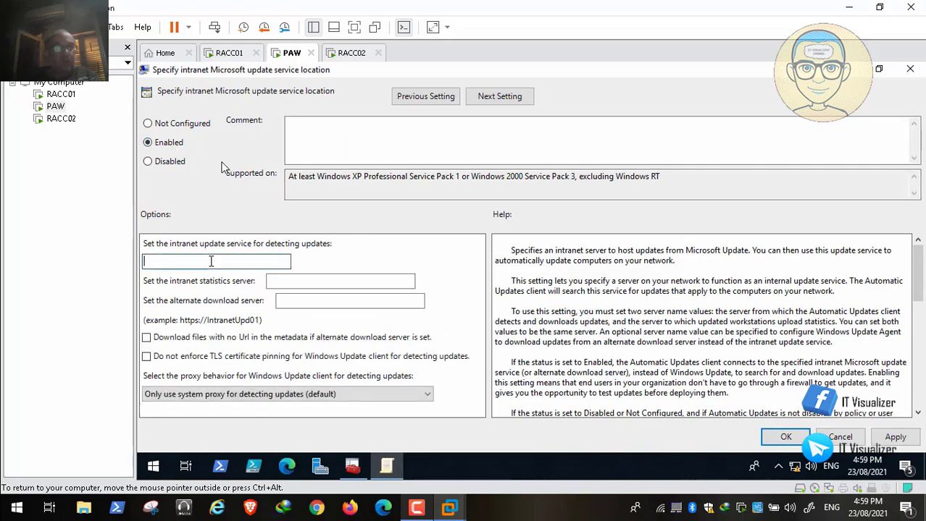
{"action": "type", "text": "http://RACC02:8530"}
{"action": "left_click", "coordinate": [319, 281]}
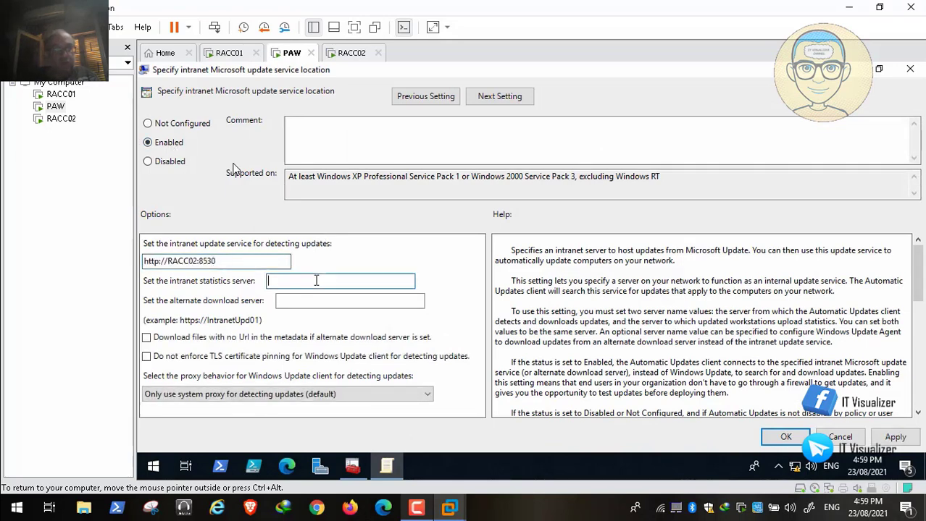
{"action": "type", "text": "http://RACC02:8530"}
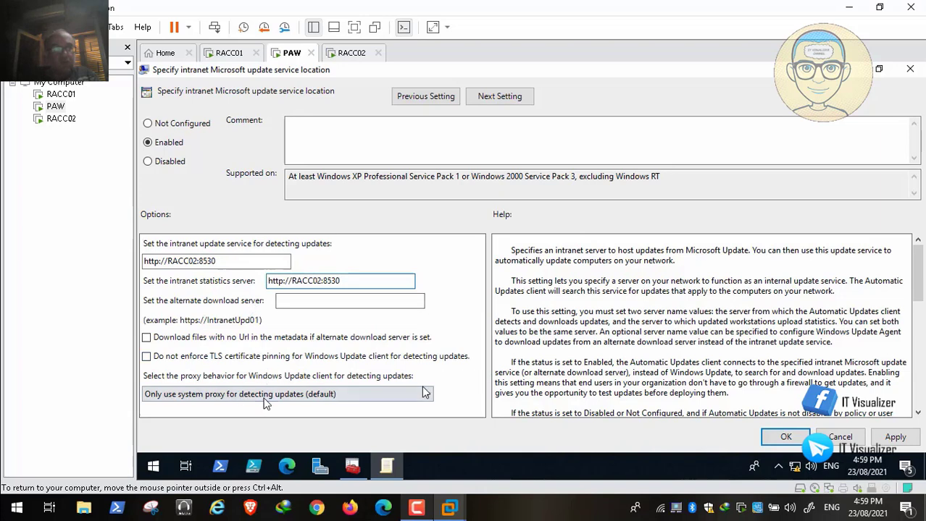
{"action": "left_click", "coordinate": [252, 402]}
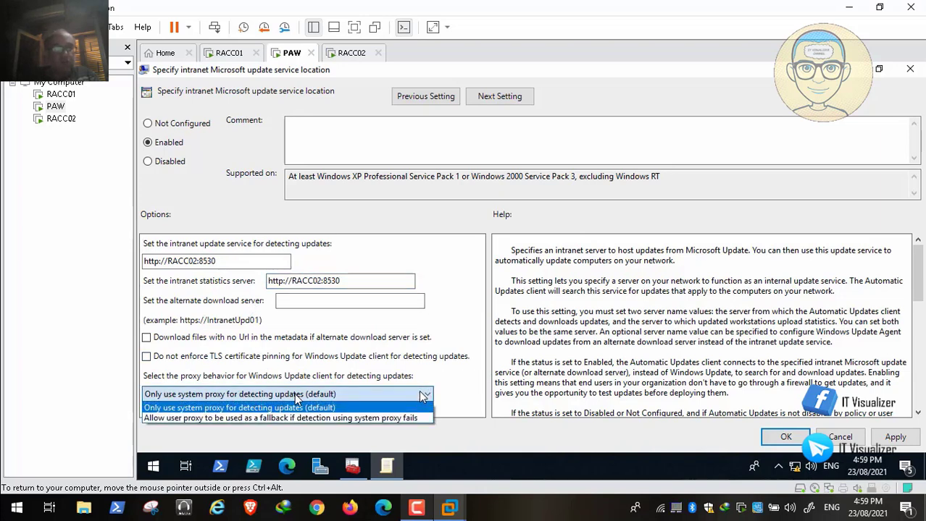
{"action": "left_click", "coordinate": [293, 418]}
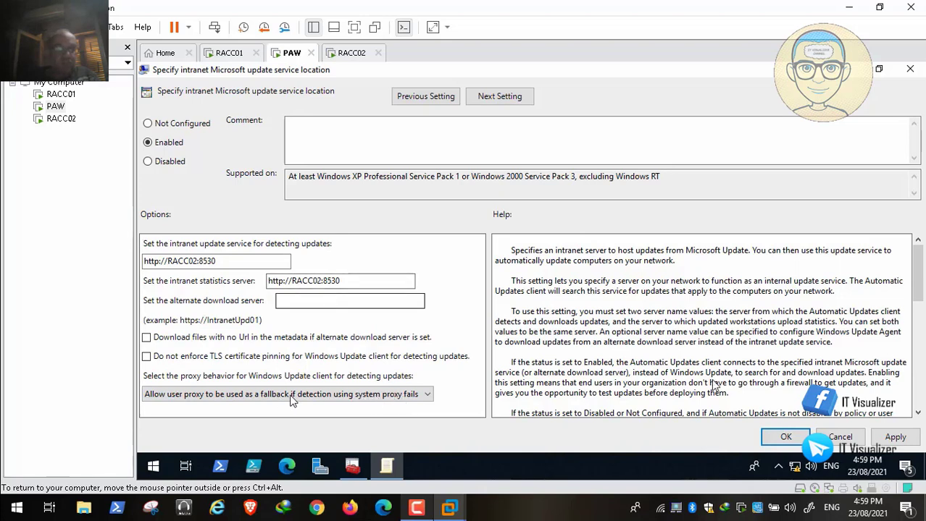
{"action": "left_click", "coordinate": [895, 437]}
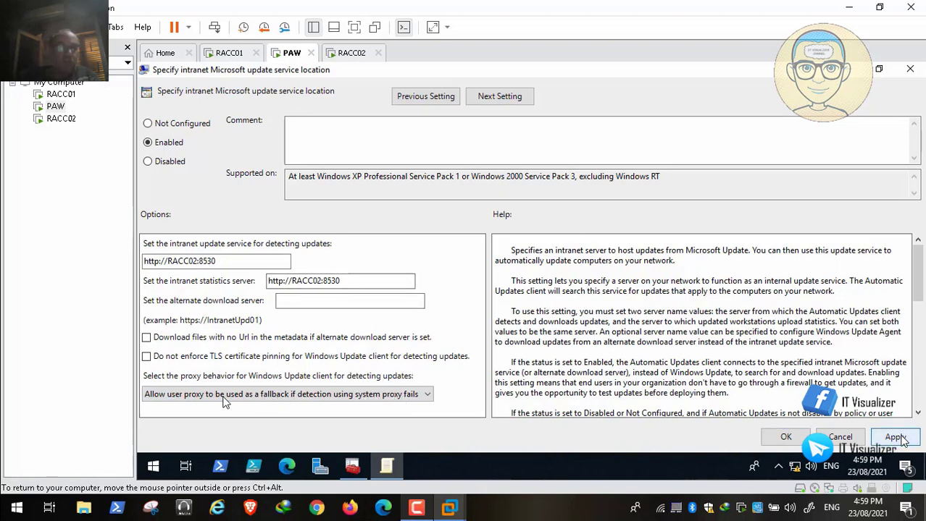
{"action": "left_click", "coordinate": [785, 437]}
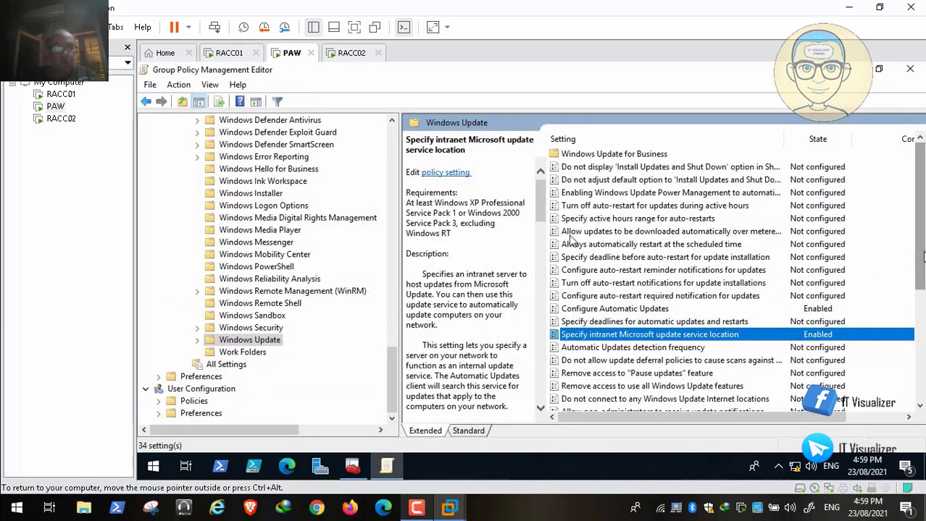
{"action": "left_click_drag", "start_coordinate": [919, 268], "coordinate": [925, 215]}
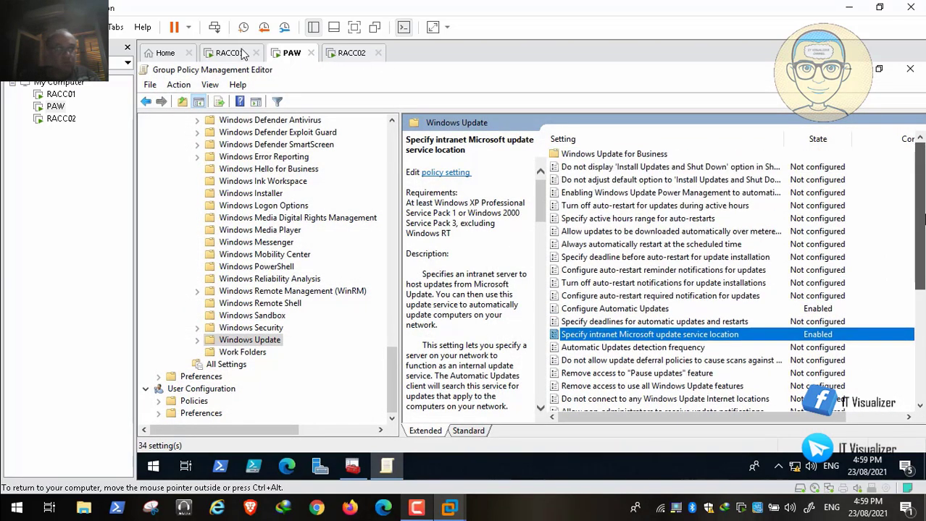
Close the old editor, add a GPO named 'WSUS Servers' under Group Policy Objects, and edit it
{"action": "left_click", "coordinate": [909, 69]}
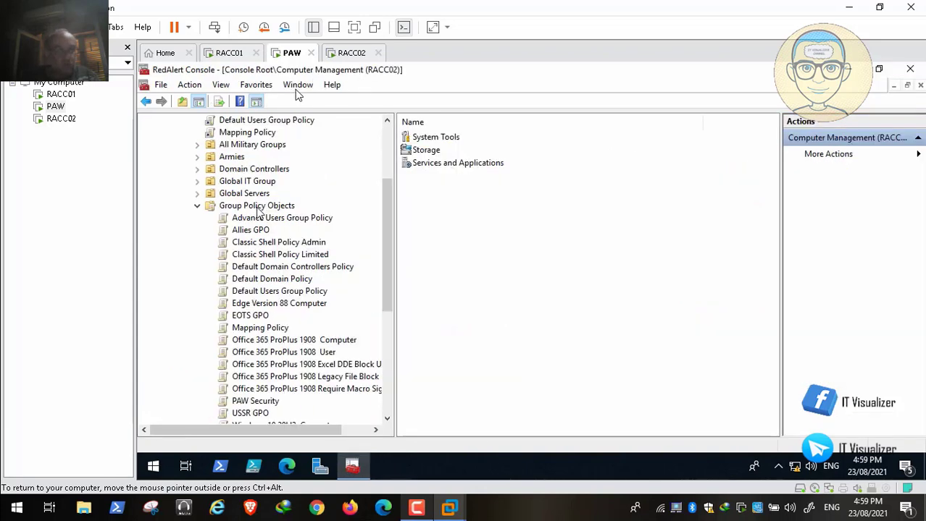
{"action": "right_click", "coordinate": [257, 207]}
{"action": "left_click", "coordinate": [284, 214]}
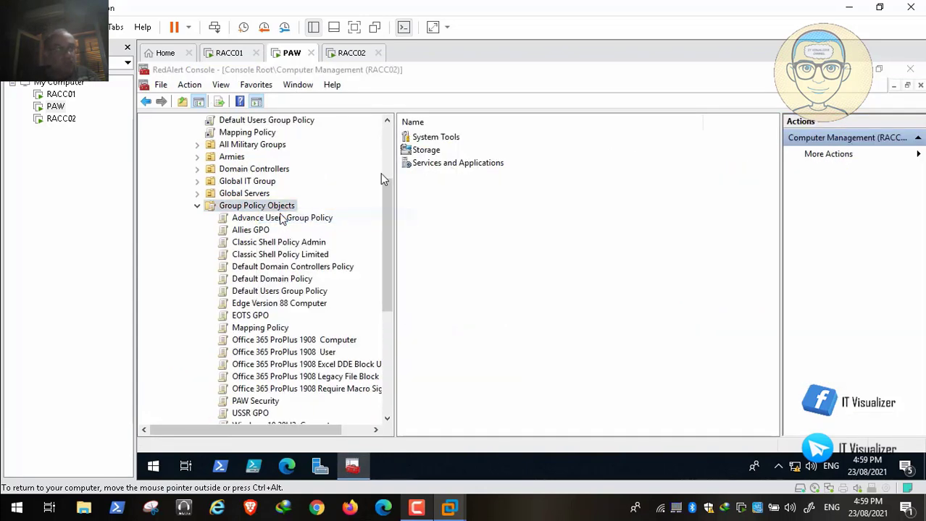
{"action": "type", "text": "SUS "}
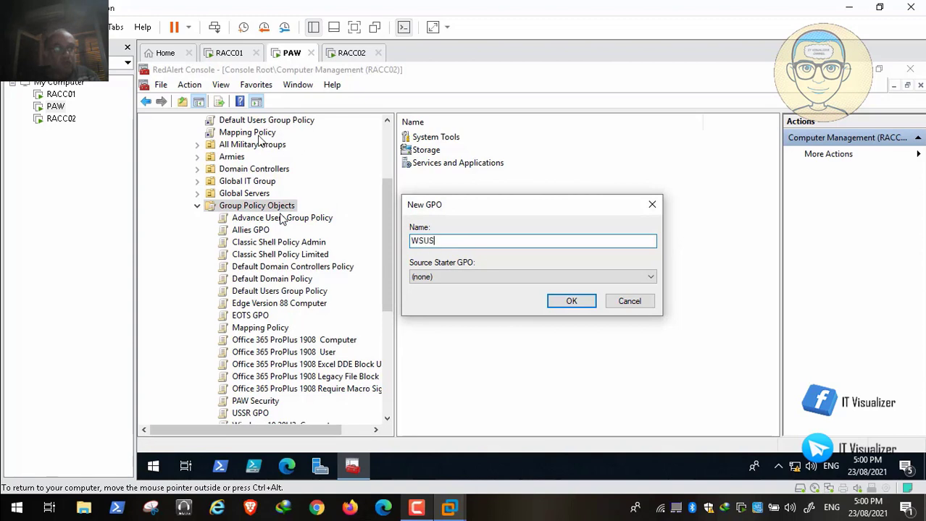
{"action": "type", "text": "Servers"}
{"action": "left_click", "coordinate": [571, 301]}
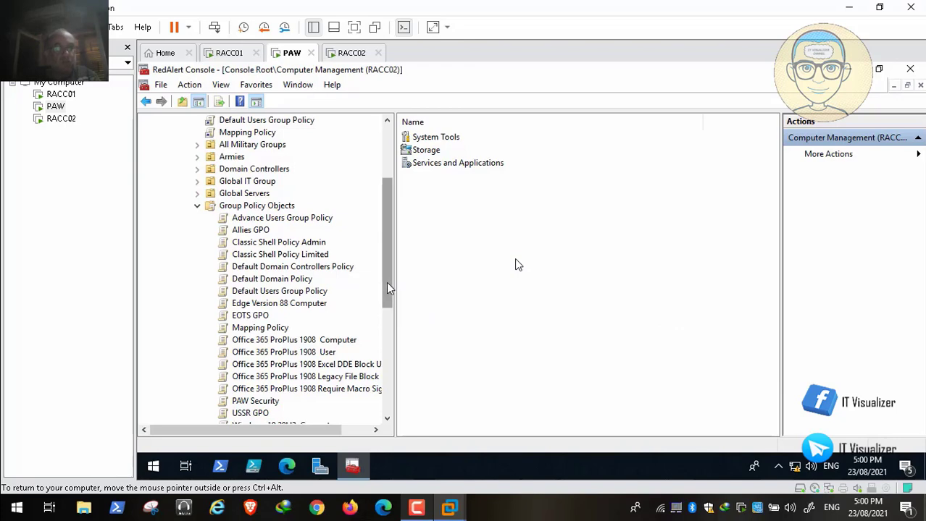
{"action": "left_click_drag", "start_coordinate": [388, 295], "coordinate": [385, 408]}
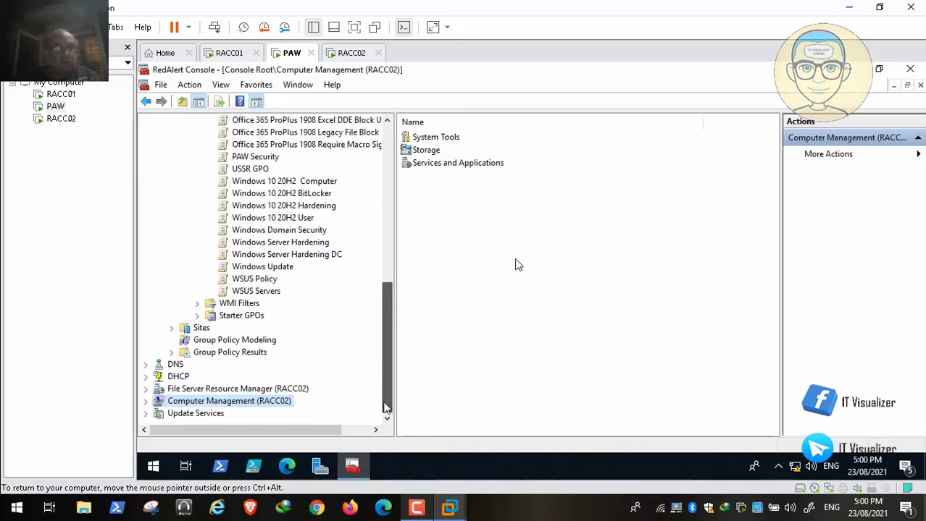
{"action": "right_click", "coordinate": [268, 292]}
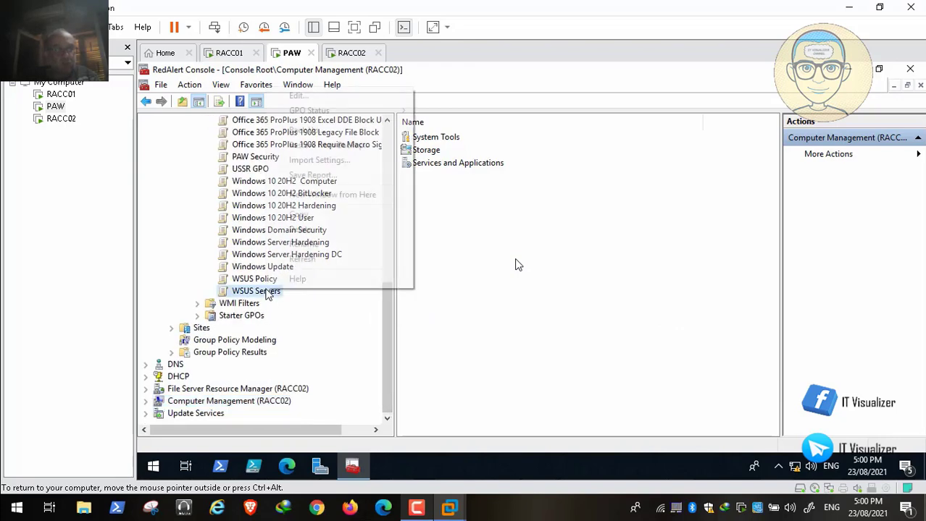
{"action": "left_click", "coordinate": [342, 95]}
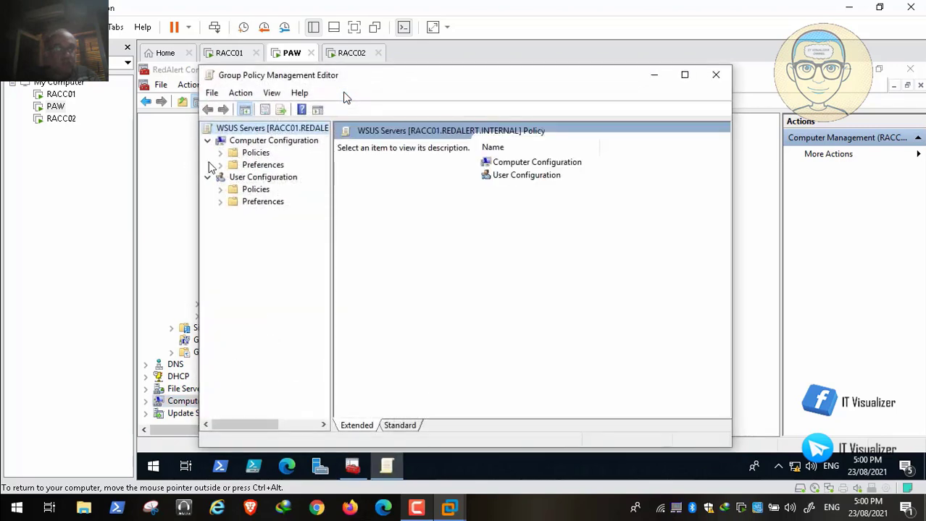
In WSUS Servers, enable Configure Automatic Updates under Windows Update with auto download and notify for install
{"action": "left_click", "coordinate": [683, 74]}
{"action": "left_click", "coordinate": [159, 144]}
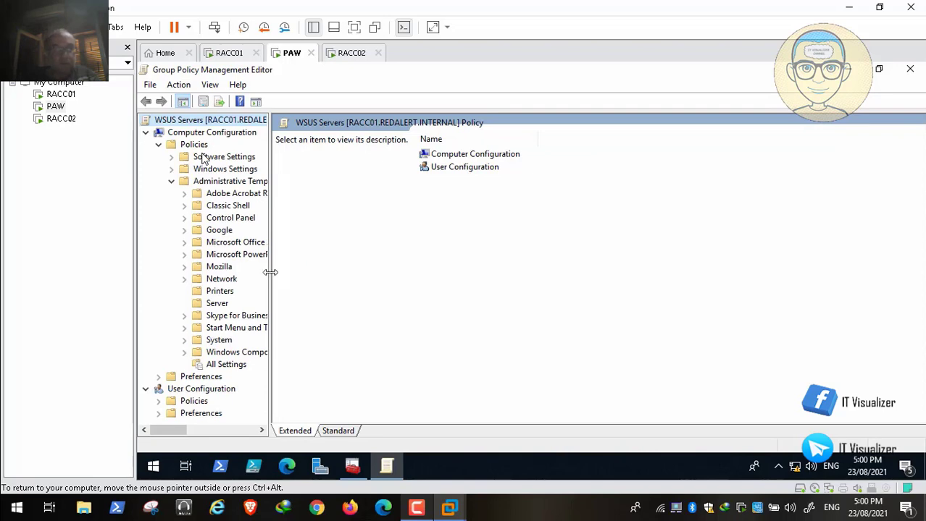
{"action": "left_click_drag", "start_coordinate": [271, 273], "coordinate": [347, 273]}
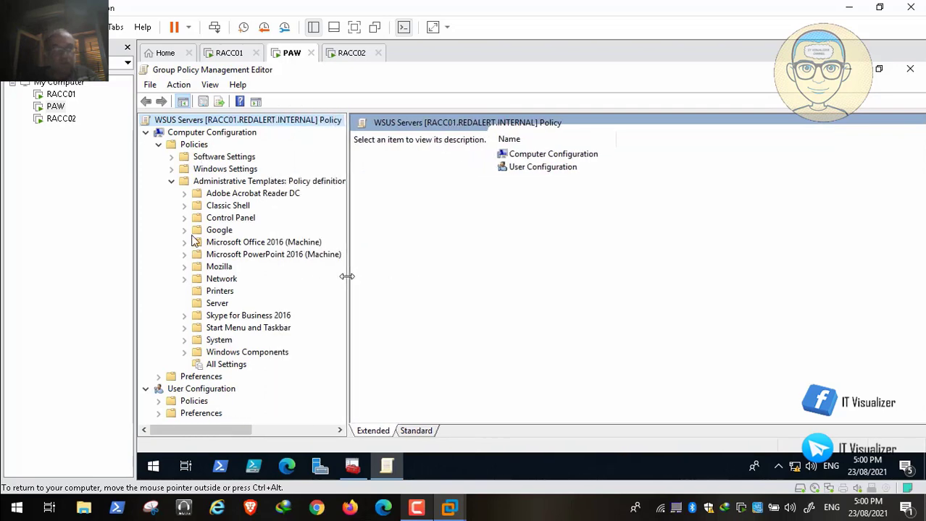
{"action": "left_click", "coordinate": [186, 352]}
{"action": "left_click_drag", "start_coordinate": [341, 199], "coordinate": [339, 402]}
{"action": "left_click", "coordinate": [273, 340]}
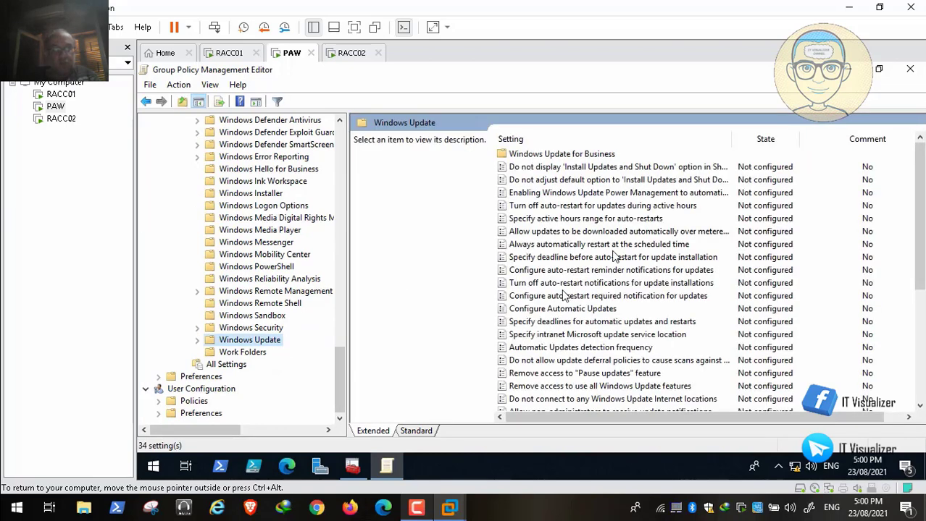
{"action": "double_click", "coordinate": [610, 311]}
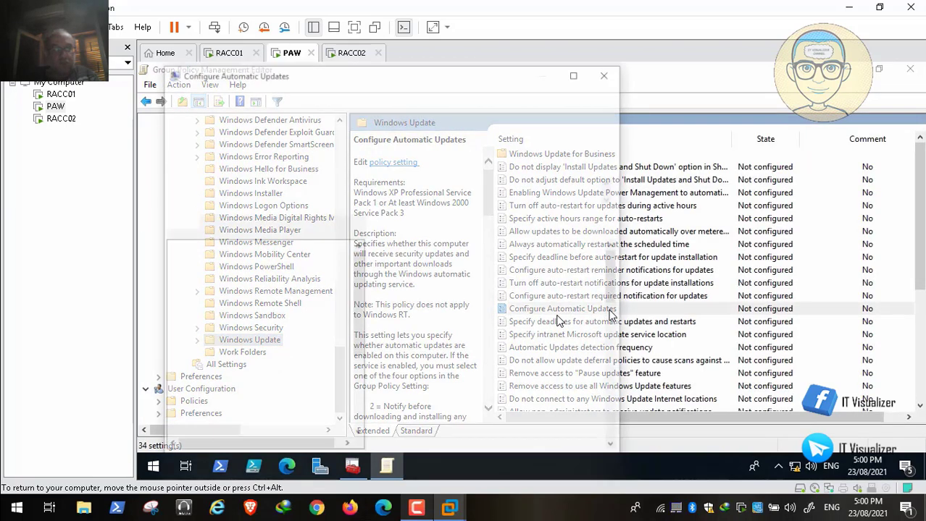
{"action": "left_click", "coordinate": [186, 149]}
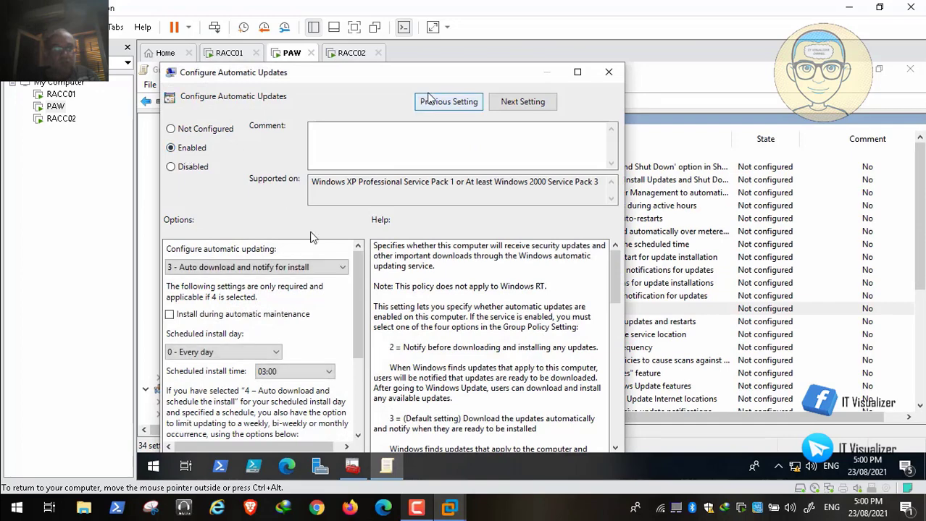
{"action": "double_click", "coordinate": [475, 79]}
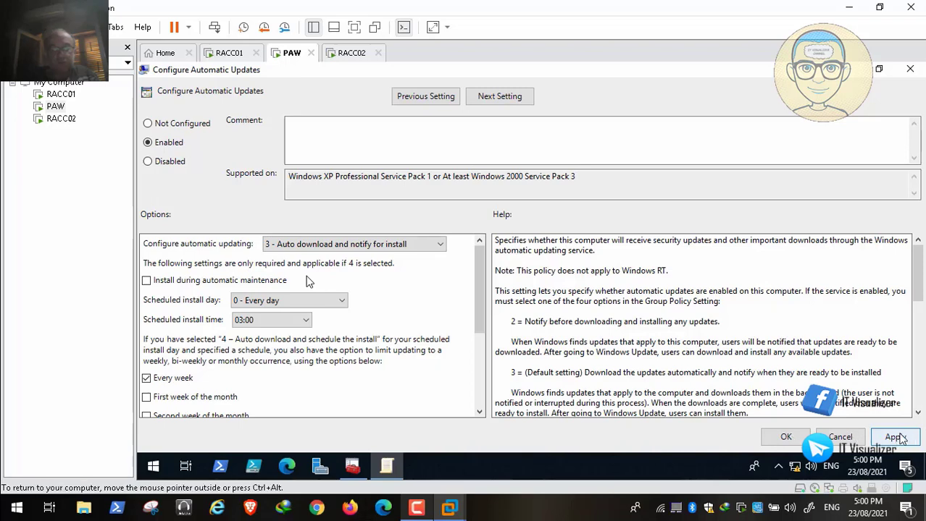
{"action": "left_click", "coordinate": [788, 436]}
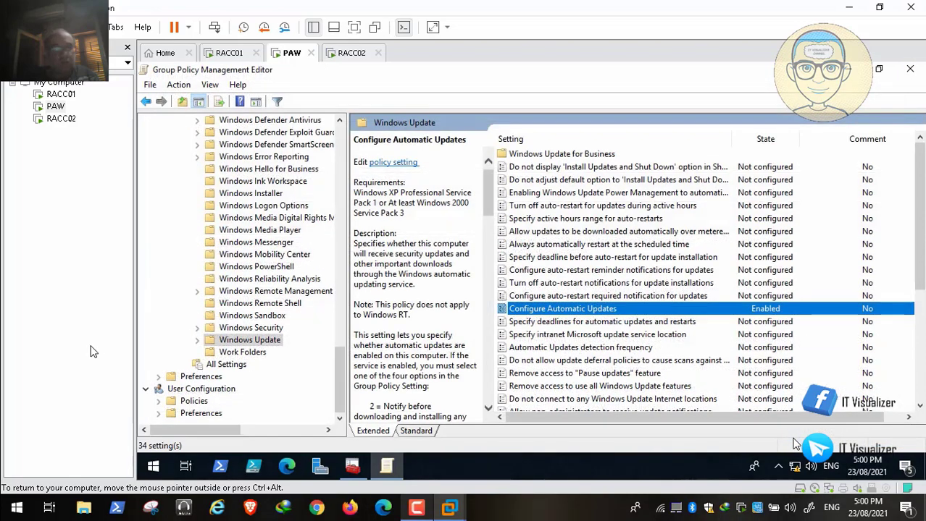
Leave the WSUS Servers policy editor and return to the RedAlert Console's group policy tree
{"action": "mouse_move", "coordinate": [23, 498]}
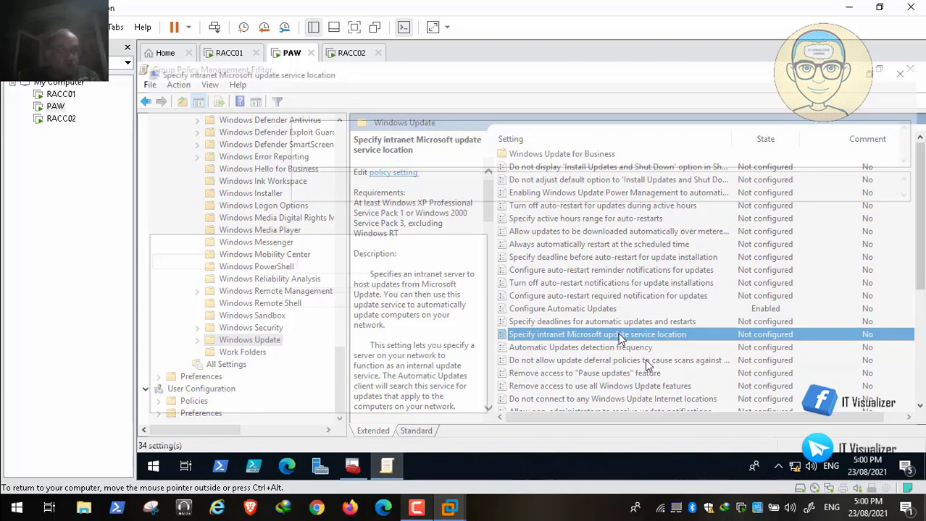
{"action": "left_click", "coordinate": [11, 495]}
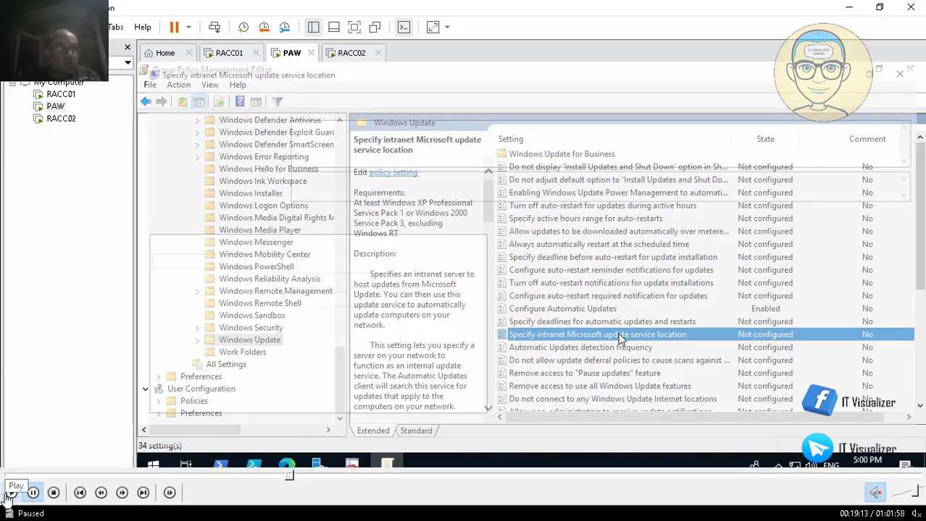
{"action": "left_click", "coordinate": [10, 495]}
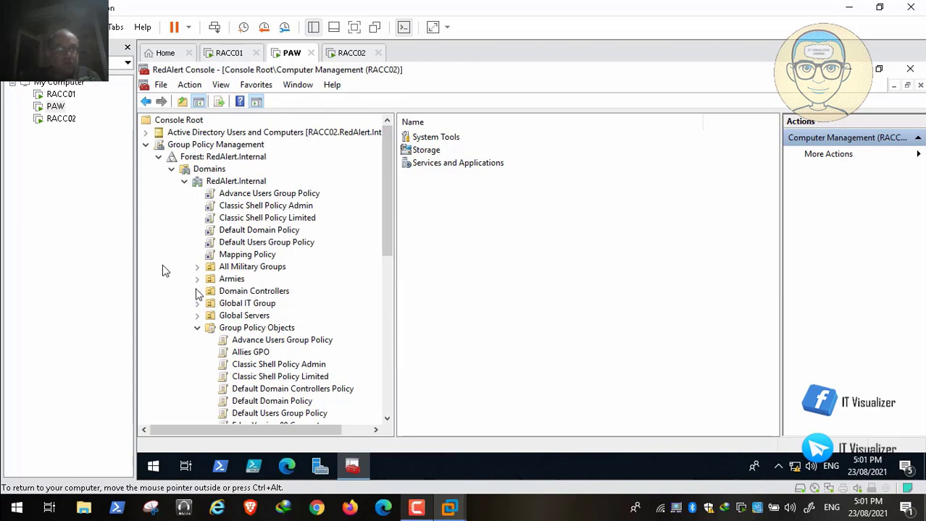
Link the WSUS Servers GPO to the Servers OU under Armies > Allies > Command Center
{"action": "left_click", "coordinate": [198, 280]}
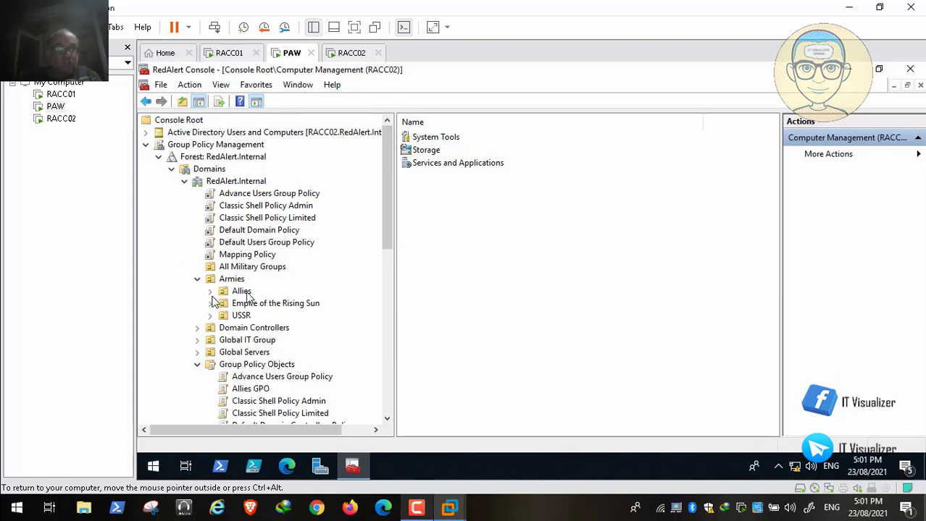
{"action": "left_click", "coordinate": [210, 291]}
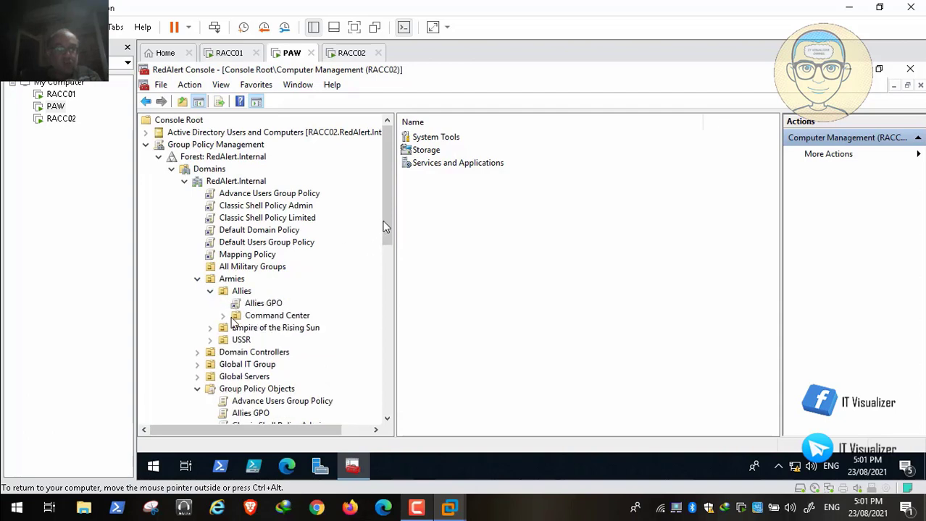
{"action": "scroll", "coordinate": [385, 215], "scroll_direction": "down", "scroll_amount": 3}
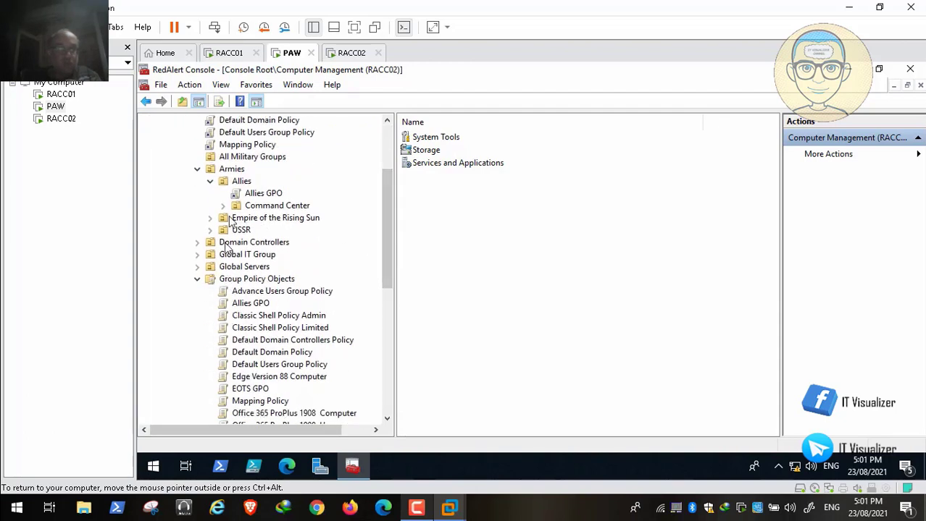
{"action": "left_click", "coordinate": [224, 206]}
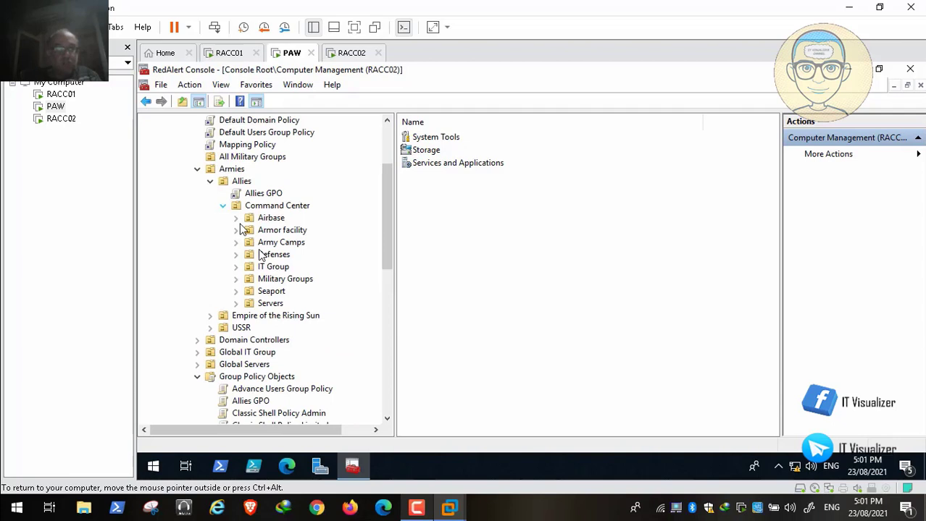
{"action": "double_click", "coordinate": [278, 303]}
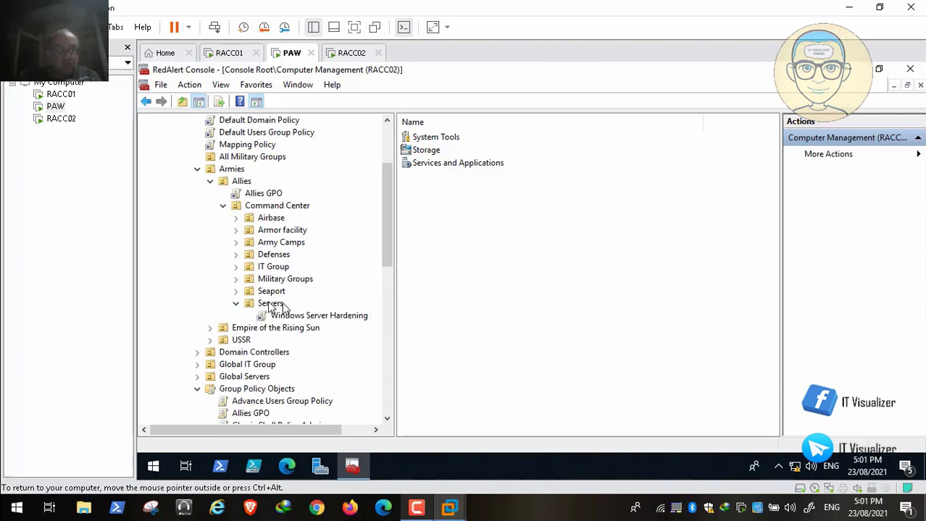
{"action": "right_click", "coordinate": [269, 302]}
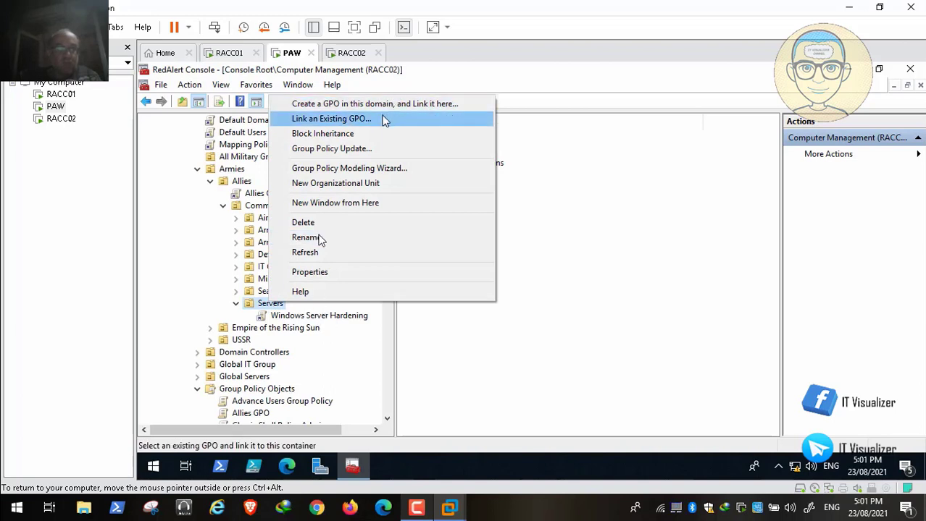
{"action": "left_click", "coordinate": [385, 120]}
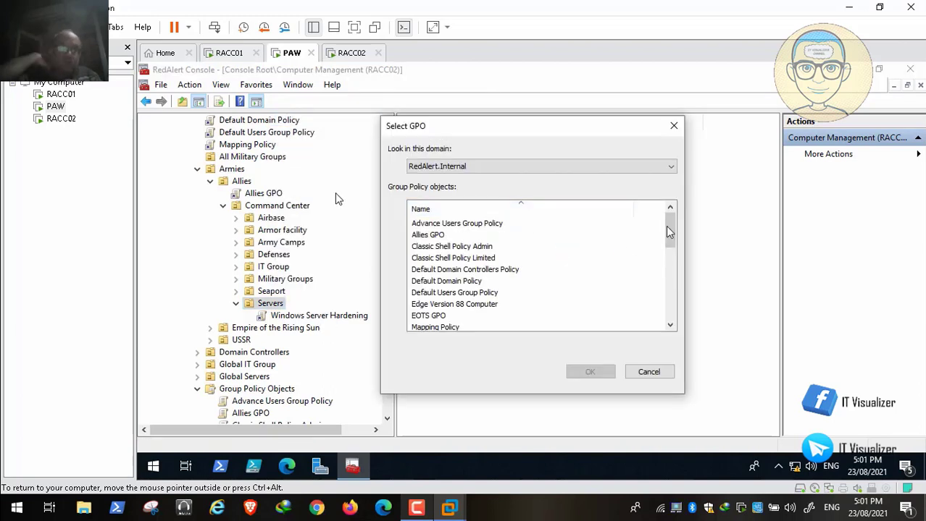
{"action": "left_click_drag", "start_coordinate": [669, 232], "coordinate": [671, 310]}
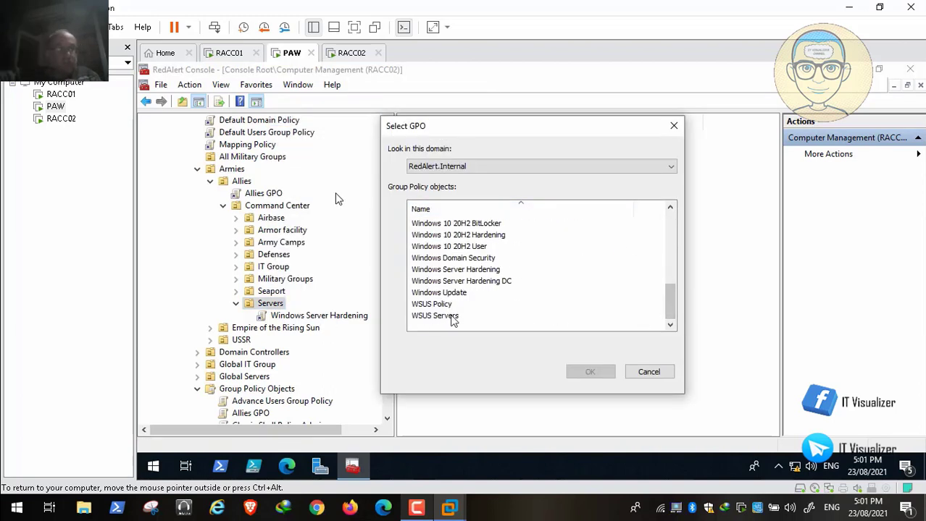
{"action": "left_click", "coordinate": [450, 317]}
{"action": "left_click", "coordinate": [592, 372]}
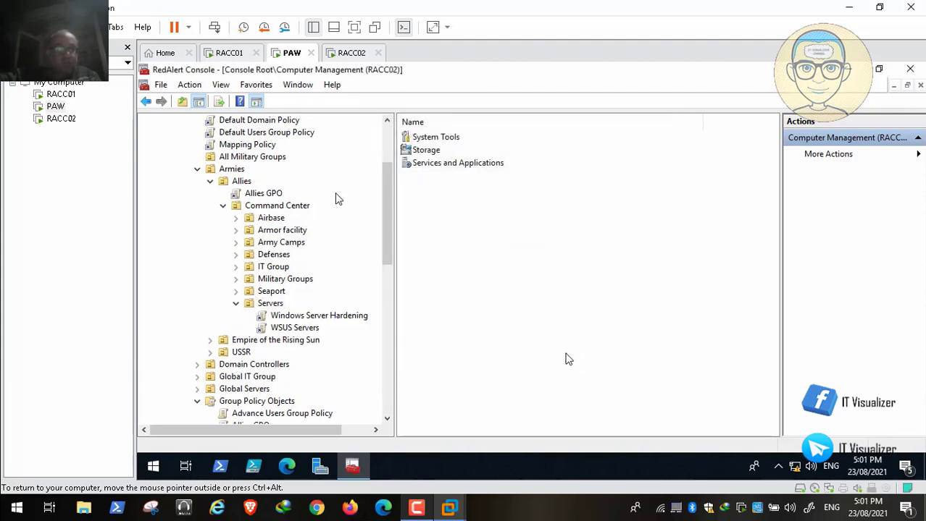
Link WSUS Servers to the Servers OU under Empire of the Rising Sun's Command Center
{"action": "left_click", "coordinate": [225, 208]}
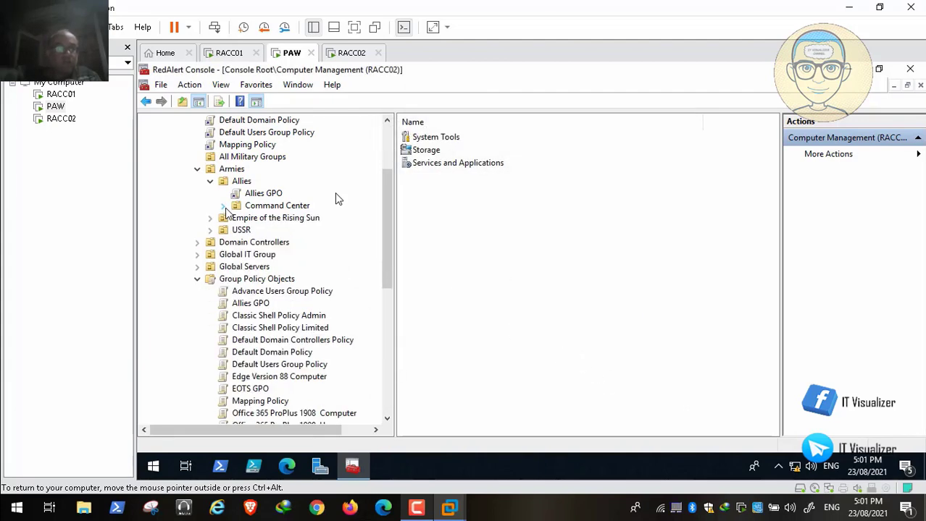
{"action": "left_click", "coordinate": [211, 219]}
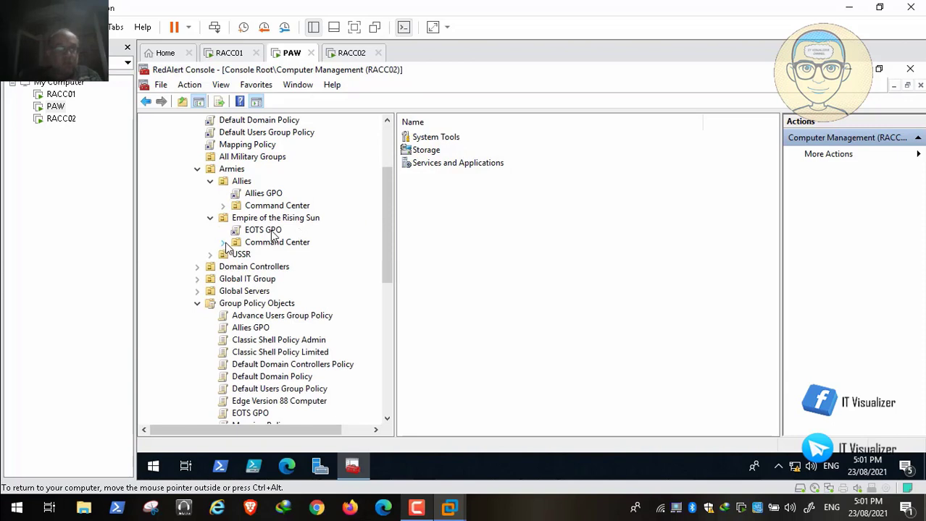
{"action": "left_click", "coordinate": [224, 242]}
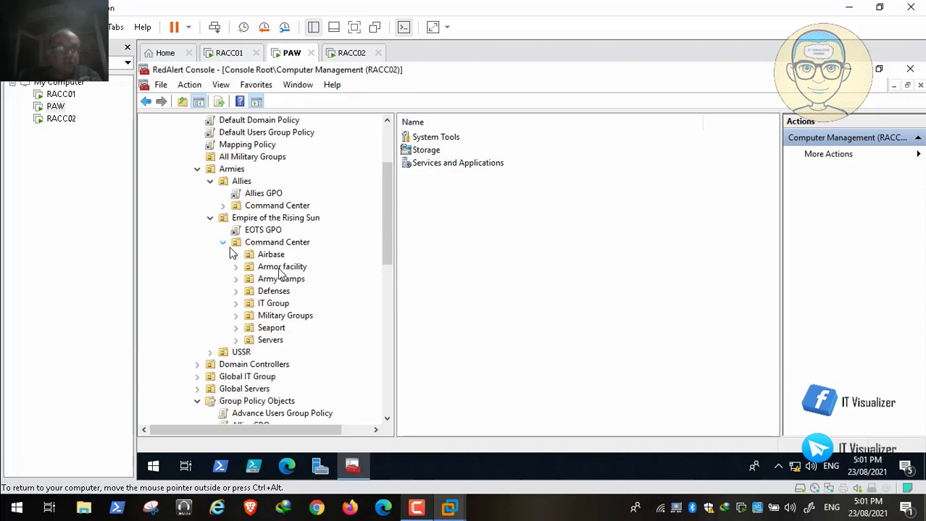
{"action": "left_click", "coordinate": [236, 340]}
{"action": "right_click", "coordinate": [269, 339]}
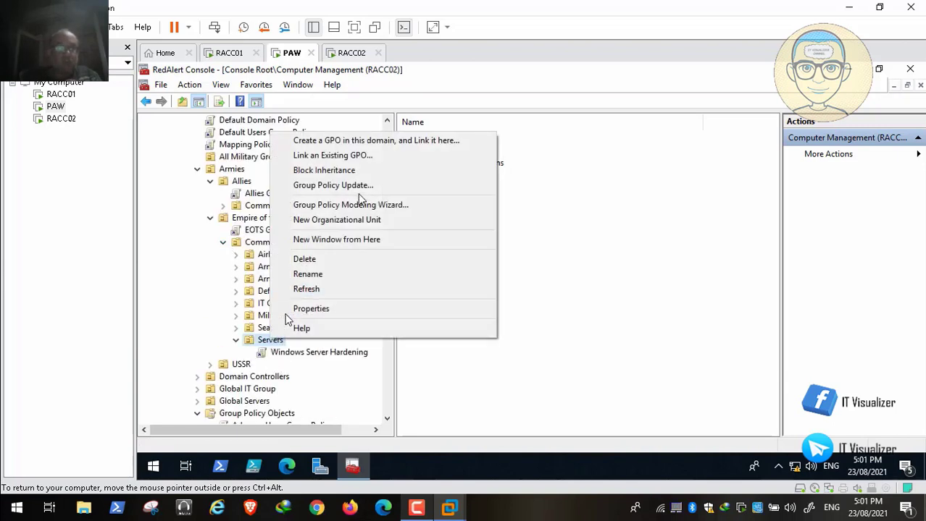
{"action": "left_click", "coordinate": [384, 158]}
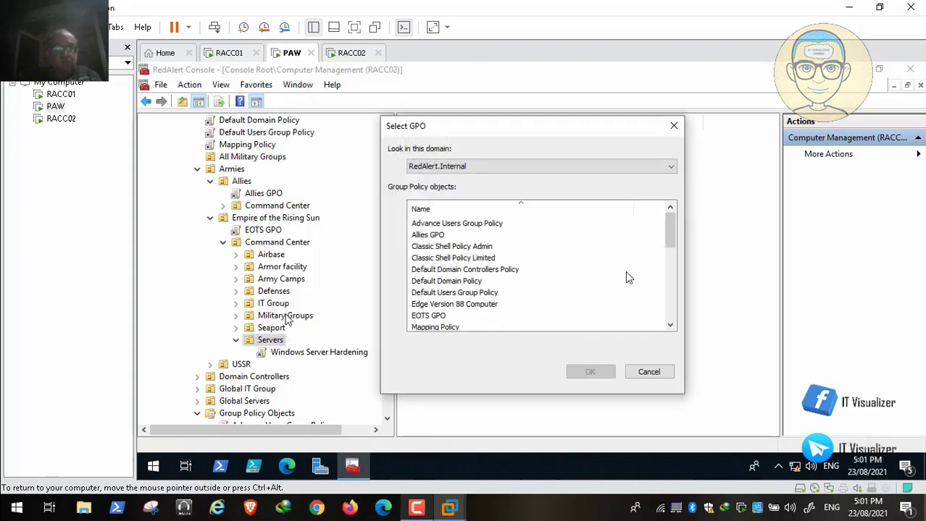
{"action": "left_click_drag", "start_coordinate": [670, 234], "coordinate": [671, 311]}
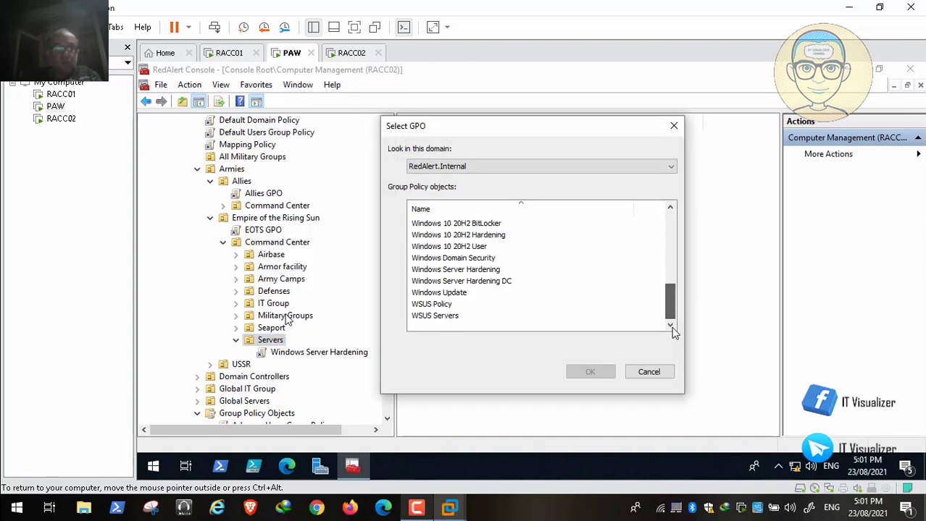
{"action": "left_click", "coordinate": [460, 317]}
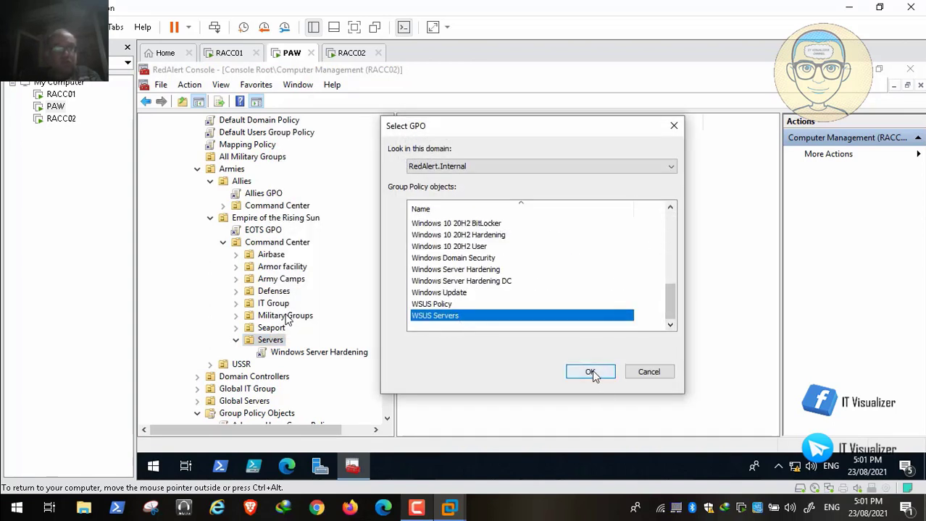
{"action": "left_click", "coordinate": [590, 372]}
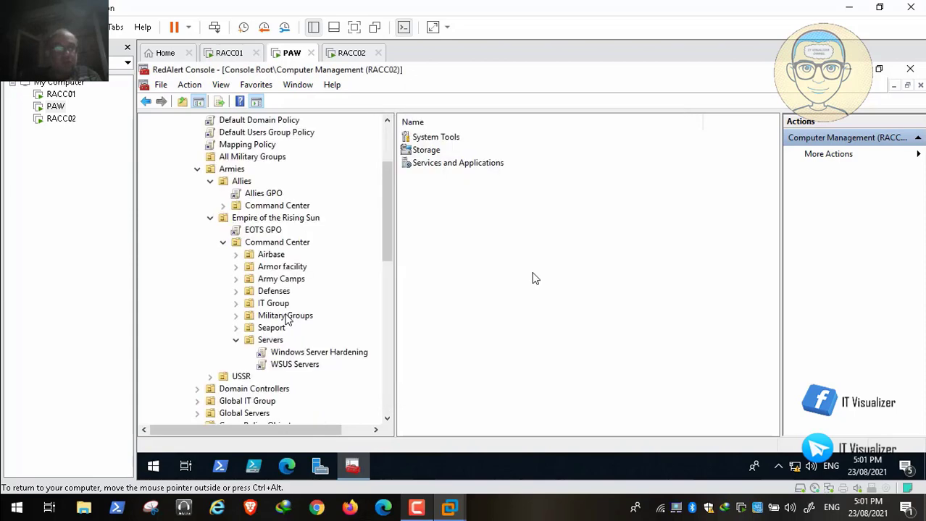
{"action": "left_click", "coordinate": [223, 242]}
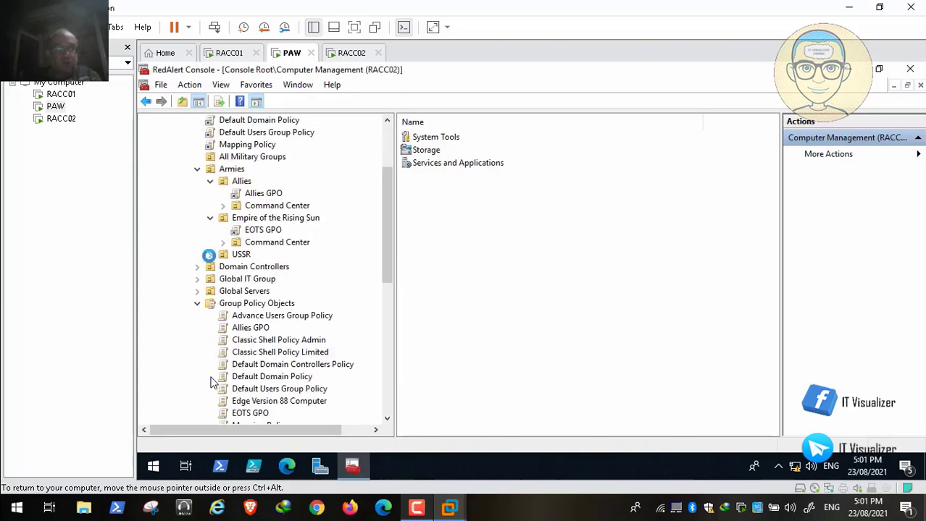
Link WSUS Servers to the USSR Command Center's Servers OU, then collapse the Armies and Group Policy Objects branches
{"action": "left_click", "coordinate": [223, 279]}
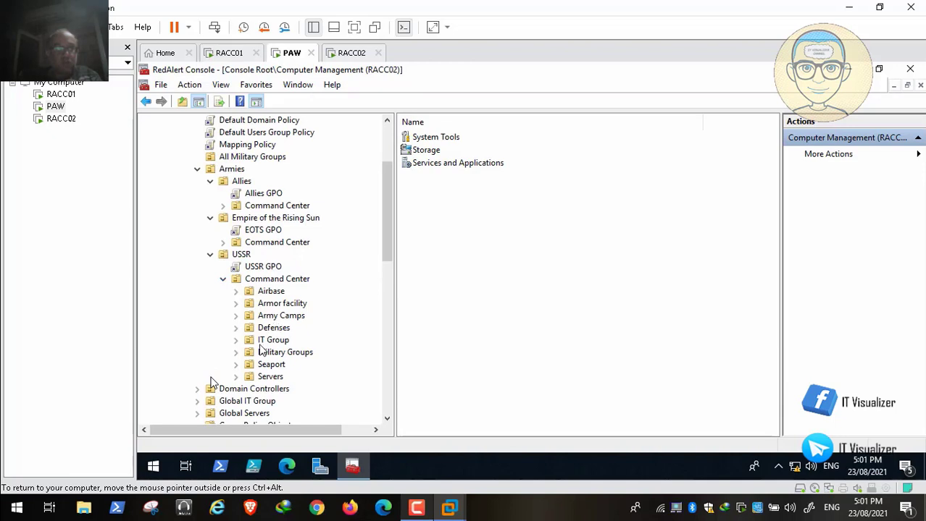
{"action": "left_click", "coordinate": [236, 377]}
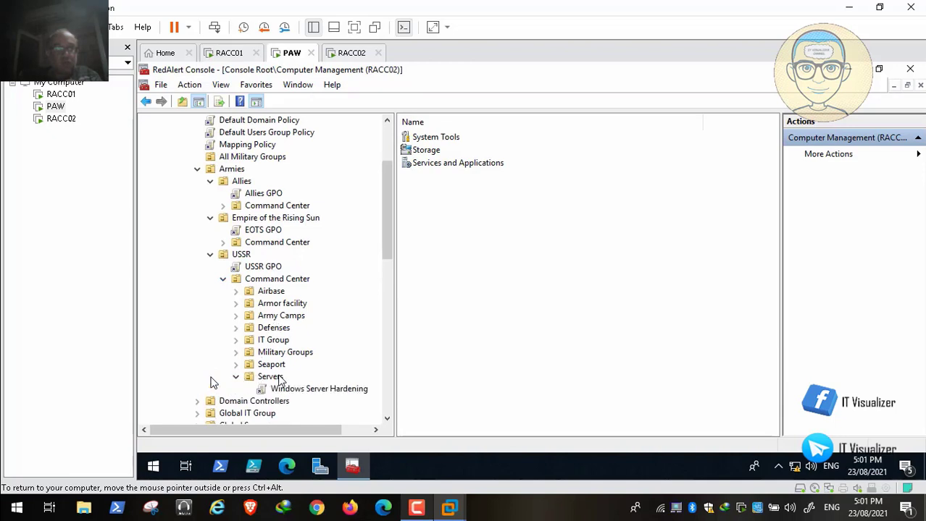
{"action": "right_click", "coordinate": [280, 379]}
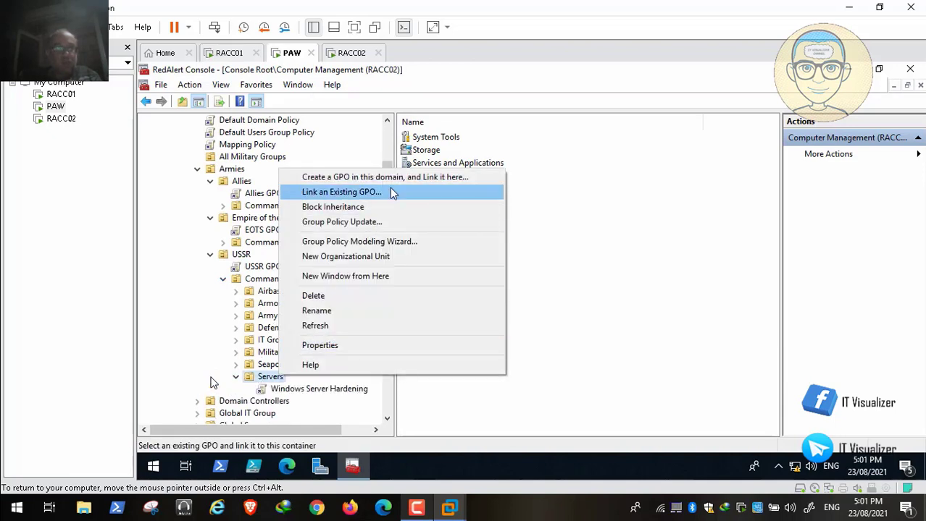
{"action": "left_click", "coordinate": [391, 193]}
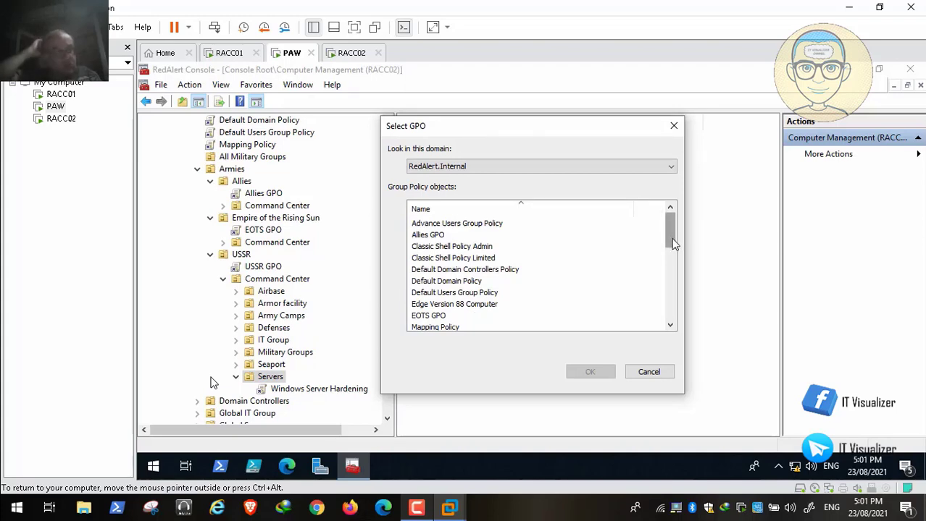
{"action": "left_click_drag", "start_coordinate": [673, 245], "coordinate": [671, 313]}
{"action": "left_click", "coordinate": [442, 317]}
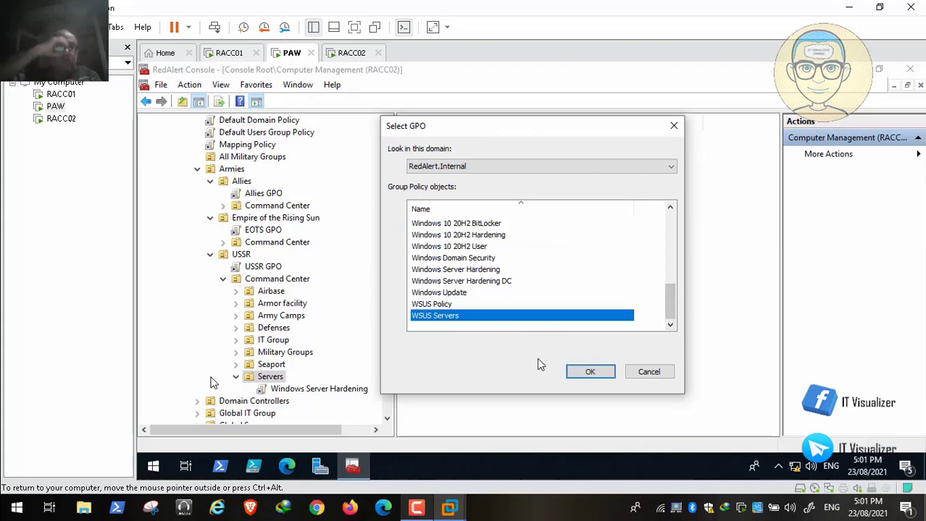
{"action": "left_click", "coordinate": [588, 372]}
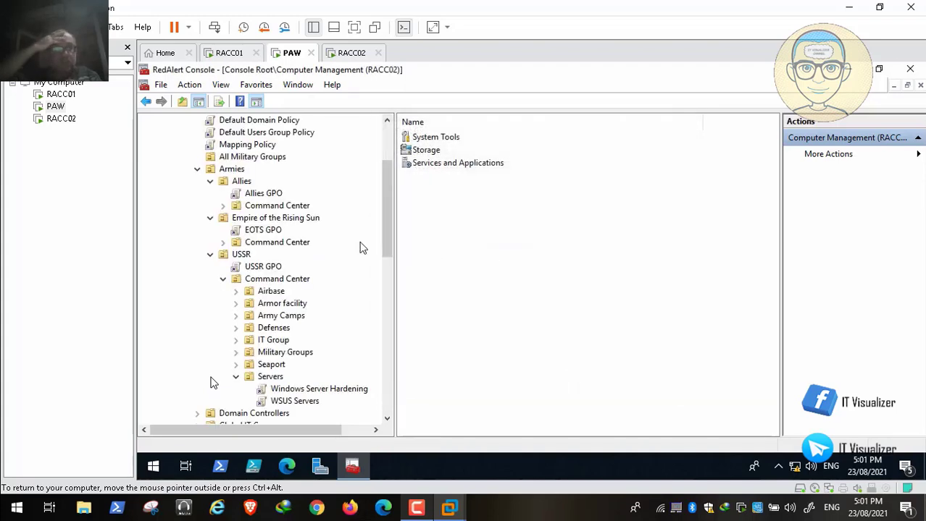
{"action": "left_click", "coordinate": [389, 138]}
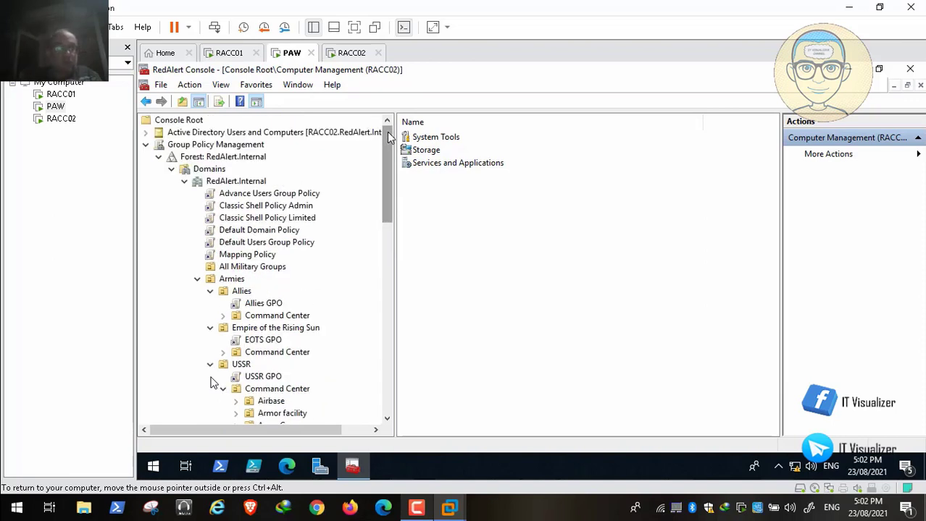
{"action": "left_click", "coordinate": [197, 279]}
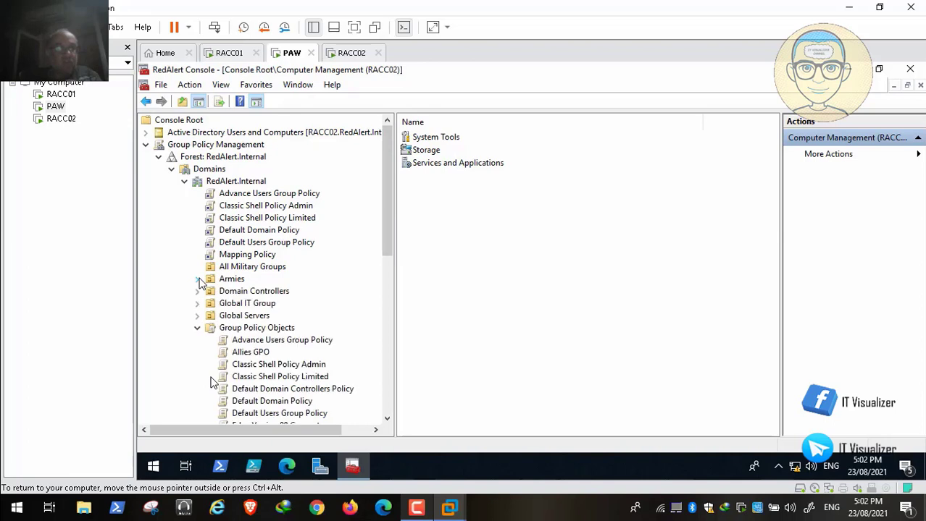
{"action": "left_click", "coordinate": [197, 328]}
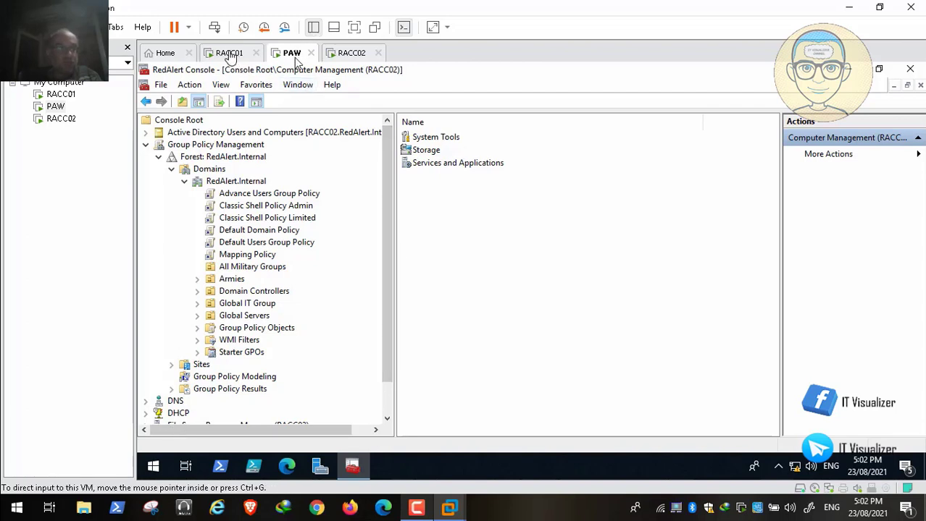
Unlock RACC01 with Ctrl+Alt+Del and sign in with the domain account's credentials
{"action": "left_click", "coordinate": [229, 53]}
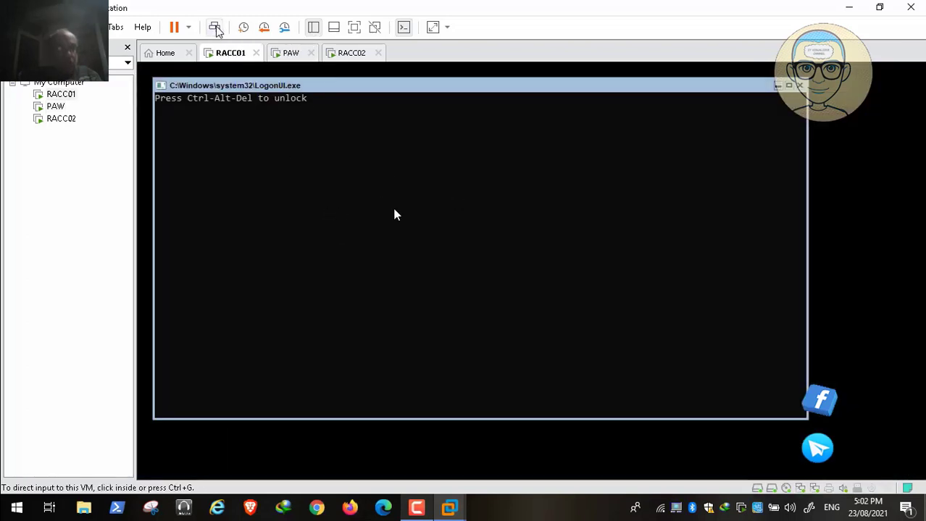
{"action": "left_click", "coordinate": [215, 28]}
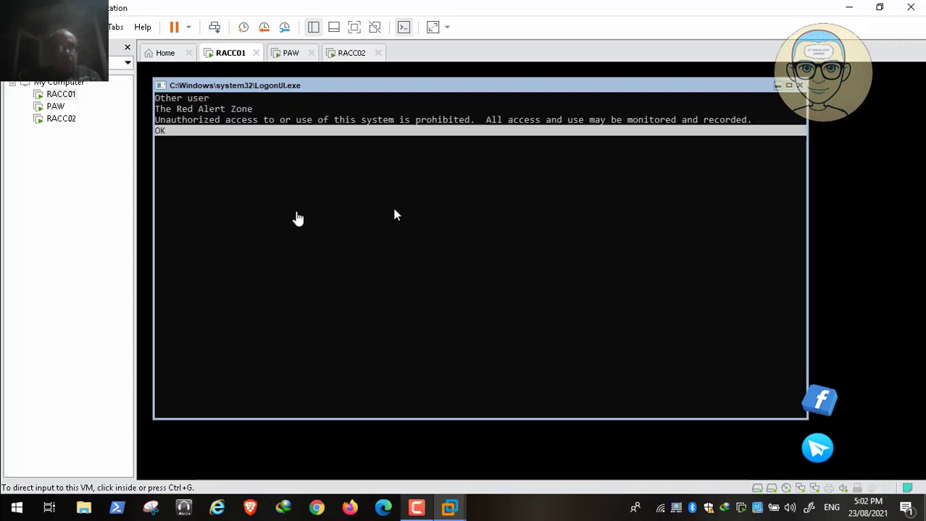
{"action": "left_click", "coordinate": [296, 189]}
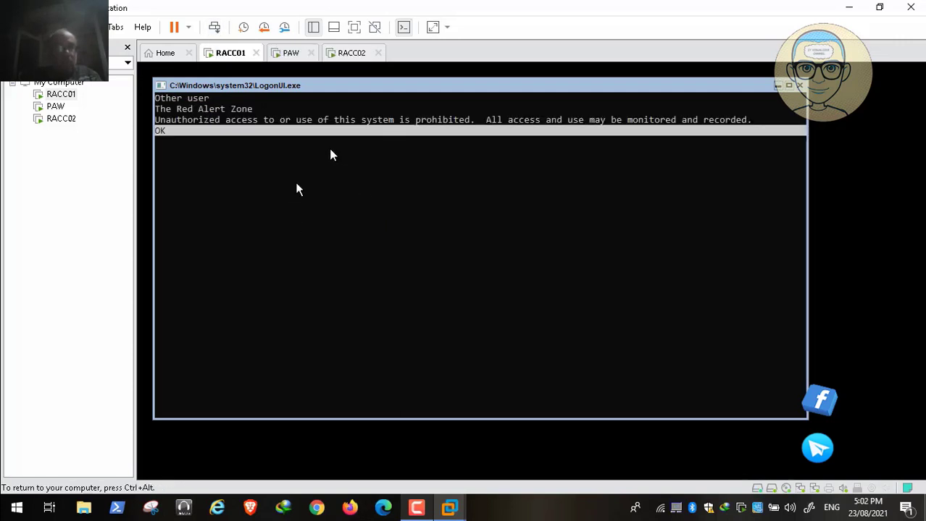
{"action": "key", "text": "Return"}
{"action": "type", "text": "kraouf"}
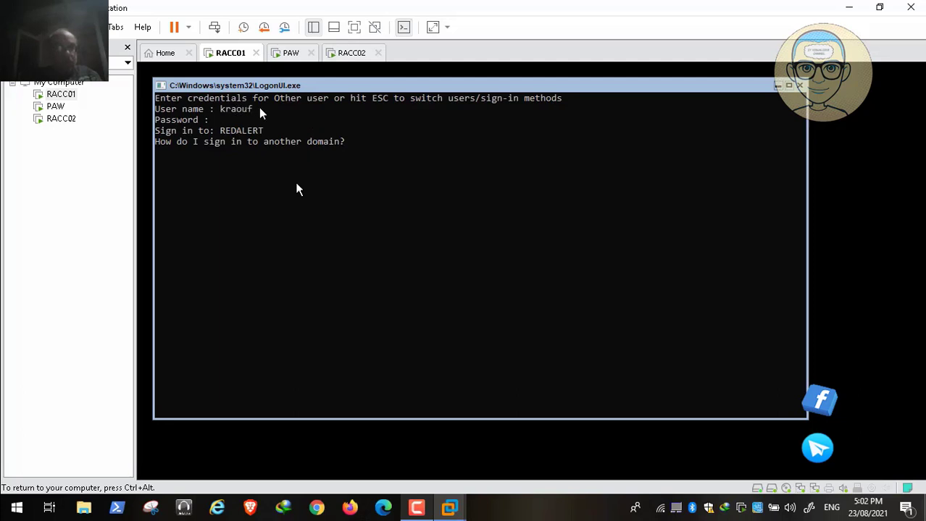
{"action": "type", "text": "***"}
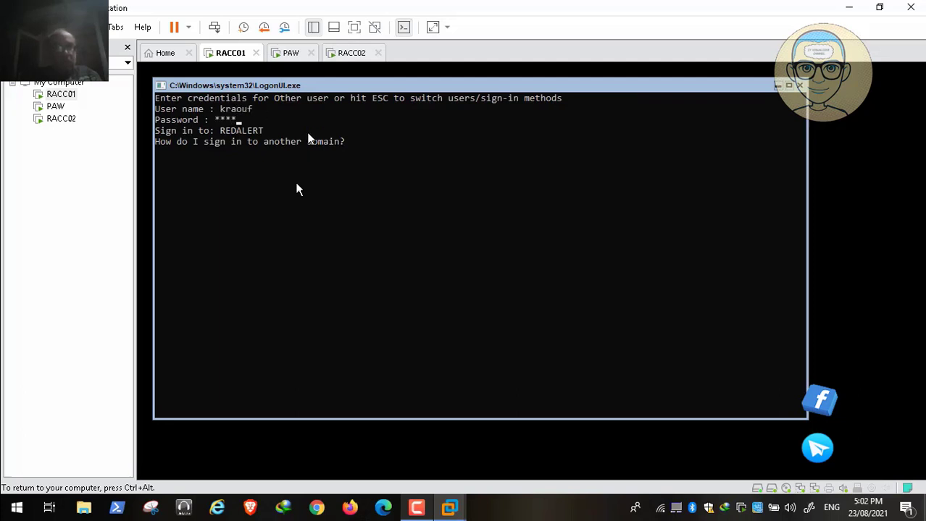
{"action": "type", "text": "****"}
{"action": "key", "text": "Return"}
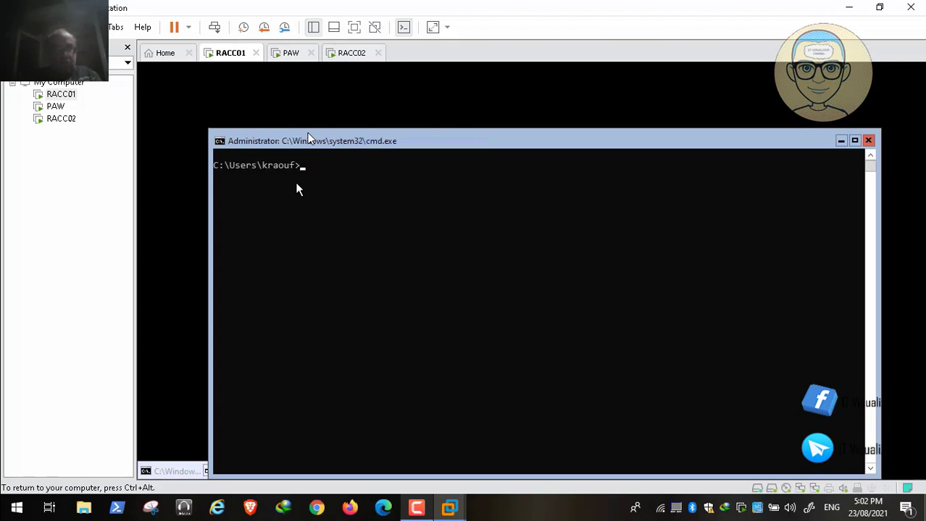
Run gpupdate /force in RACC01's command prompt until computer and user policies update
{"action": "type", "text": "gpupdate /fo"}
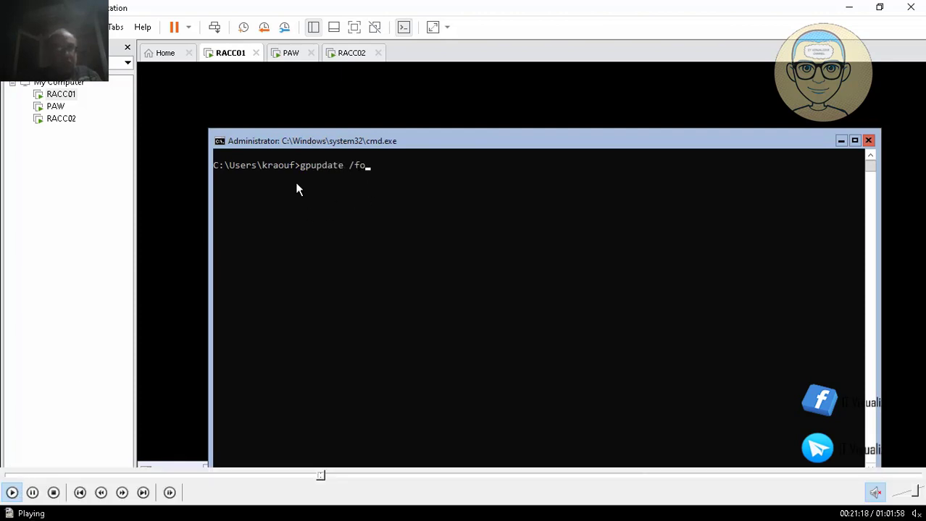
{"action": "type", "text": "rce"}
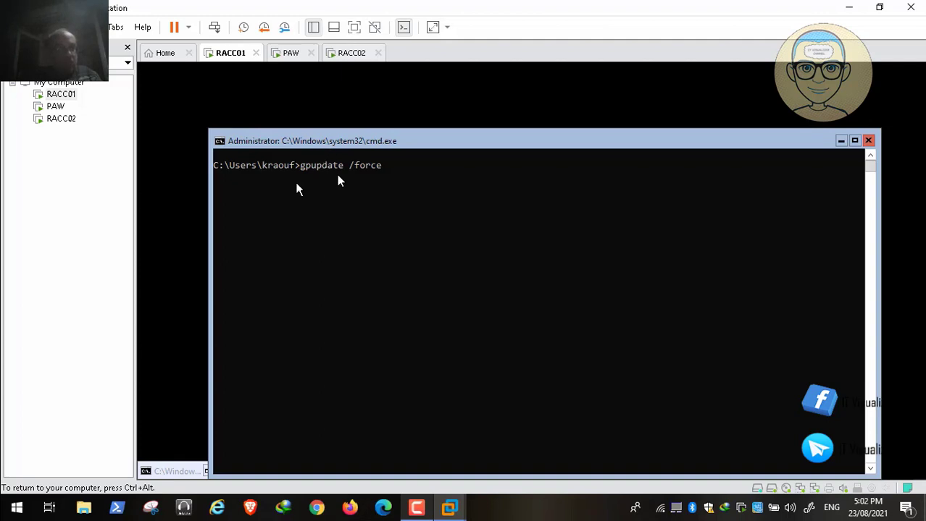
{"action": "key", "text": "space"}
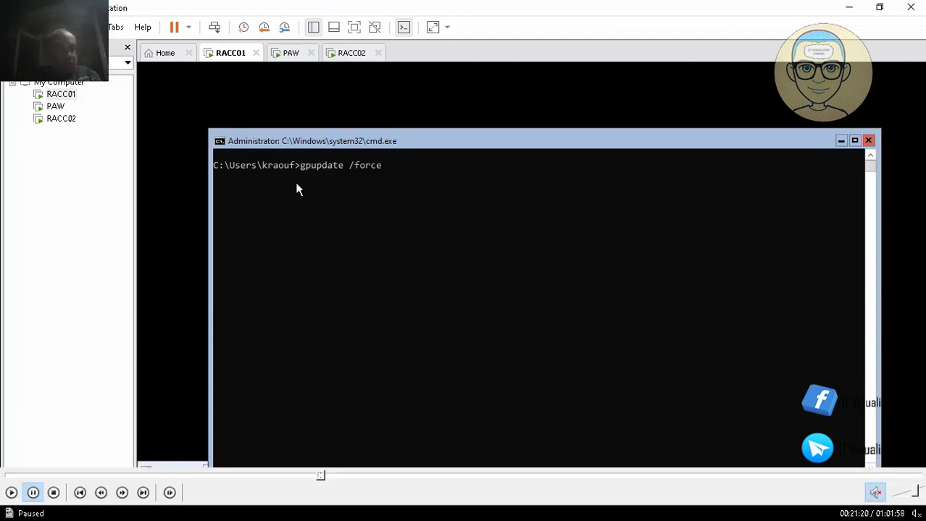
{"action": "left_click", "coordinate": [11, 494]}
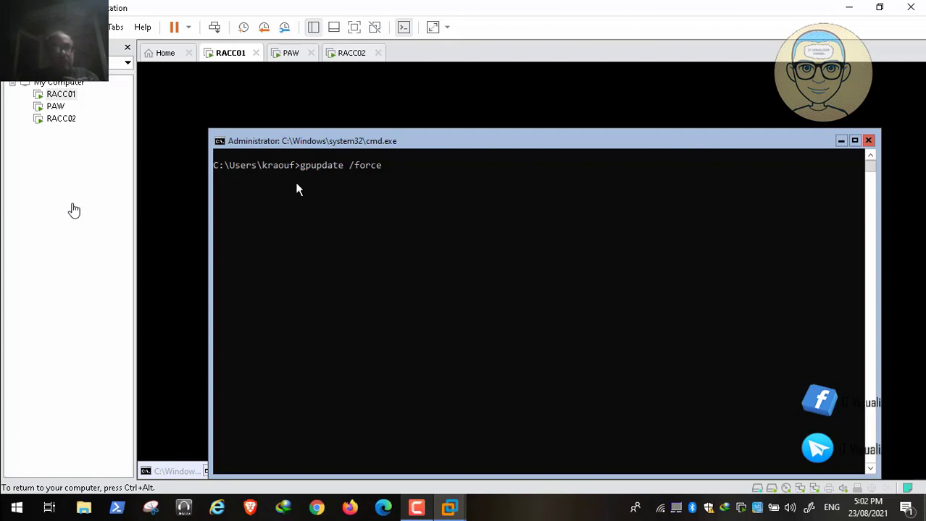
{"action": "left_click", "coordinate": [33, 493]}
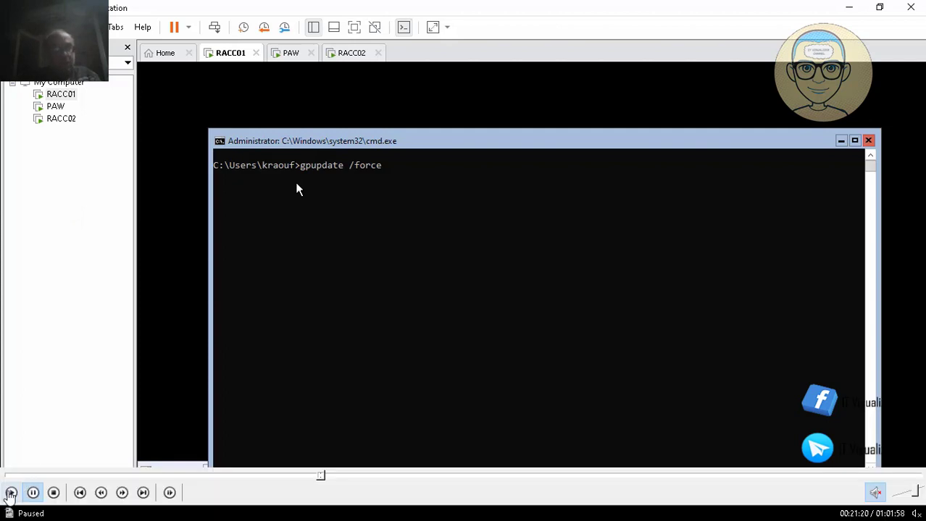
{"action": "left_click", "coordinate": [10, 491]}
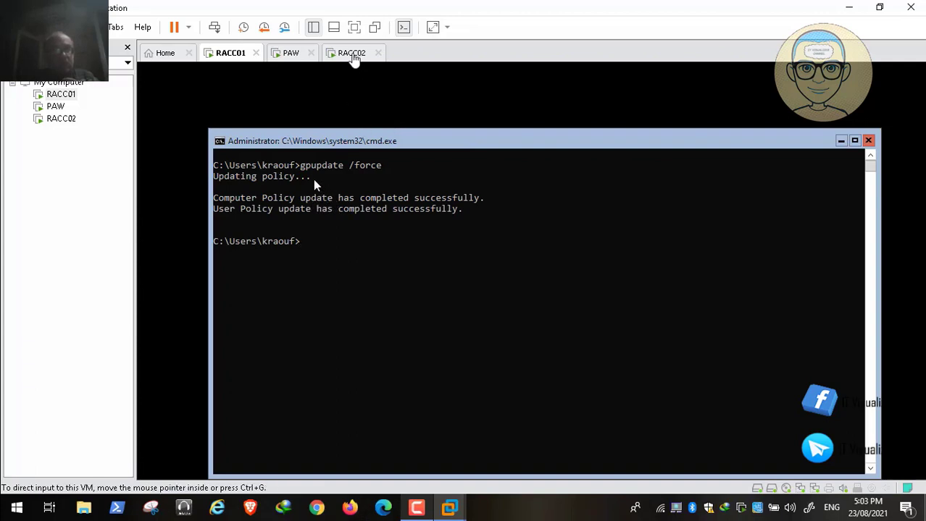
Dismiss RACC02's sign-in notice and log on with the second domain user's credentials
{"action": "left_click", "coordinate": [353, 54]}
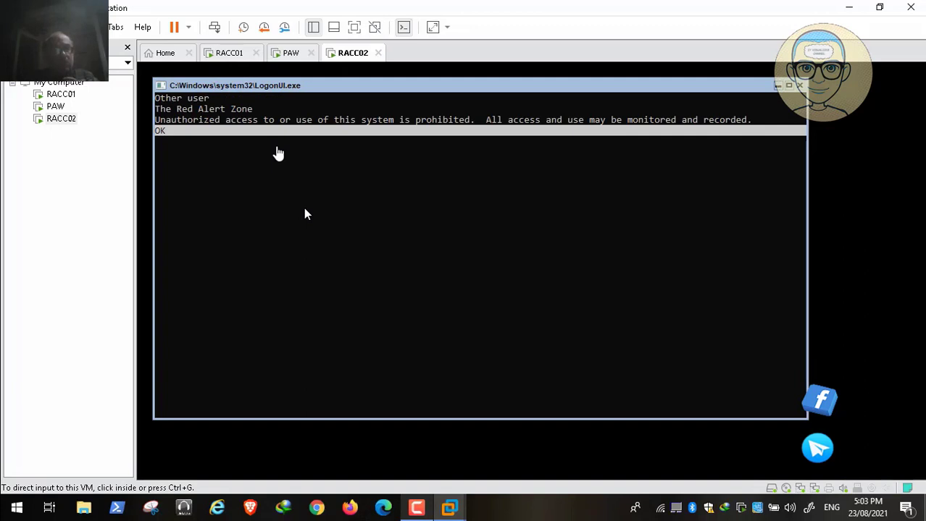
{"action": "left_click", "coordinate": [277, 150]}
{"action": "key", "text": "Return"}
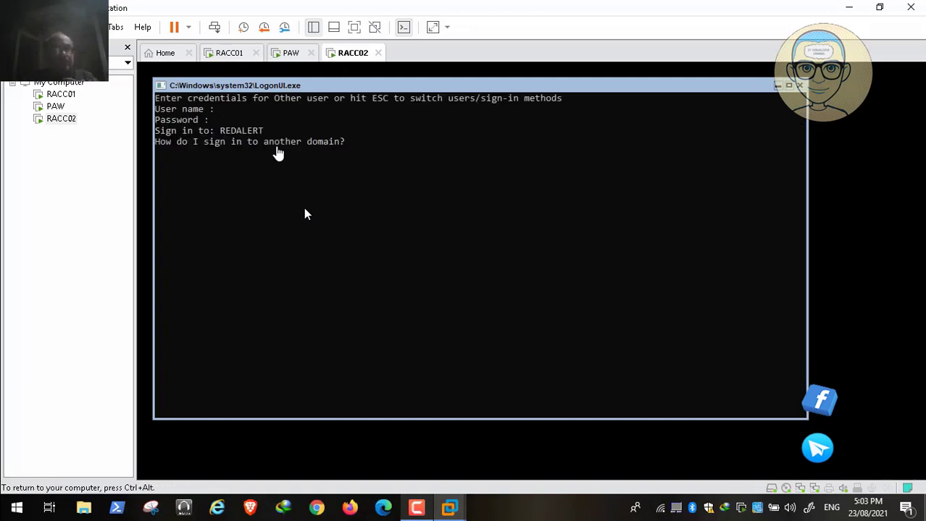
{"action": "type", "text": "kraouf"}
{"action": "type", "text": "****"}
{"action": "type", "text": "***"}
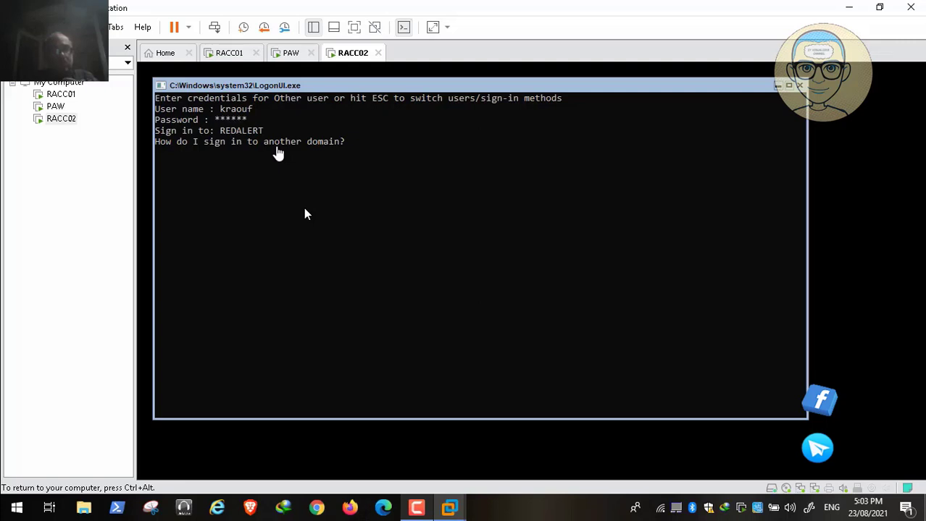
{"action": "type", "text": "**"}
{"action": "key", "text": "Return"}
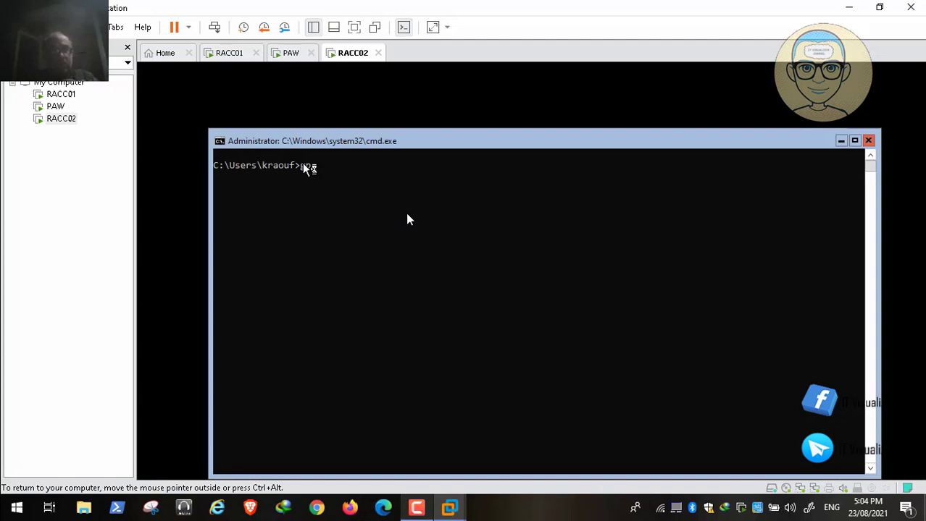
Complete and run gpupdate /force in RACC02's elevated command prompt
{"action": "type", "text": "update /force"}
{"action": "key", "text": "Return"}
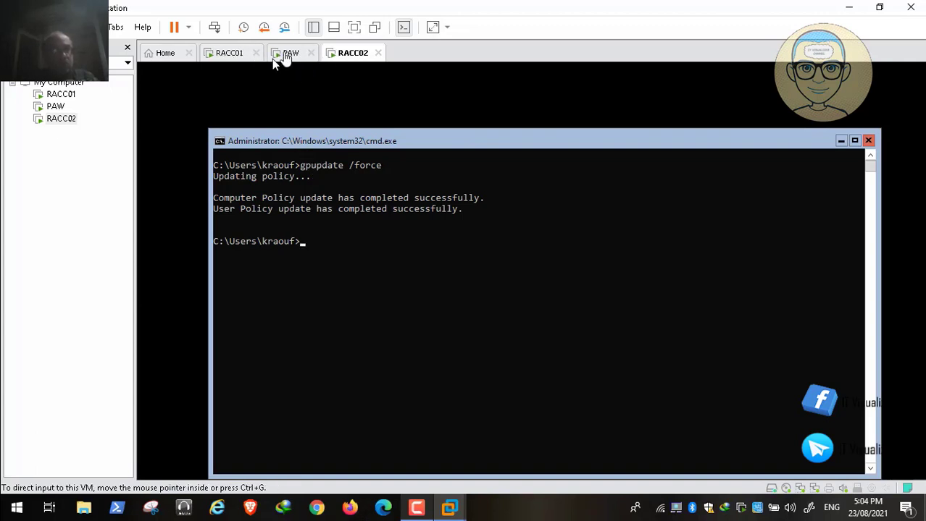
Return to the PAW machine and collapse the Domains node in the RedAlert Console tree
{"action": "left_click", "coordinate": [273, 58]}
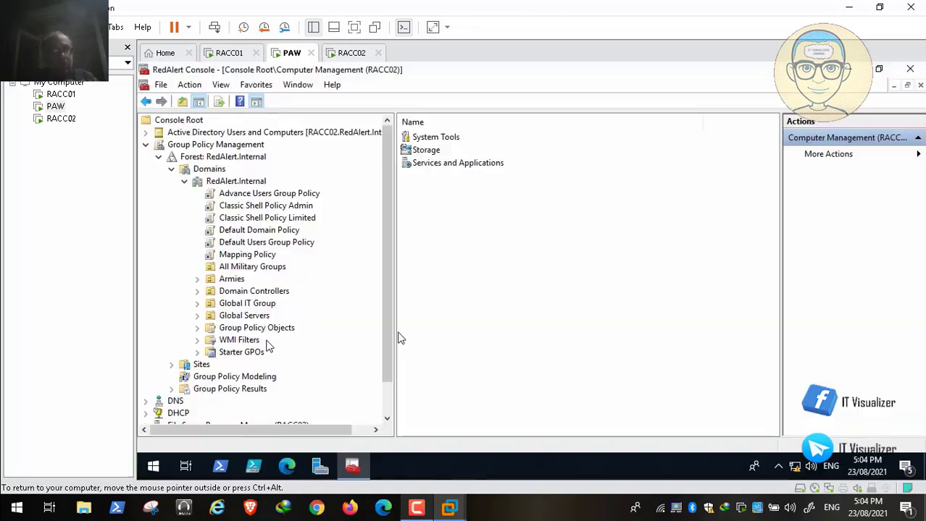
{"action": "left_click", "coordinate": [170, 169]}
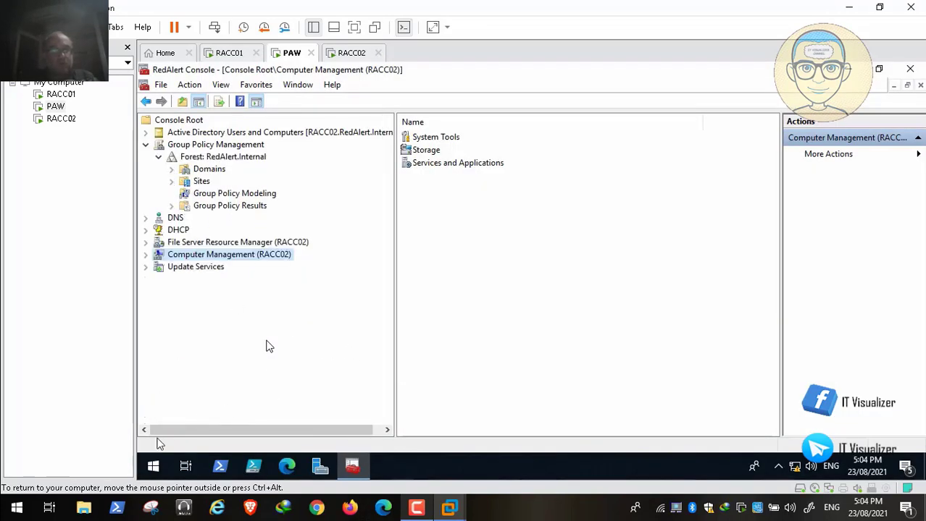
{"action": "left_click", "coordinate": [153, 467]}
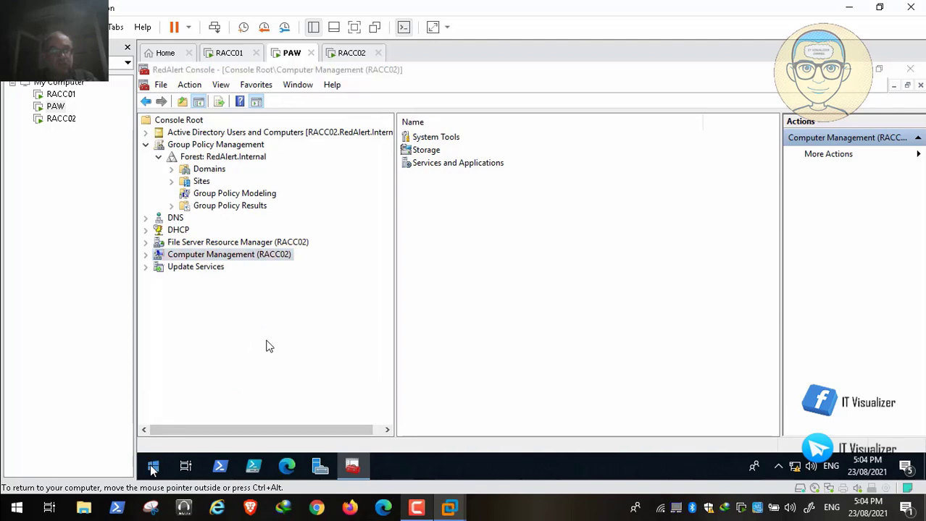
Run gpupdate /force from the Run box on PAW, then dismiss the news notifications
{"action": "left_click", "coordinate": [204, 404]}
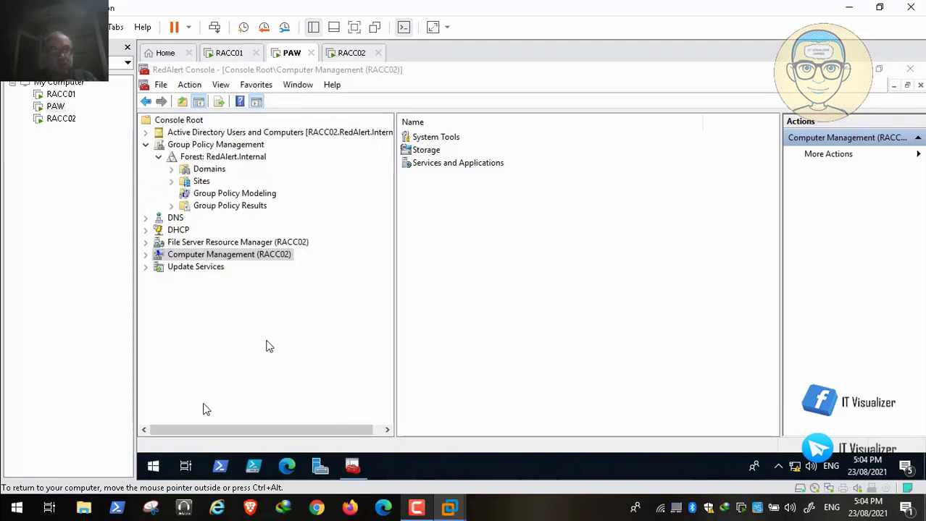
{"action": "key", "text": "BackSpace"}
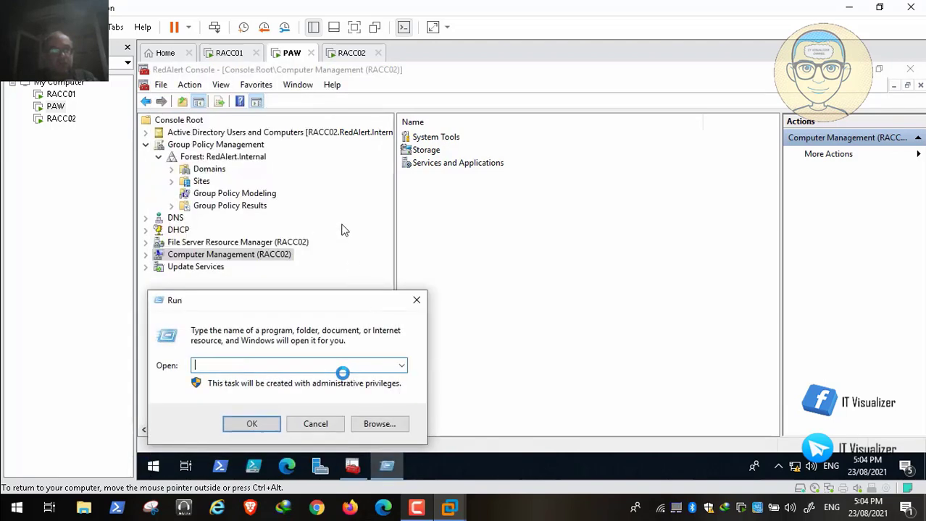
{"action": "type", "text": "gpupdate /"}
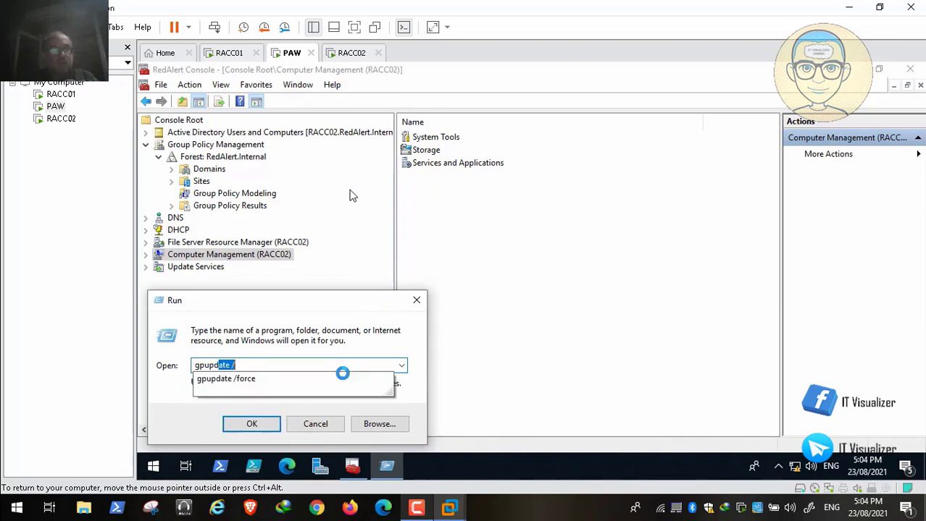
{"action": "key", "text": "Down"}
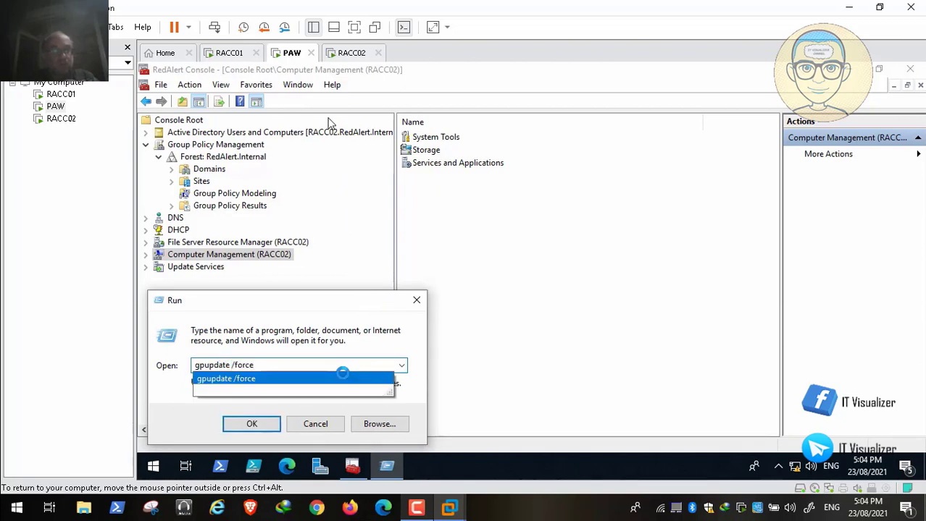
{"action": "key", "text": "Return"}
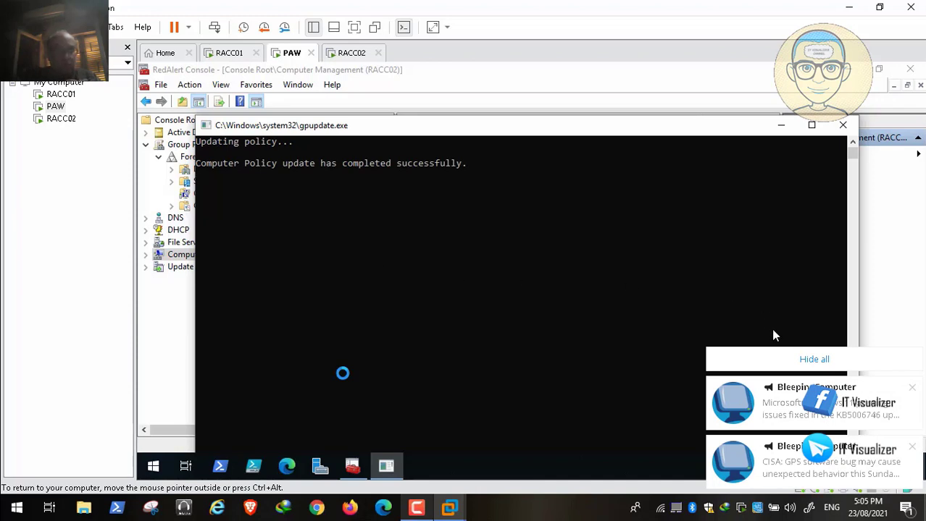
{"action": "left_click", "coordinate": [809, 361]}
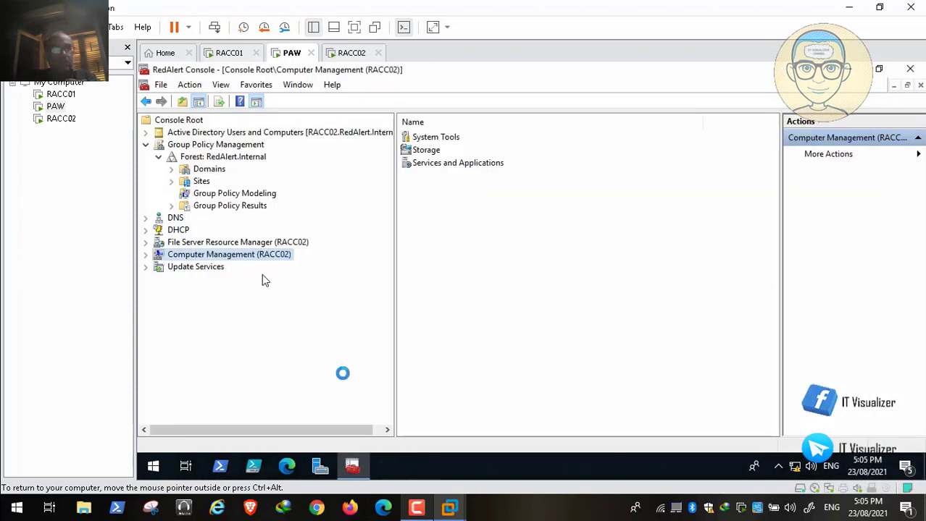
Expand Update Services to RACC02.REDALERT.INTERNAL > Computers > All Computers > Unassigned Computers
{"action": "left_click", "coordinate": [146, 267]}
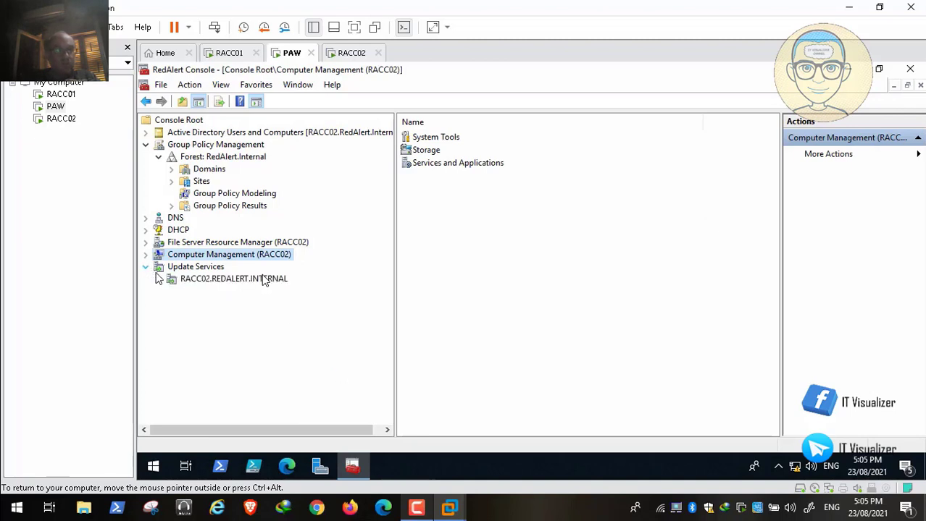
{"action": "left_click", "coordinate": [158, 280]}
{"action": "left_click", "coordinate": [172, 303]}
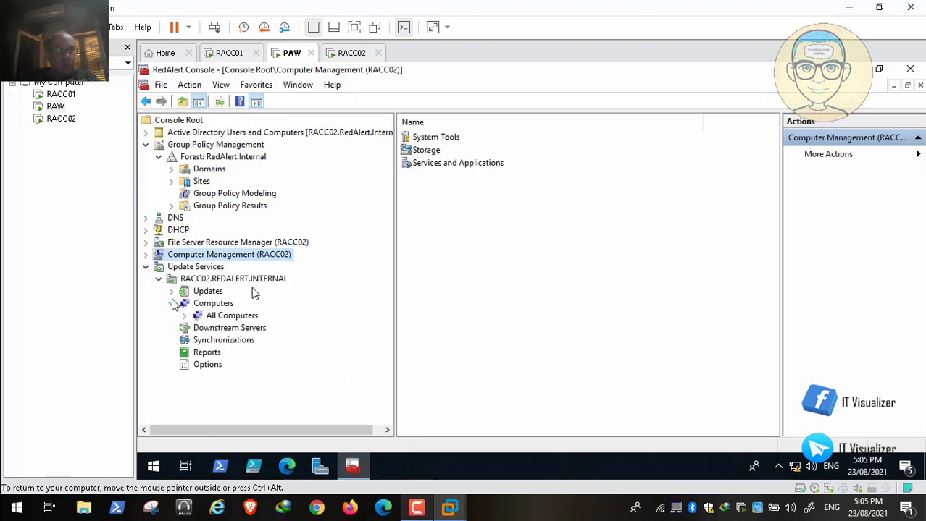
{"action": "left_click", "coordinate": [185, 316]}
{"action": "left_click", "coordinate": [239, 328]}
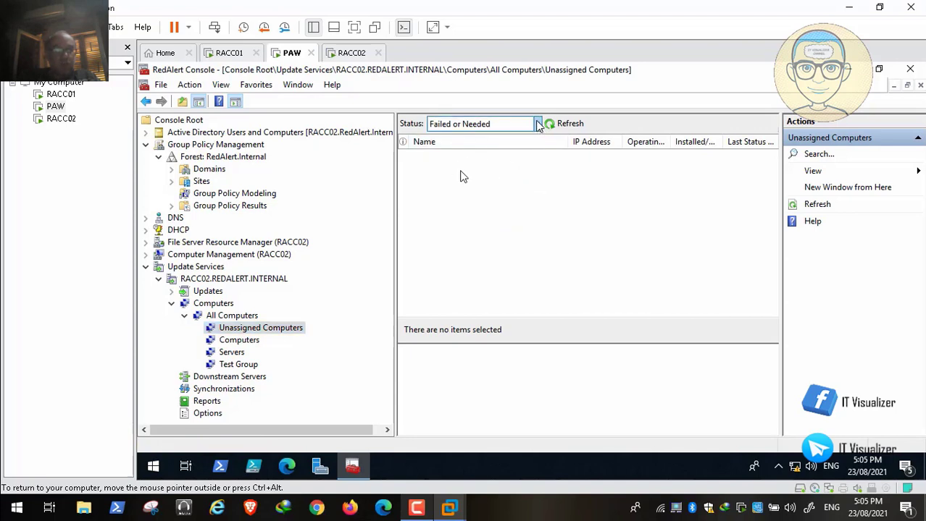
Refresh Unassigned Computers with status Any, then Failed or Needed, and show the WSUS overview
{"action": "left_click", "coordinate": [537, 125]}
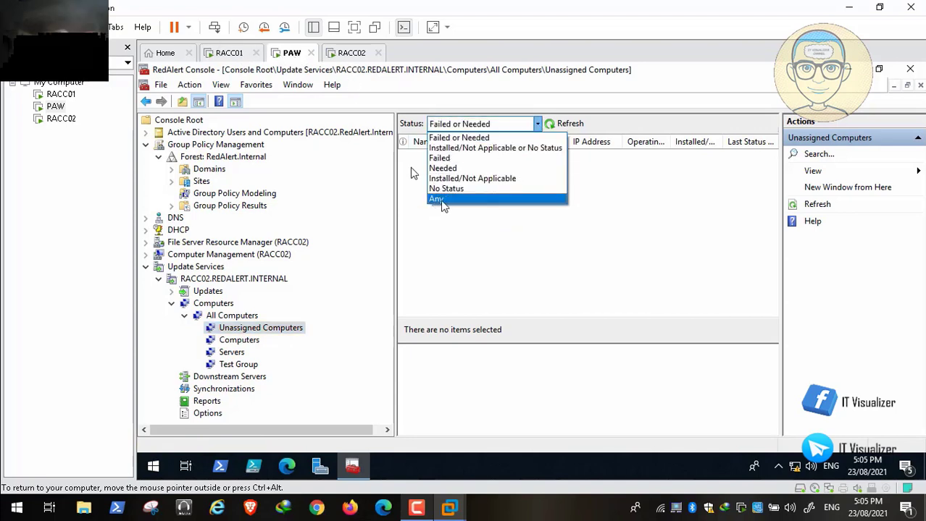
{"action": "left_click", "coordinate": [439, 200]}
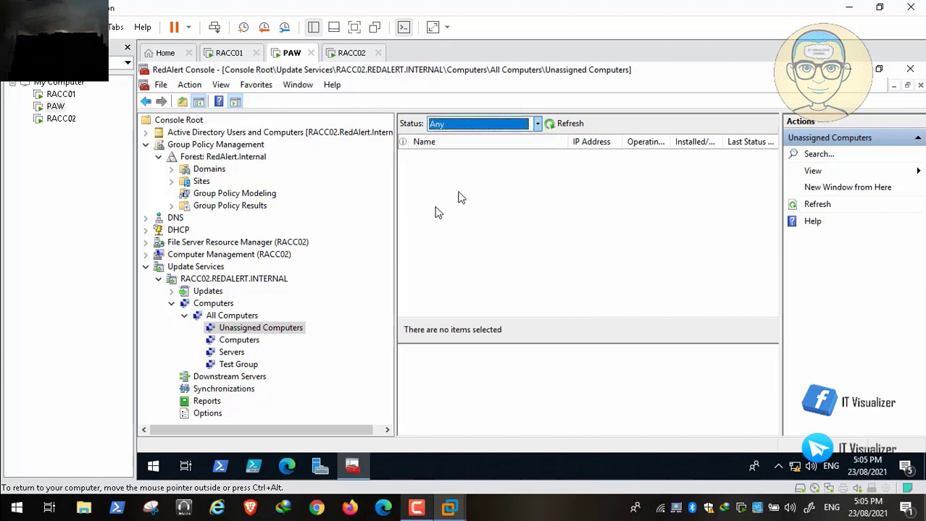
{"action": "left_click", "coordinate": [569, 126]}
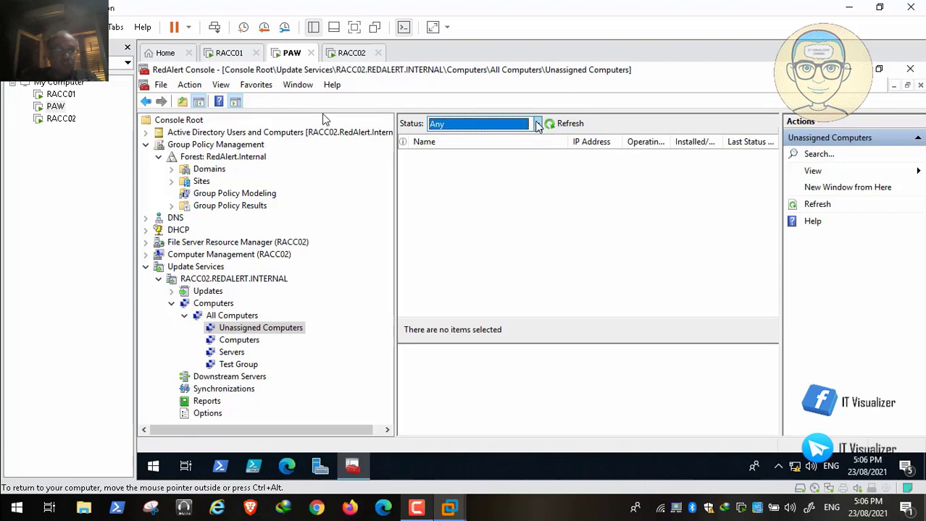
{"action": "left_click", "coordinate": [538, 124]}
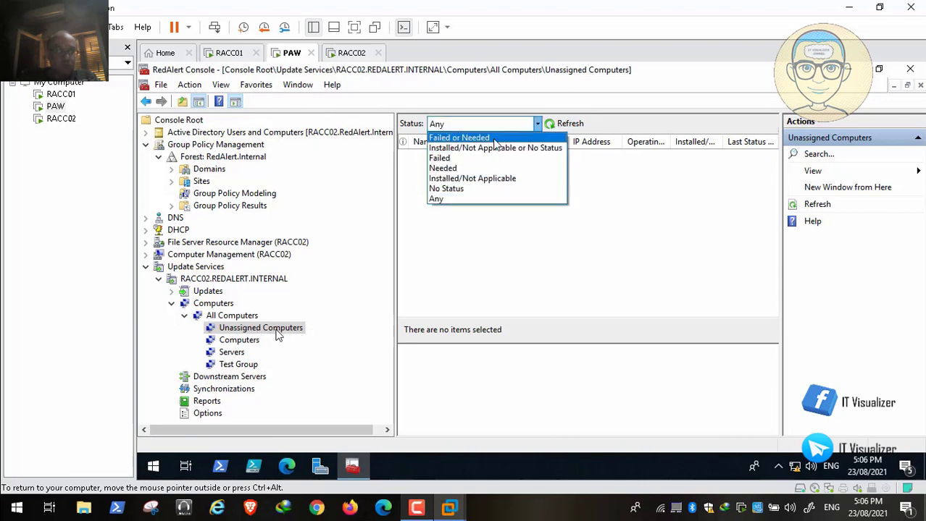
{"action": "left_click", "coordinate": [464, 137]}
{"action": "left_click", "coordinate": [561, 124]}
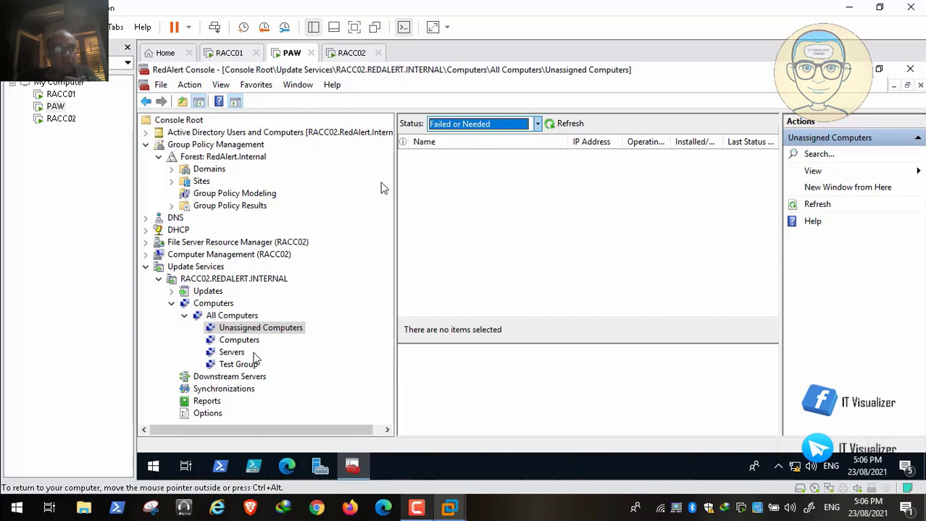
{"action": "left_click", "coordinate": [210, 267]}
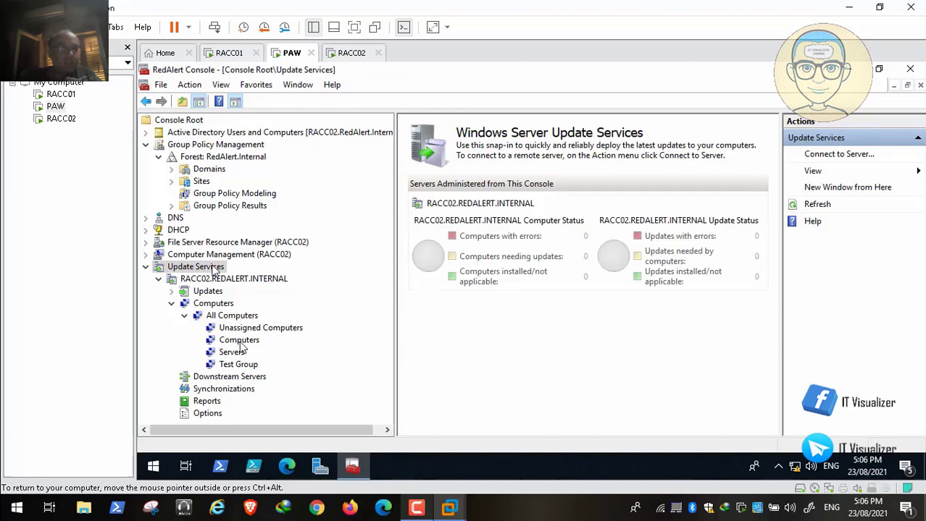
Review the RACC02.REDALERT.INTERNAL server summary, then collapse the Update Services branch
{"action": "left_click", "coordinate": [232, 278]}
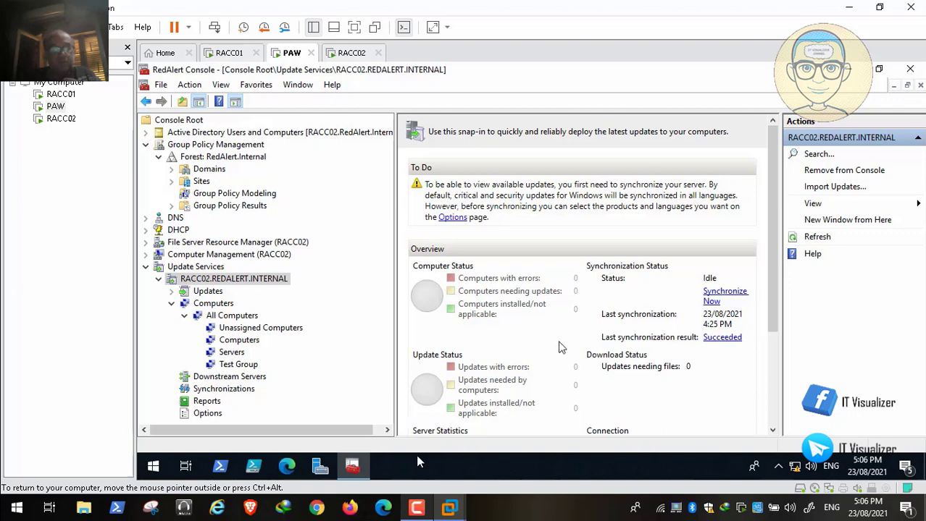
{"action": "left_click", "coordinate": [416, 508]}
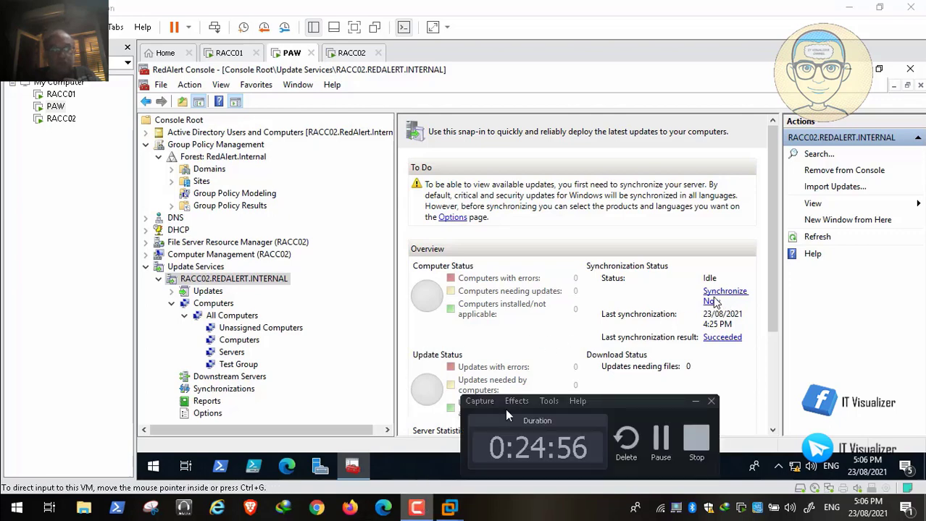
{"action": "left_click", "coordinate": [694, 404]}
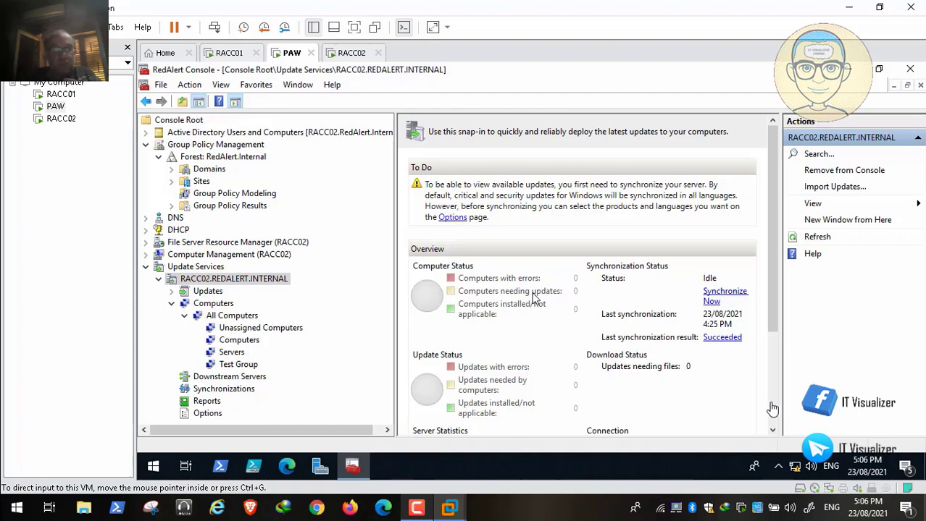
{"action": "scroll", "coordinate": [773, 423], "scroll_direction": "down", "scroll_amount": 5}
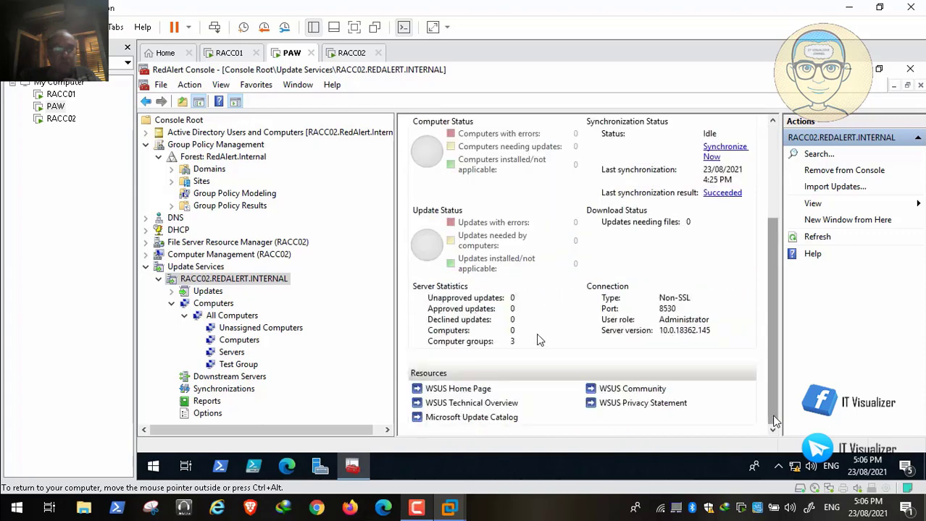
{"action": "scroll", "coordinate": [476, 247], "scroll_direction": "up", "scroll_amount": 5}
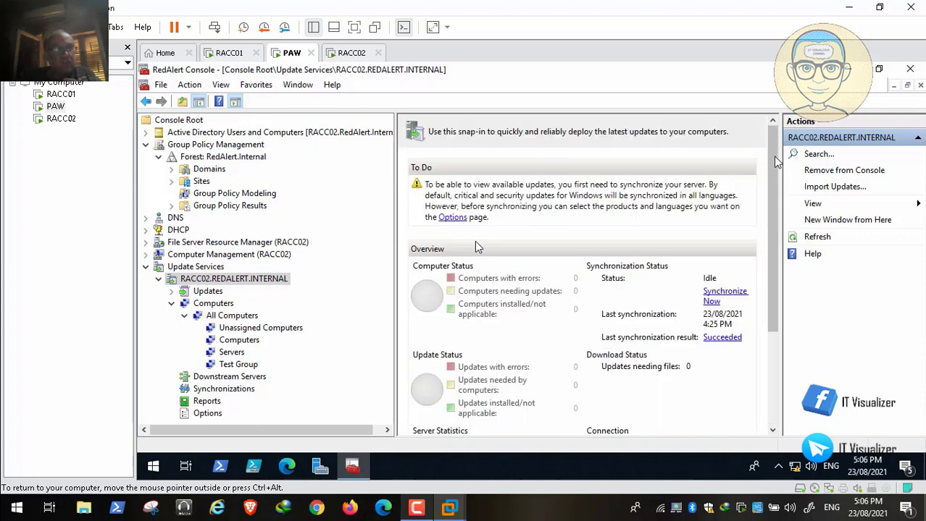
{"action": "left_click", "coordinate": [145, 267]}
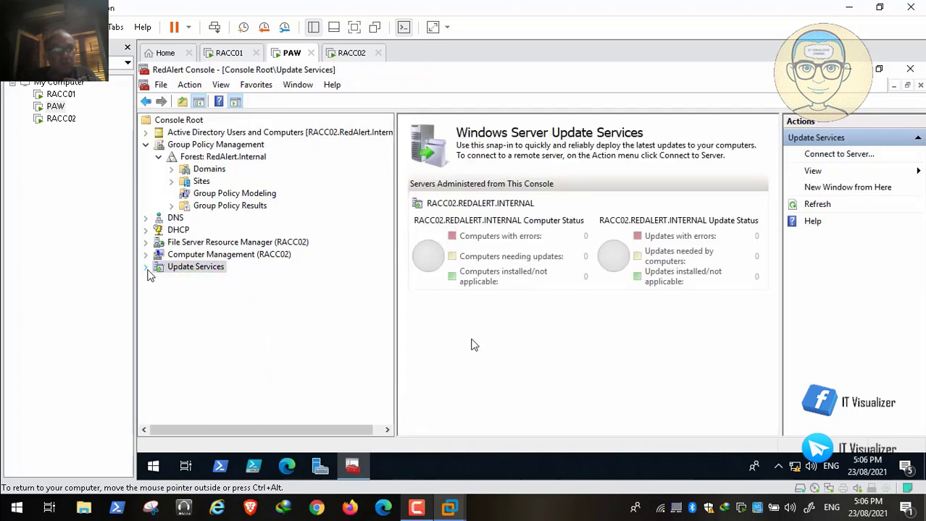
Add a Services snap-in managing the remote computer RACC02 via Add or Remove Snap-ins
{"action": "left_click", "coordinate": [161, 85]}
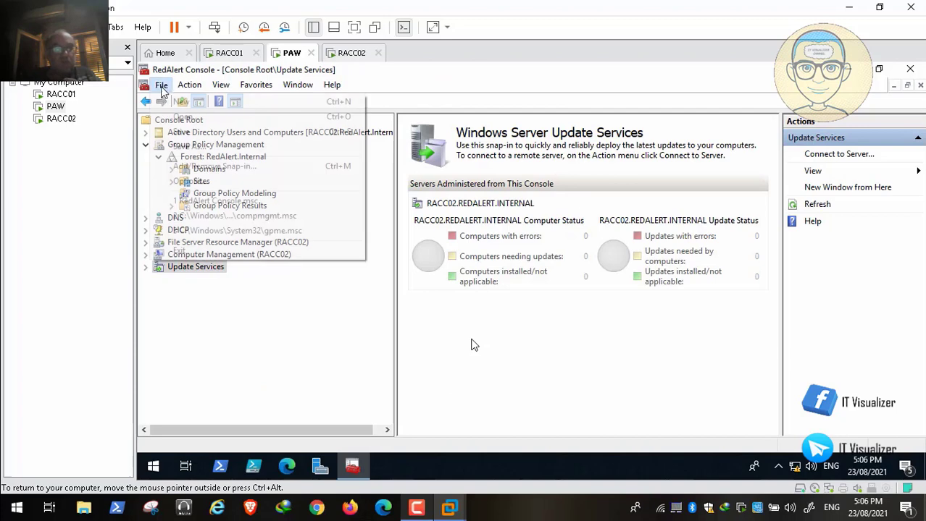
{"action": "left_click", "coordinate": [252, 170]}
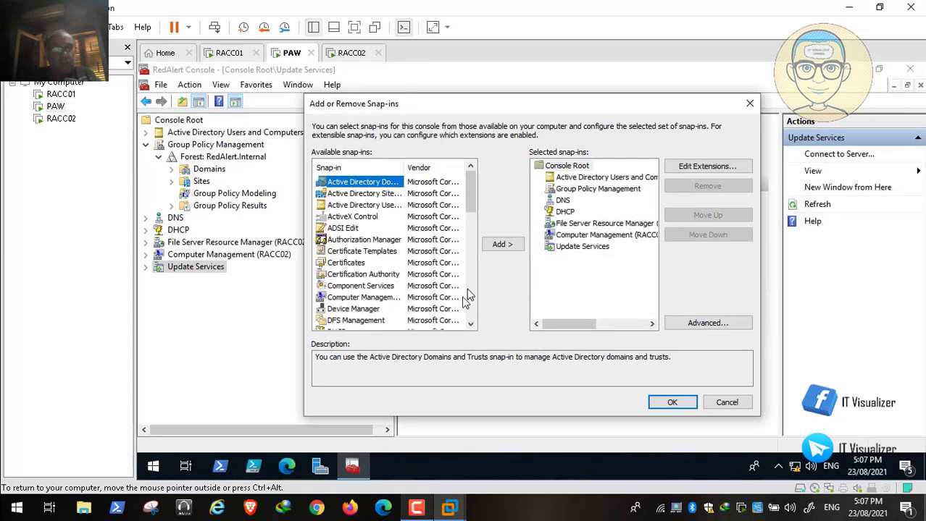
{"action": "scroll", "coordinate": [467, 295], "scroll_direction": "down", "scroll_amount": 10}
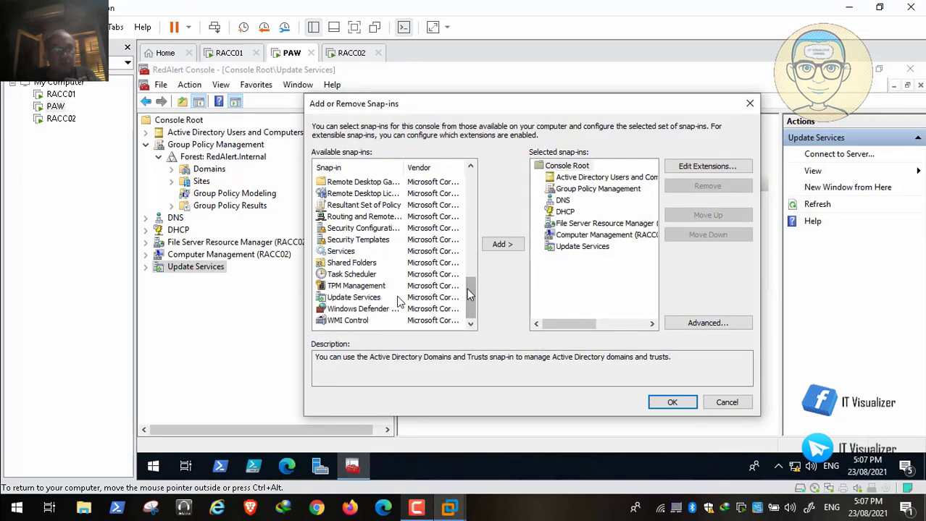
{"action": "left_click", "coordinate": [352, 254]}
{"action": "left_click", "coordinate": [507, 247]}
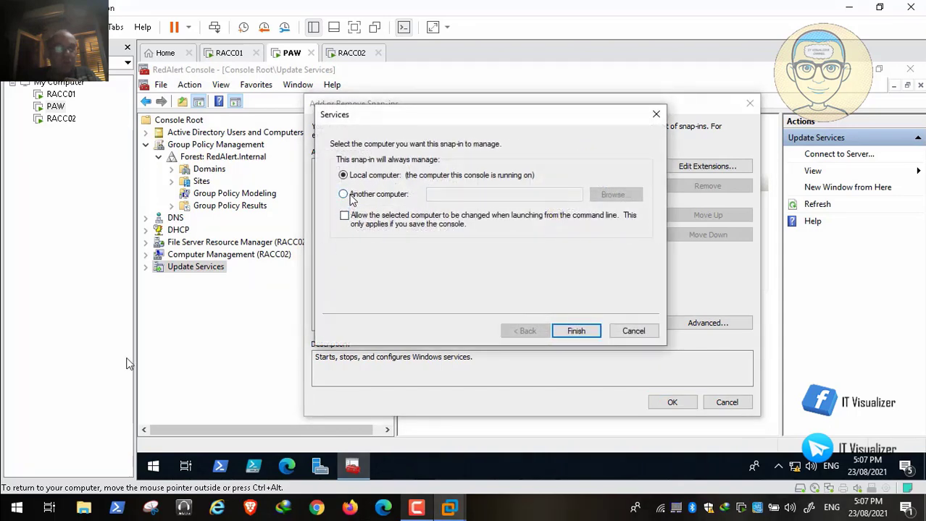
{"action": "mouse_move", "coordinate": [42, 486]}
{"action": "left_click", "coordinate": [344, 194]}
{"action": "left_click", "coordinate": [442, 195]}
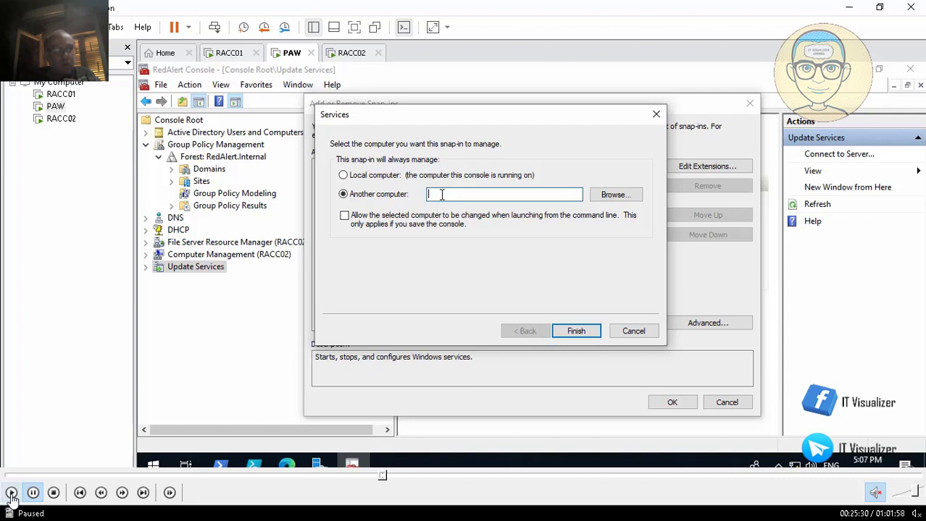
{"action": "left_click", "coordinate": [11, 495]}
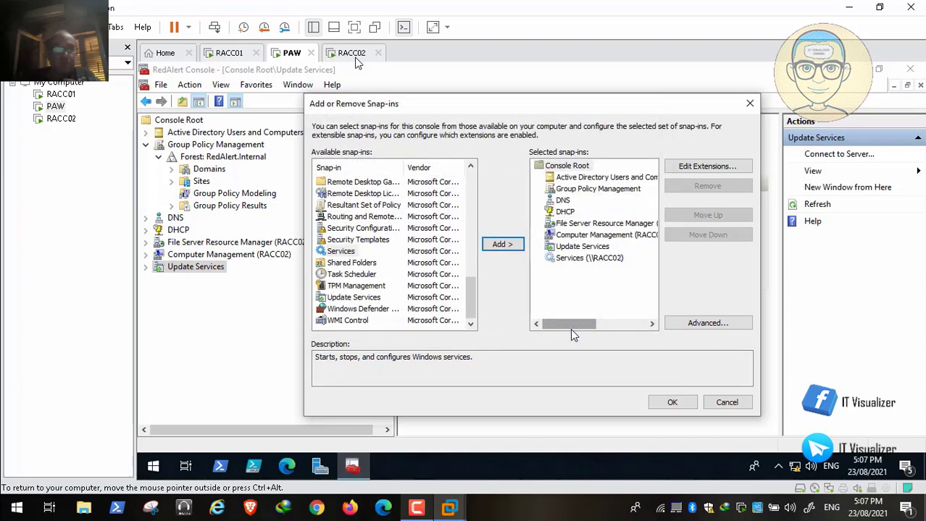
{"action": "left_click", "coordinate": [673, 404]}
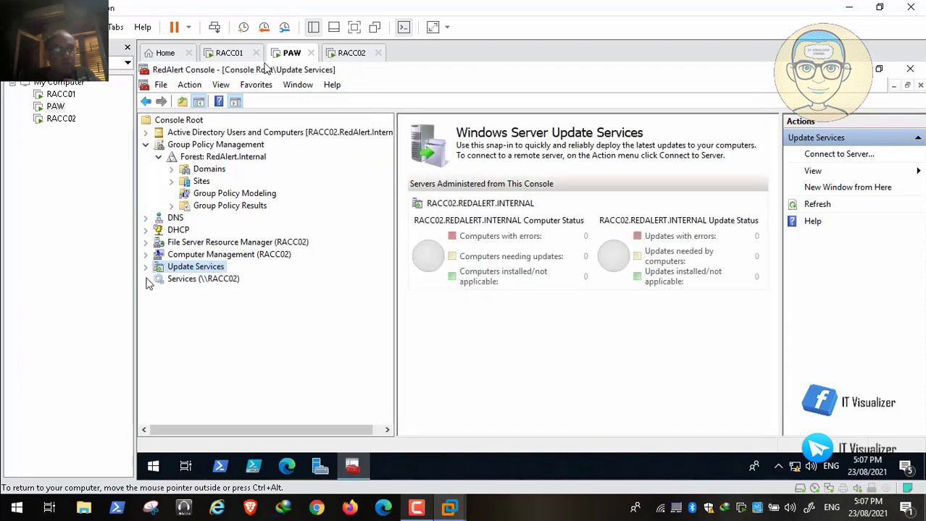
List RACC02's services in the Standard view, scrolling through their status and startup types
{"action": "left_click", "coordinate": [175, 282]}
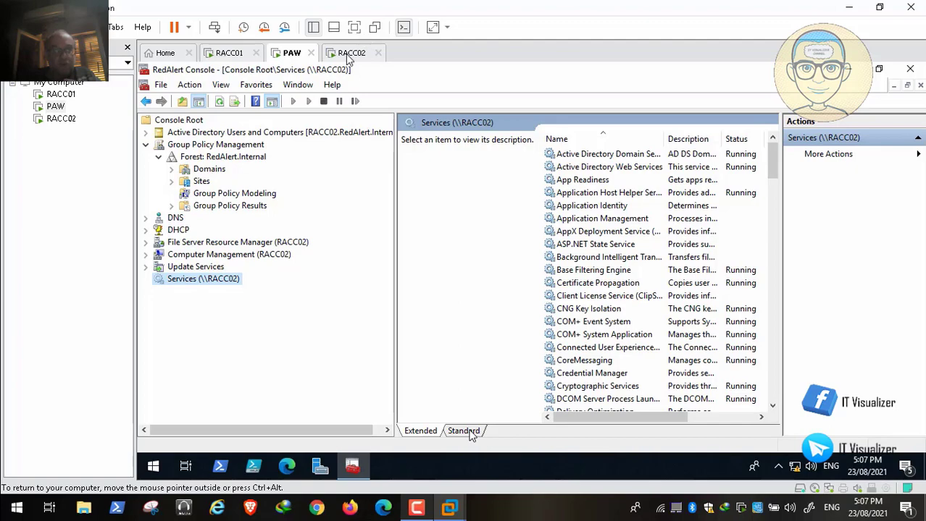
{"action": "left_click", "coordinate": [467, 432]}
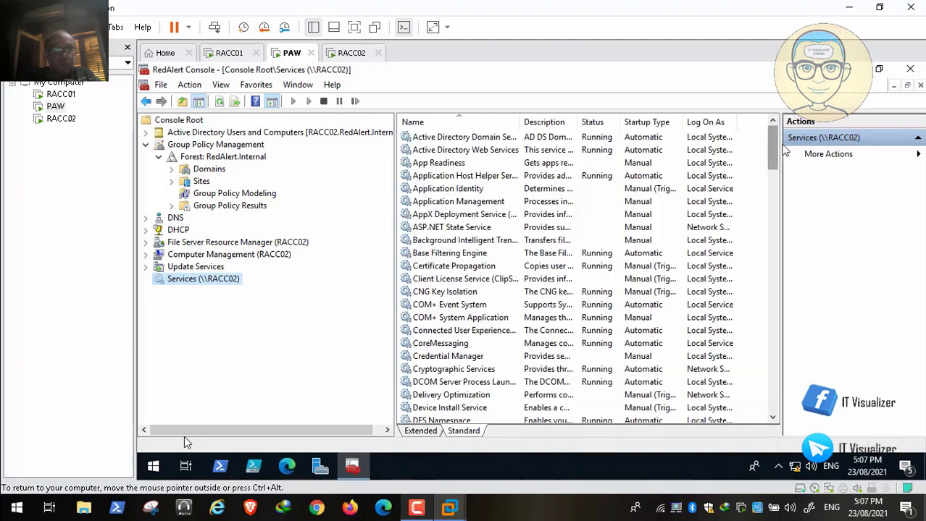
{"action": "left_click_drag", "start_coordinate": [771, 147], "coordinate": [771, 373]}
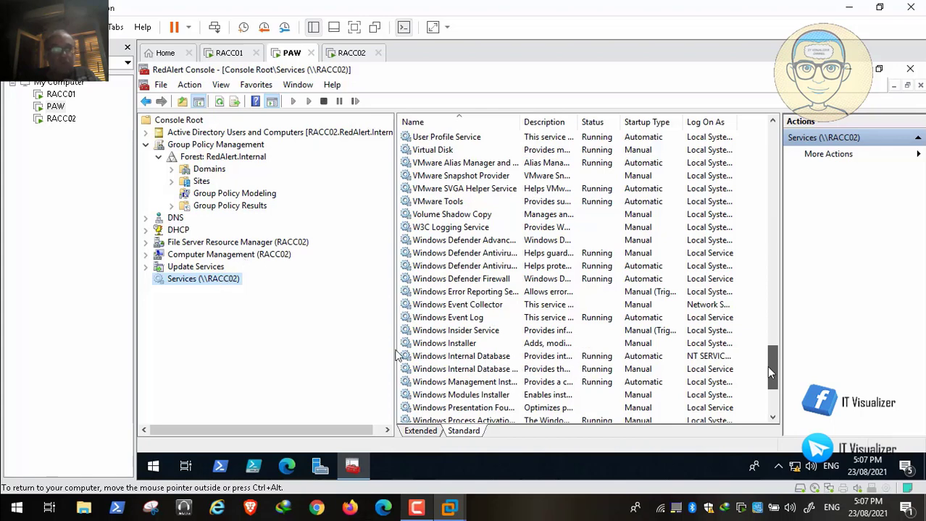
{"action": "left_click", "coordinate": [10, 496]}
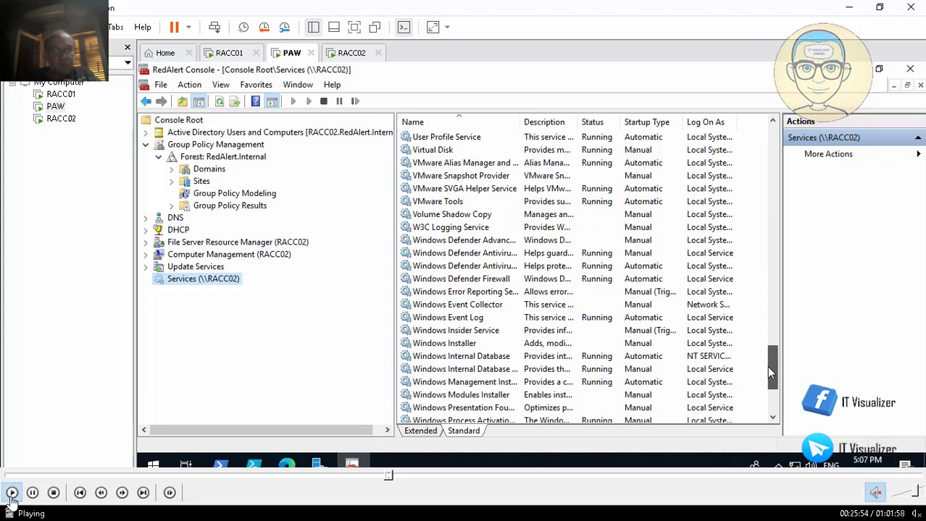
{"action": "mouse_move", "coordinate": [33, 495]}
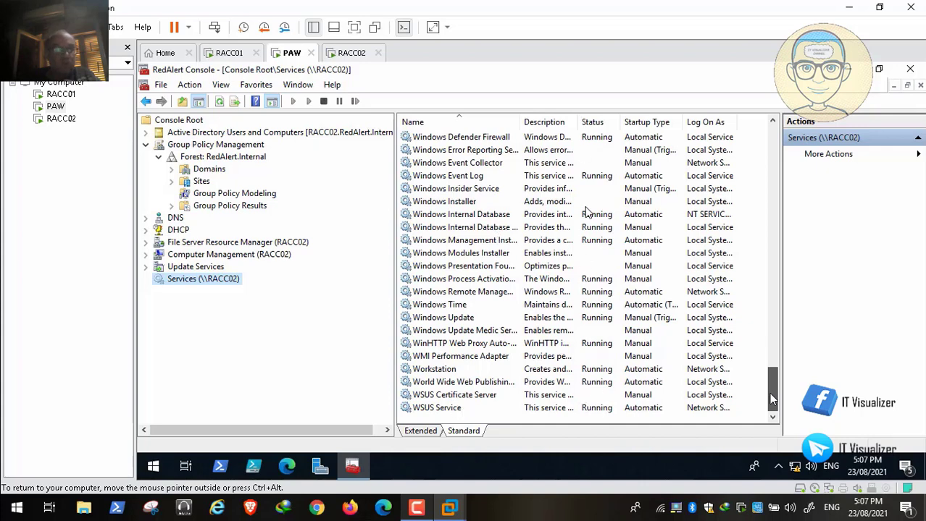
{"action": "left_click", "coordinate": [14, 490]}
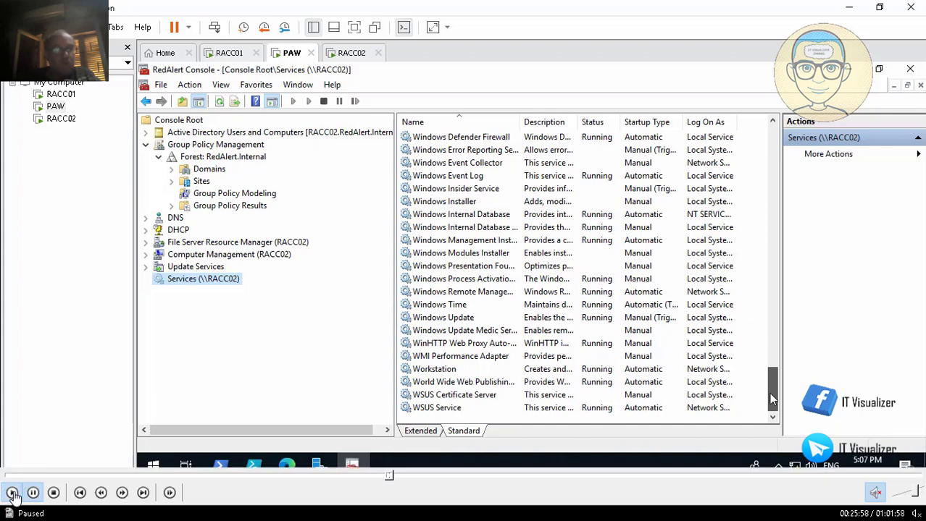
{"action": "left_click", "coordinate": [12, 492]}
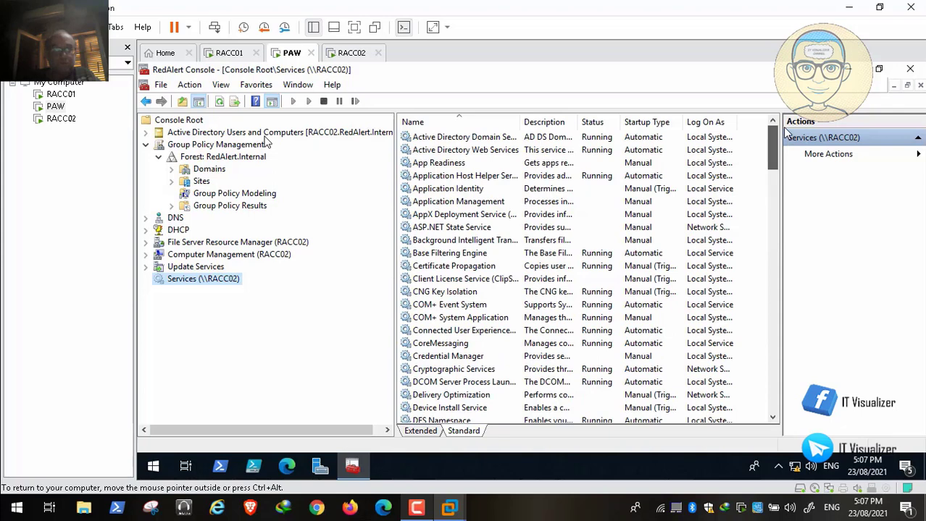
Expand Active Directory Users and Computers > RedAlert.Internal > Armies
{"action": "left_click", "coordinate": [145, 134]}
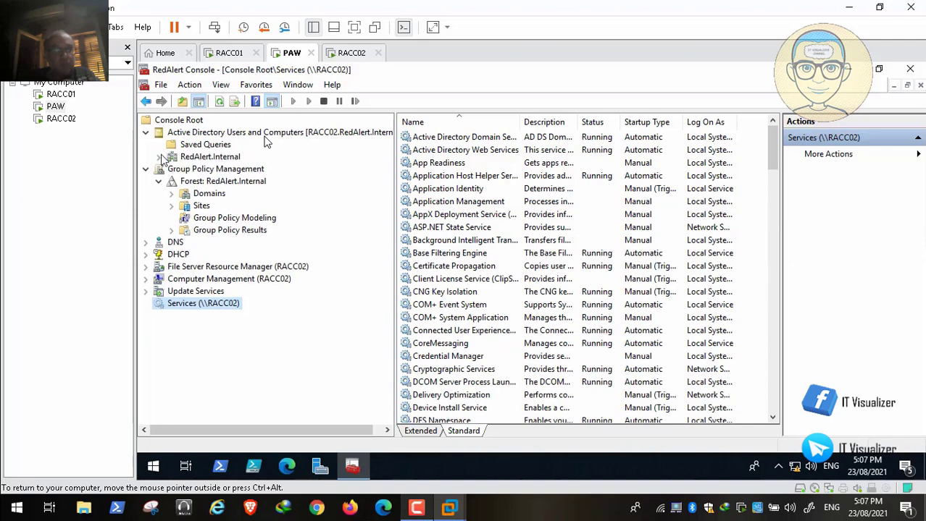
{"action": "left_click", "coordinate": [159, 158]}
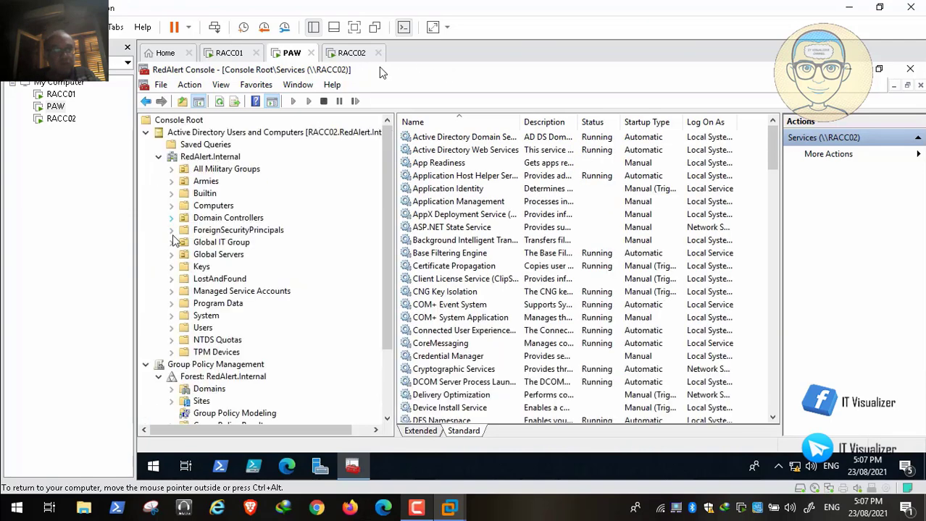
{"action": "left_click", "coordinate": [171, 181]}
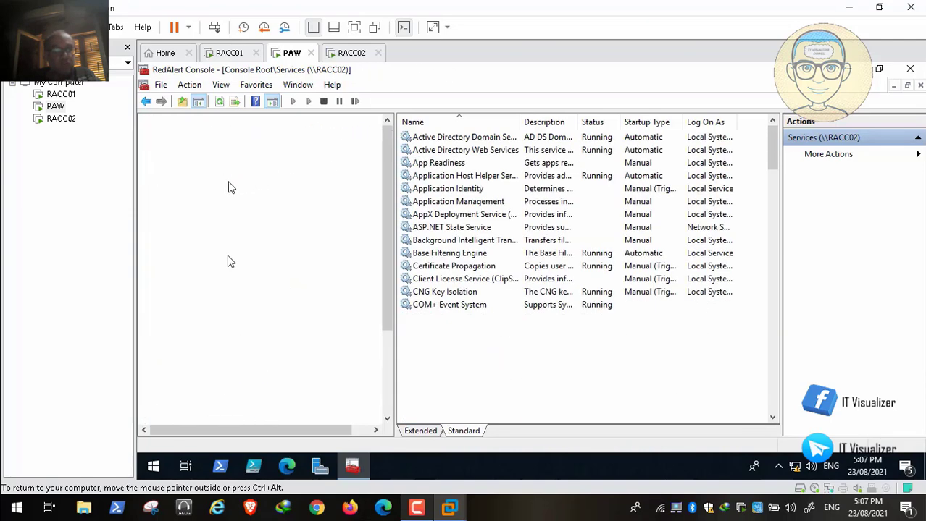
Expand Allies > Command Center > Armor facility and show the AlKhalid II OU's contents
{"action": "left_click", "coordinate": [184, 194]}
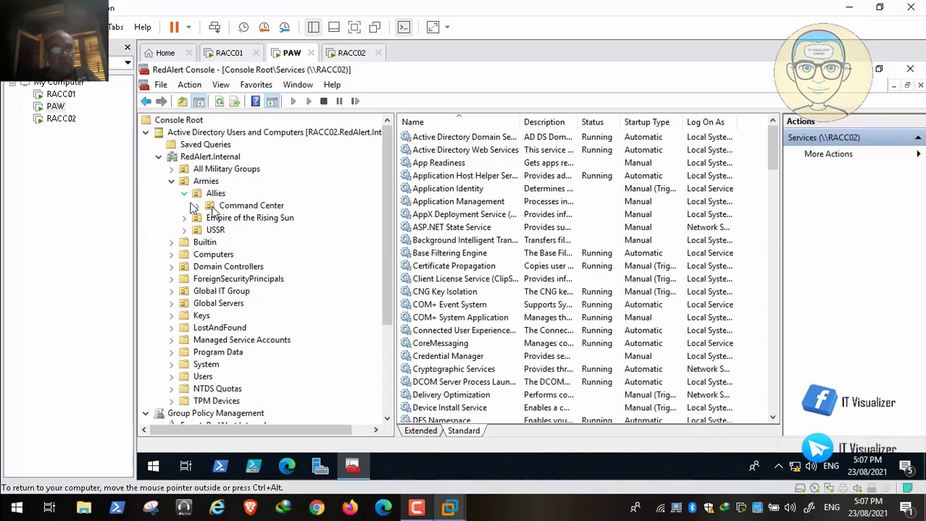
{"action": "left_click", "coordinate": [197, 205]}
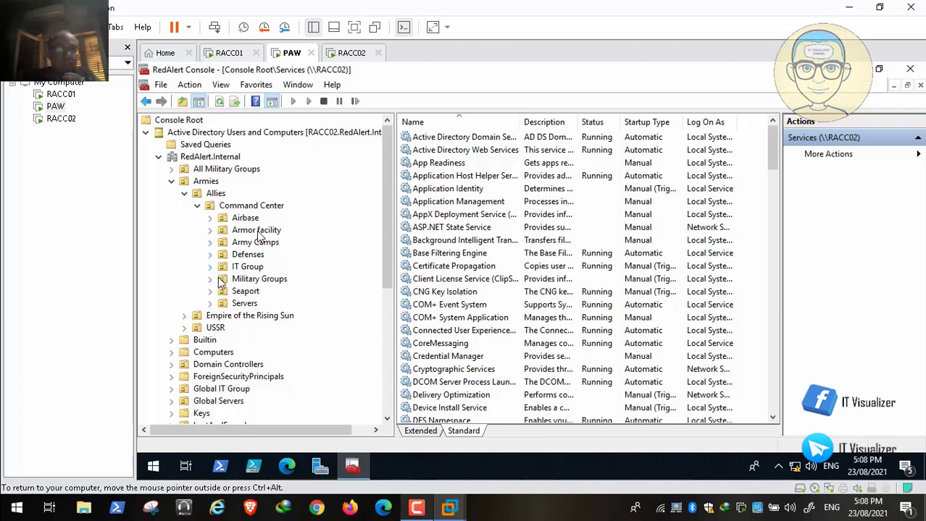
{"action": "left_click", "coordinate": [210, 230]}
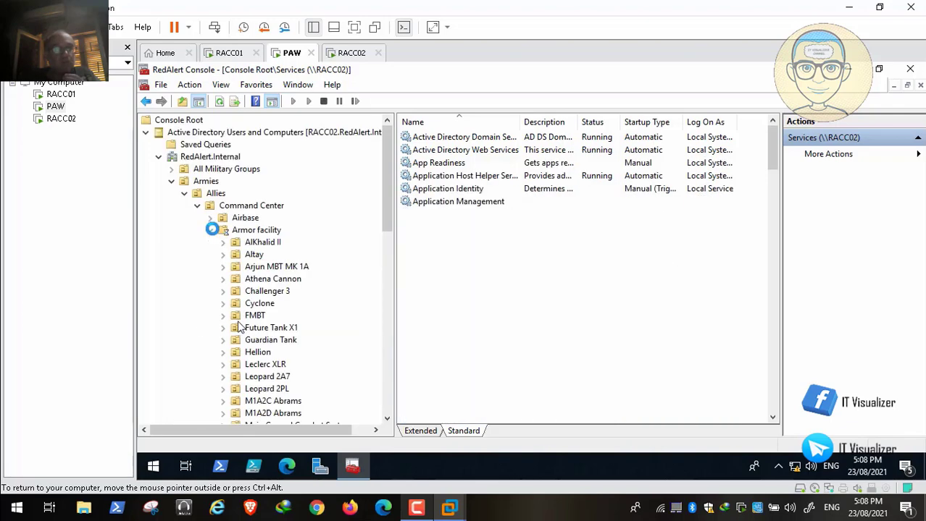
{"action": "left_click", "coordinate": [257, 244]}
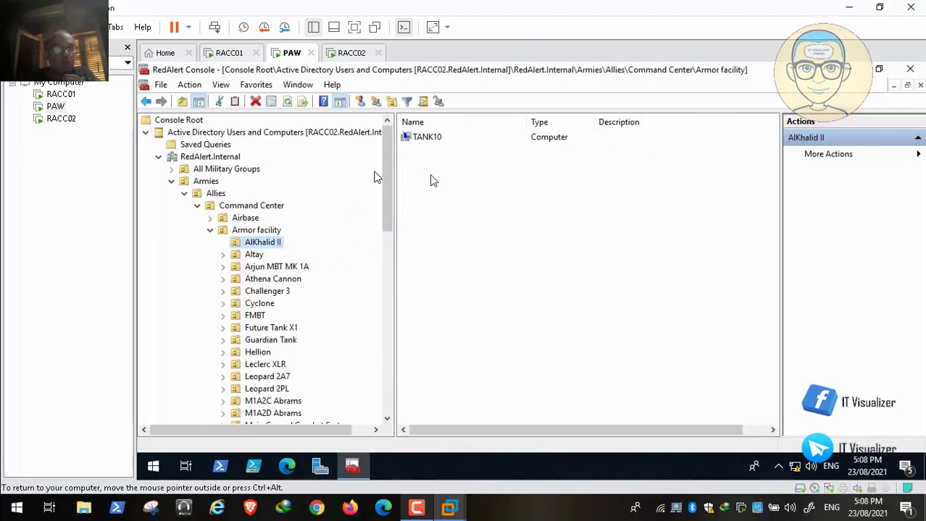
Copy the TANK10 computer name from its account Properties, then close the dialog
{"action": "left_click", "coordinate": [422, 142]}
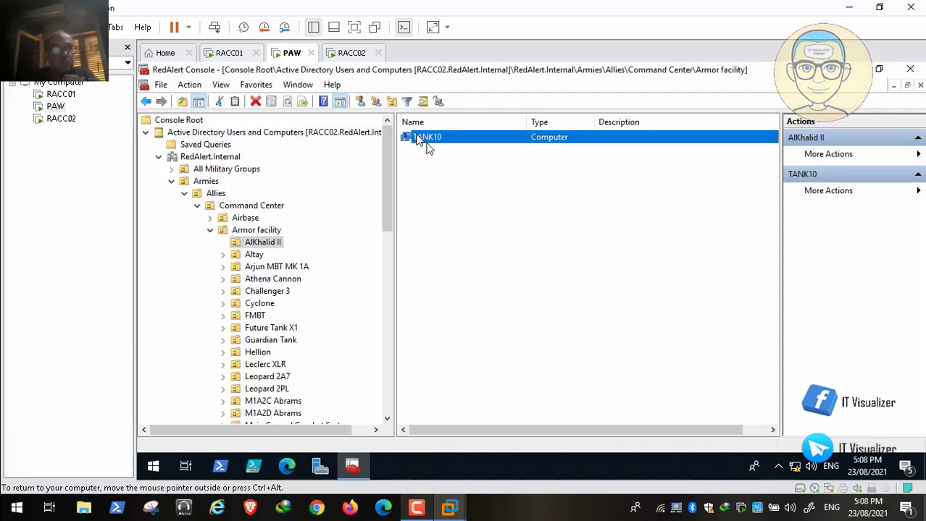
{"action": "right_click", "coordinate": [426, 144]}
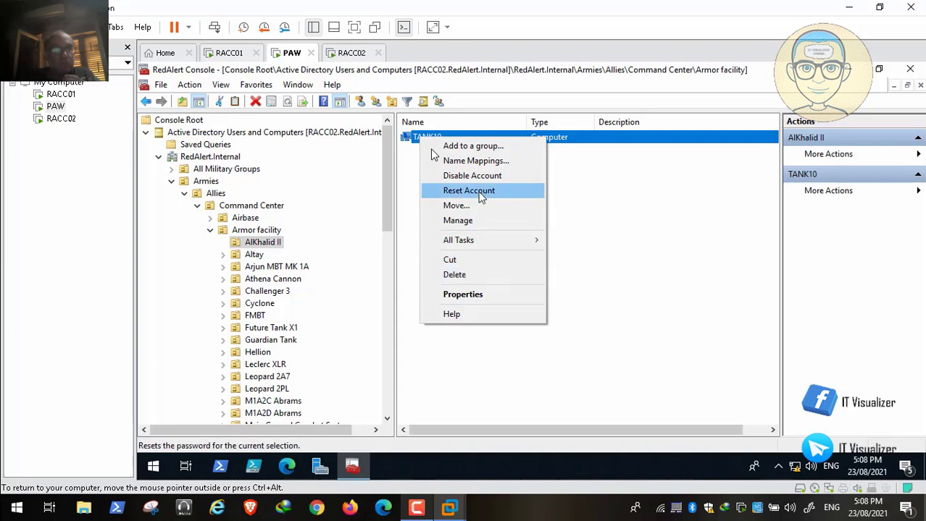
{"action": "left_click", "coordinate": [480, 297]}
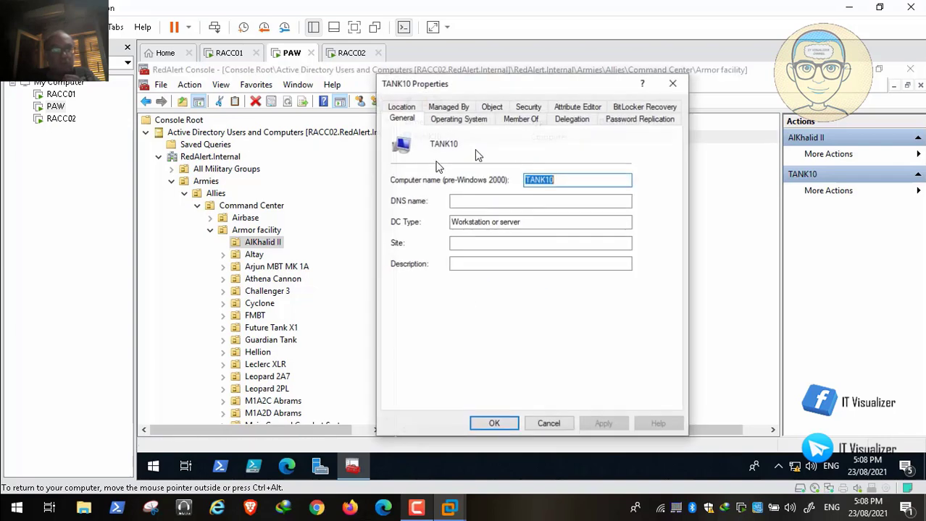
{"action": "right_click", "coordinate": [538, 181]}
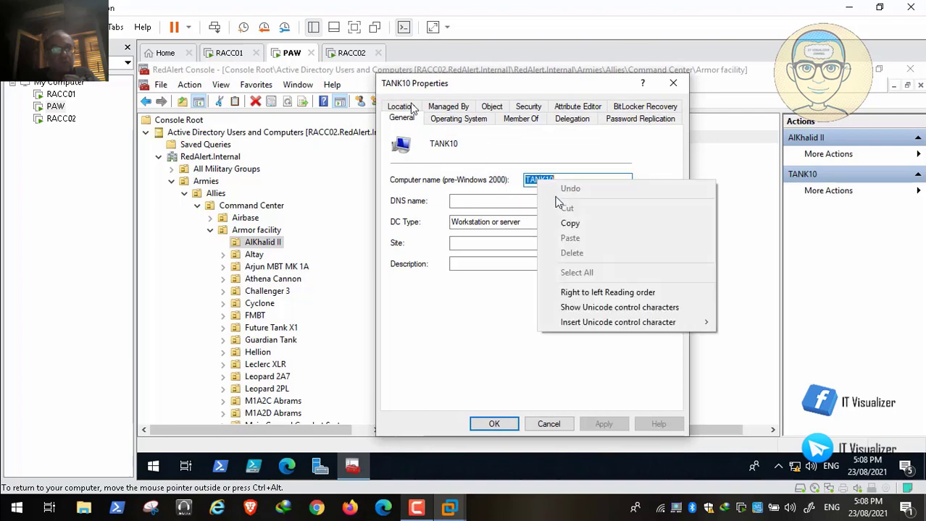
{"action": "left_click", "coordinate": [565, 225]}
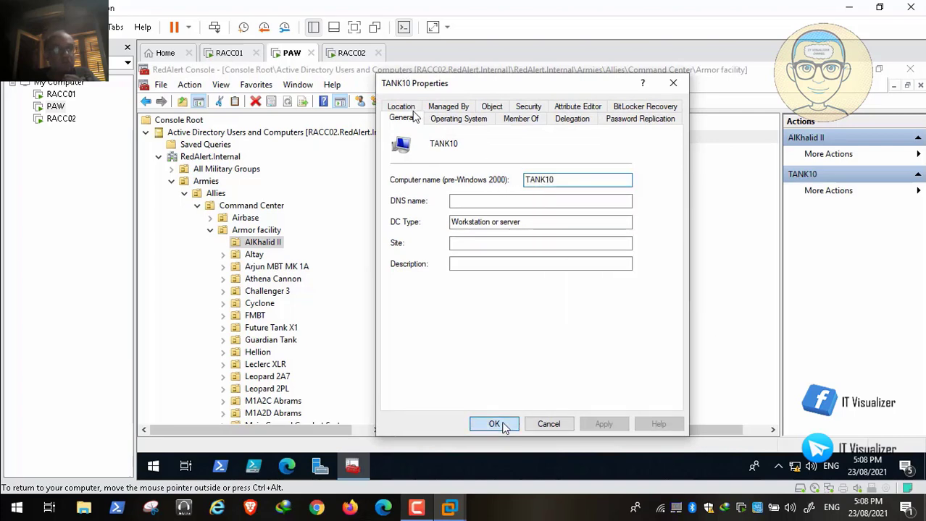
{"action": "left_click", "coordinate": [494, 424]}
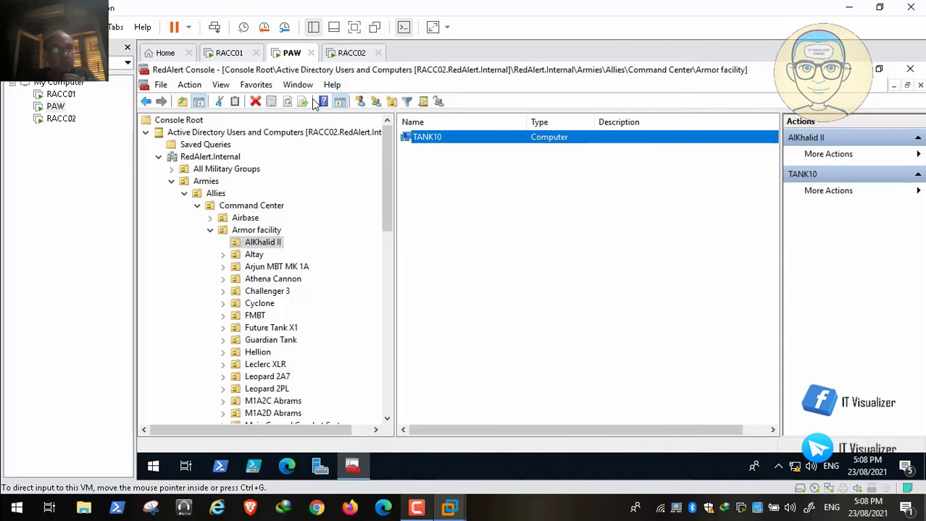
Start a typical new virtual machine with Windows 10 x64 as the guest OS version
{"action": "key", "text": "alt+f"}
{"action": "key", "text": "Escape"}
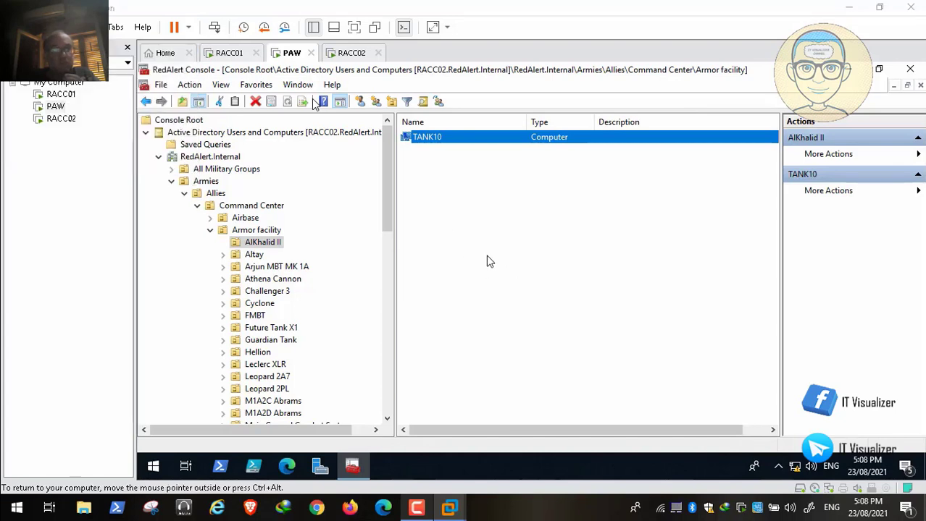
{"action": "key", "text": "ctrl+n"}
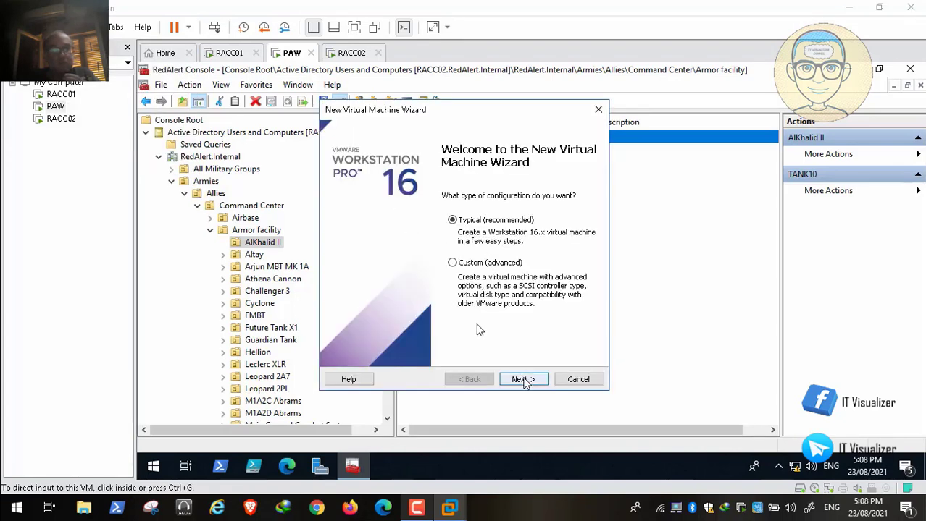
{"action": "left_click", "coordinate": [525, 380]}
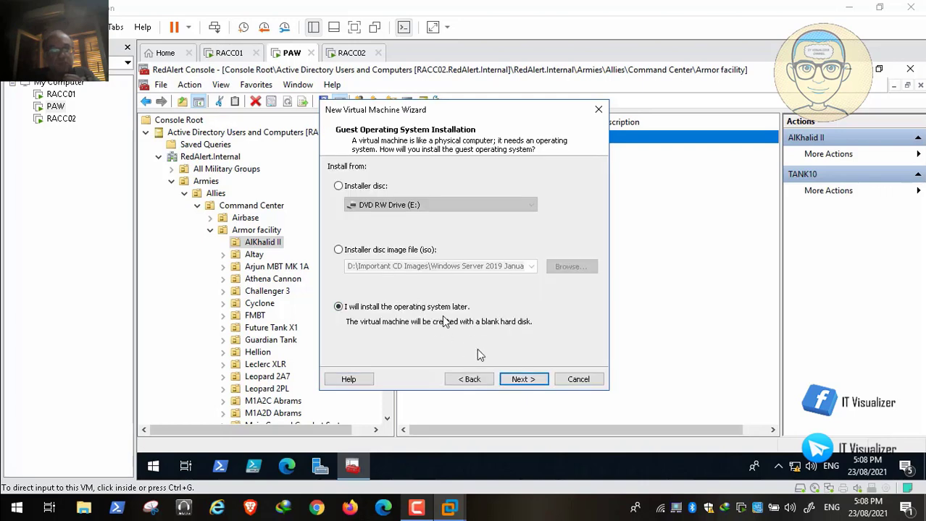
{"action": "left_click", "coordinate": [522, 378]}
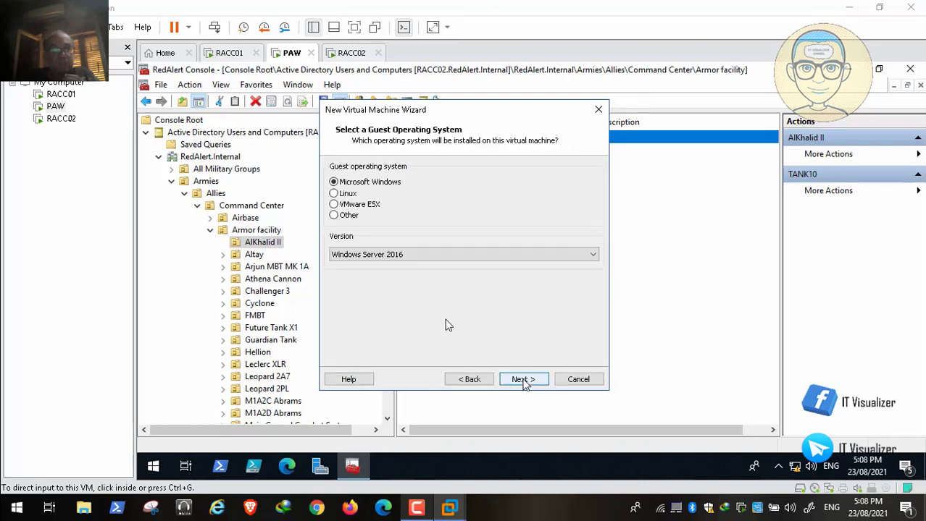
{"action": "left_click", "coordinate": [522, 254]}
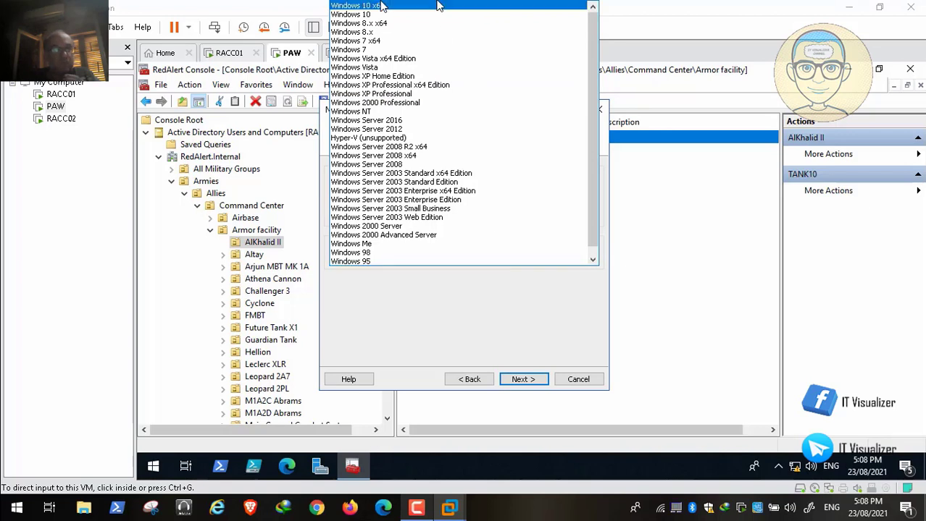
{"action": "left_click", "coordinate": [381, 6]}
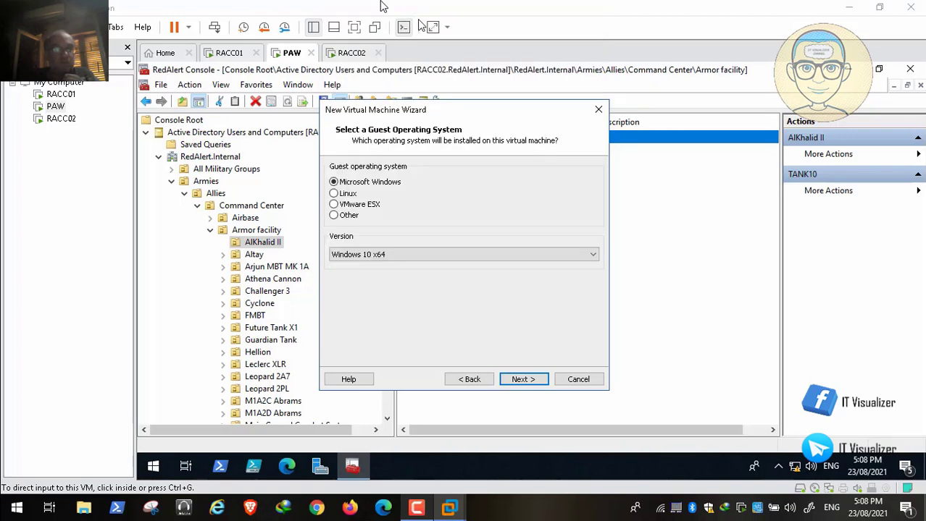
Name the VM TANK10, keep the default disk size, and customize its hardware
{"action": "left_click", "coordinate": [523, 379]}
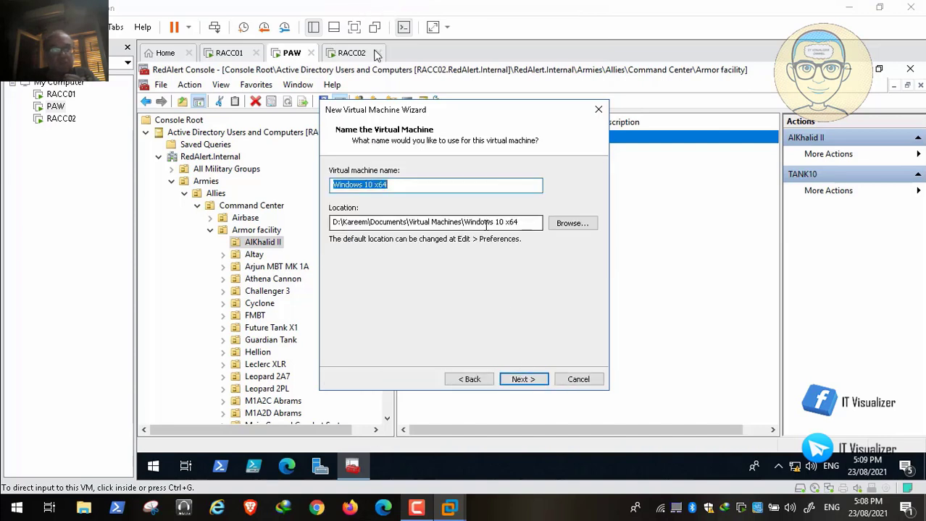
{"action": "type", "text": "TANK10"}
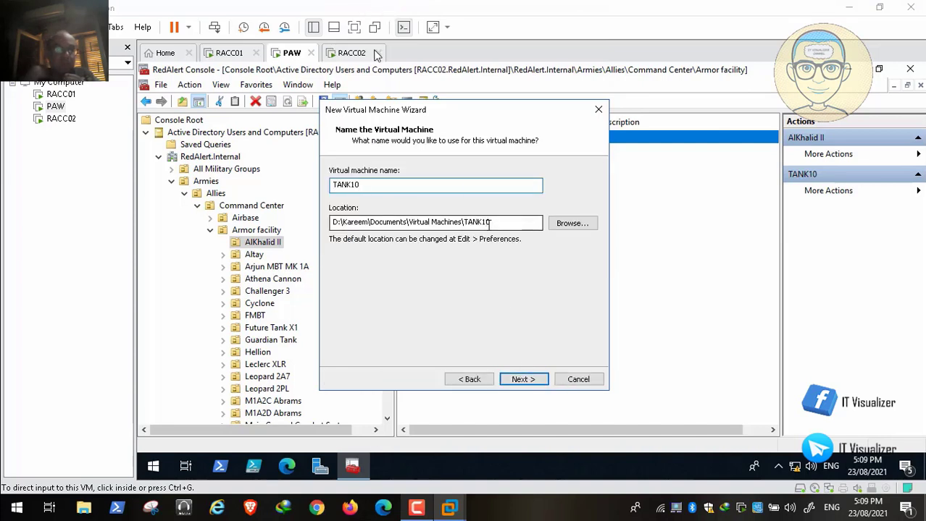
{"action": "left_click", "coordinate": [533, 381]}
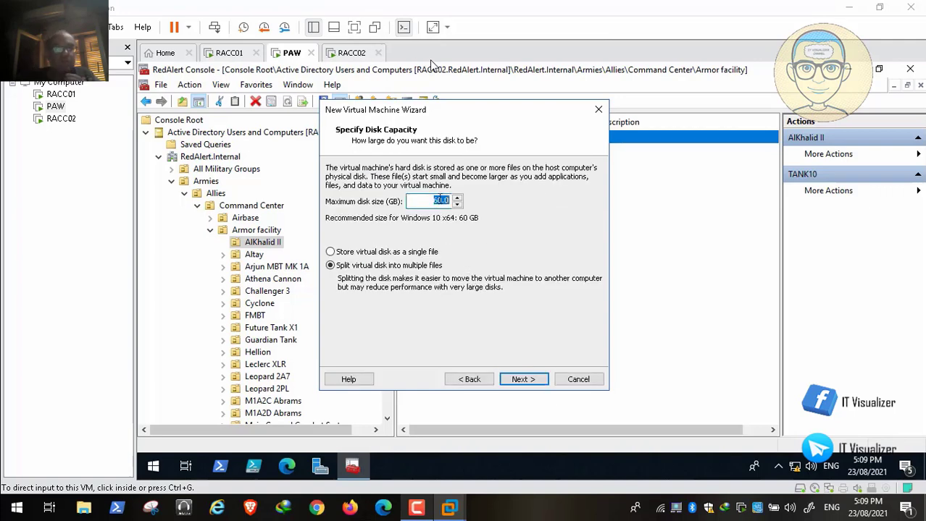
{"action": "left_click", "coordinate": [527, 380]}
{"action": "left_click", "coordinate": [407, 302]}
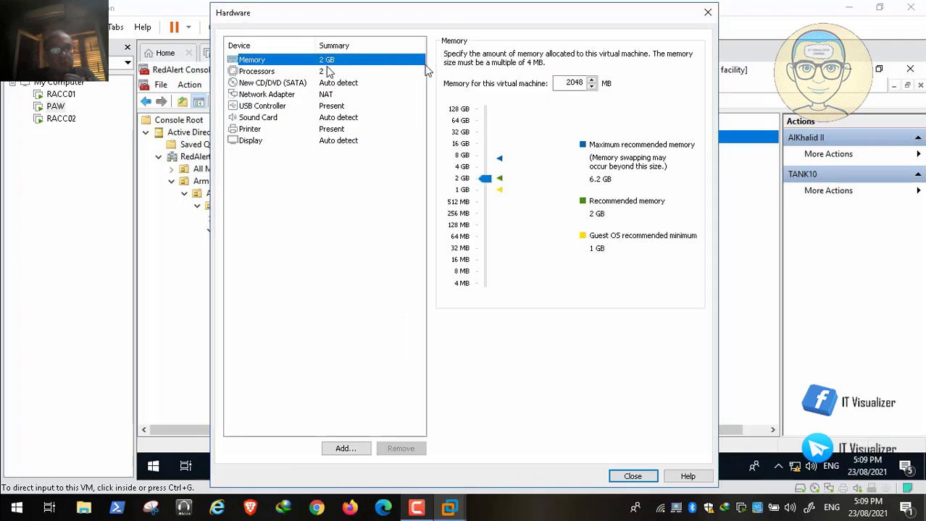
Set memory to 1024 MB with 1 processor and 1 core per processor
{"action": "left_click", "coordinate": [572, 83]}
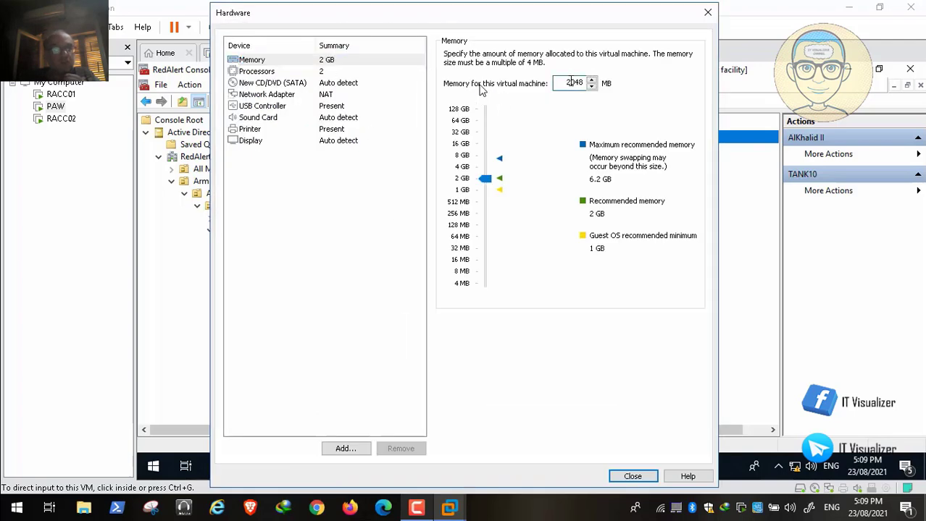
{"action": "type", "text": "1"}
{"action": "left_click", "coordinate": [317, 72]}
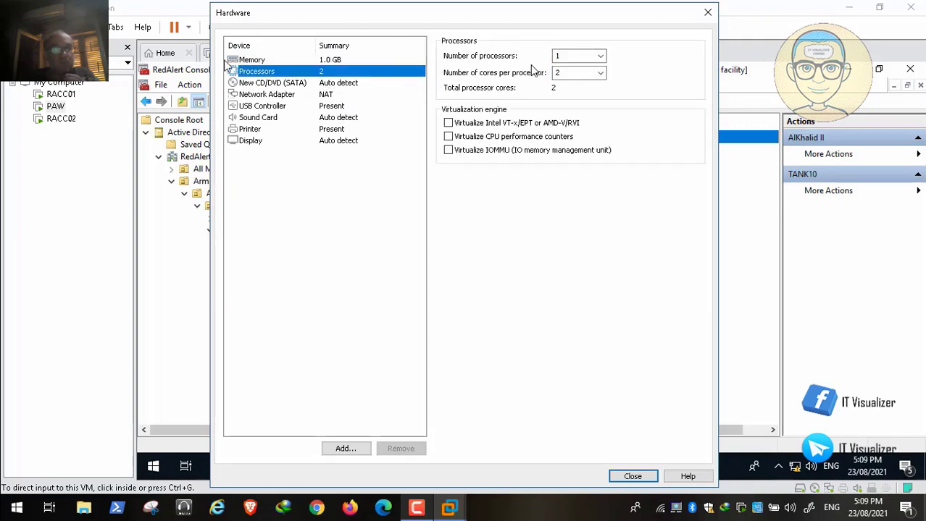
{"action": "left_click", "coordinate": [600, 57]}
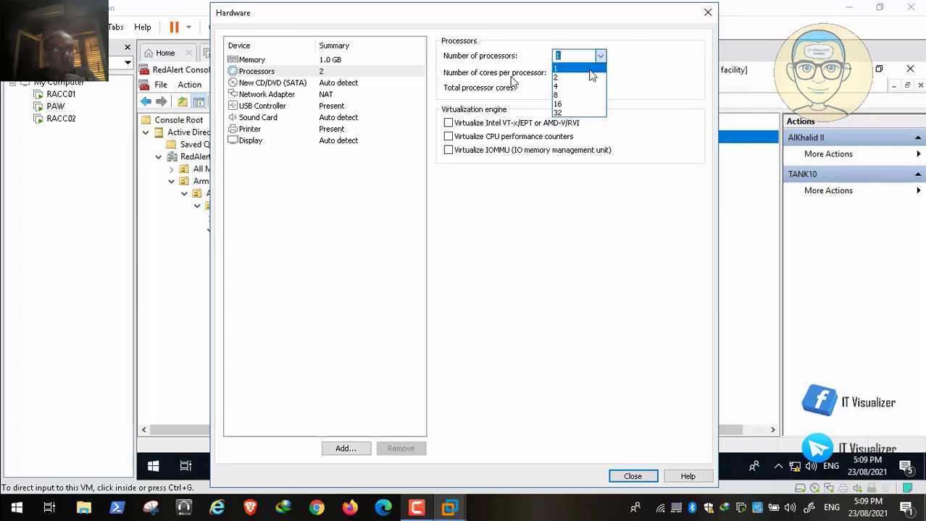
{"action": "left_click", "coordinate": [588, 69]}
{"action": "left_click", "coordinate": [600, 73]}
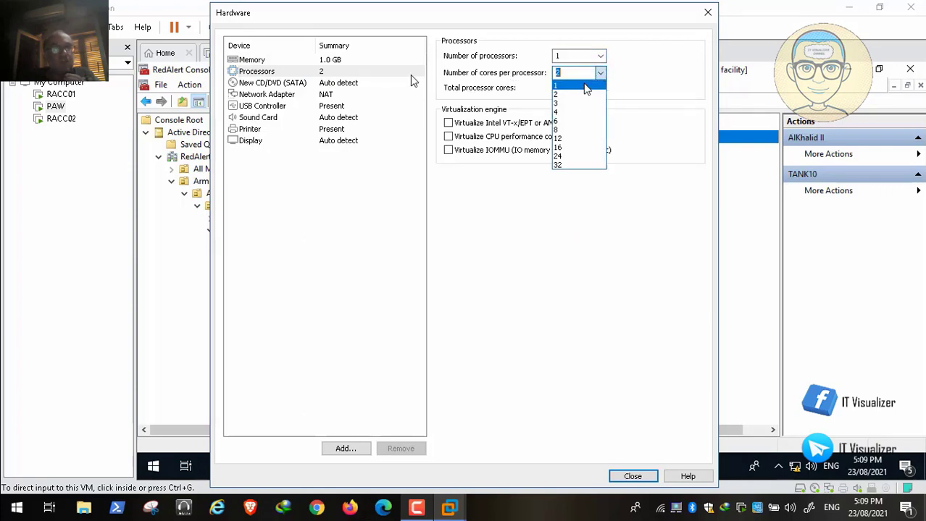
{"action": "left_click", "coordinate": [586, 87]}
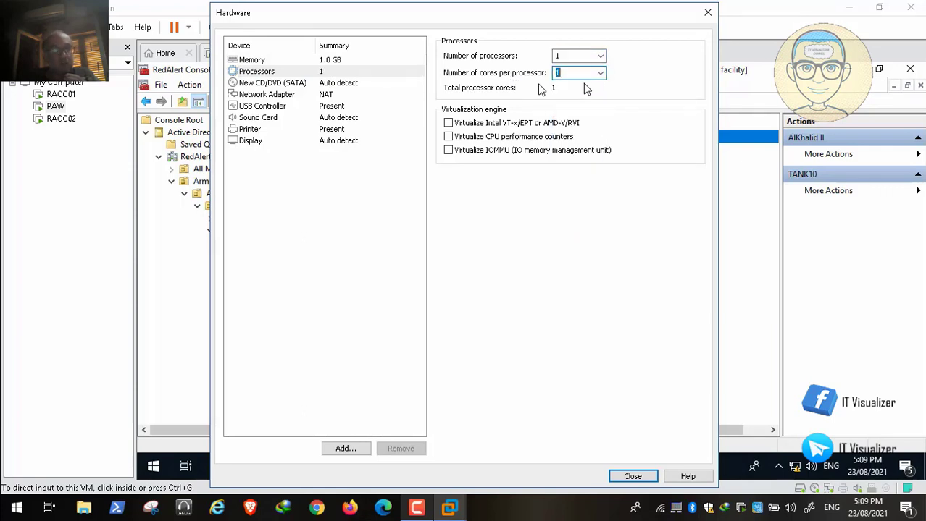
Put the network adapter on Custom VMnet8 (NAT) and set CD/DVD to use an ISO image
{"action": "left_click", "coordinate": [326, 94]}
{"action": "left_click", "coordinate": [449, 166]}
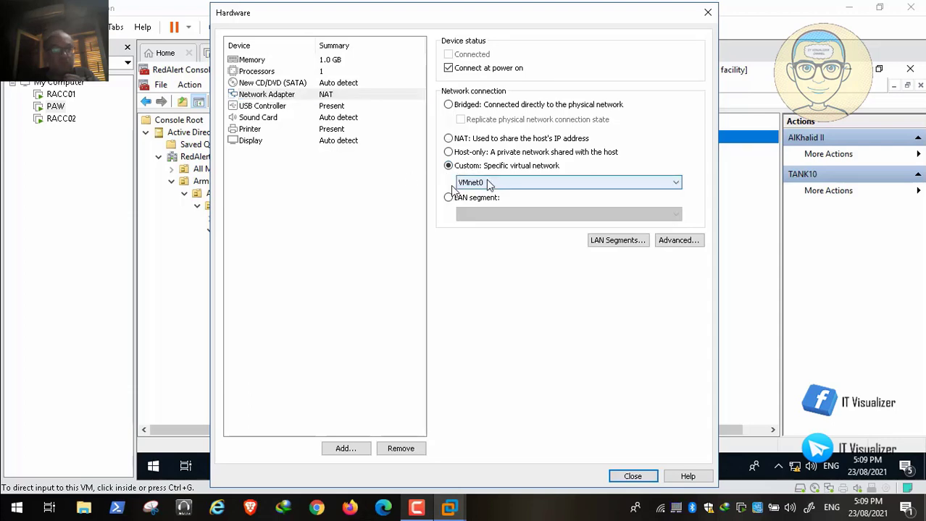
{"action": "left_click", "coordinate": [488, 182]}
{"action": "left_click", "coordinate": [500, 264]}
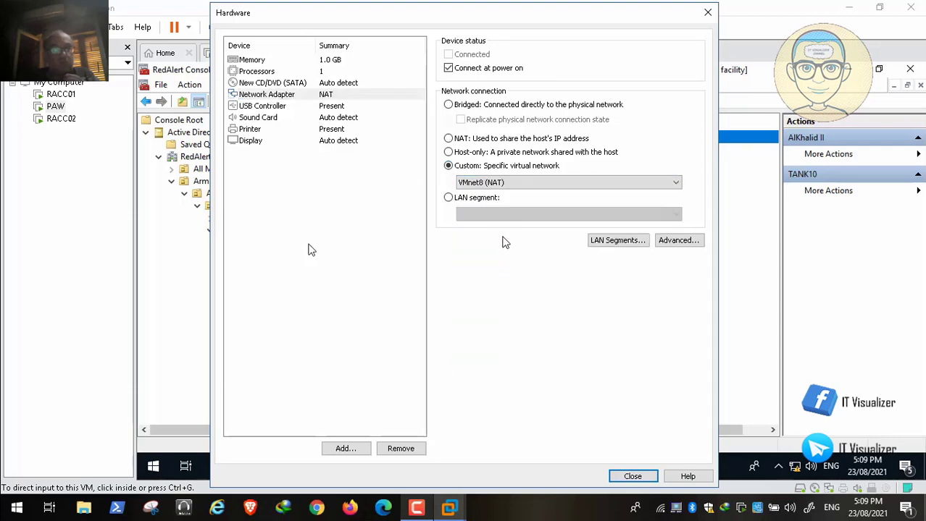
{"action": "left_click", "coordinate": [304, 218]}
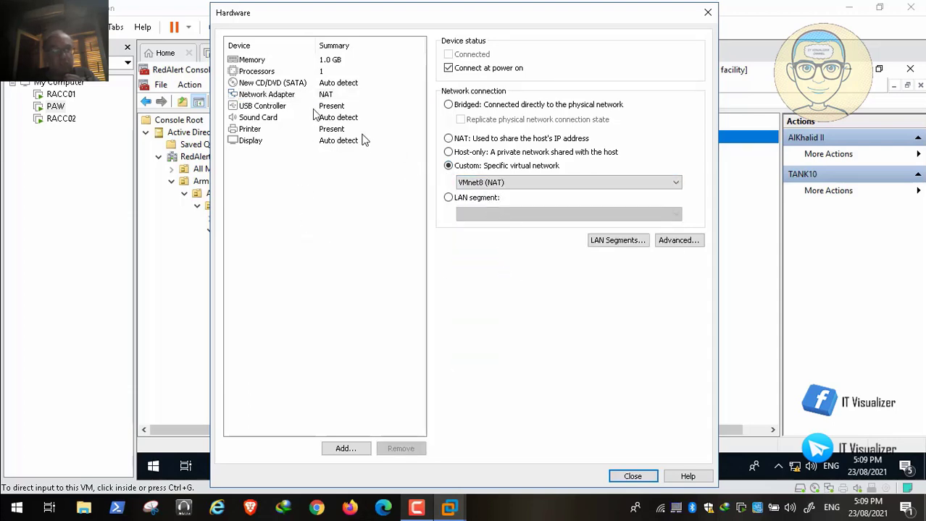
{"action": "left_click", "coordinate": [286, 83]}
{"action": "left_click", "coordinate": [448, 136]}
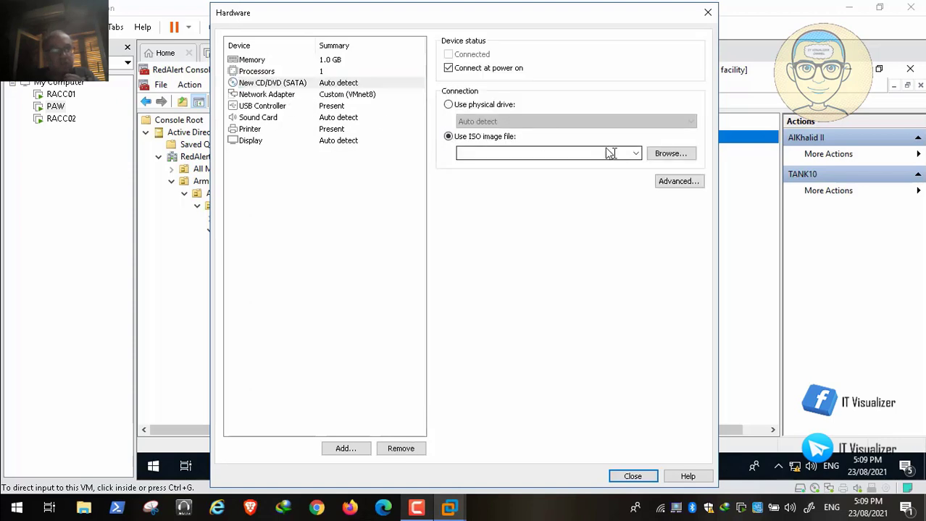
Attach LTSCX64.ENU.AUG2021.iso from the Windows 10 Enterprise folder, then view network adapter advanced settings
{"action": "left_click", "coordinate": [667, 156]}
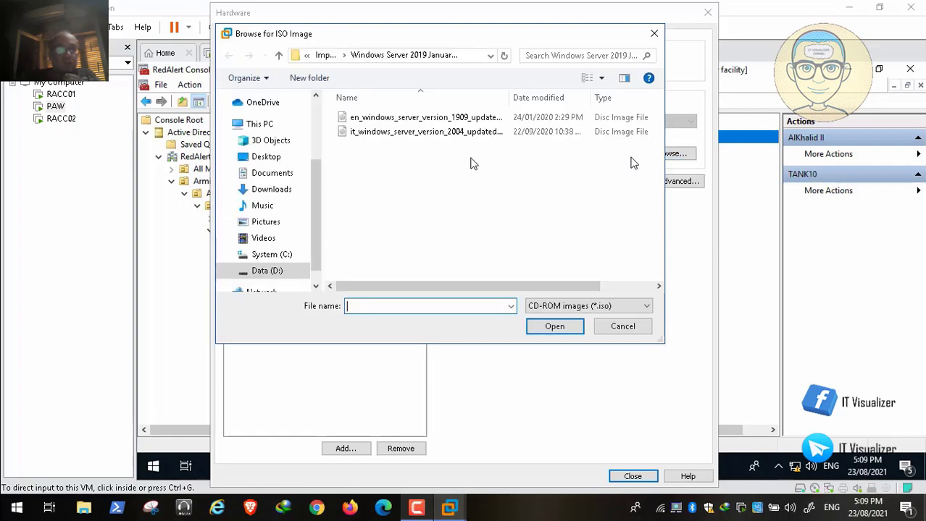
{"action": "left_click", "coordinate": [325, 56]}
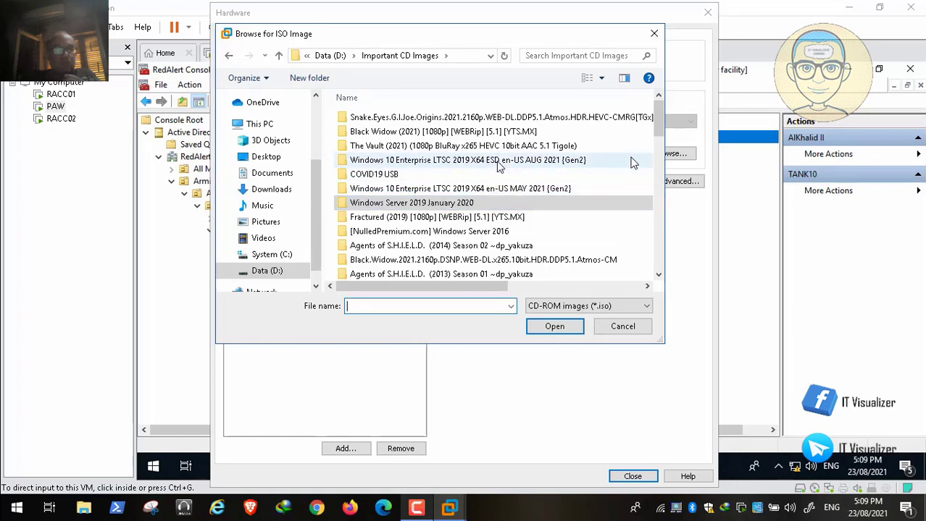
{"action": "left_click", "coordinate": [498, 165]}
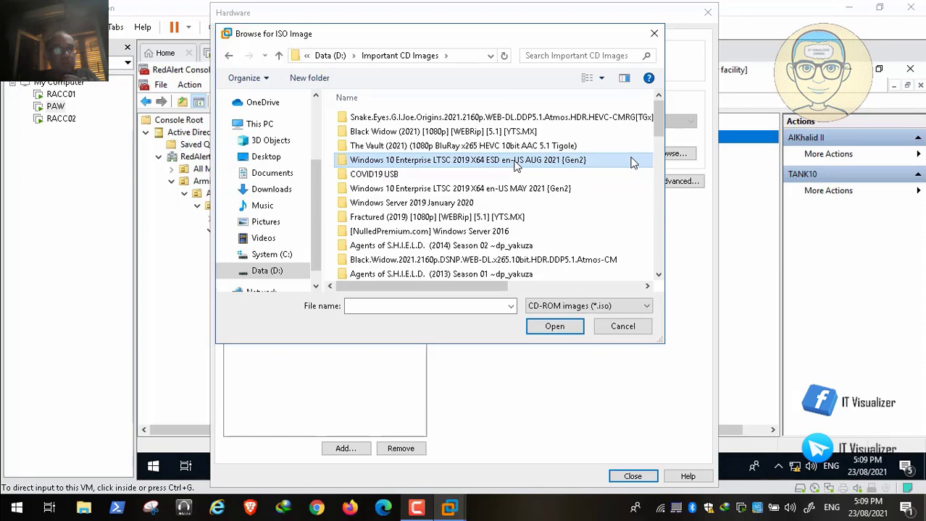
{"action": "double_click", "coordinate": [515, 165]}
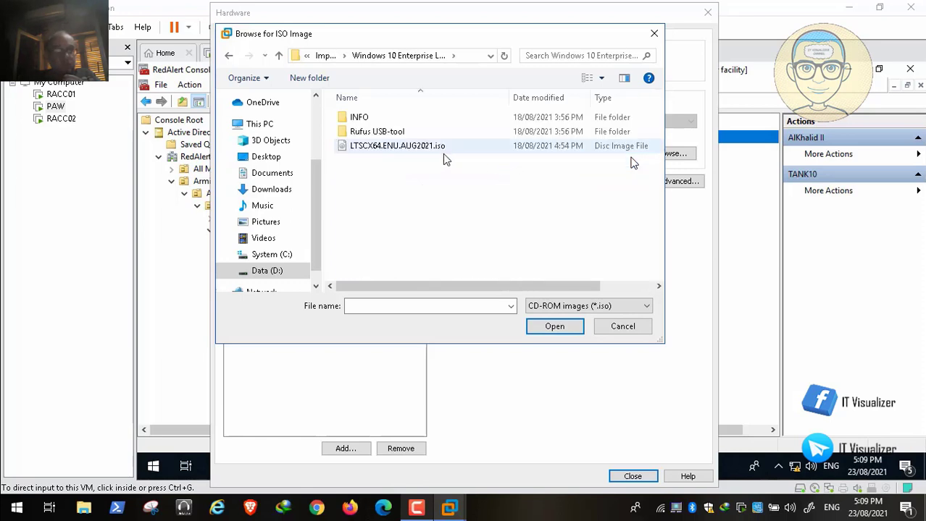
{"action": "left_click", "coordinate": [425, 153]}
{"action": "left_click", "coordinate": [552, 329]}
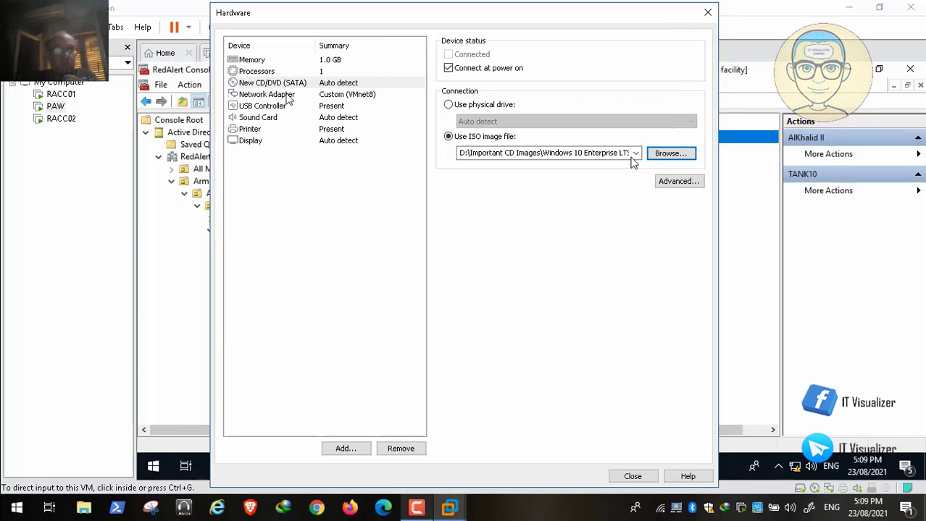
{"action": "left_click", "coordinate": [288, 97]}
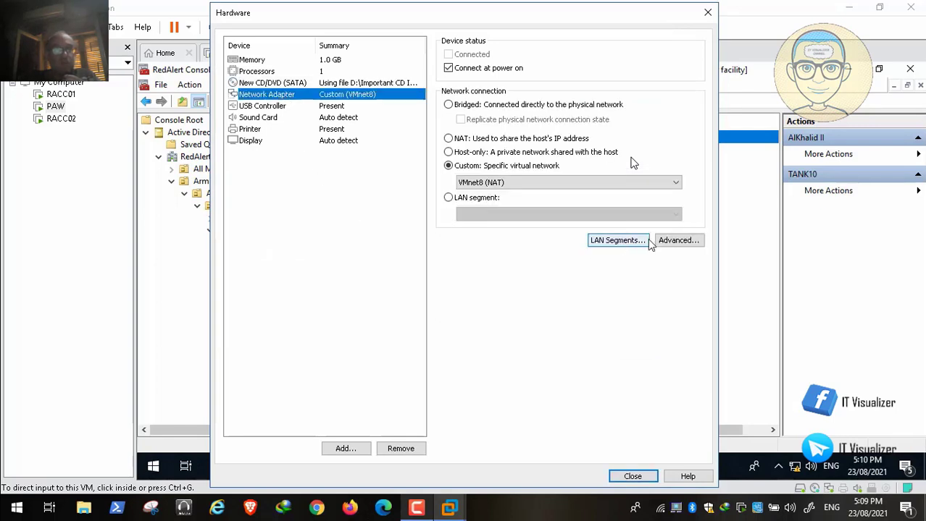
{"action": "left_click", "coordinate": [678, 240]}
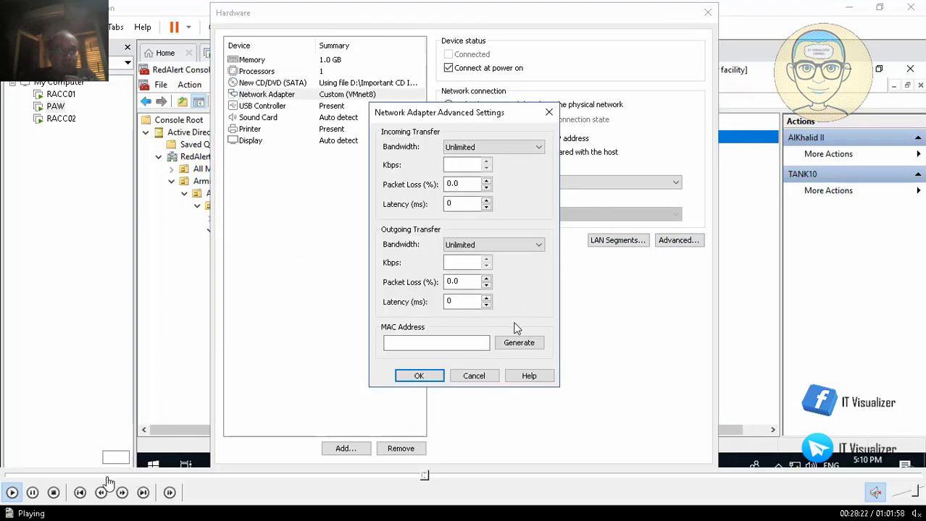
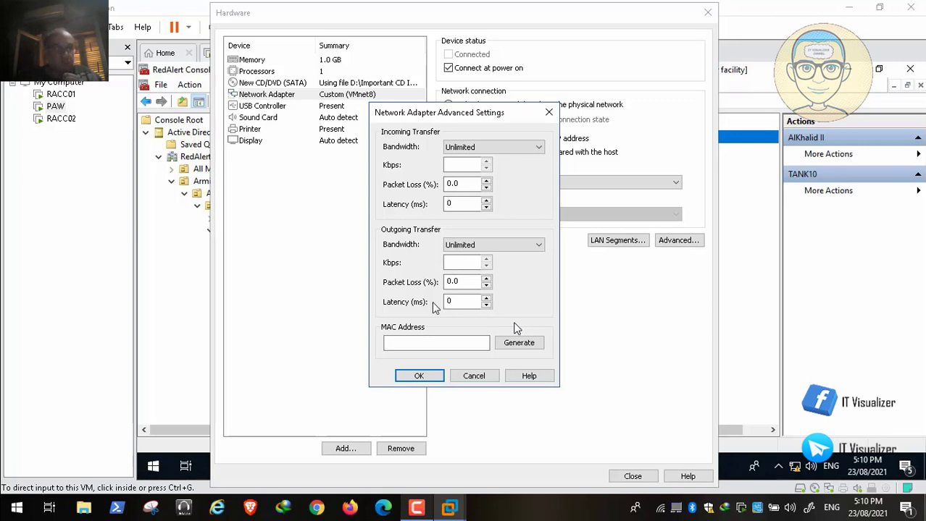
Generate MAC 00:50:56:28:B5:D5 for TANK10's network adapter, copy it, and close hardware customization
{"action": "mouse_move", "coordinate": [95, 498]}
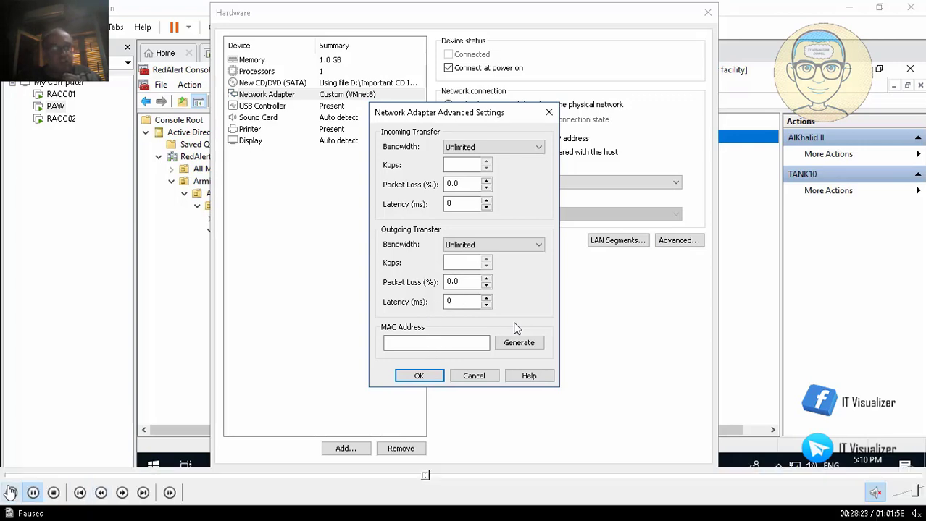
{"action": "left_click", "coordinate": [10, 494]}
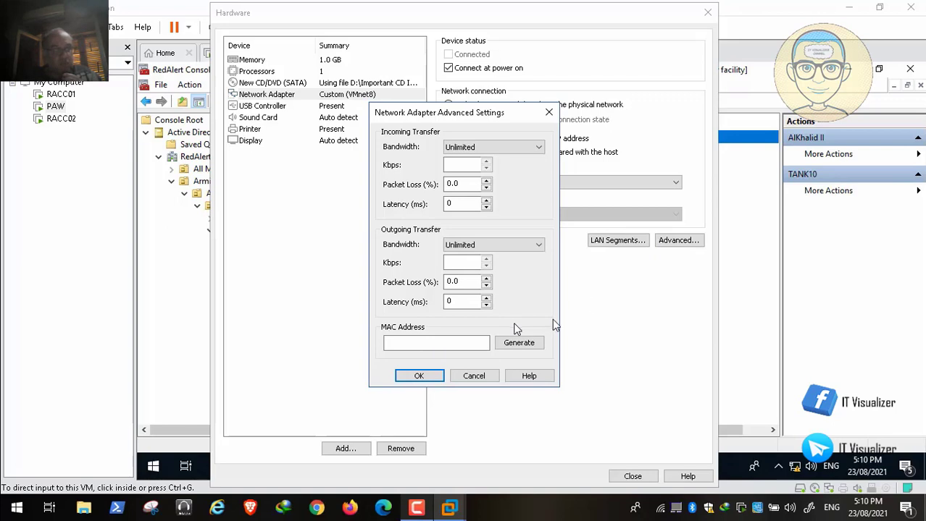
{"action": "left_click", "coordinate": [540, 338]}
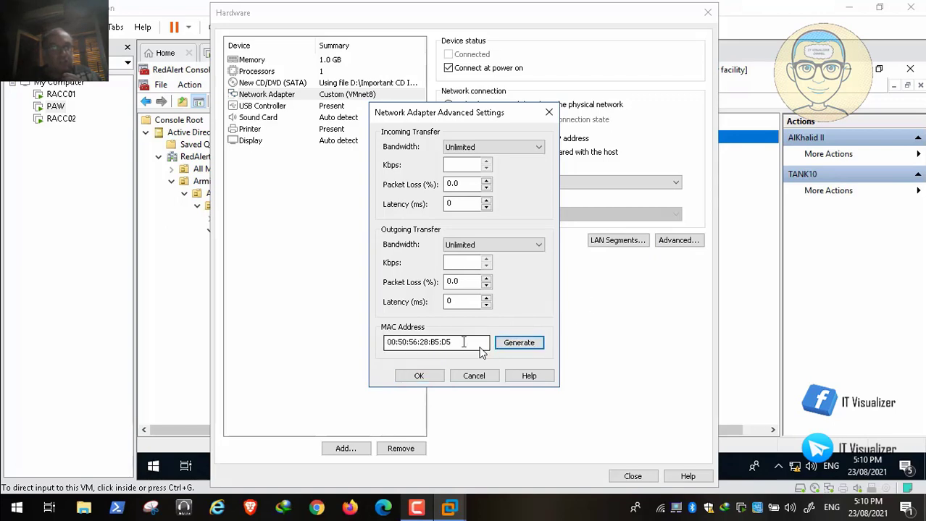
{"action": "left_click_drag", "start_coordinate": [464, 342], "coordinate": [374, 334]}
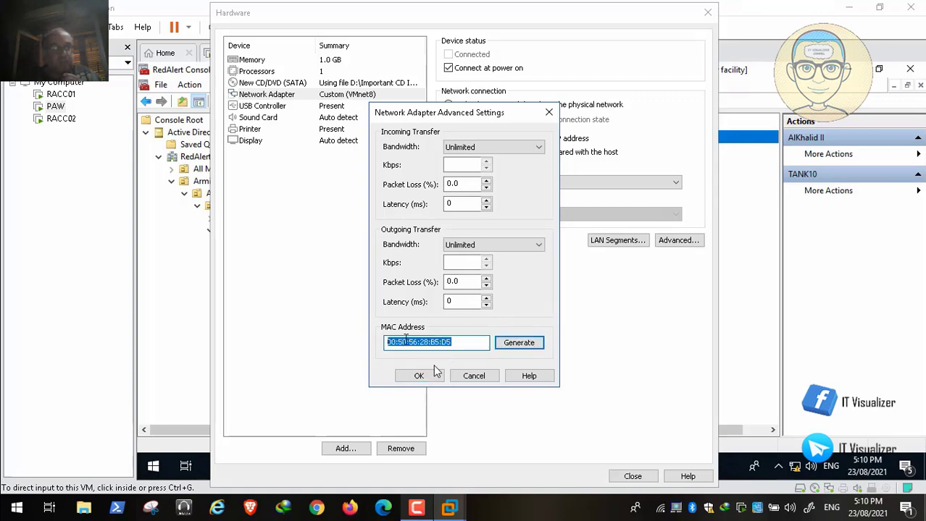
{"action": "right_click", "coordinate": [405, 339]}
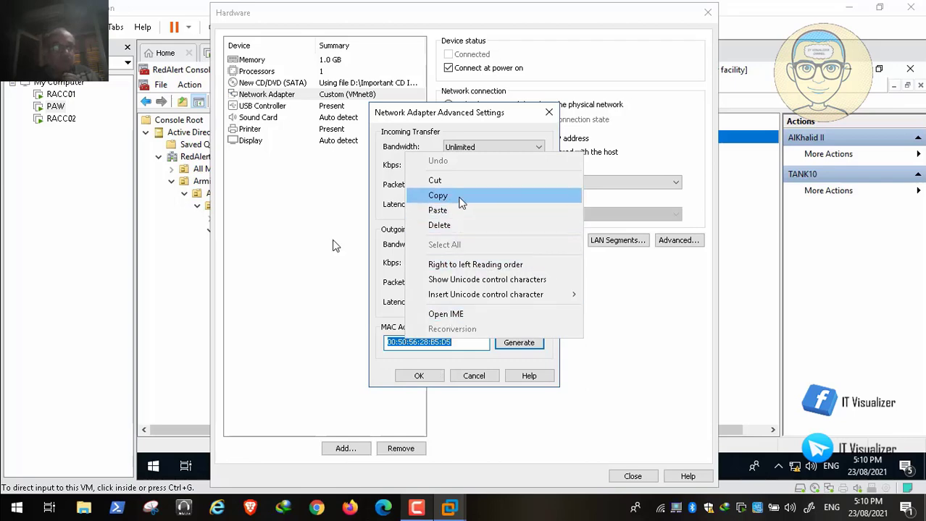
{"action": "left_click", "coordinate": [459, 197]}
{"action": "left_click", "coordinate": [418, 376]}
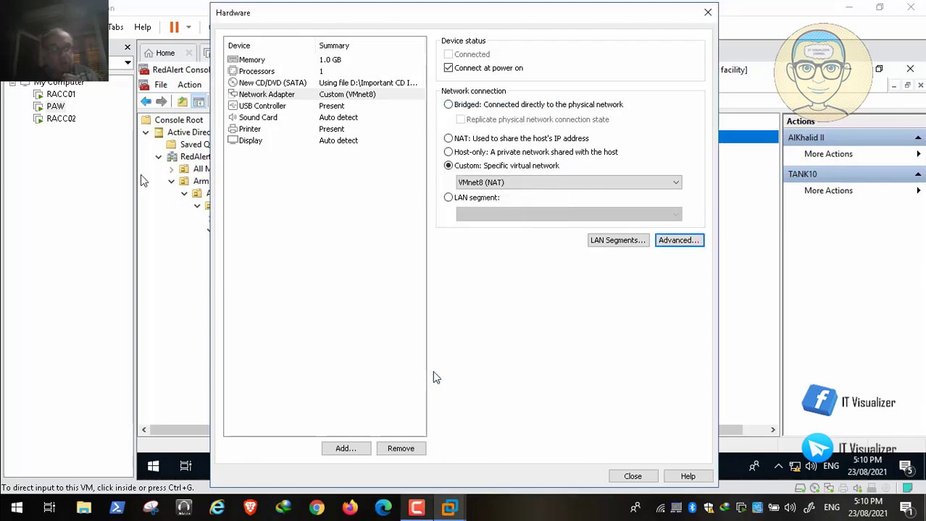
{"action": "left_click", "coordinate": [632, 476]}
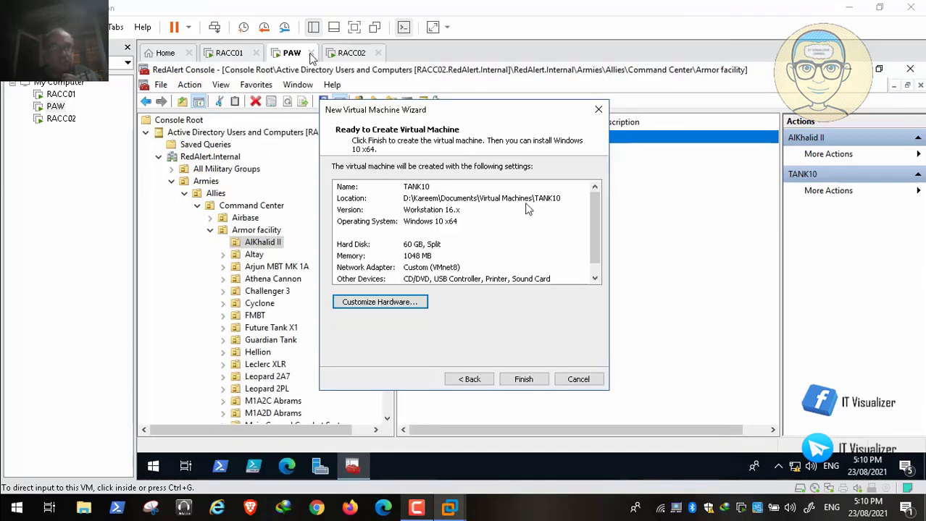
Create the TANK10 VM, verify its adapter MAC is 00:50:56:28:B5:D5, and return to PAW
{"action": "left_click", "coordinate": [536, 381]}
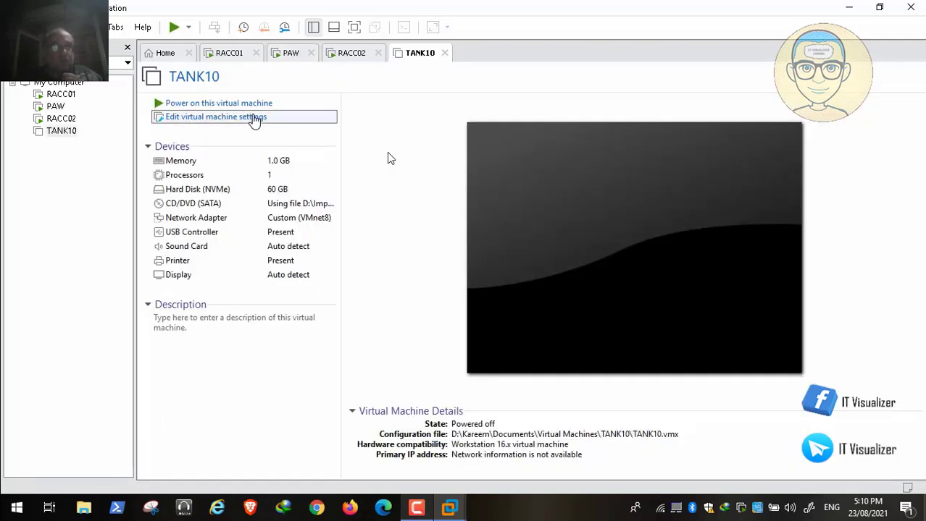
{"action": "left_click", "coordinate": [254, 118]}
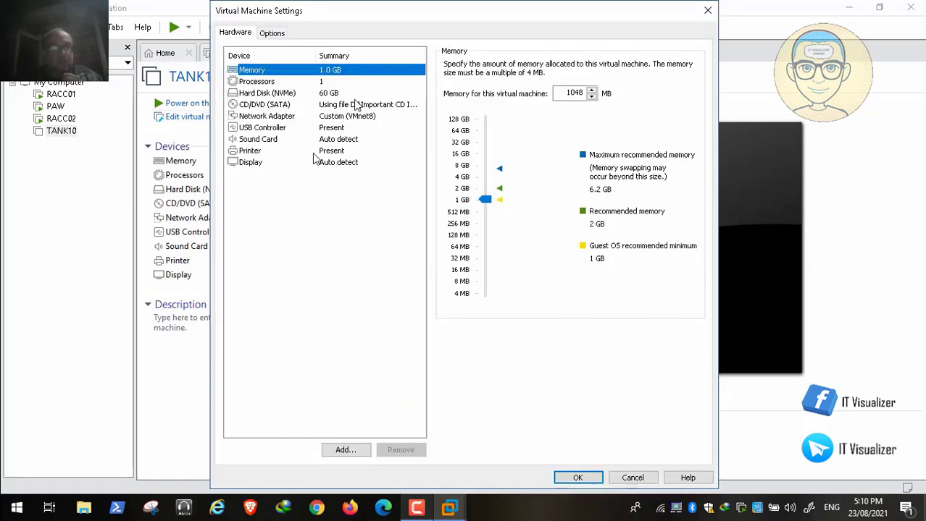
{"action": "left_click", "coordinate": [290, 116]}
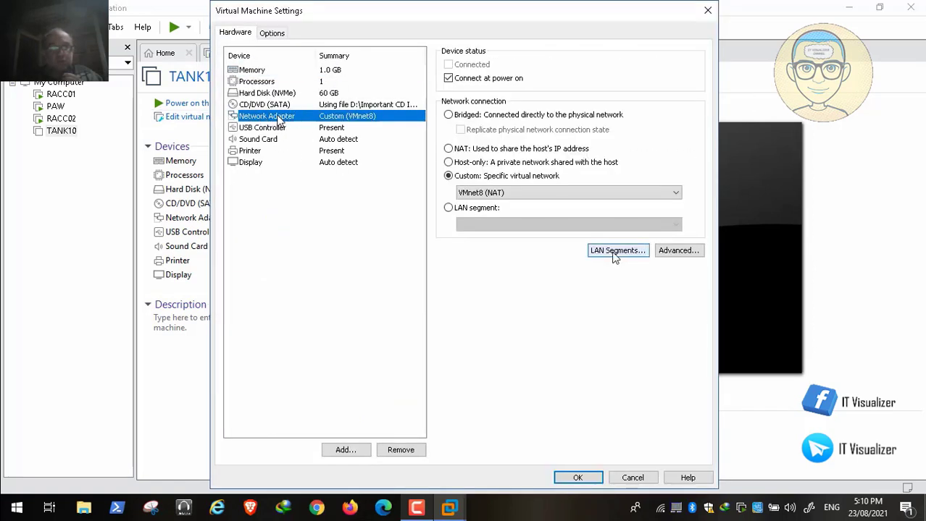
{"action": "left_click", "coordinate": [667, 252]}
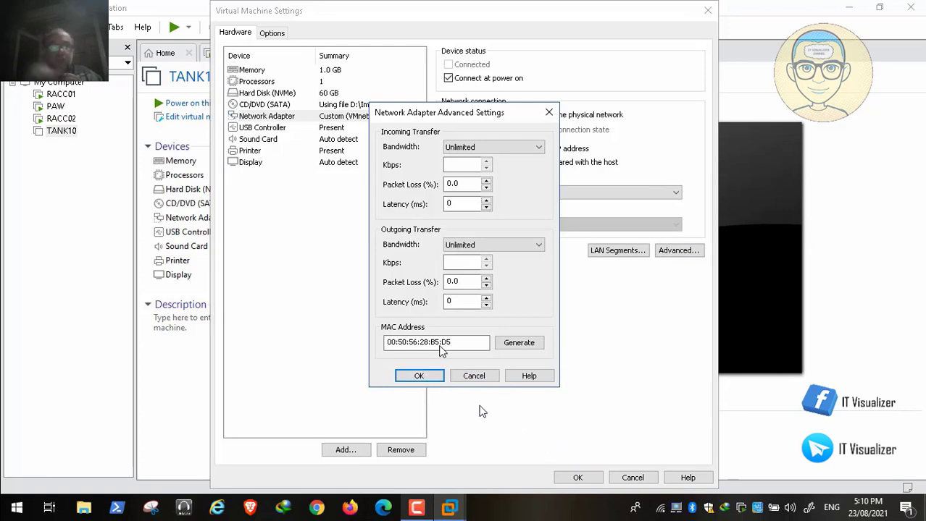
{"action": "left_click", "coordinate": [419, 375]}
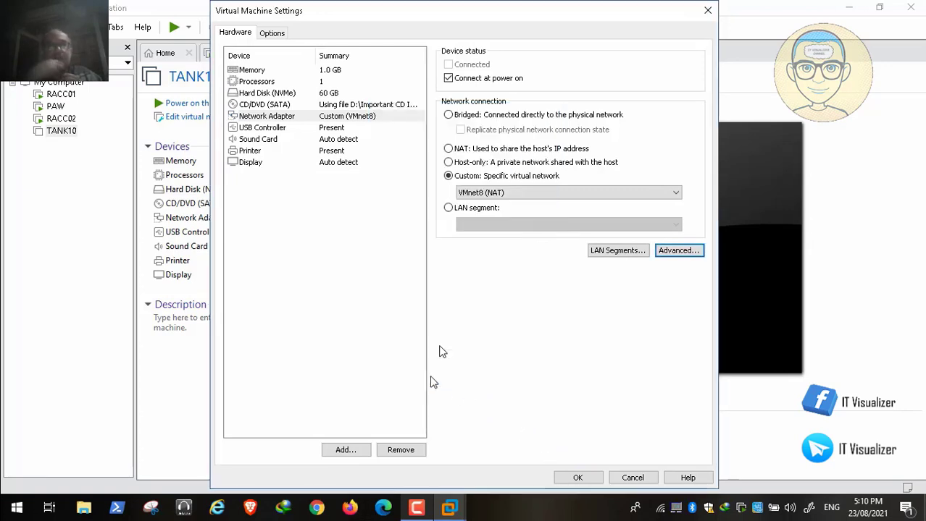
{"action": "left_click", "coordinate": [590, 479]}
{"action": "left_click", "coordinate": [290, 54]}
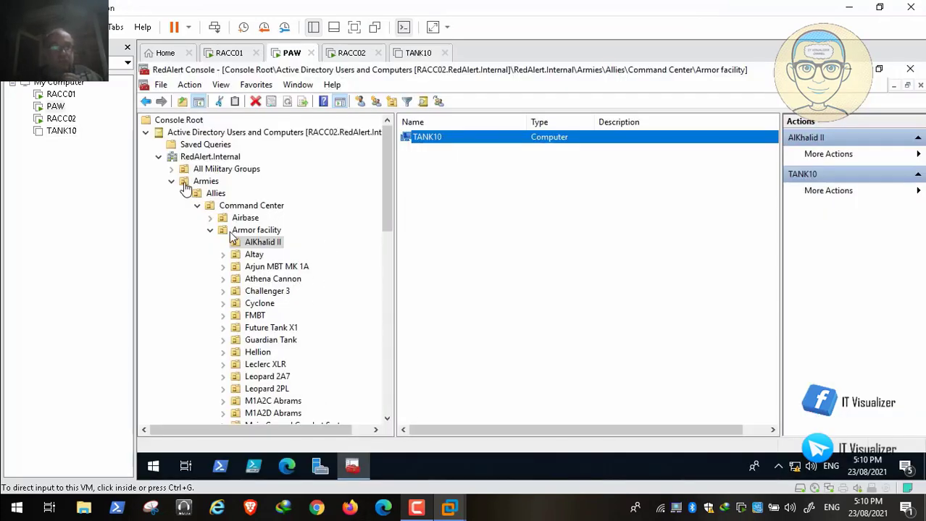
Expand DHCP > racc02 > IPv4 > Filters and start a new Allow filter
{"action": "left_click", "coordinate": [172, 183]}
{"action": "left_click", "coordinate": [160, 157]}
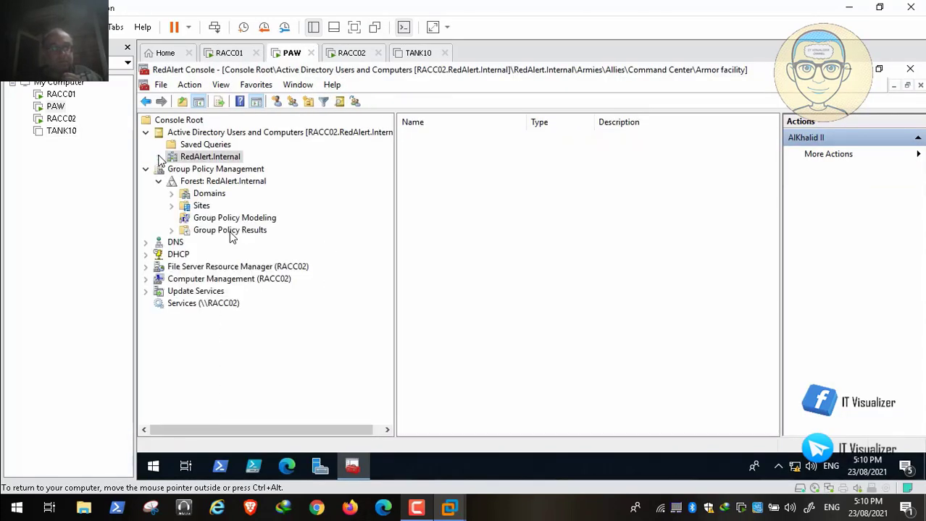
{"action": "left_click", "coordinate": [146, 254]}
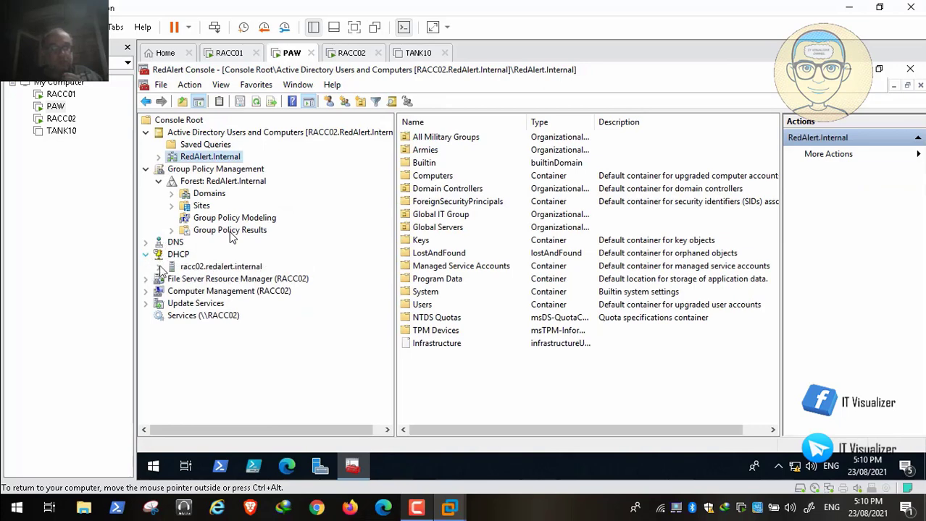
{"action": "left_click", "coordinate": [160, 266]}
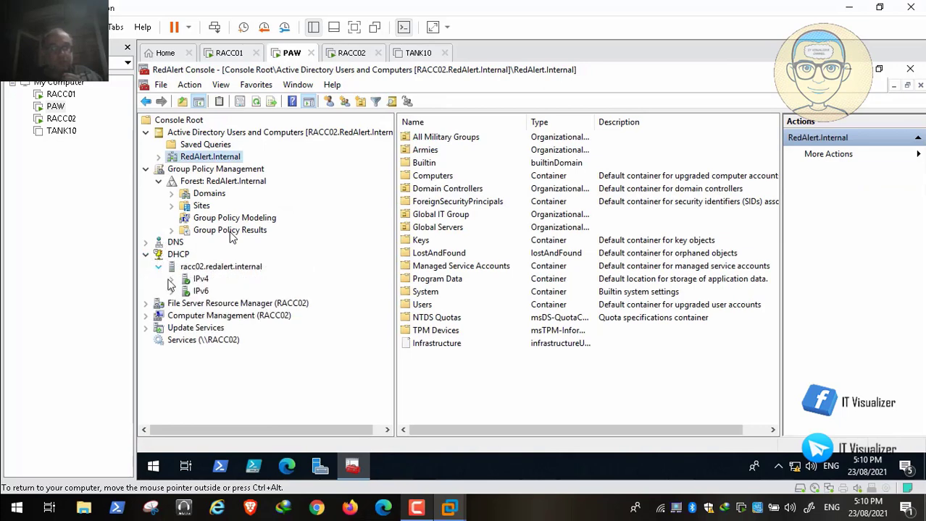
{"action": "left_click", "coordinate": [171, 279]}
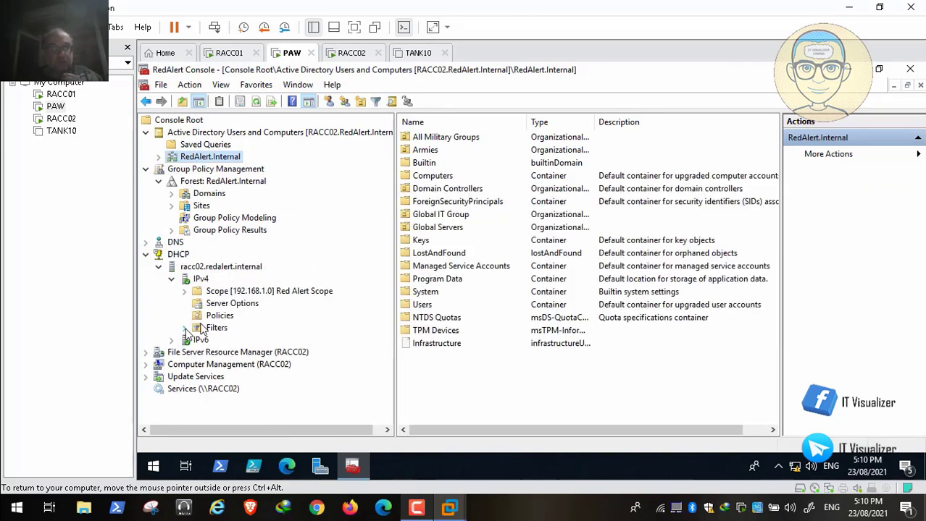
{"action": "left_click", "coordinate": [185, 328]}
{"action": "right_click", "coordinate": [231, 343]}
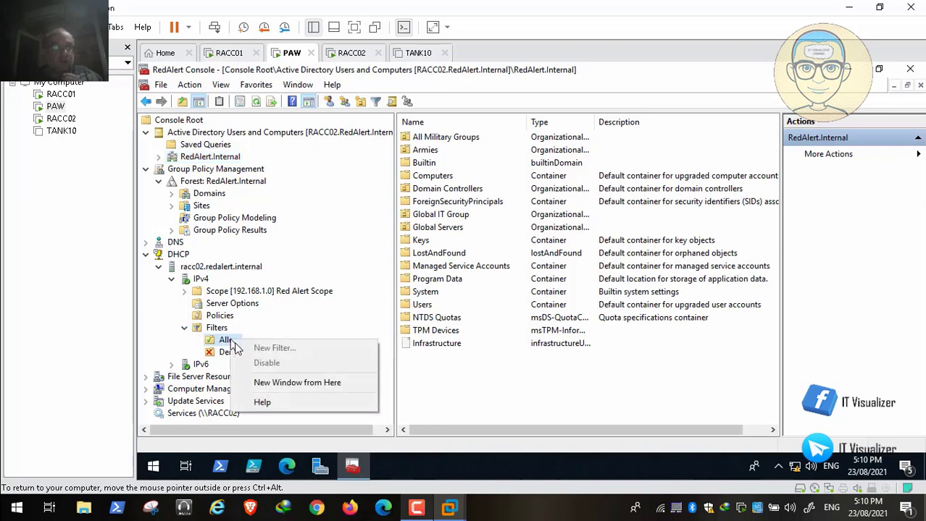
{"action": "left_click", "coordinate": [227, 352]}
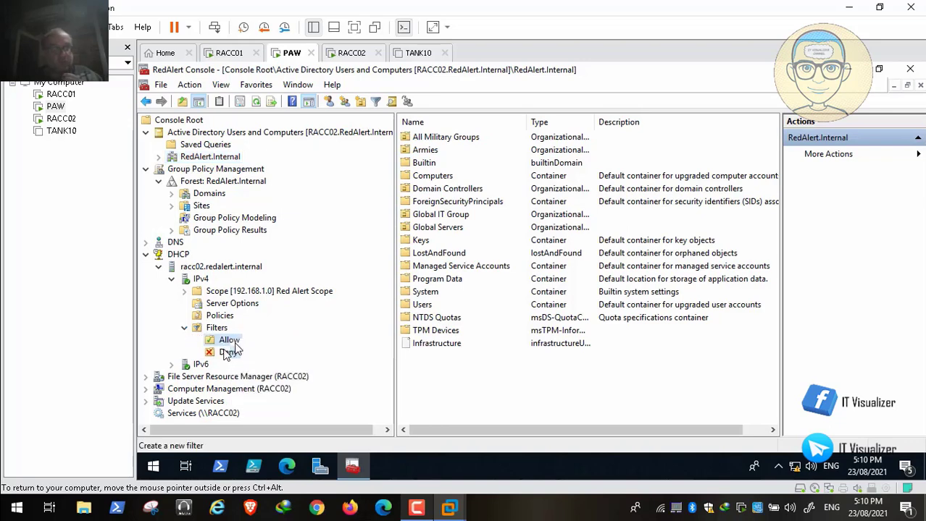
{"action": "left_click", "coordinate": [228, 352]}
{"action": "left_click", "coordinate": [229, 340]}
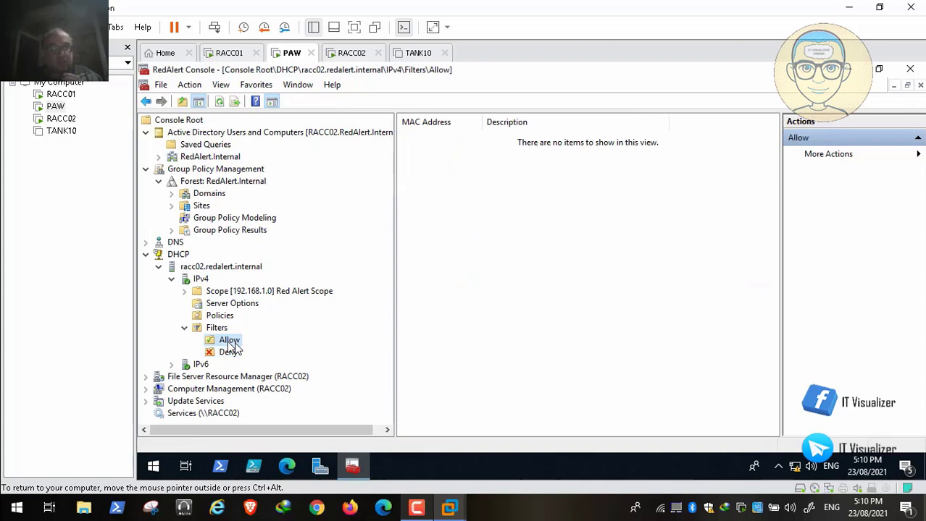
{"action": "right_click", "coordinate": [229, 339]}
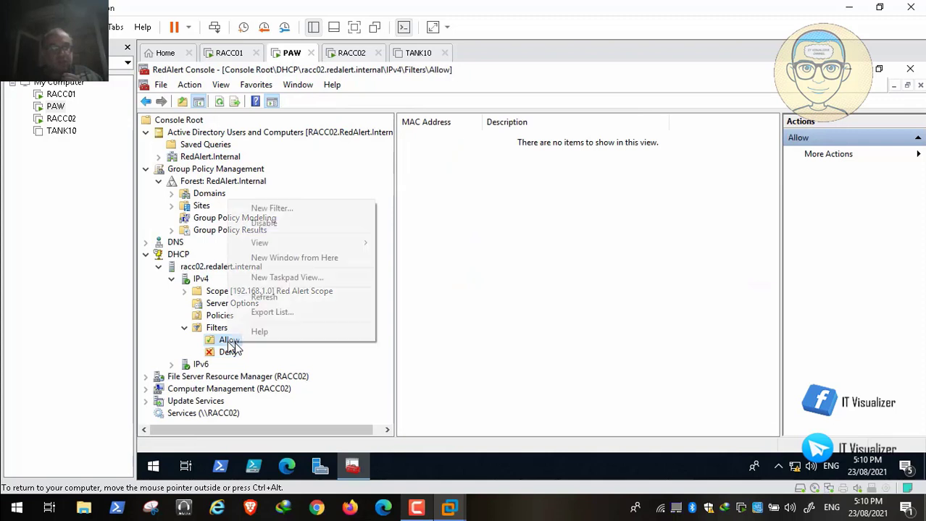
{"action": "left_click", "coordinate": [281, 210]}
Paste the MAC into the filter and change its colons to dashes (00-50-56-28-B5-D5)
{"action": "key", "text": "ctrl+v"}
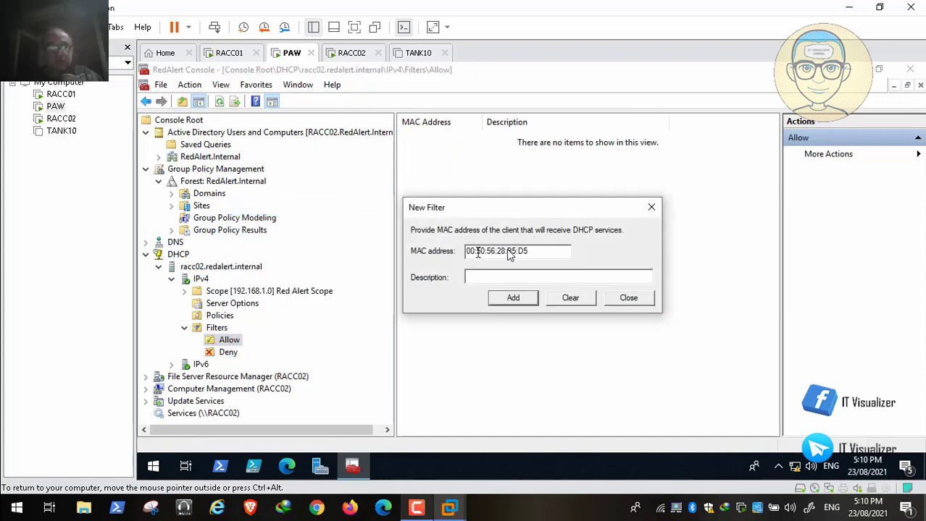
{"action": "left_click", "coordinate": [477, 251]}
{"action": "key", "text": "BackSpace"}
{"action": "type", "text": "-"}
{"action": "left_click", "coordinate": [489, 252]}
{"action": "key", "text": "BackSpace"}
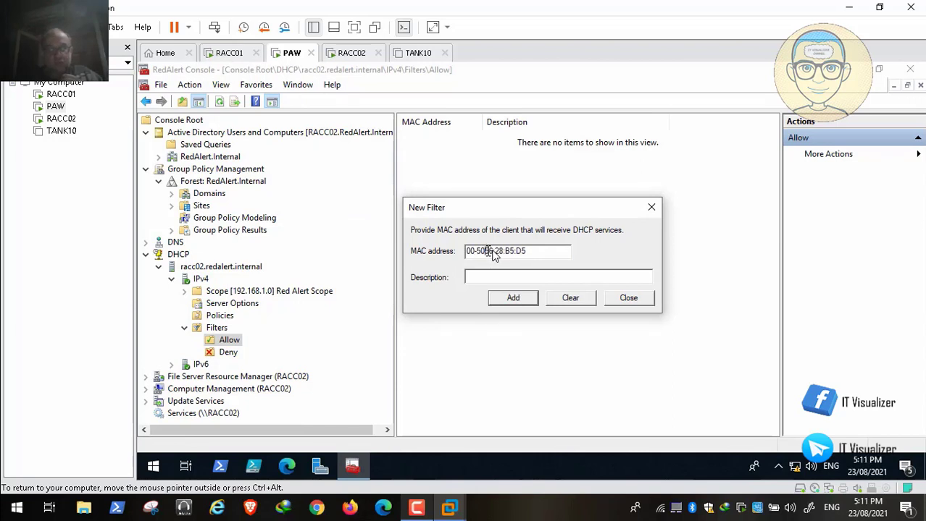
{"action": "type", "text": "-"}
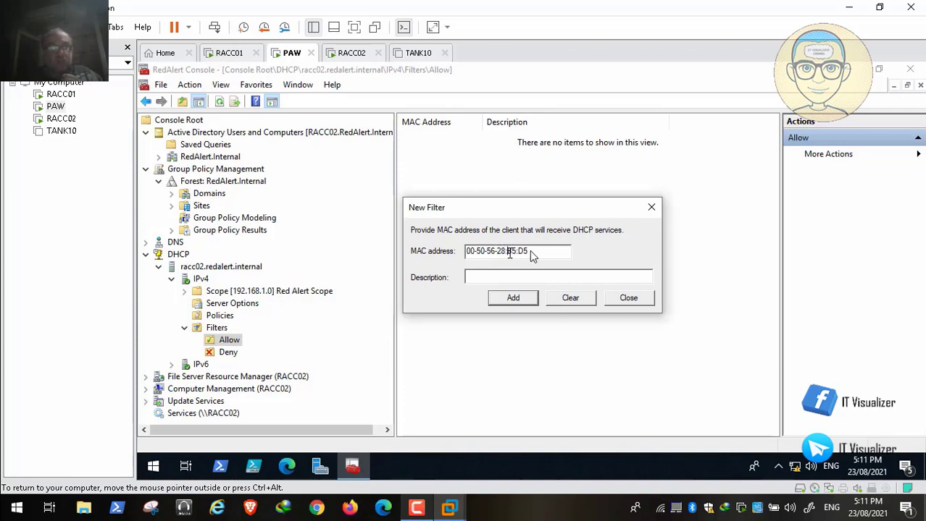
{"action": "left_click", "coordinate": [507, 251]}
{"action": "key", "text": "BackSpace"}
{"action": "type", "text": "-B5-"}
{"action": "left_click", "coordinate": [517, 252]}
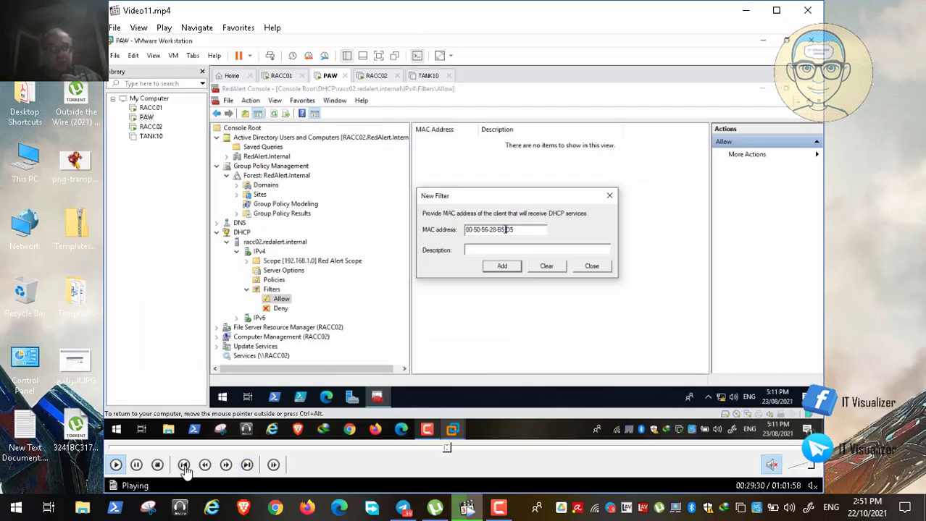
Add the filter with description TANK10 and close the New Filter window
{"action": "left_click", "coordinate": [137, 466]}
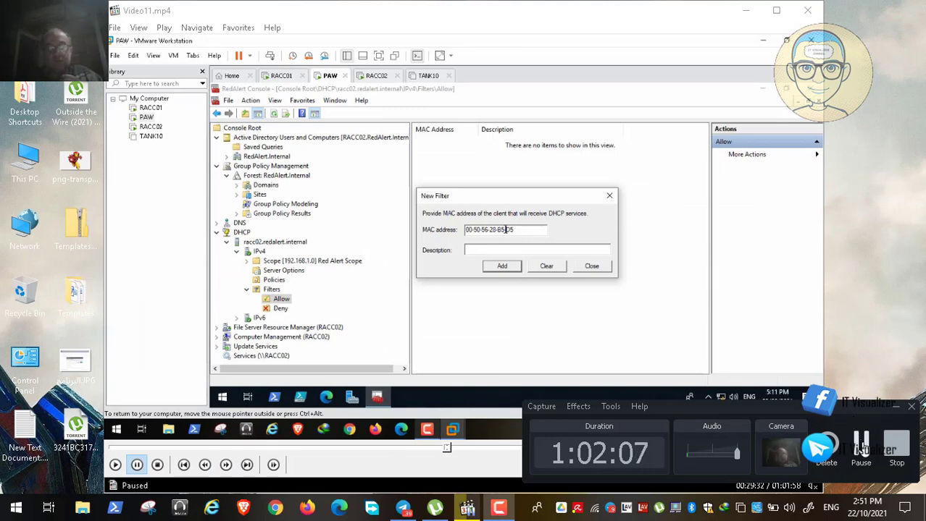
{"action": "left_click", "coordinate": [861, 443]}
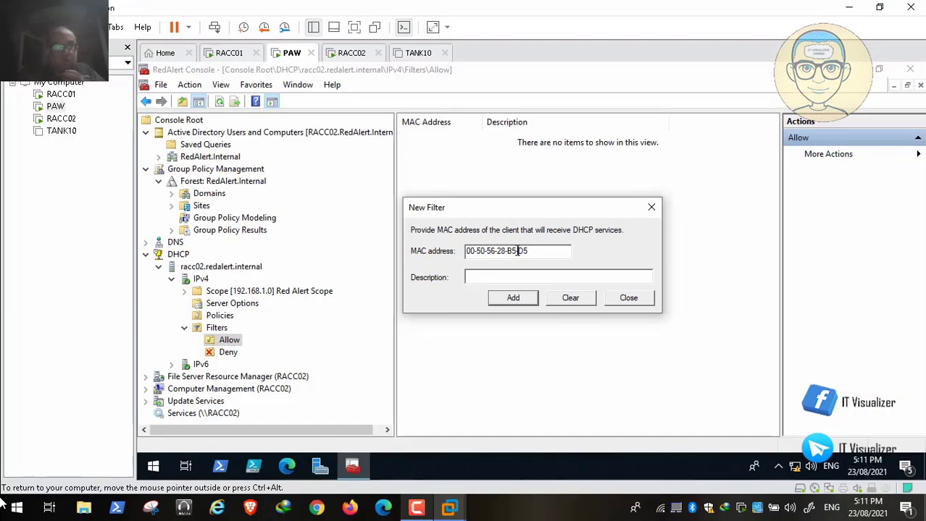
{"action": "left_click", "coordinate": [14, 494]}
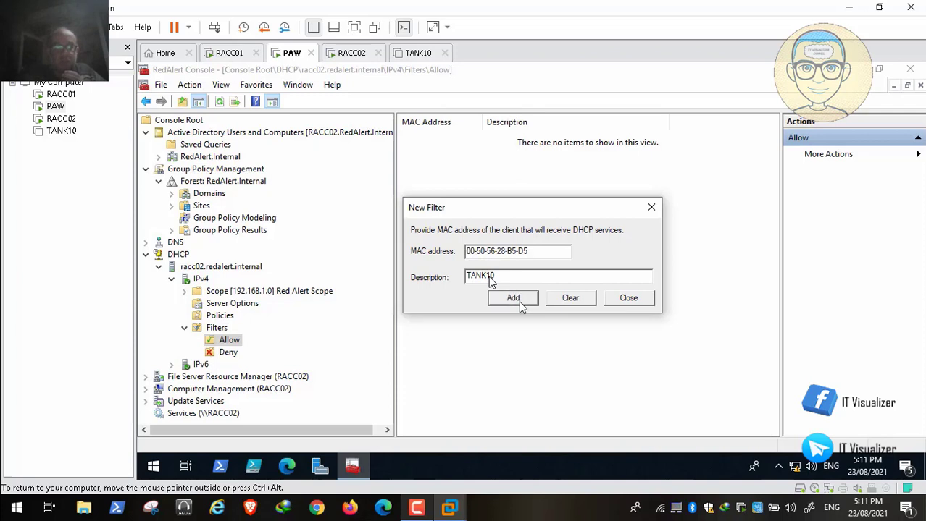
{"action": "left_click", "coordinate": [519, 300]}
{"action": "left_click", "coordinate": [628, 298]}
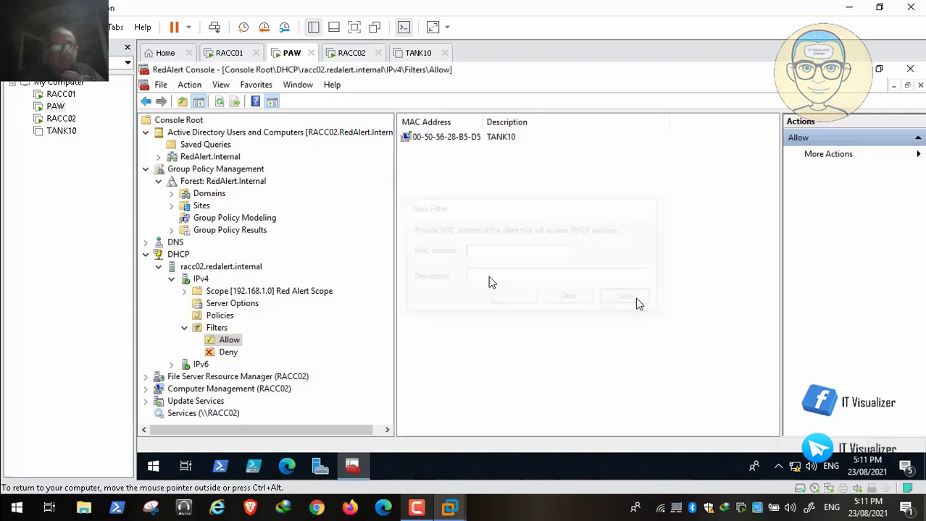
Restart the DHCP server on racc02.redalert.internal, wait for it to come back up, then close the console
{"action": "right_click", "coordinate": [223, 269]}
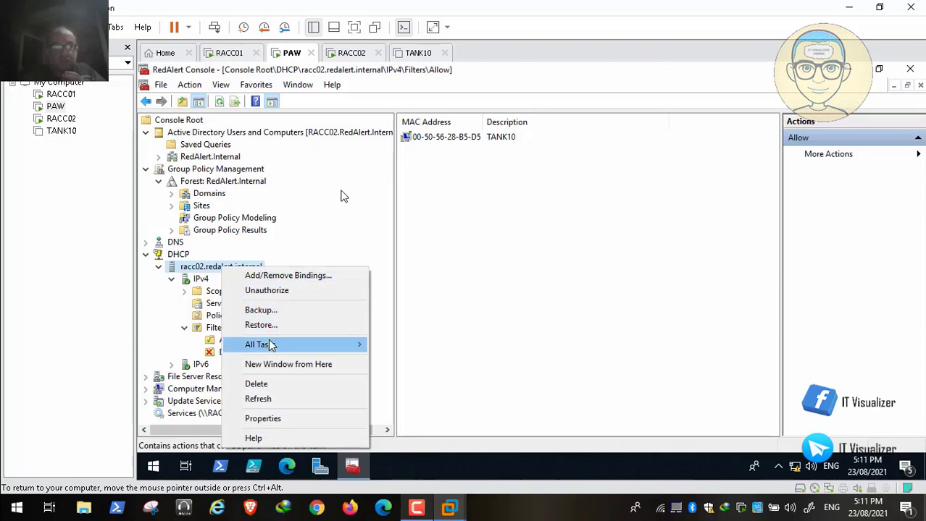
{"action": "mouse_move", "coordinate": [297, 348]}
{"action": "left_click", "coordinate": [426, 405]}
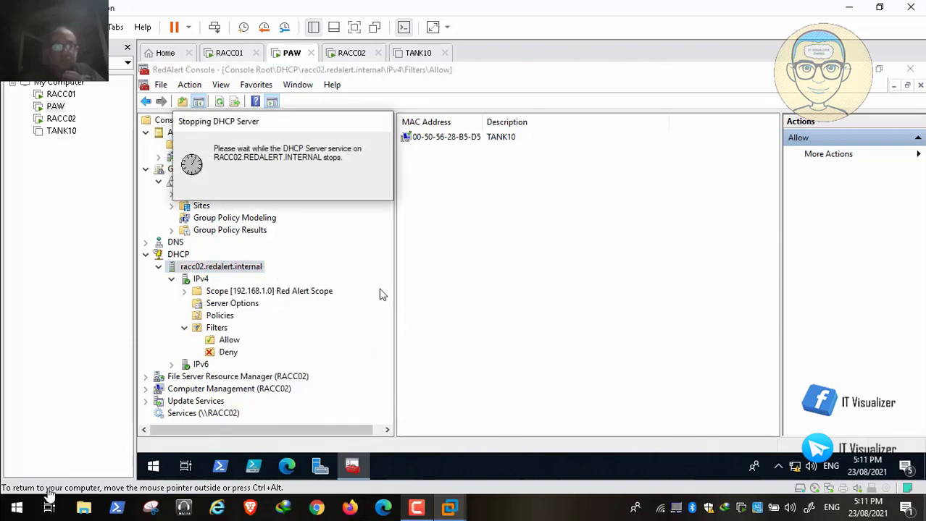
{"action": "mouse_move", "coordinate": [26, 483]}
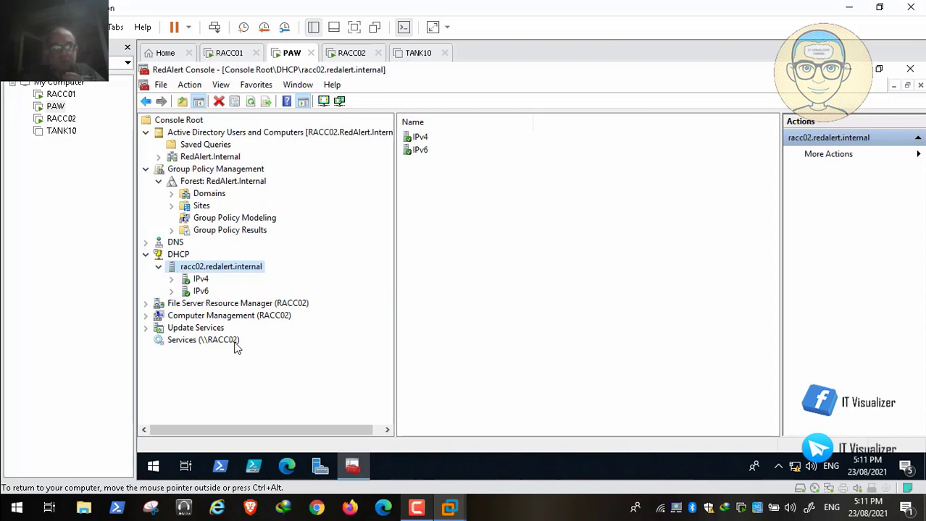
{"action": "left_click", "coordinate": [911, 70]}
Save the console settings on exit and shut down the PAW Windows guest
{"action": "left_click", "coordinate": [500, 291]}
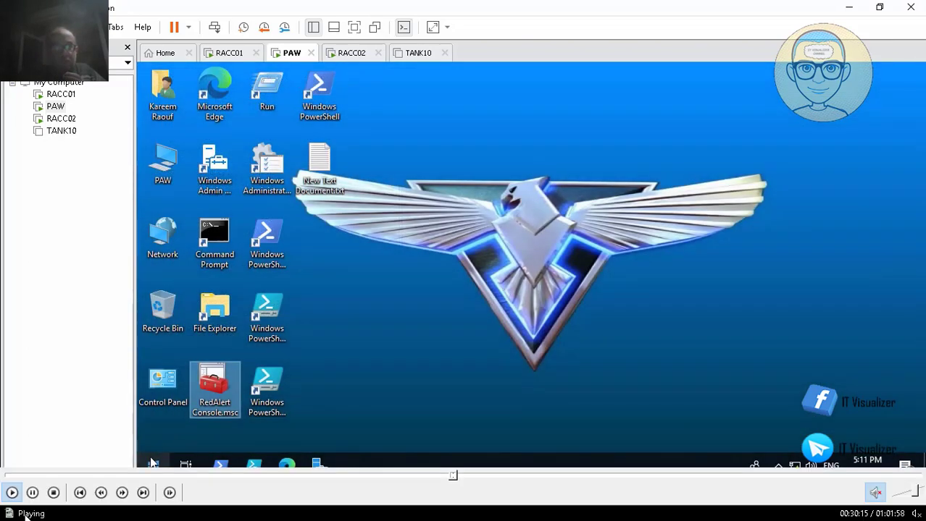
{"action": "right_click", "coordinate": [153, 464]}
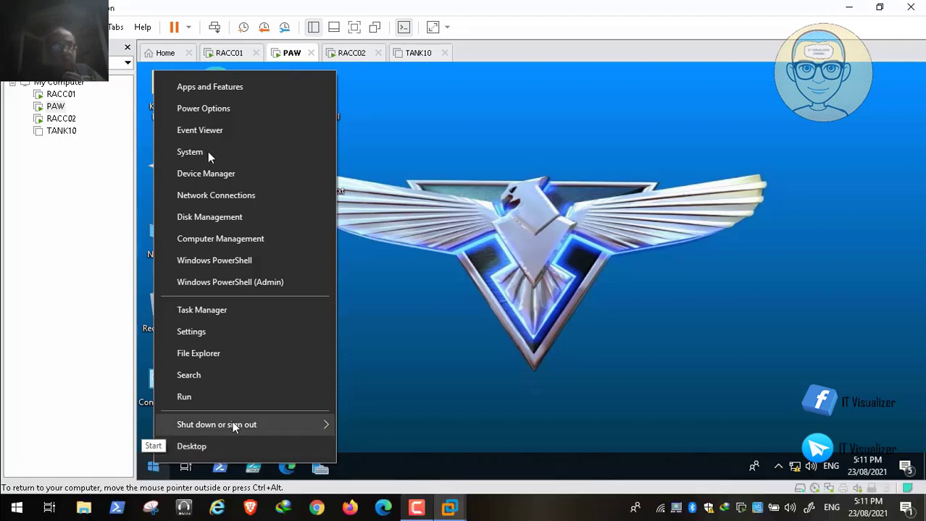
{"action": "mouse_move", "coordinate": [233, 427]}
{"action": "left_click", "coordinate": [367, 403]}
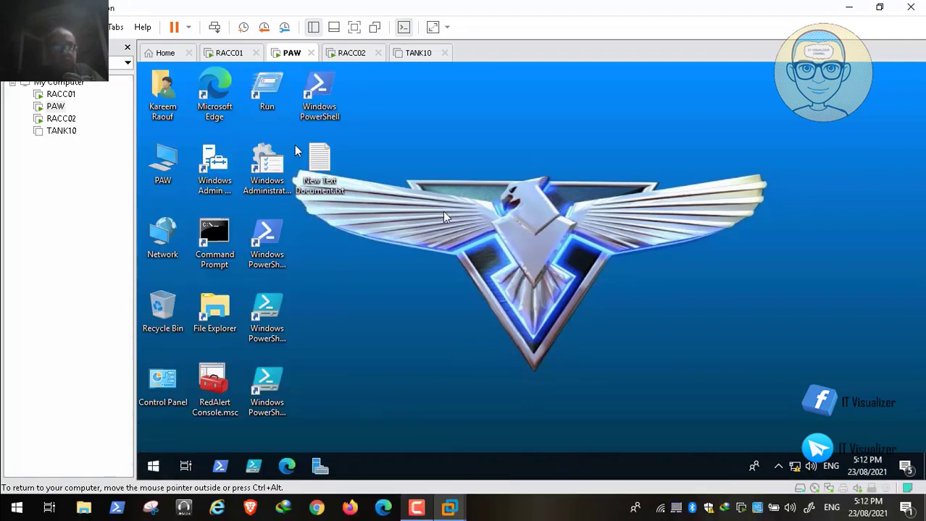
{"action": "left_click", "coordinate": [417, 508]}
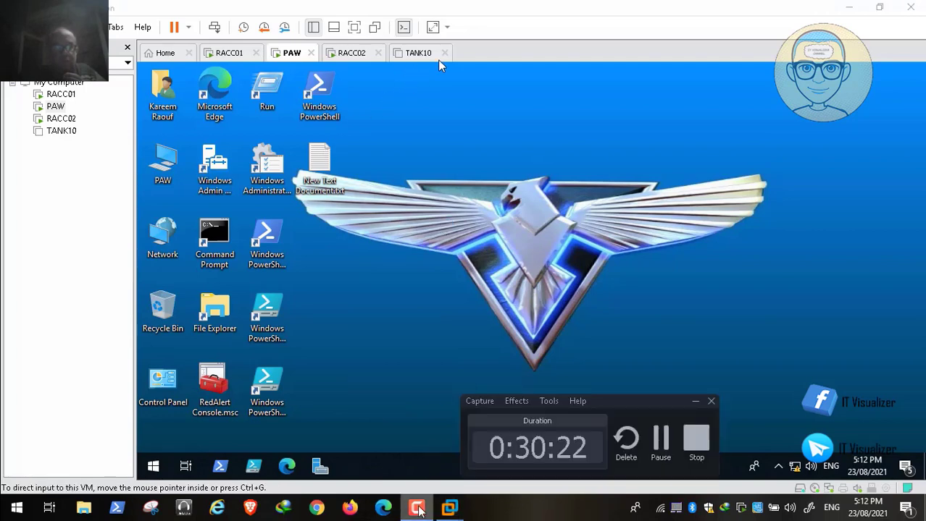
{"action": "left_click", "coordinate": [695, 402]}
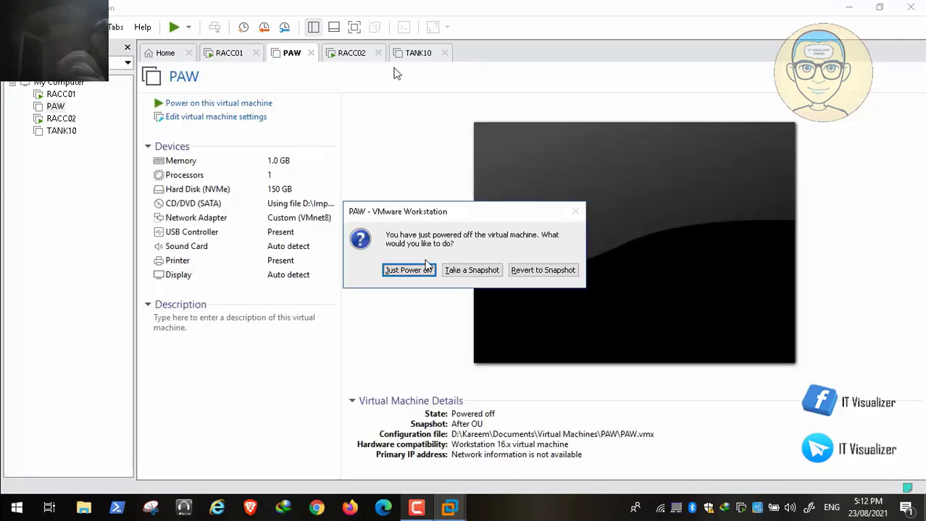
Dismiss the power-off notice and power on TANK10, which finds no boot media
{"action": "left_click", "coordinate": [408, 270]}
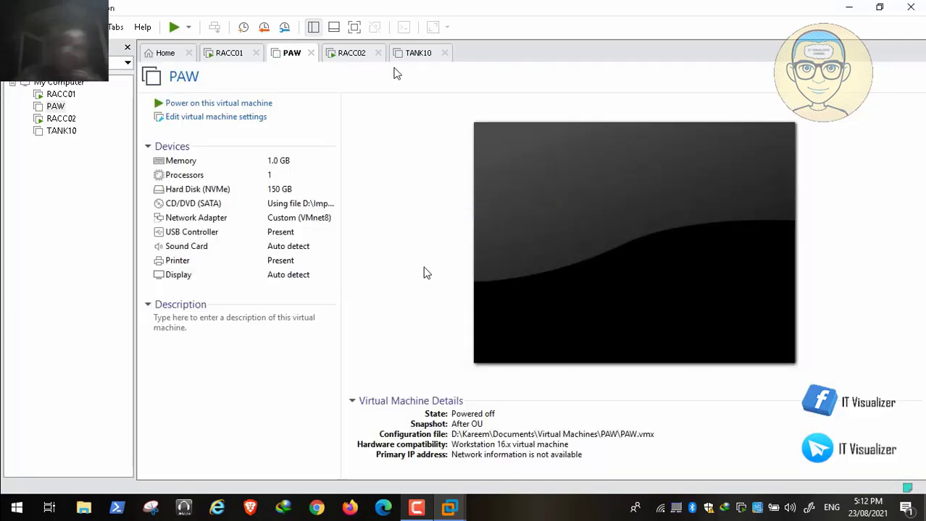
{"action": "left_click", "coordinate": [418, 513]}
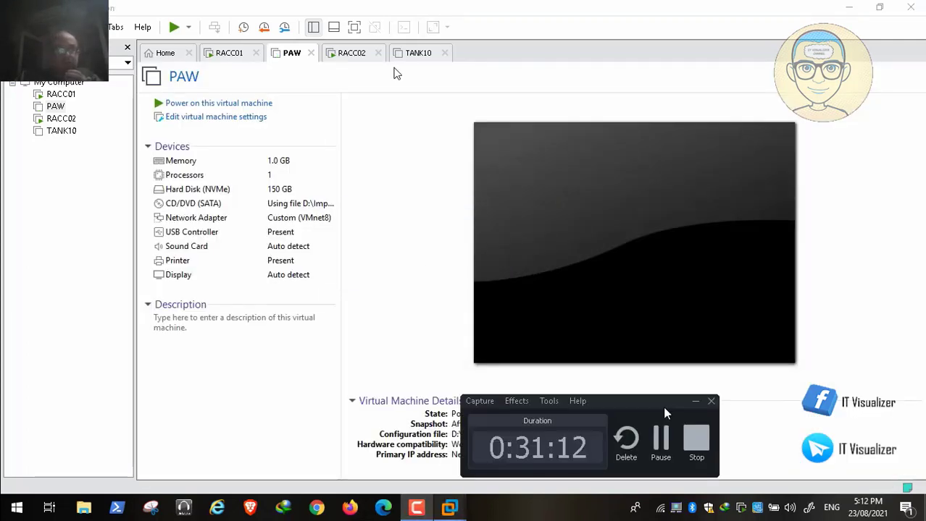
{"action": "left_click", "coordinate": [694, 403]}
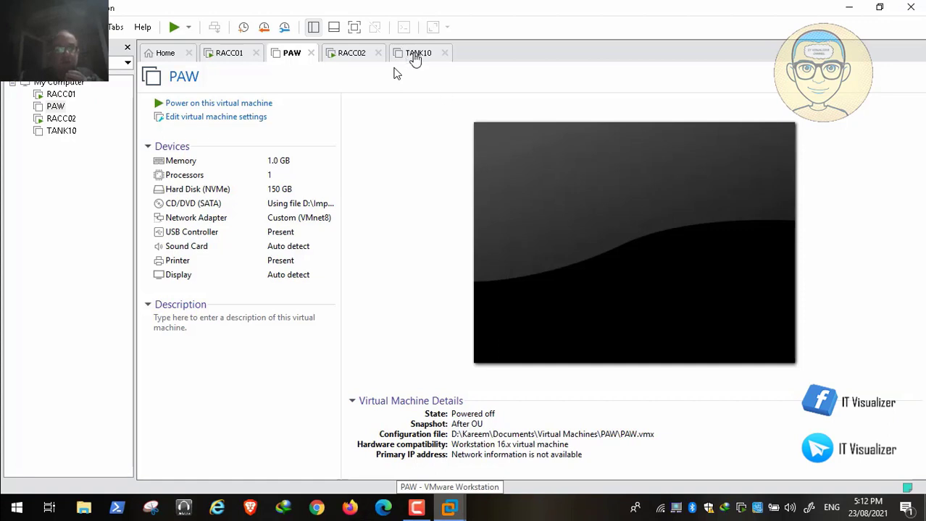
{"action": "left_click", "coordinate": [414, 58]}
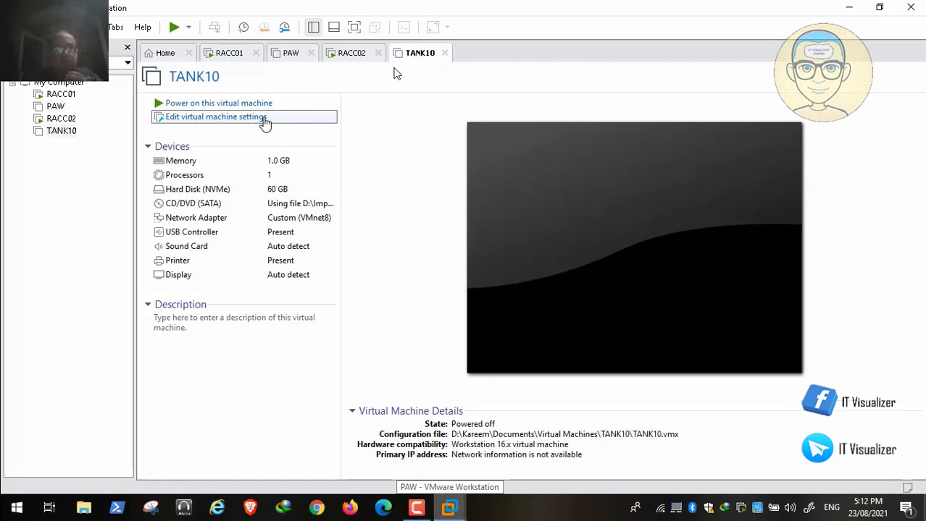
{"action": "left_click", "coordinate": [205, 105]}
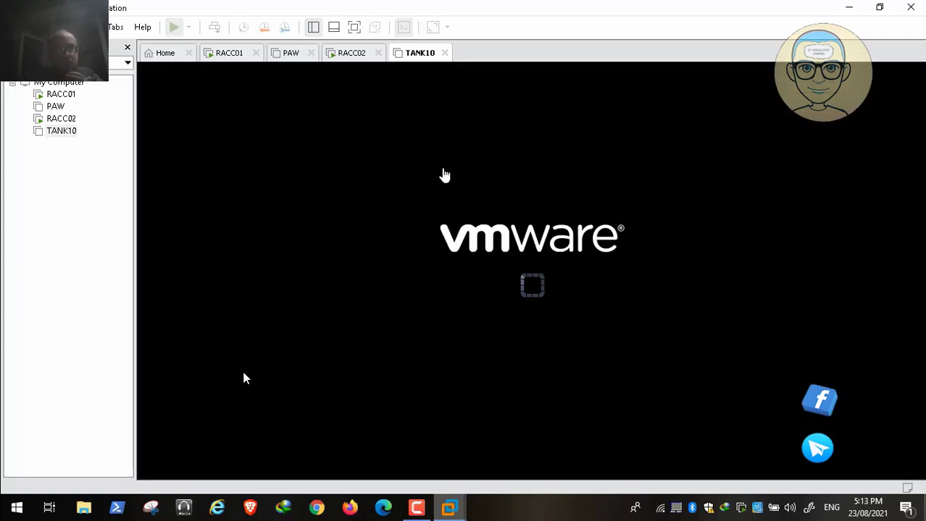
{"action": "mouse_move", "coordinate": [61, 474]}
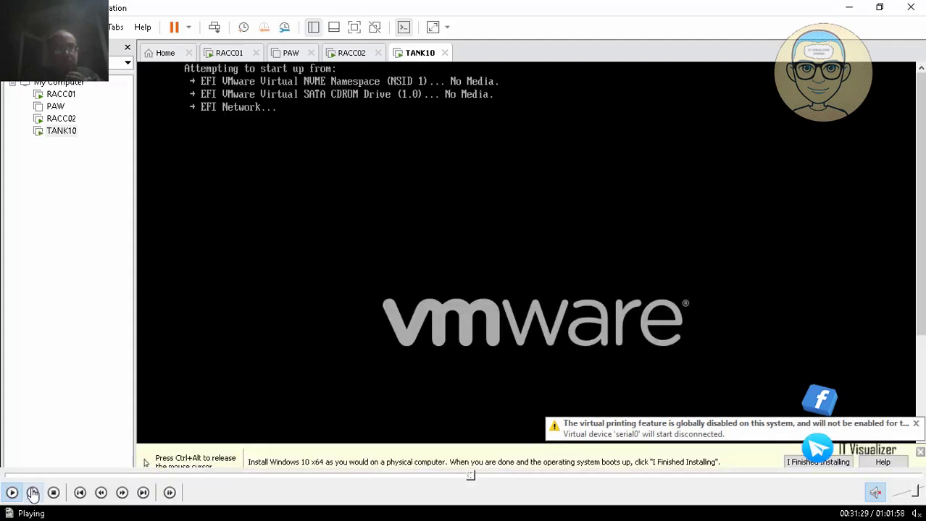
{"action": "left_click", "coordinate": [32, 492]}
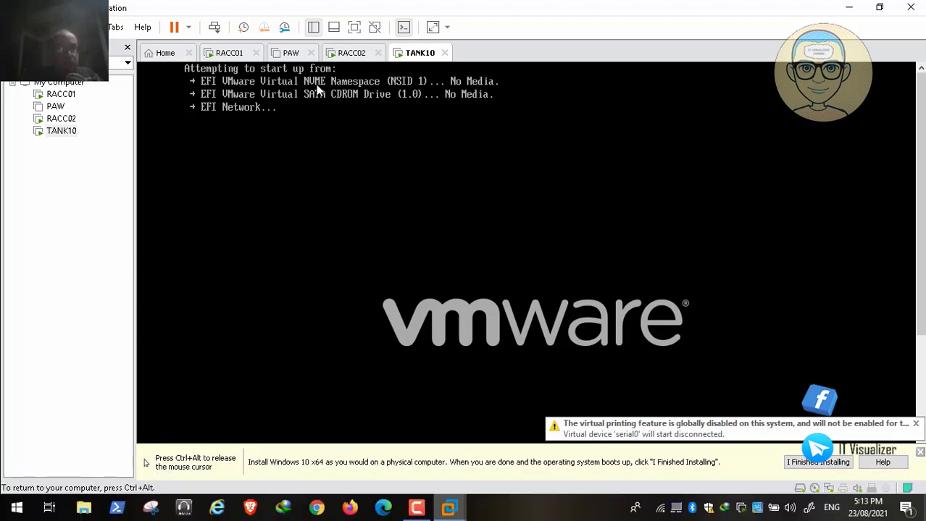
{"action": "key", "text": "ctrl+alt"}
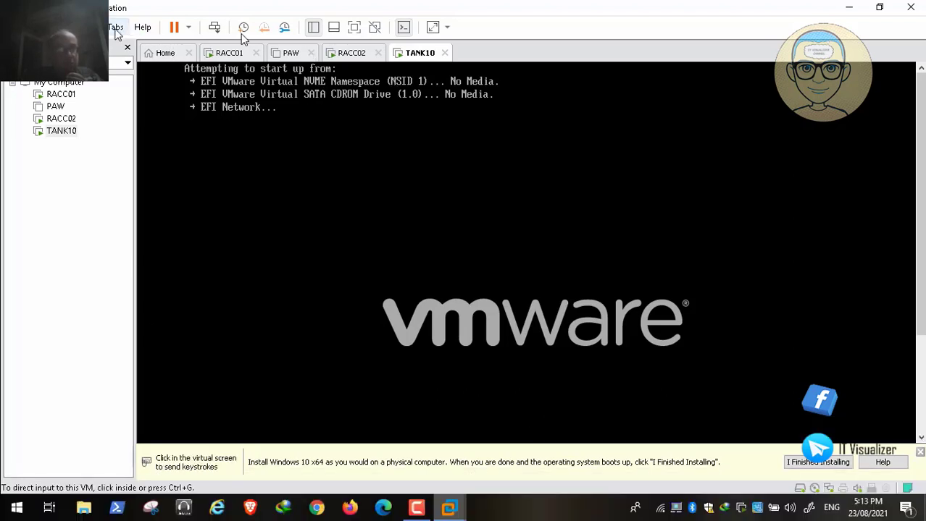
{"action": "left_click", "coordinate": [189, 29]}
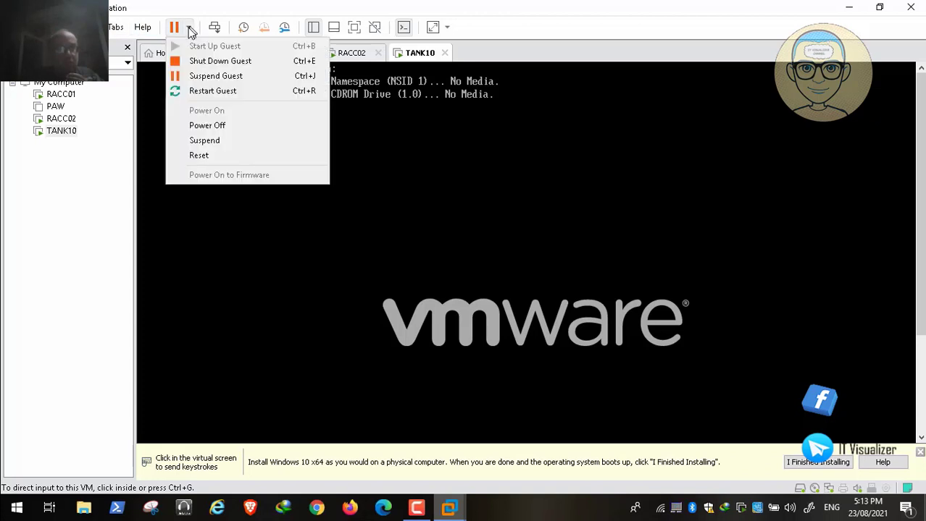
Shut down TANK10 and switch its firmware type from UEFI to BIOS
{"action": "left_click", "coordinate": [207, 61]}
{"action": "left_click", "coordinate": [480, 280]}
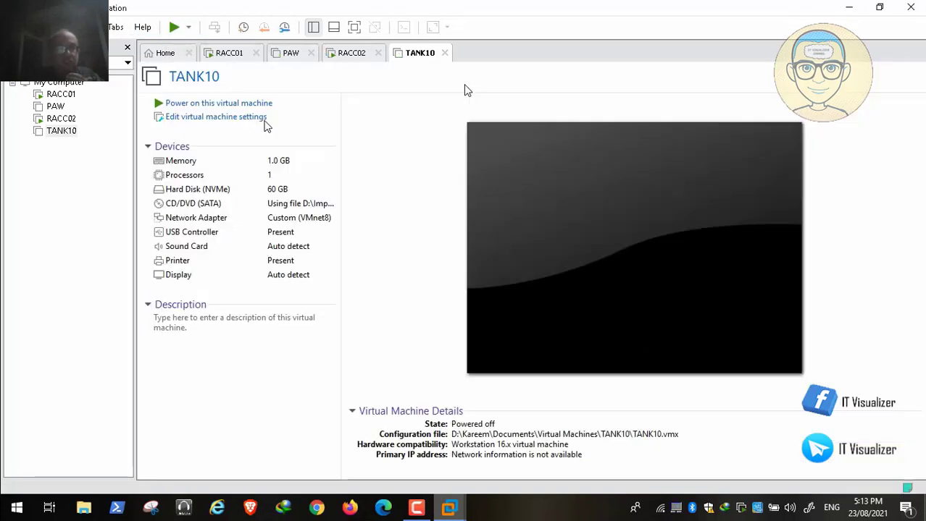
{"action": "left_click", "coordinate": [325, 110]}
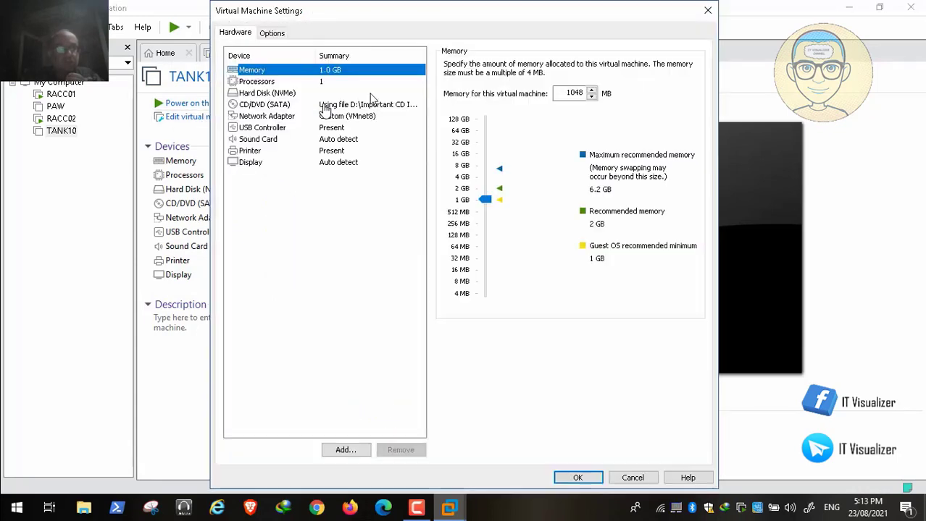
{"action": "left_click", "coordinate": [273, 33]}
{"action": "left_click", "coordinate": [265, 208]}
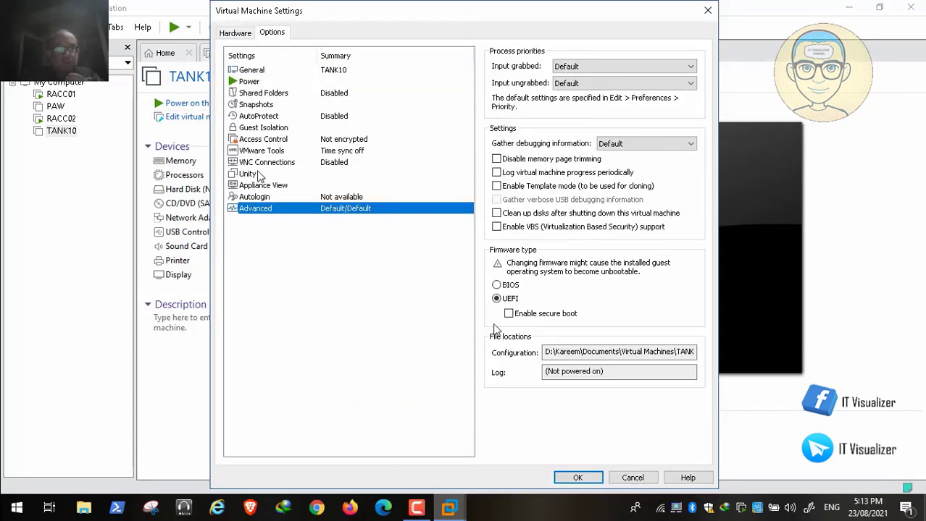
{"action": "left_click", "coordinate": [507, 287]}
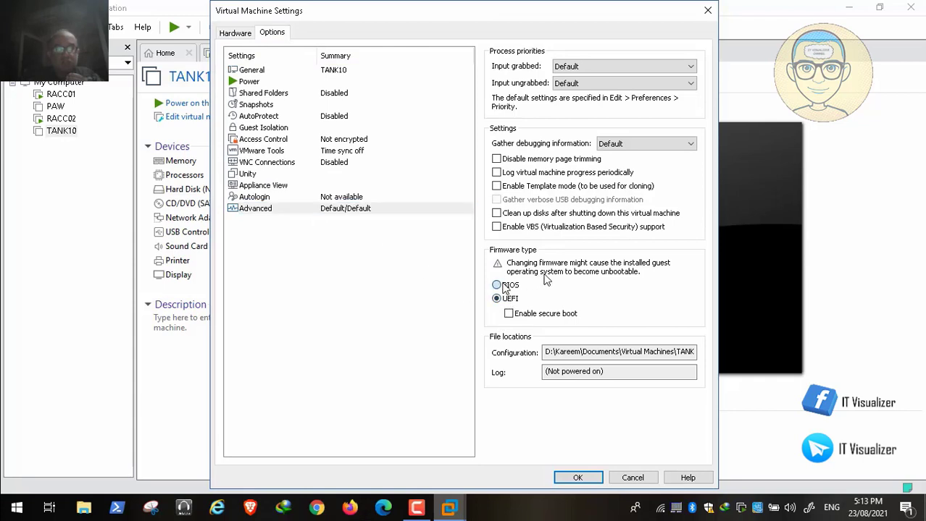
{"action": "left_click", "coordinate": [589, 479]}
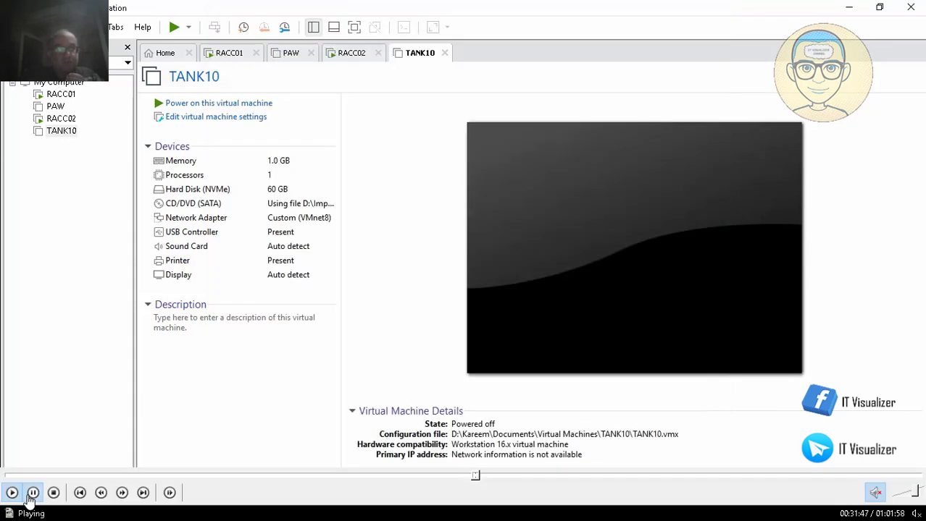
Power TANK10 back on with the BIOS firmware
{"action": "left_click", "coordinate": [382, 346]}
{"action": "mouse_move", "coordinate": [514, 476]}
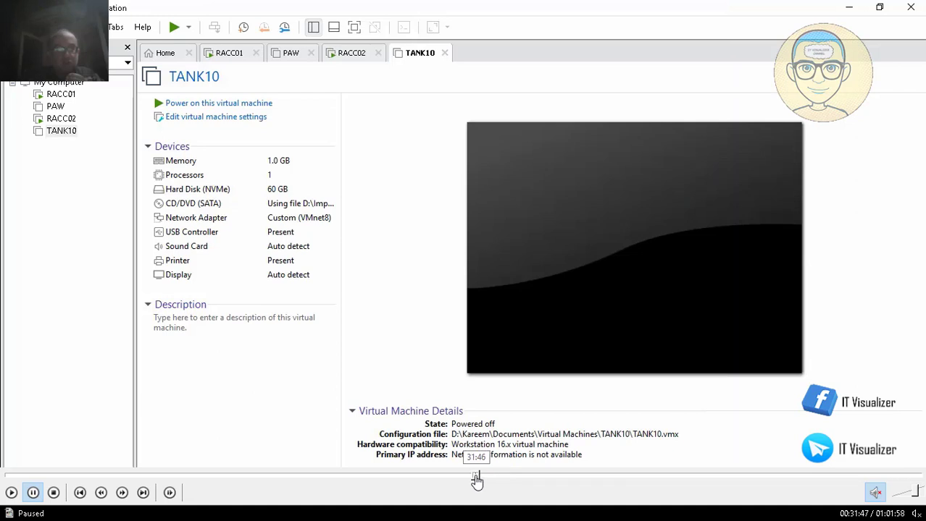
{"action": "left_click", "coordinate": [476, 480]}
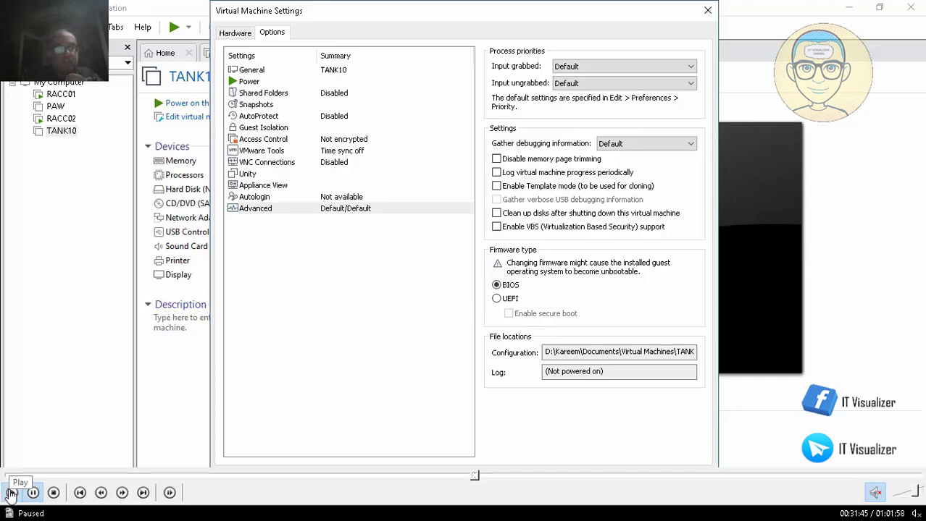
{"action": "left_click", "coordinate": [12, 494]}
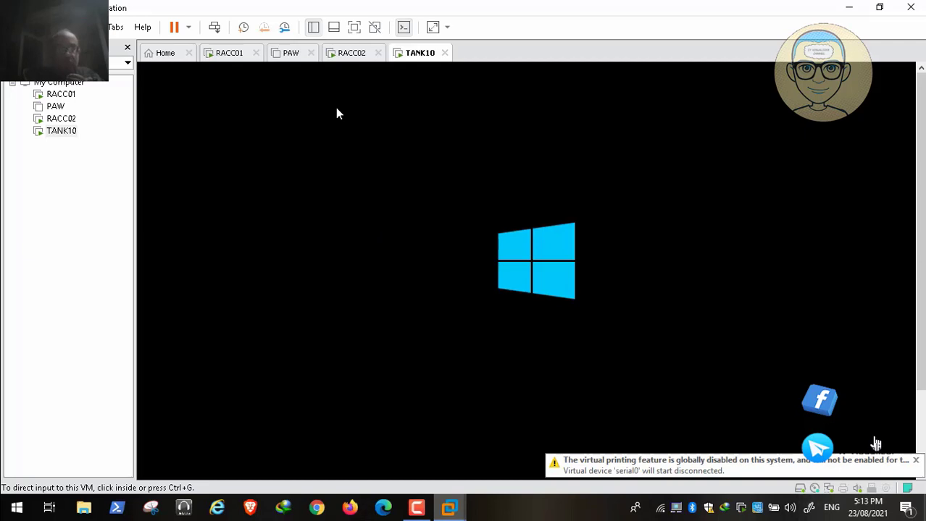
Keep English (United States) for install language and format, then choose Install now
{"action": "left_click", "coordinate": [920, 435]}
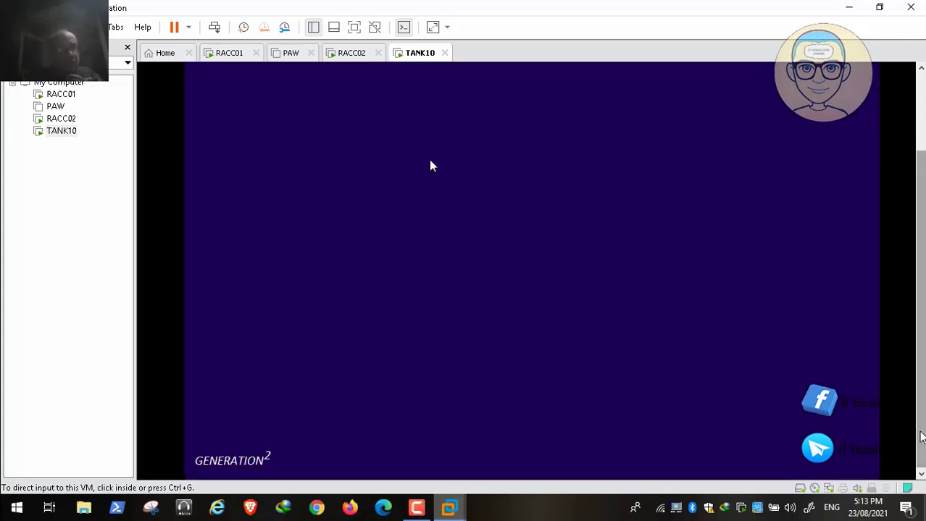
{"action": "left_click_drag", "start_coordinate": [919, 433], "coordinate": [920, 354]}
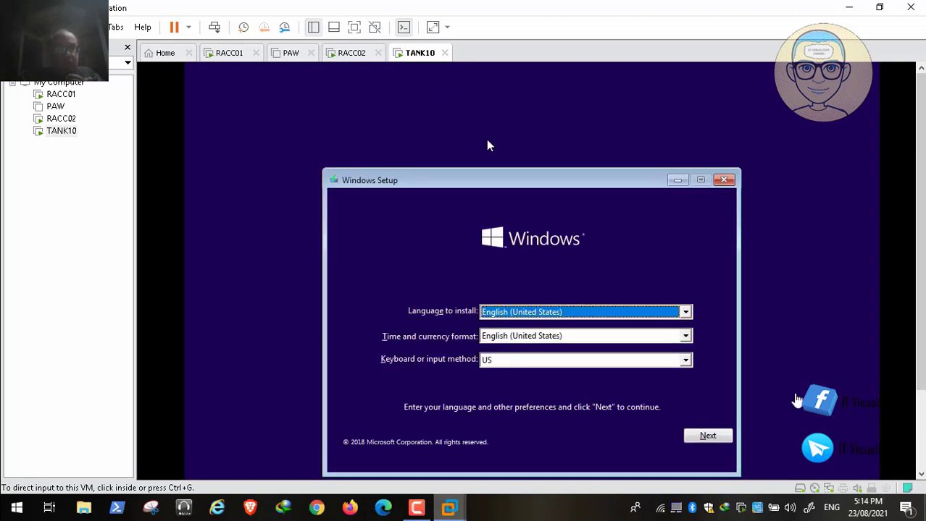
{"action": "left_click", "coordinate": [685, 312]}
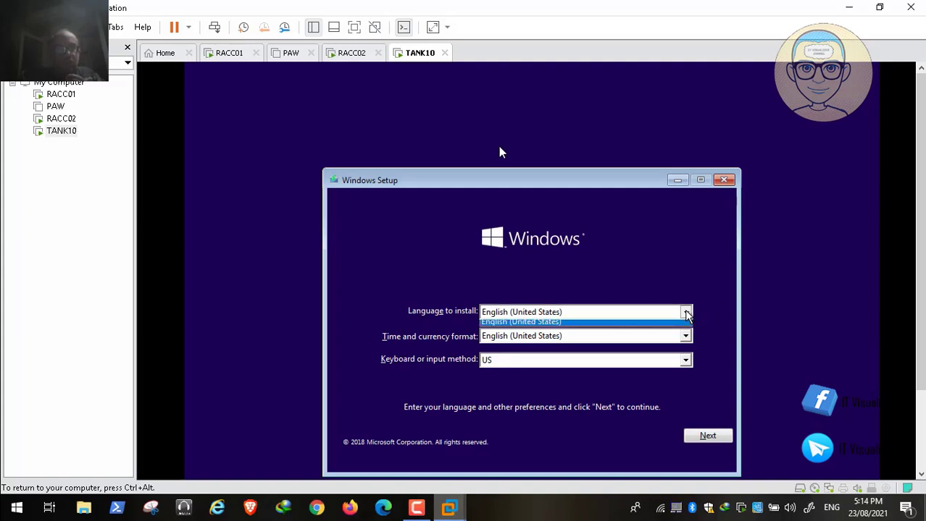
{"action": "left_click", "coordinate": [536, 321]}
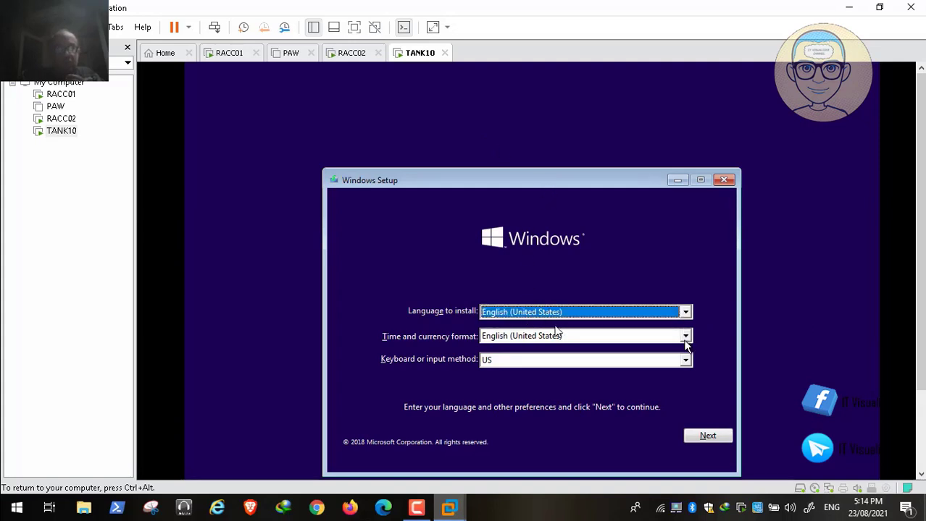
{"action": "left_click", "coordinate": [685, 336]}
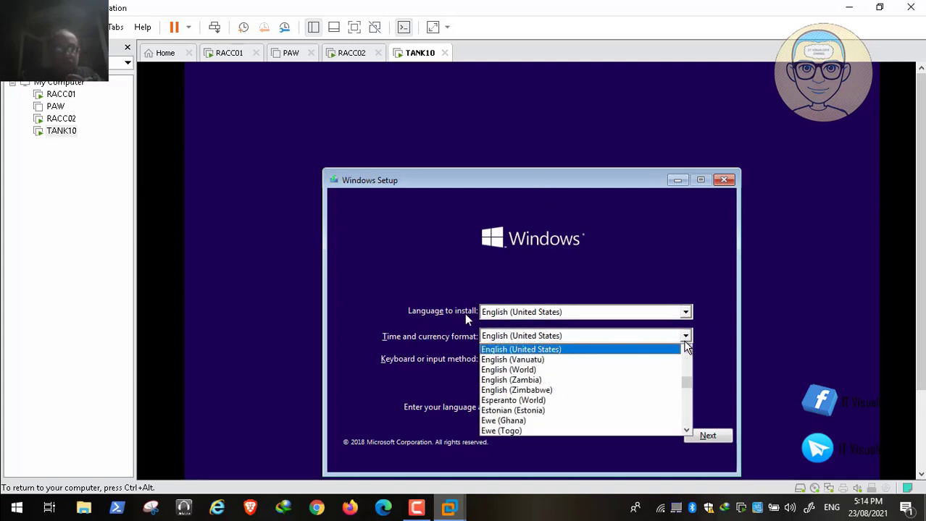
{"action": "left_click", "coordinate": [500, 291]}
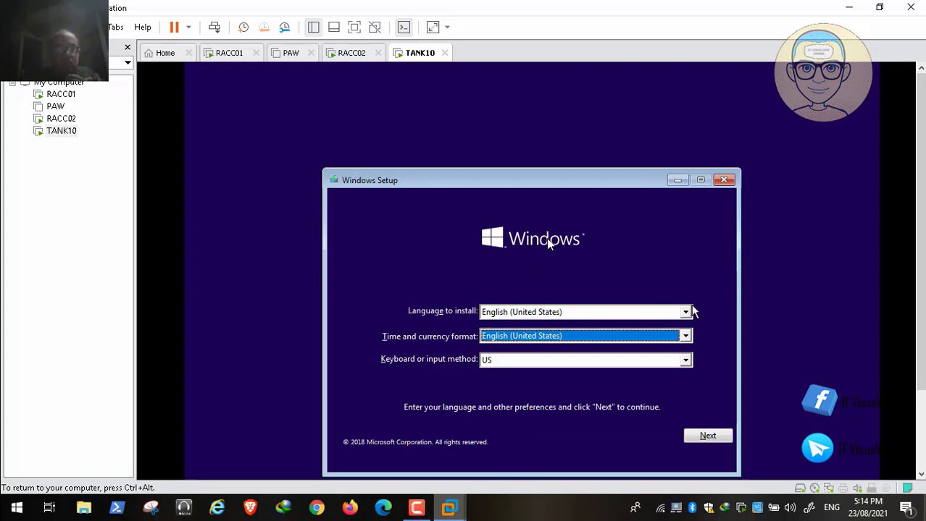
{"action": "left_click", "coordinate": [685, 312]}
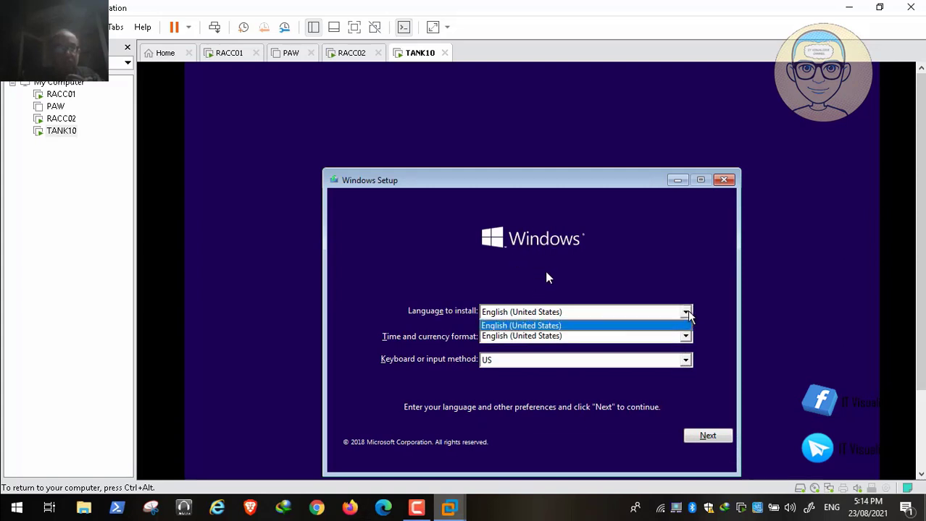
{"action": "left_click", "coordinate": [704, 437]}
{"action": "left_click", "coordinate": [531, 328]}
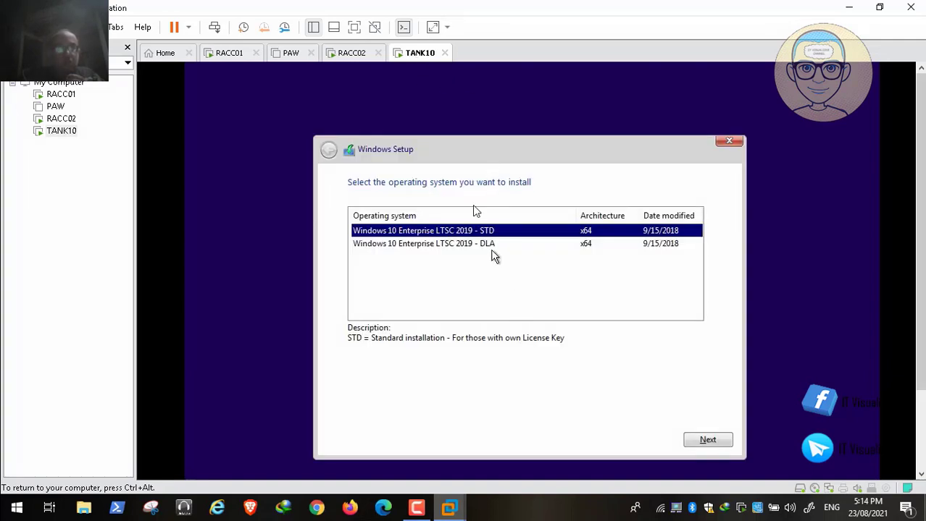
Choose Windows 10 Enterprise LTSC 2019 - DLA, accept the license terms, and pick Custom install
{"action": "left_click", "coordinate": [479, 247]}
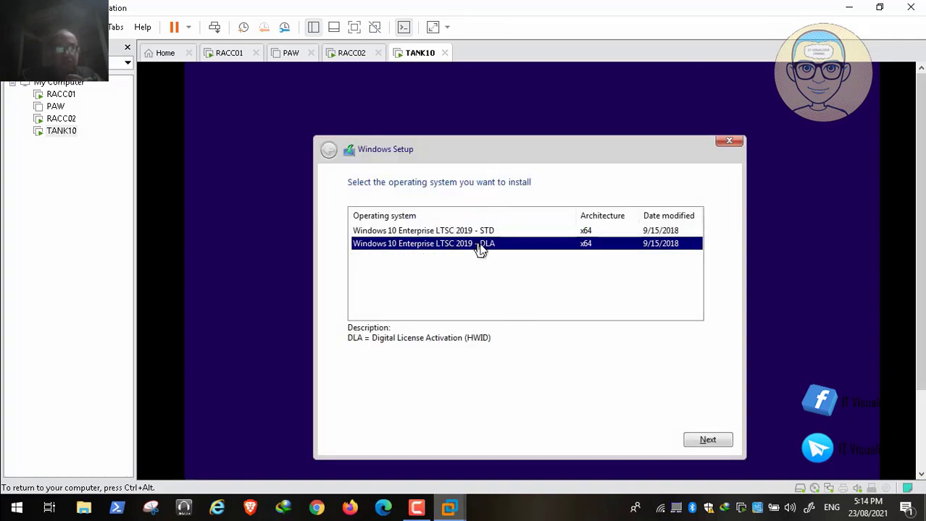
{"action": "left_click", "coordinate": [477, 231]}
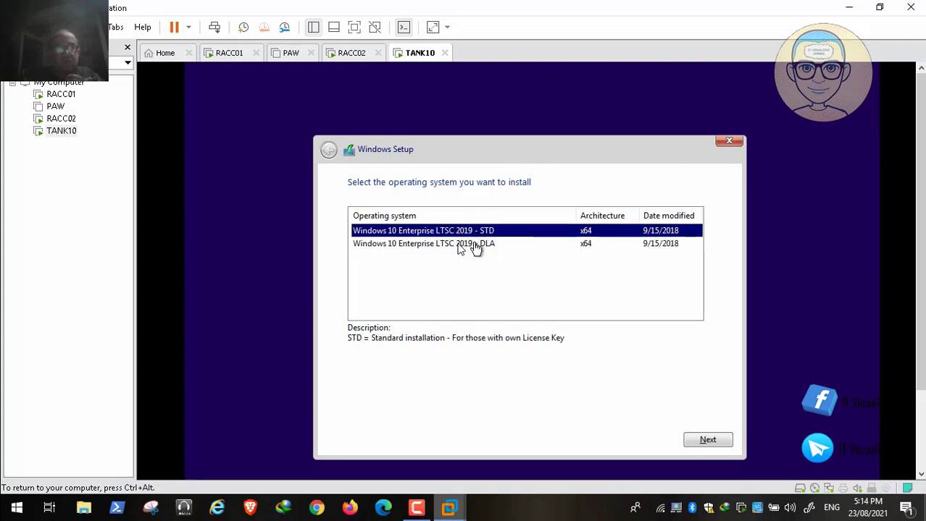
{"action": "left_click", "coordinate": [476, 245]}
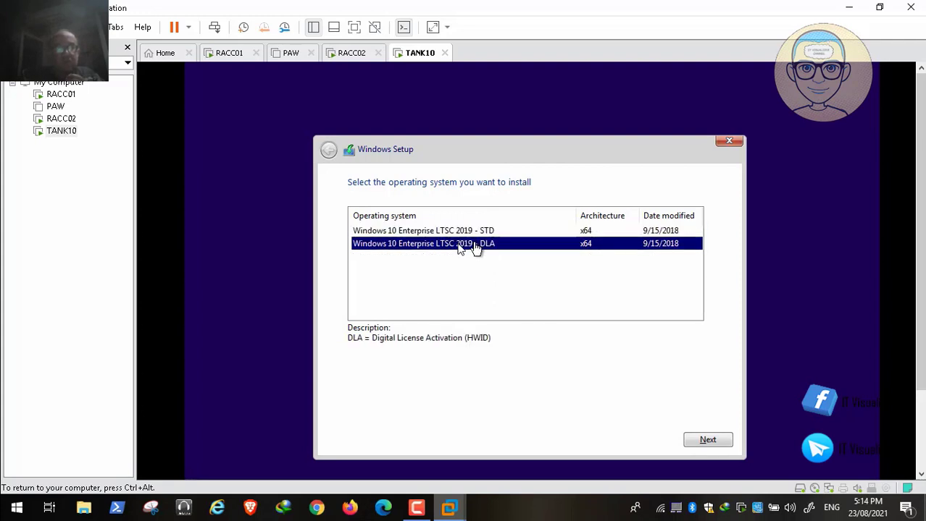
{"action": "left_click", "coordinate": [707, 442]}
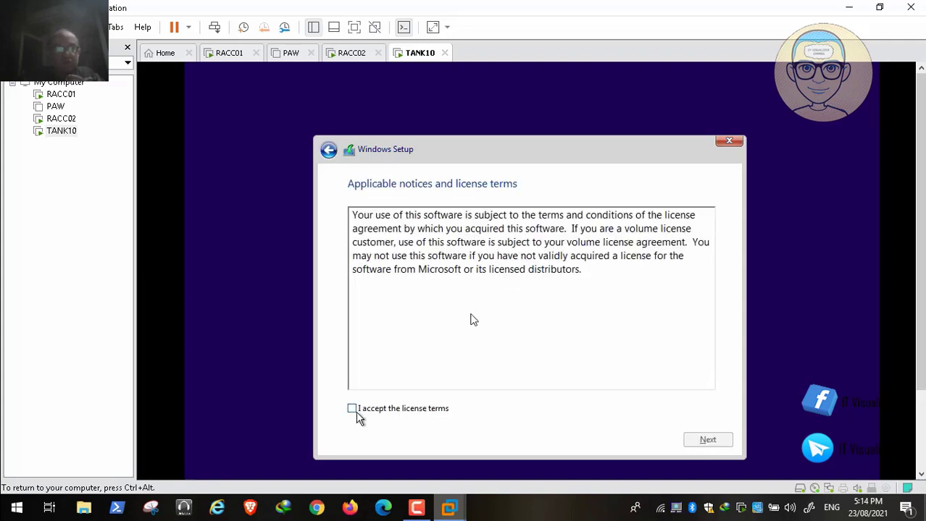
{"action": "left_click", "coordinate": [352, 409]}
{"action": "left_click", "coordinate": [706, 441]}
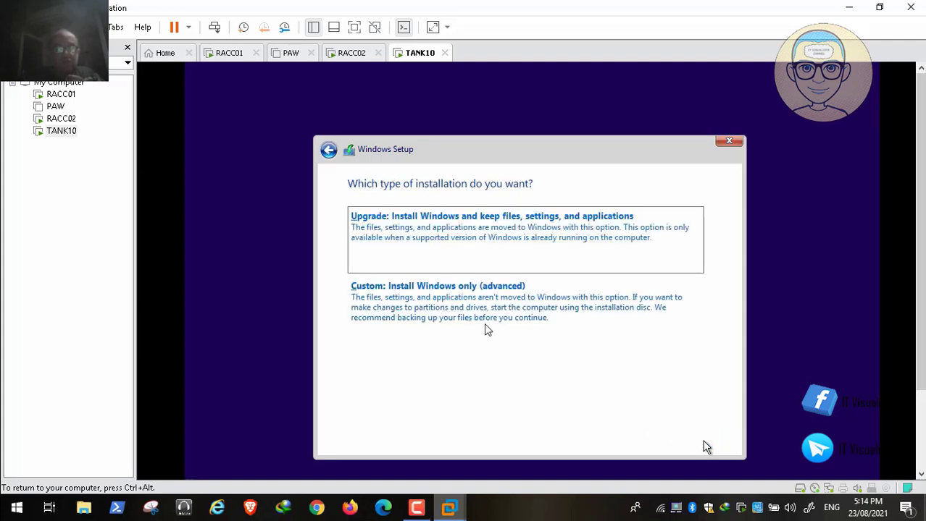
{"action": "left_click", "coordinate": [517, 315]}
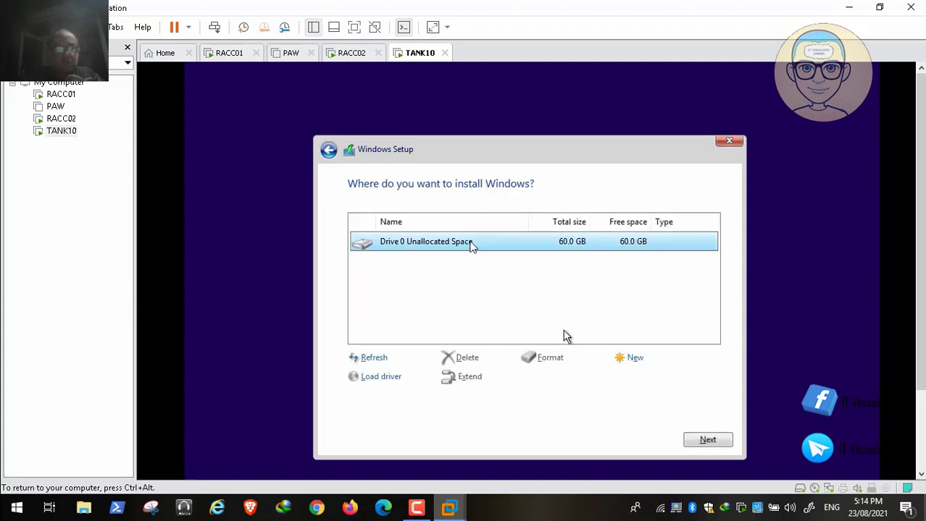
Create the 48.3 GB partition on Drive 0, accepting the extra system partitions
{"action": "left_click", "coordinate": [629, 359]}
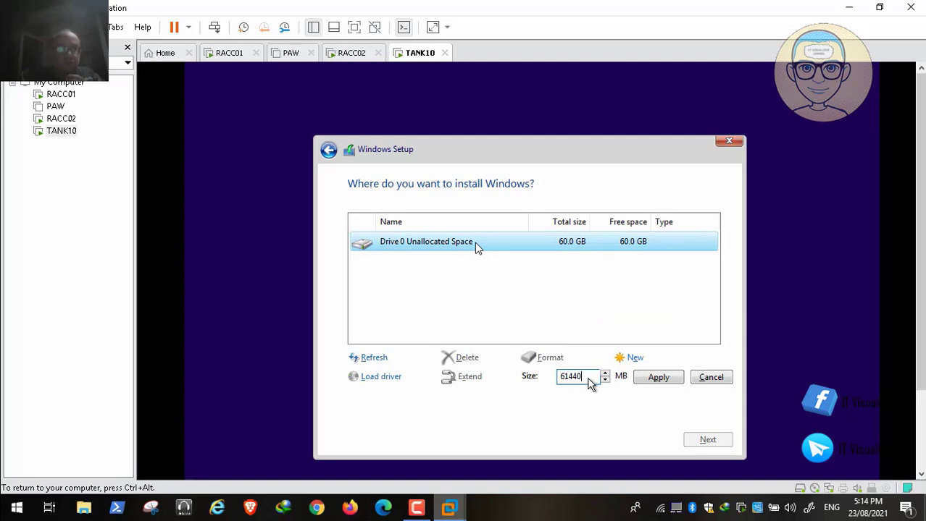
{"action": "key", "text": "BackSpace"}
{"action": "key", "text": "BackSpace"}
{"action": "key", "text": "BackSpace"}
{"action": "key", "text": "BackSpace"}
{"action": "key", "text": "BackSpace"}
{"action": "type", "text": "5"}
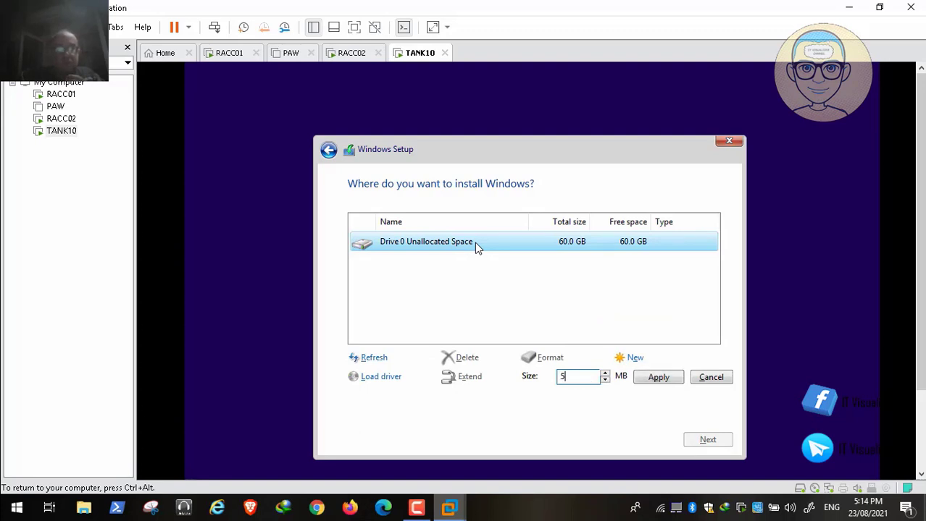
{"action": "type", "text": "0000"}
{"action": "left_click", "coordinate": [659, 381]}
{"action": "left_click", "coordinate": [638, 386]}
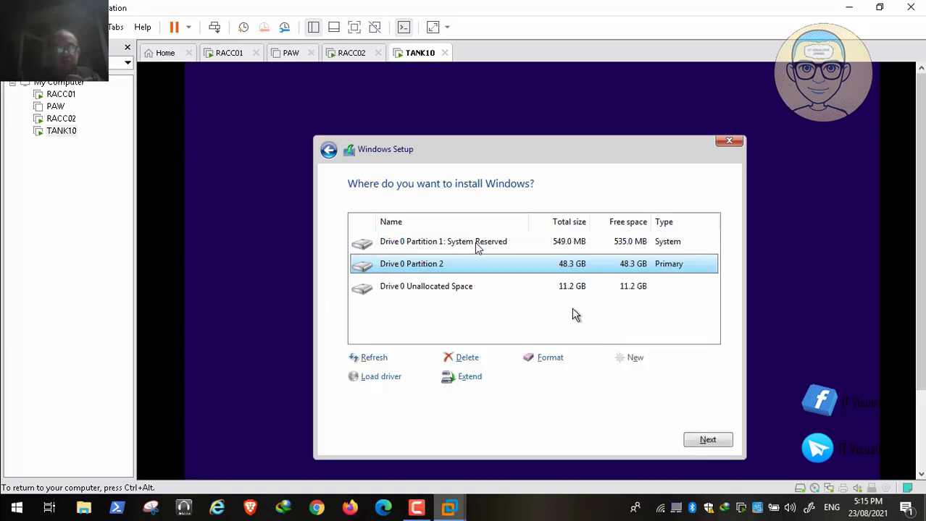
Create and format Partition 3 from the leftover 11.2 GB, then install Windows on Partition 2
{"action": "left_click", "coordinate": [555, 287]}
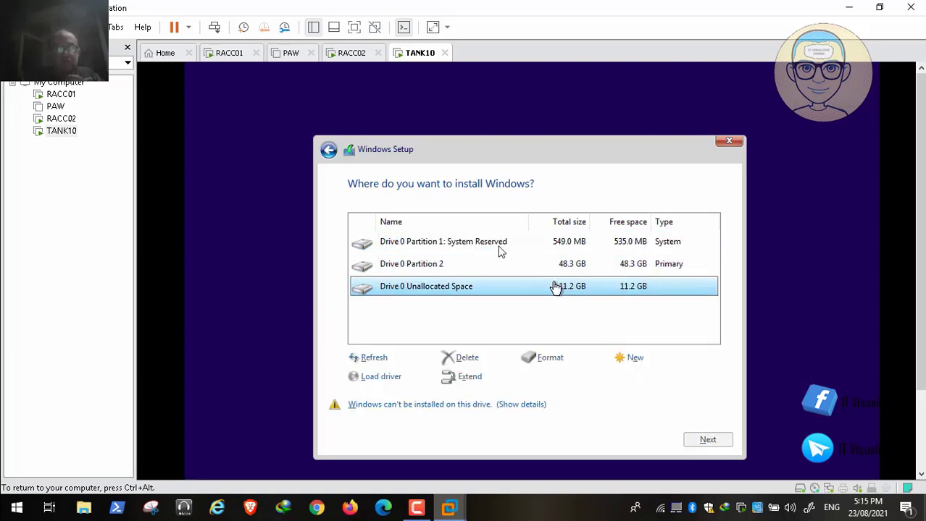
{"action": "left_click", "coordinate": [630, 359]}
{"action": "left_click", "coordinate": [650, 383]}
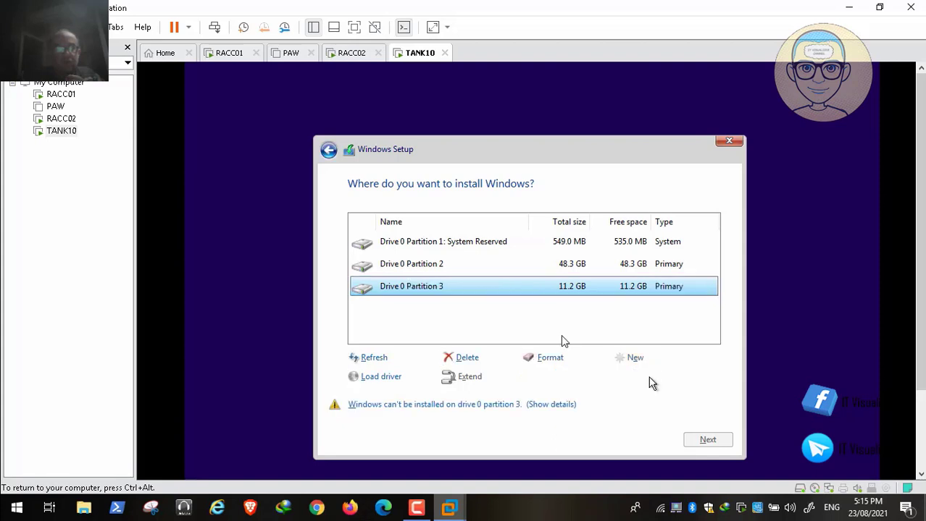
{"action": "left_click", "coordinate": [553, 359]}
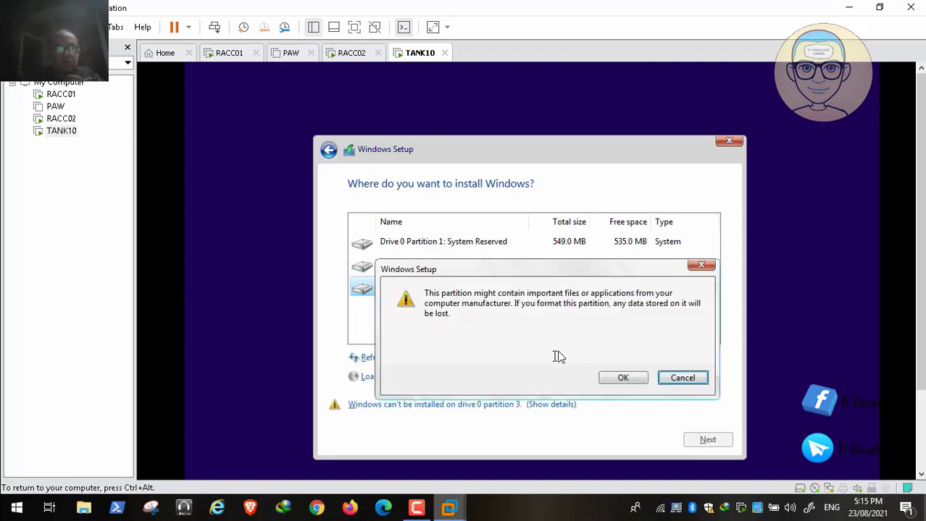
{"action": "left_click", "coordinate": [616, 374]}
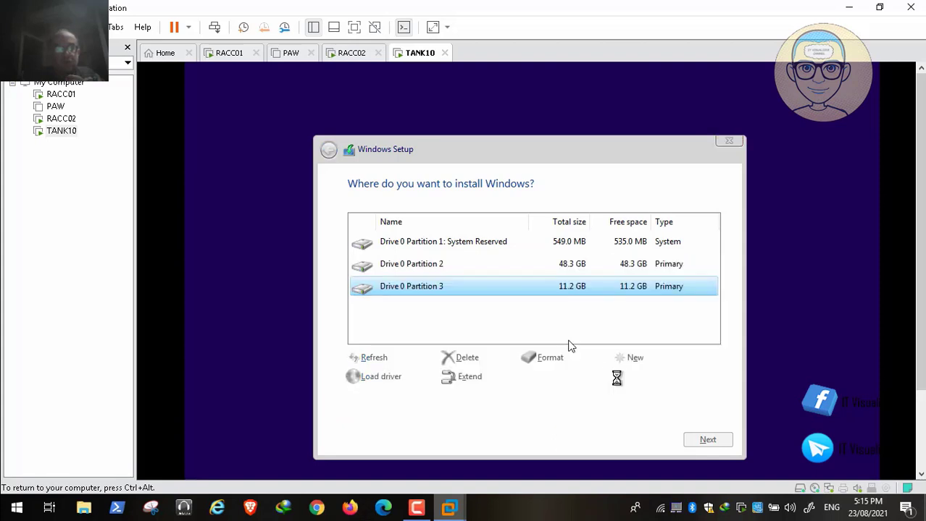
{"action": "left_click", "coordinate": [445, 264]}
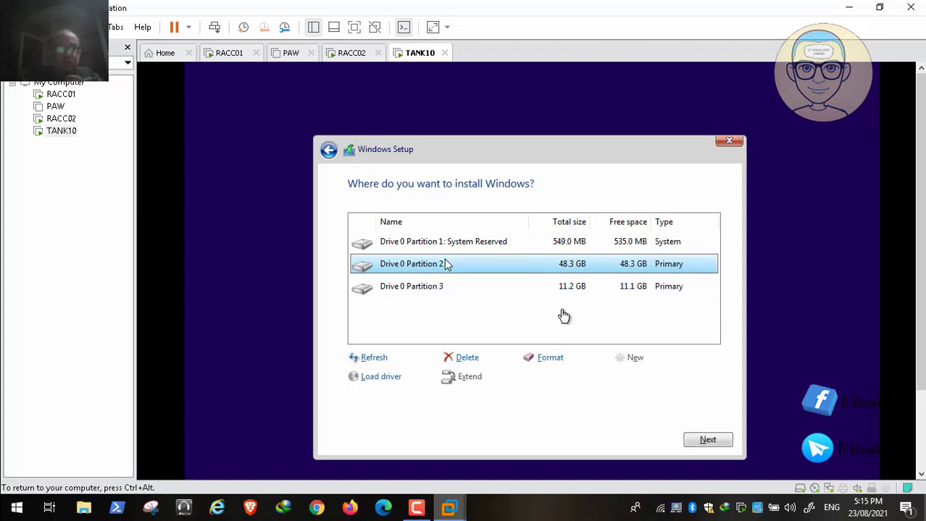
{"action": "left_click", "coordinate": [707, 441]}
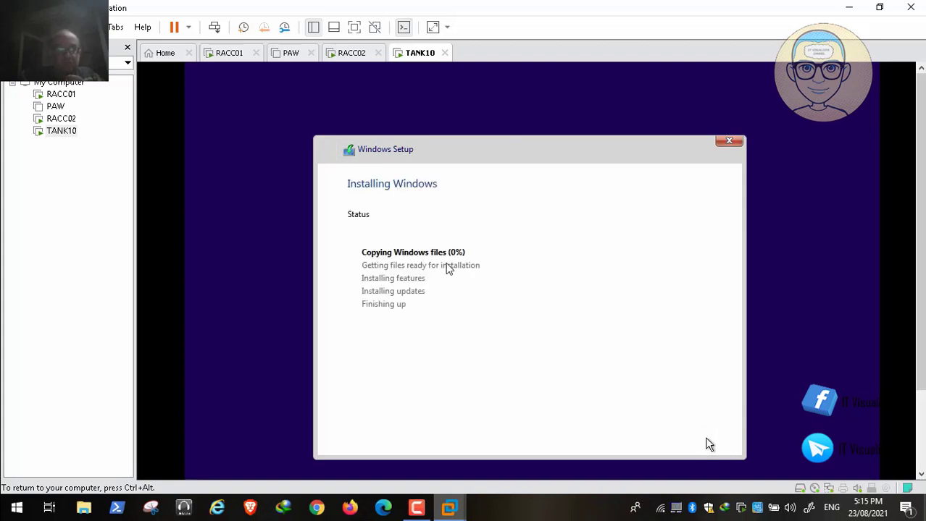
Wait while TANK10's Windows Setup copies files and installs features, then reboots to the Windows logo
{"action": "left_click", "coordinate": [422, 507]}
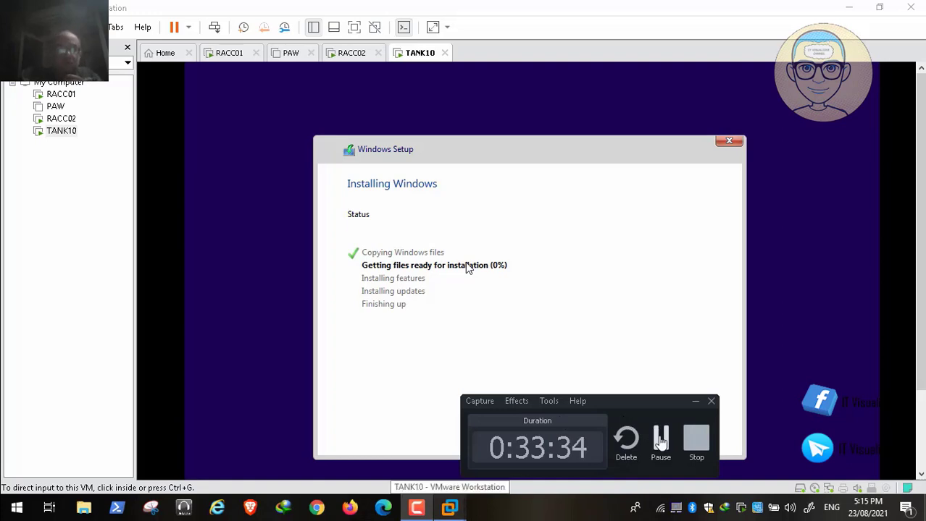
{"action": "left_click", "coordinate": [661, 438]}
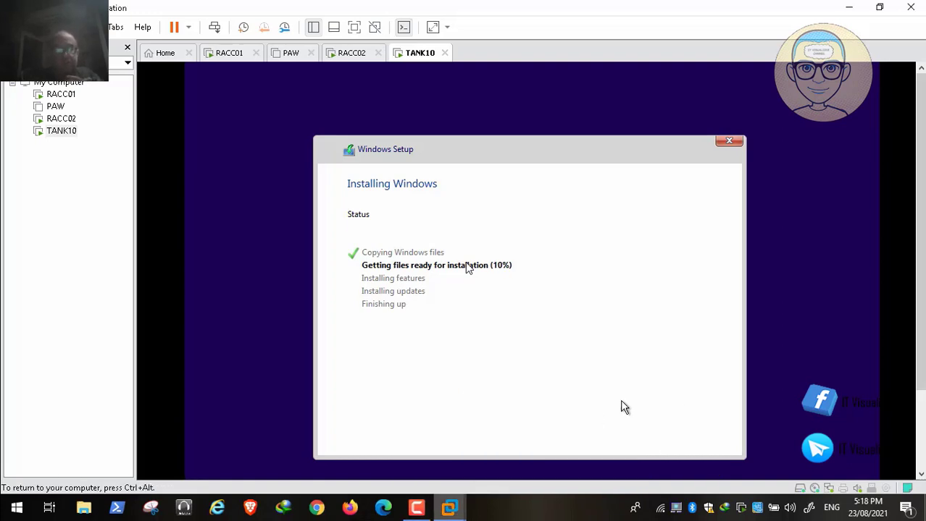
{"action": "key", "text": "ctrl+alt"}
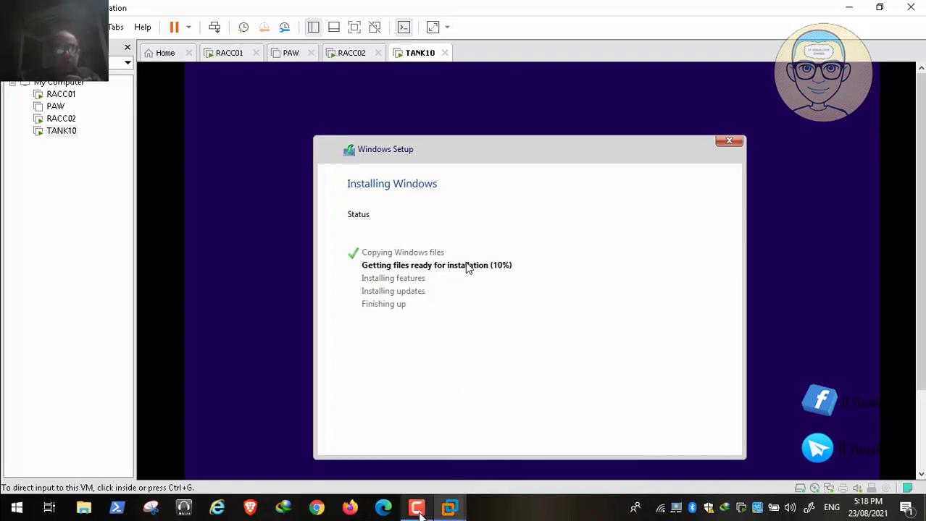
{"action": "left_click", "coordinate": [417, 508]}
{"action": "left_click", "coordinate": [661, 438]}
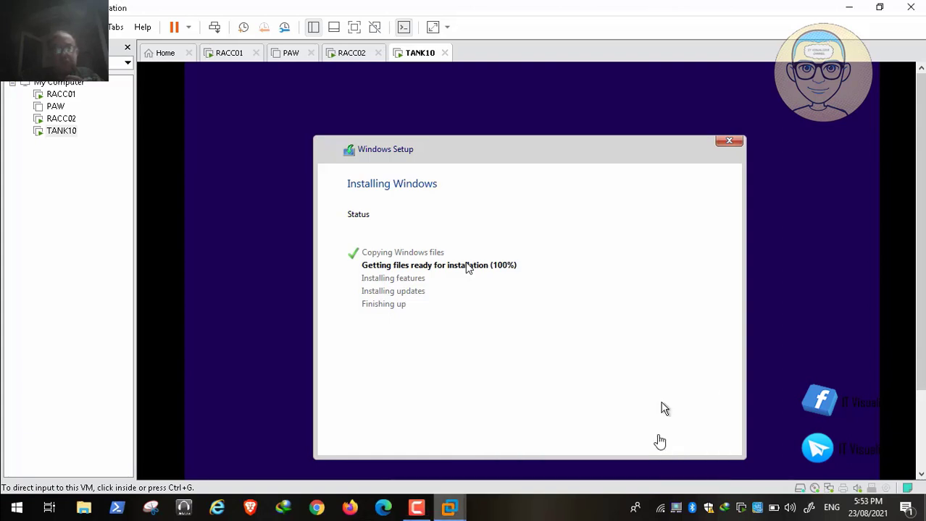
{"action": "left_click", "coordinate": [661, 409]}
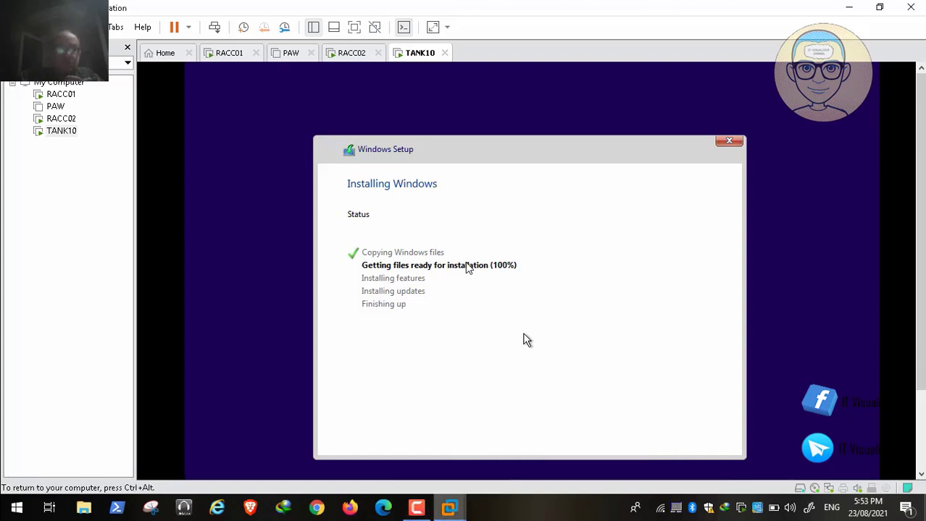
{"action": "key", "text": "ctrl+alt"}
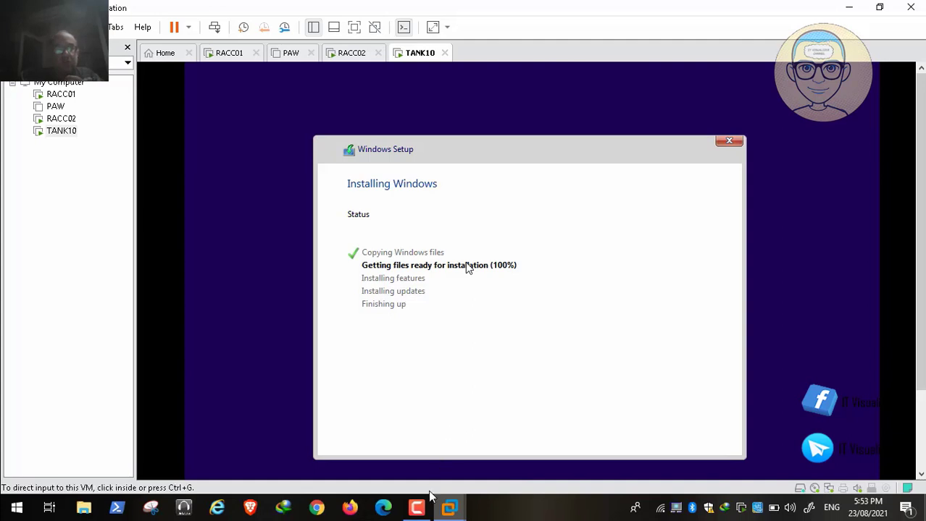
{"action": "left_click", "coordinate": [416, 509]}
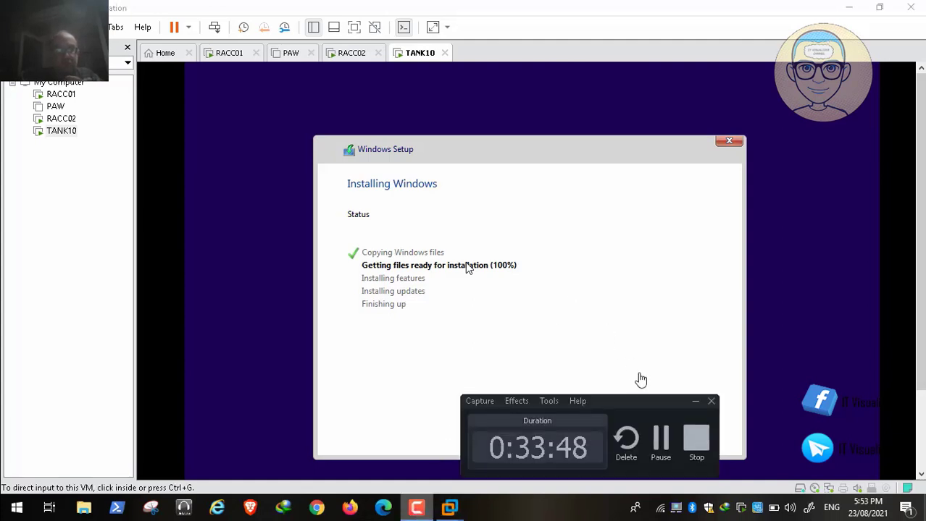
{"action": "left_click", "coordinate": [661, 443]}
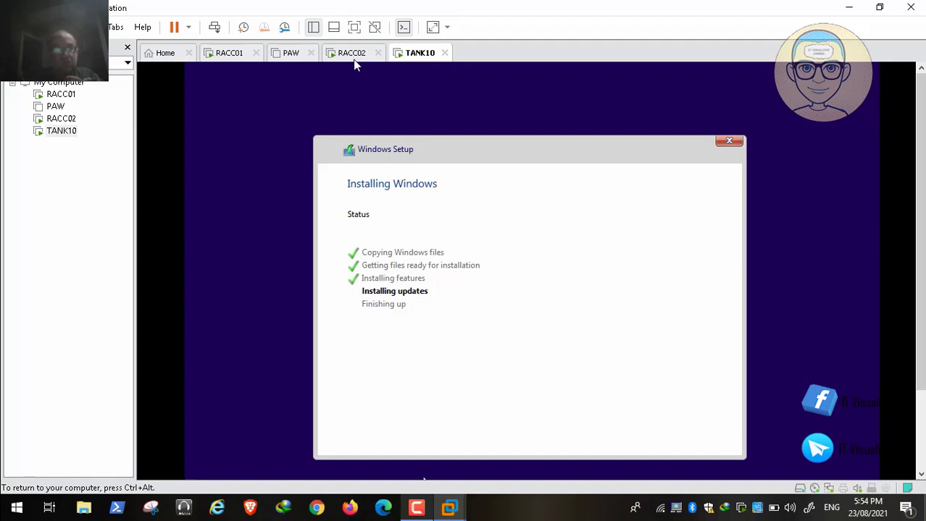
{"action": "key", "text": "ctrl+alt"}
{"action": "key", "text": "alt+Tab"}
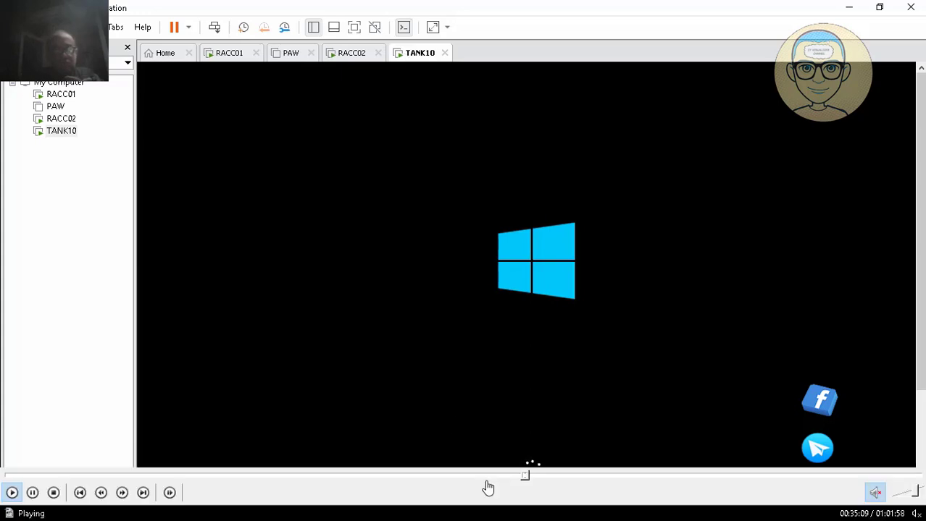
Confirm US as TANK10's keyboard layout and skip adding a second layout
{"action": "mouse_move", "coordinate": [527, 477]}
{"action": "left_click", "coordinate": [537, 477]}
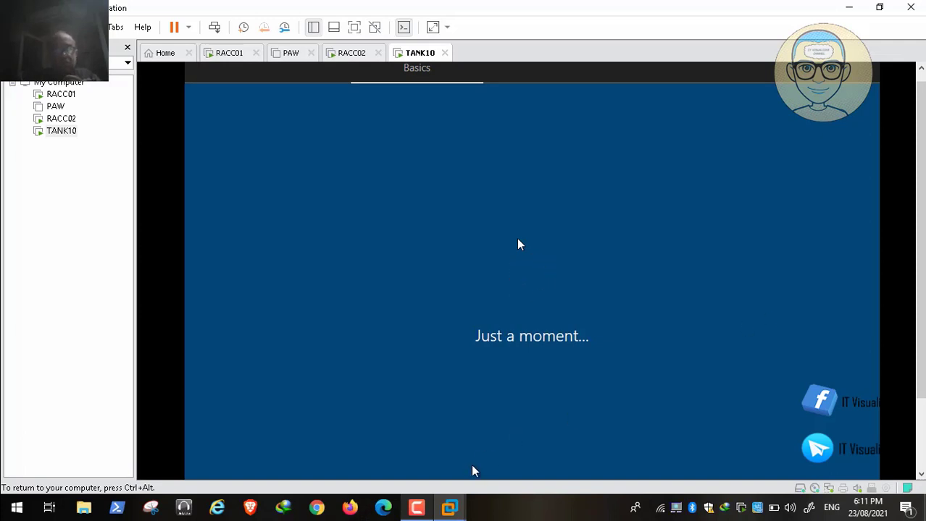
{"action": "key", "text": "ctrl+alt"}
{"action": "left_click", "coordinate": [416, 508]}
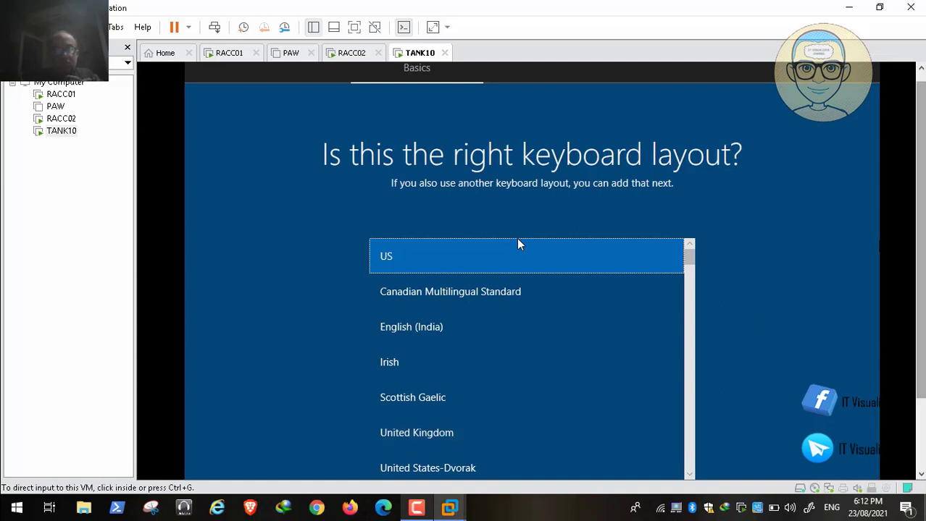
{"action": "key", "text": "ctrl+alt"}
{"action": "left_click", "coordinate": [522, 246]}
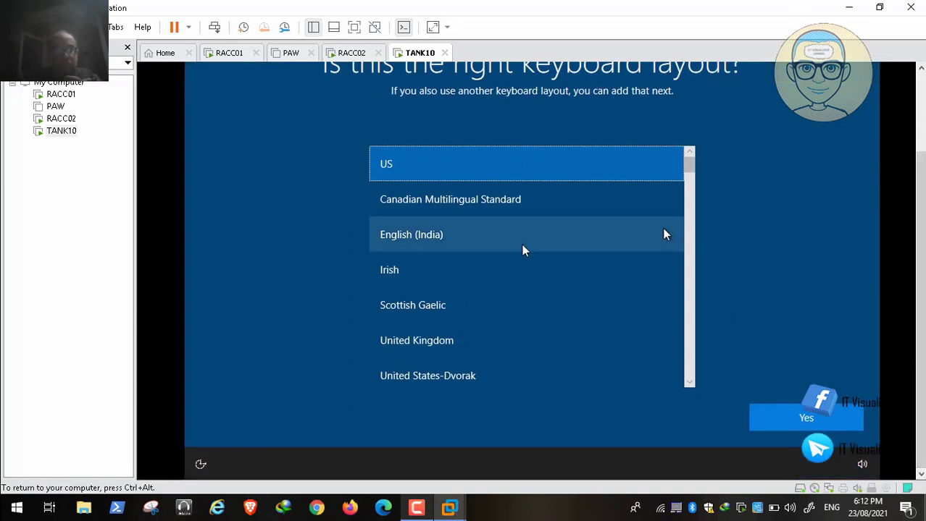
{"action": "left_click", "coordinate": [795, 425]}
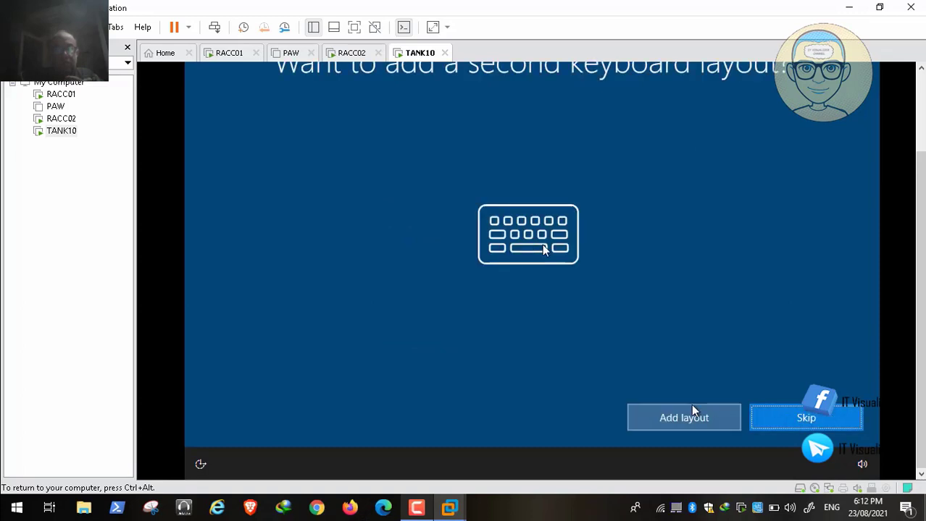
{"action": "left_click", "coordinate": [776, 420]}
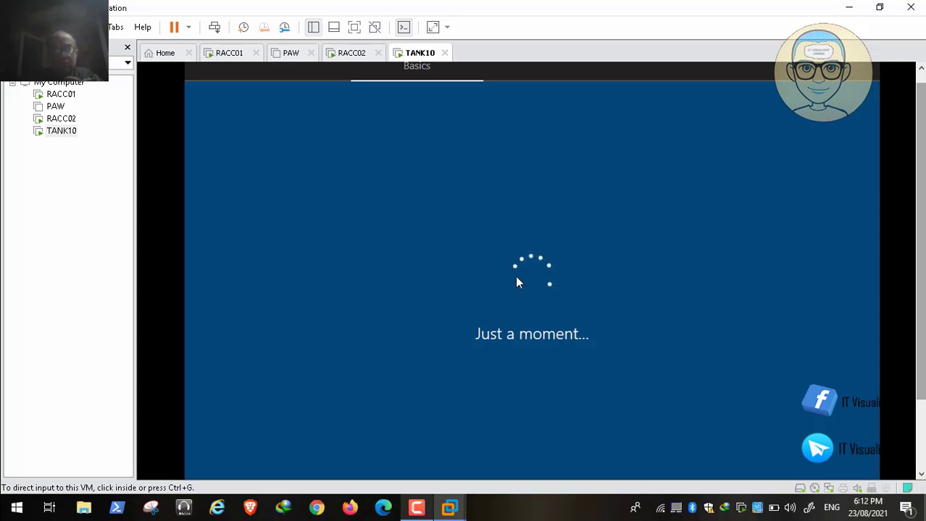
Return input to the TANK10 console and wait for setup to advance from Basics to Network
{"action": "mouse_move", "coordinate": [616, 517]}
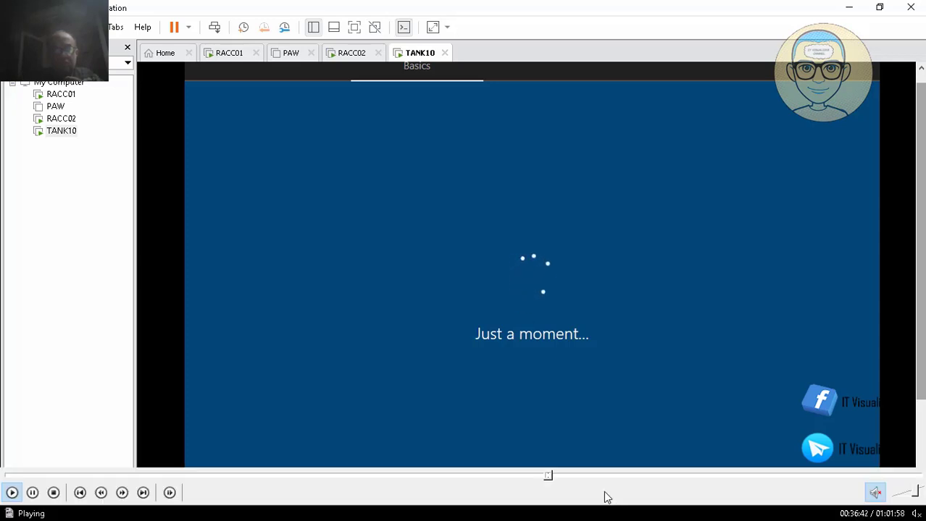
{"action": "left_click", "coordinate": [549, 475]}
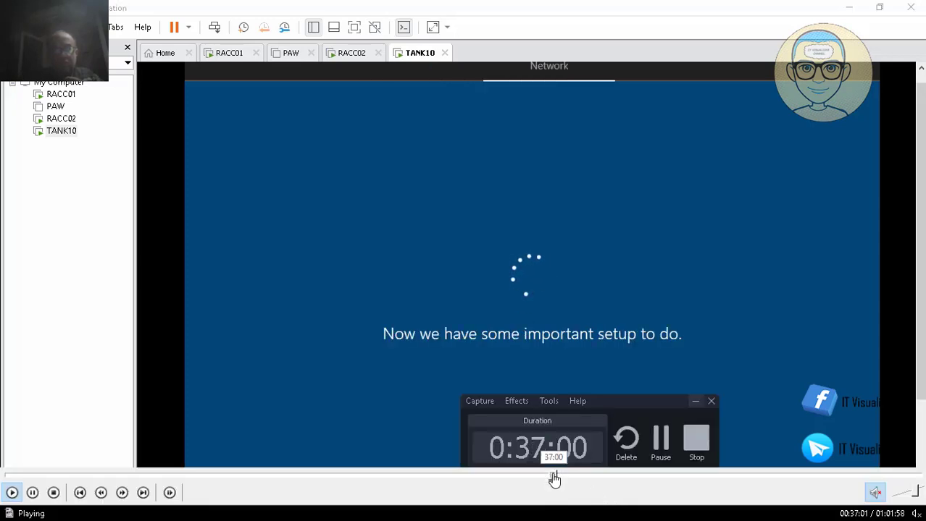
{"action": "left_click", "coordinate": [550, 475]}
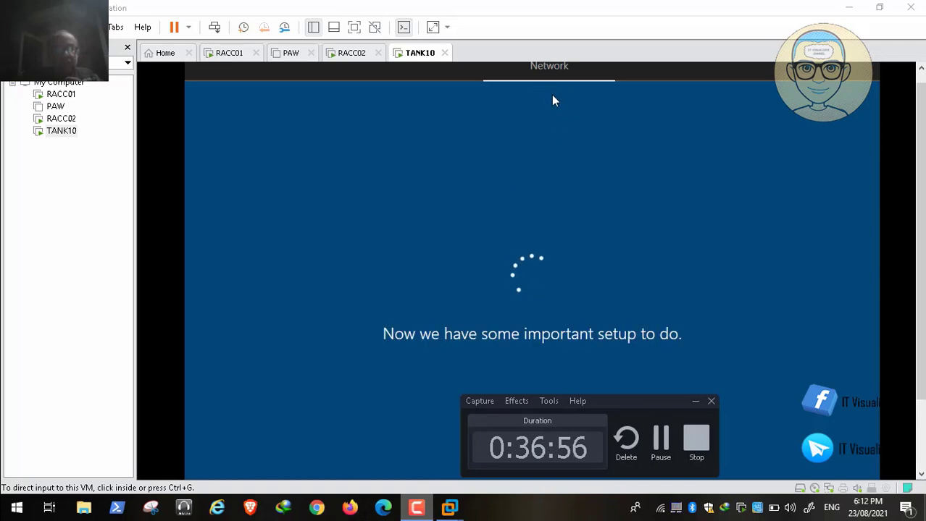
{"action": "mouse_move", "coordinate": [165, 492]}
{"action": "left_click", "coordinate": [34, 493]}
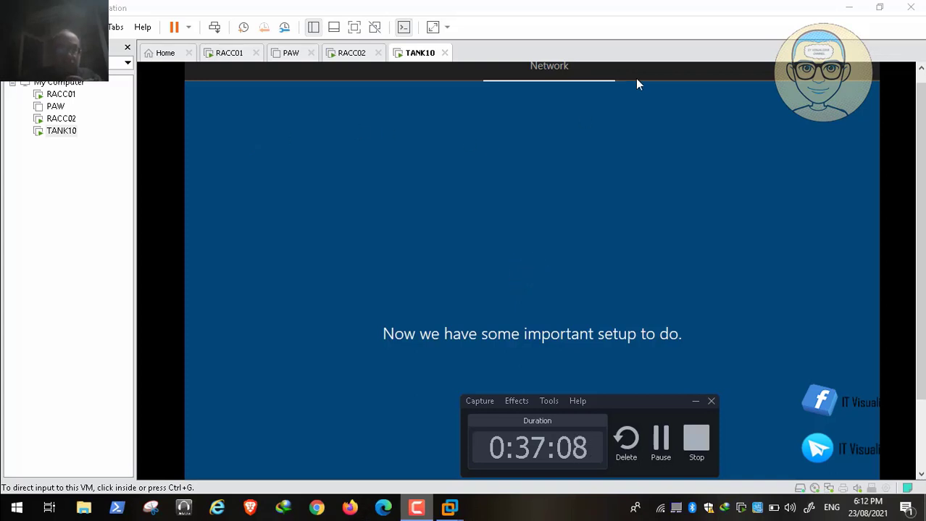
{"action": "left_click", "coordinate": [564, 85]}
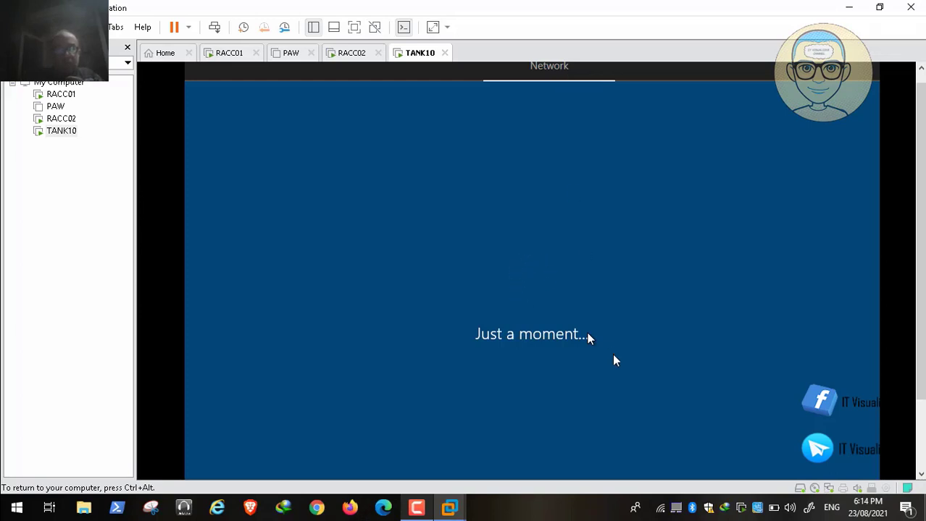
Wait through the Network and Account stages until the 'Sign in with Microsoft' page appears
{"action": "mouse_move", "coordinate": [554, 478]}
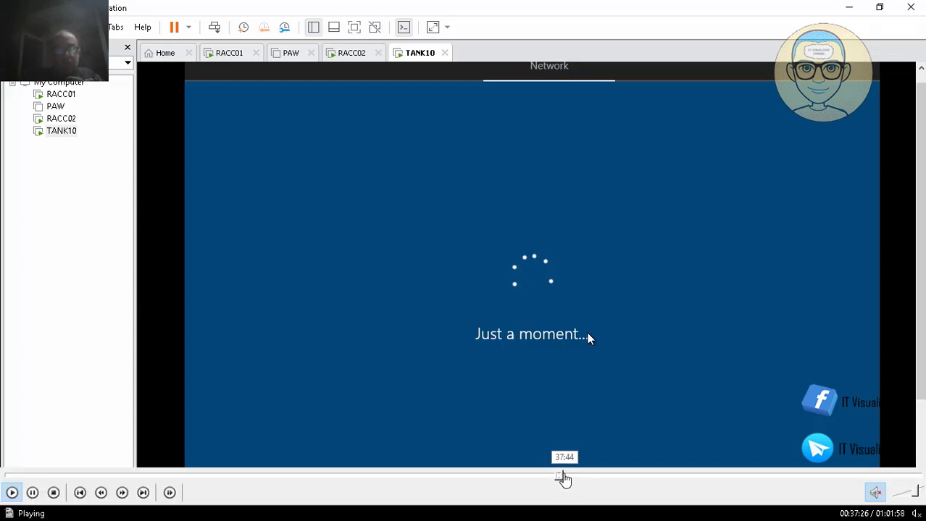
{"action": "left_click", "coordinate": [569, 478]}
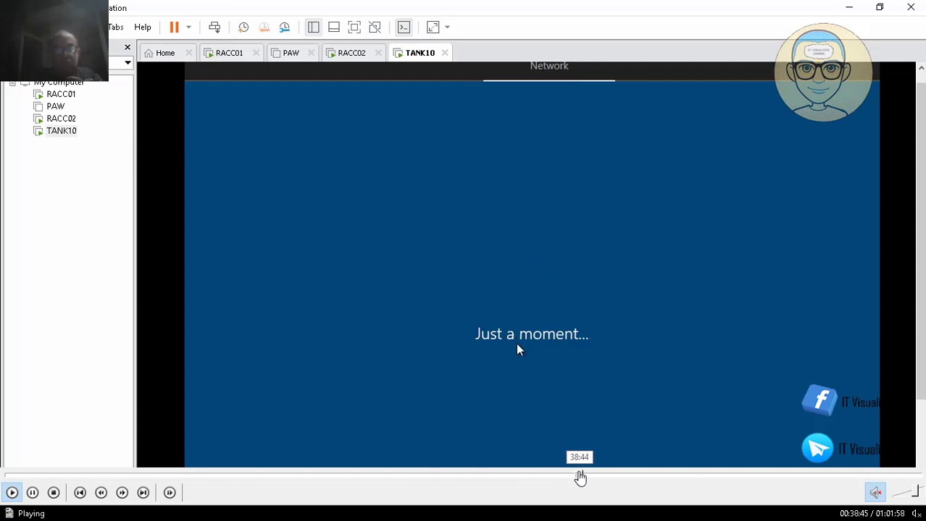
{"action": "left_click", "coordinate": [580, 478]}
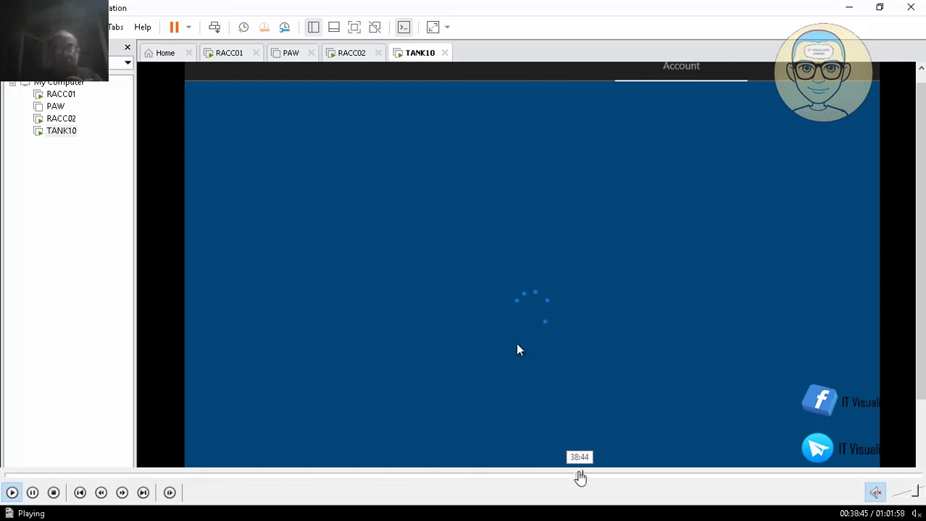
{"action": "left_click", "coordinate": [577, 476]}
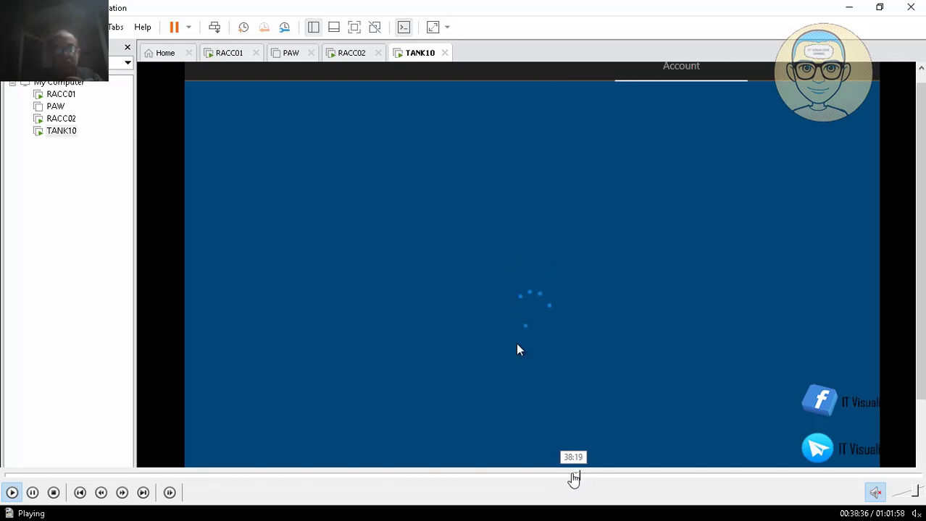
{"action": "left_click", "coordinate": [574, 478]}
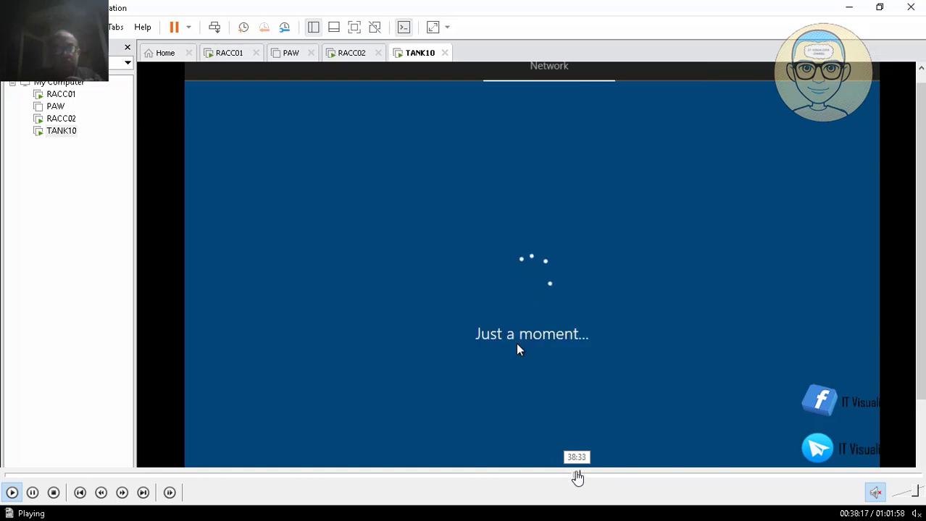
{"action": "left_click", "coordinate": [578, 478]}
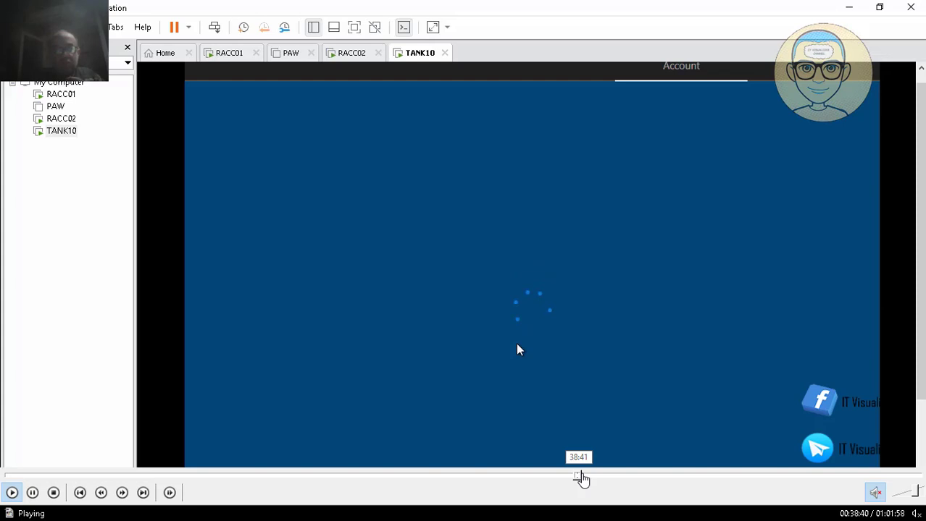
{"action": "left_click", "coordinate": [585, 477]}
{"action": "left_click", "coordinate": [580, 476]}
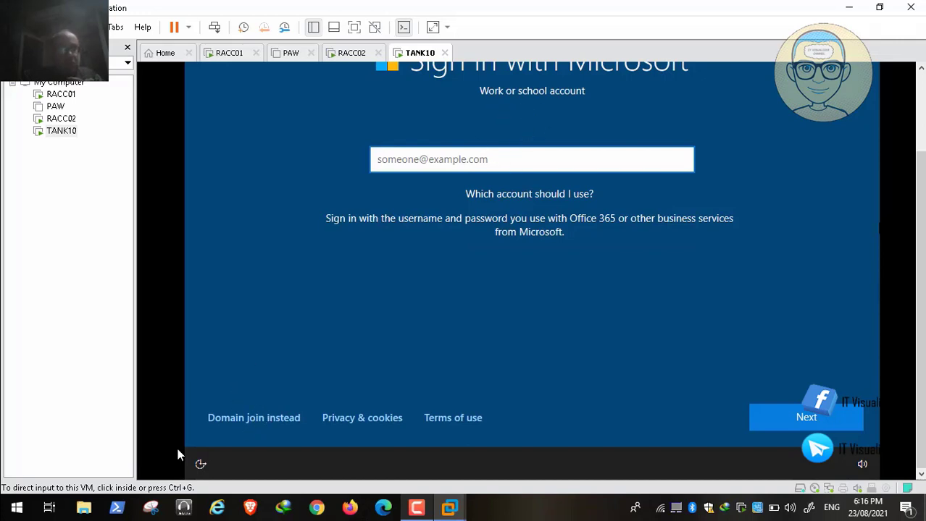
Choose 'Domain join instead' to reach the 'Who's going to use this PC?' page
{"action": "mouse_move", "coordinate": [1, 508]}
{"action": "left_click", "coordinate": [10, 494]}
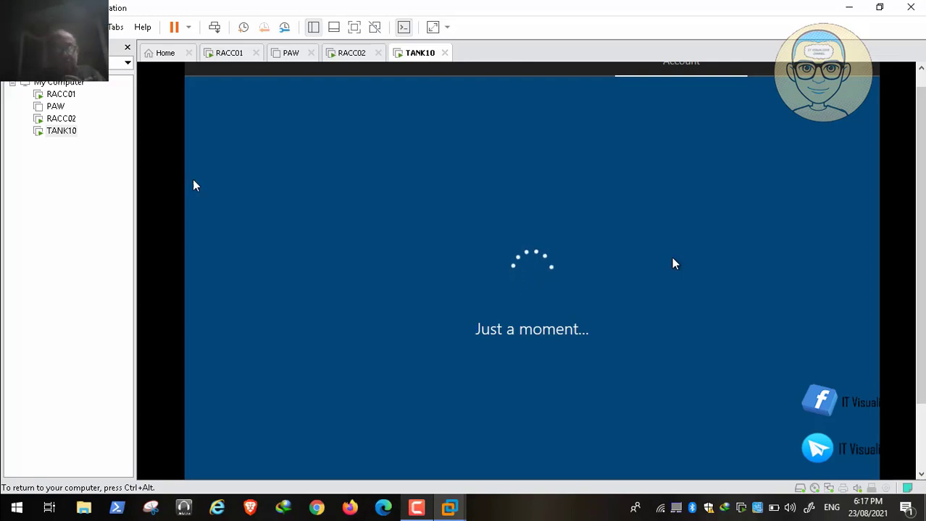
{"action": "mouse_move", "coordinate": [536, 497]}
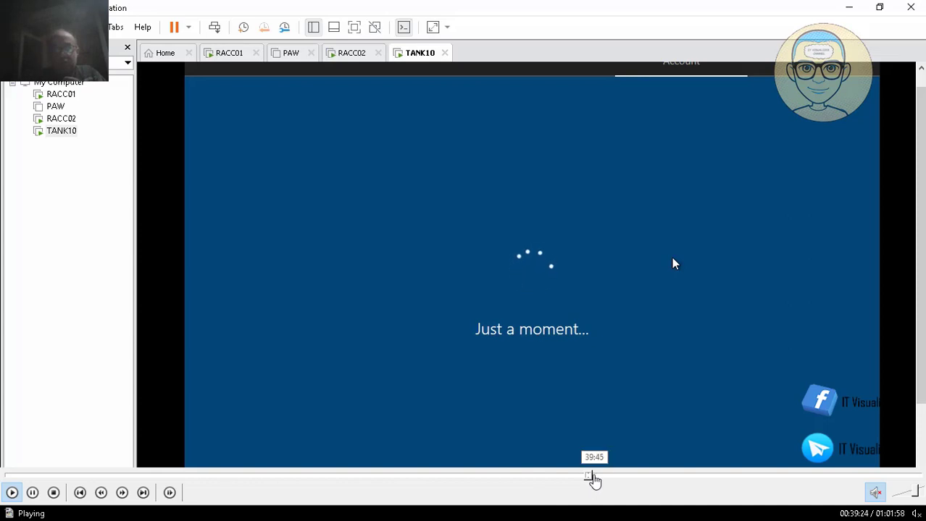
{"action": "left_click", "coordinate": [592, 478]}
{"action": "left_click", "coordinate": [591, 478]}
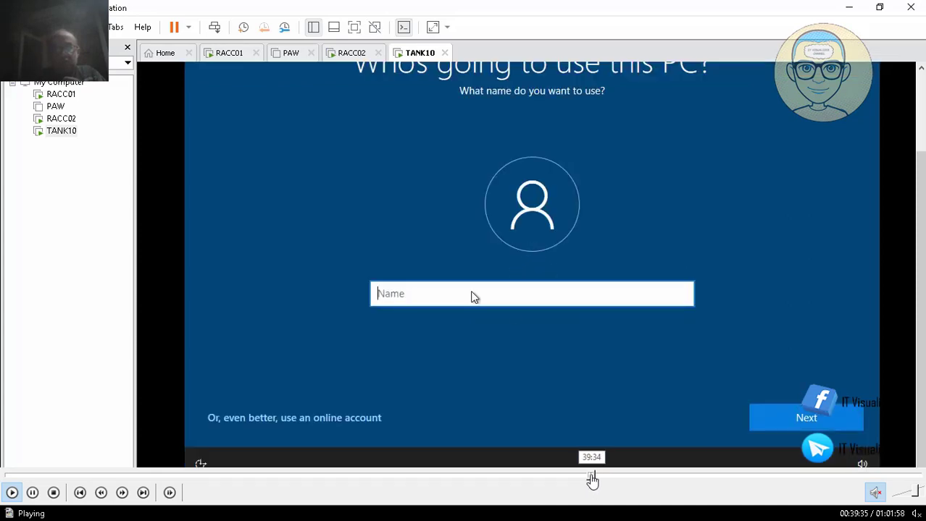
Enter the user name for TANK10's local account and submit it
{"action": "left_click", "coordinate": [589, 478]}
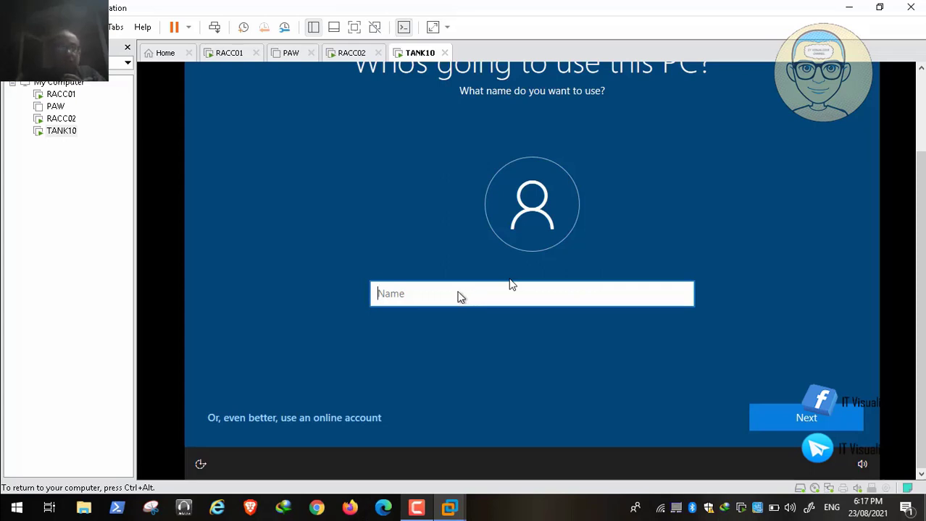
{"action": "type", "text": "kraouf1kra"}
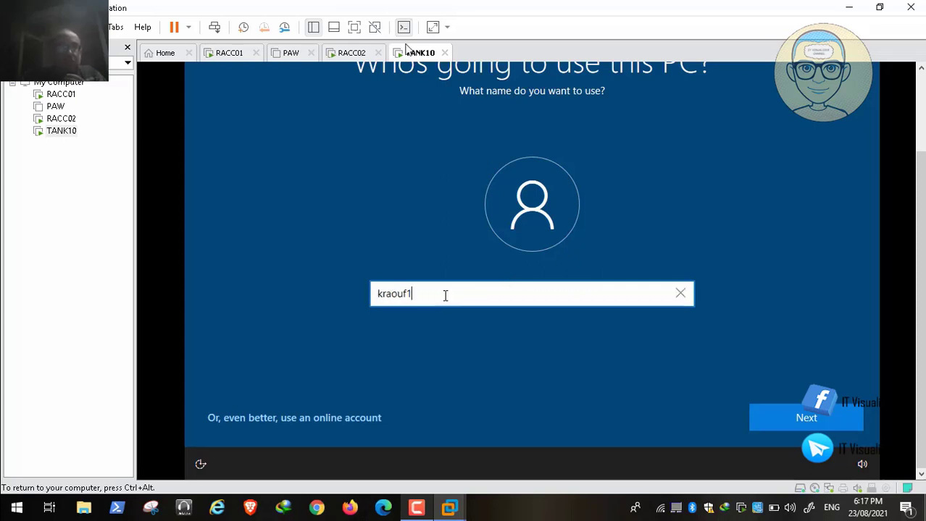
{"action": "key", "text": "BackSpace"}
{"action": "key", "text": "BackSpace"}
{"action": "key", "text": "BackSpace"}
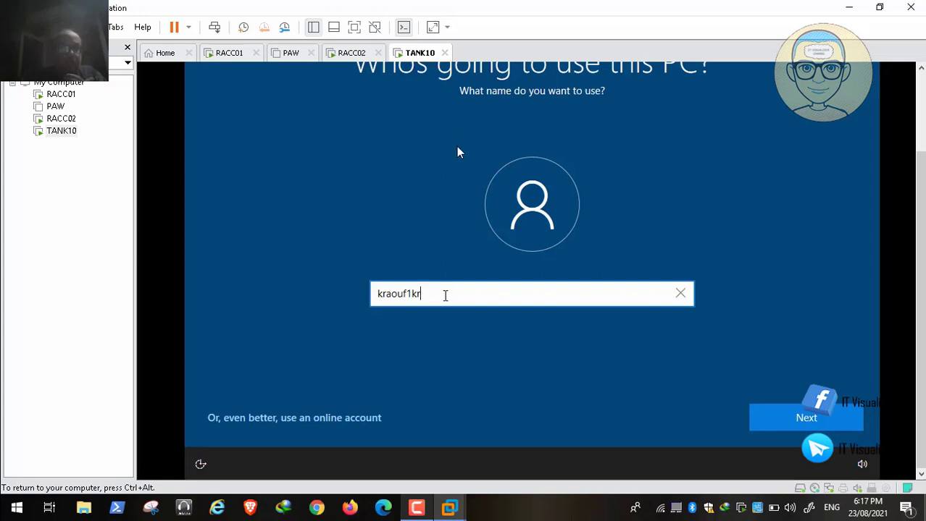
{"action": "left_click", "coordinate": [806, 418]}
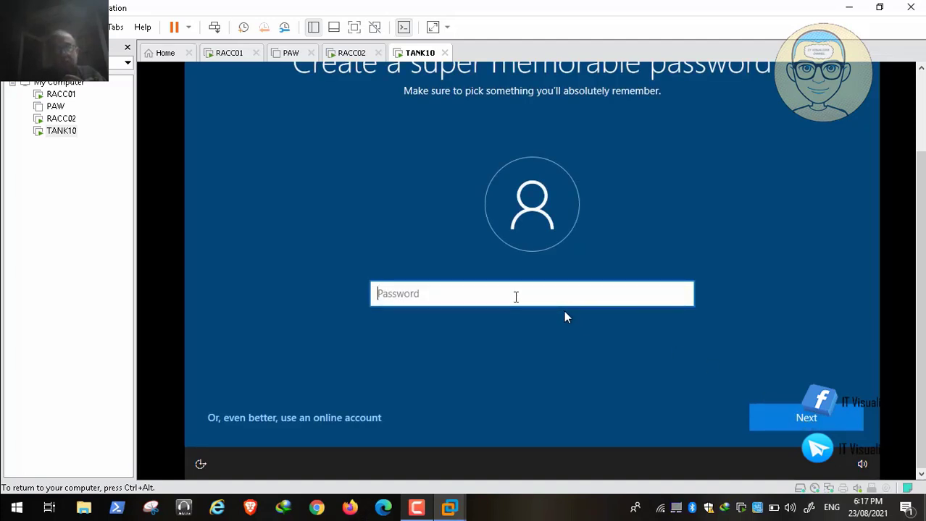
Set the local account password and confirm it
{"action": "type", "text": "••••••••"}
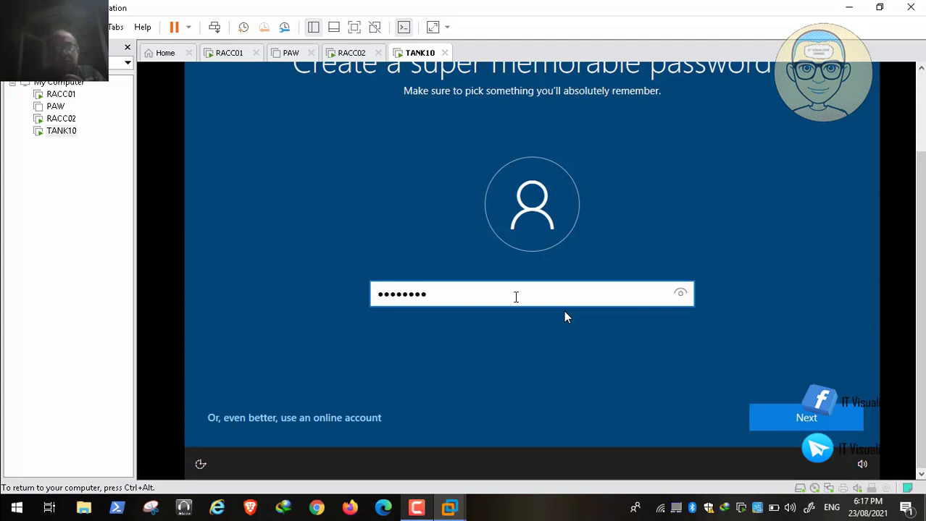
{"action": "type", "text": "••"}
{"action": "left_click", "coordinate": [806, 416]}
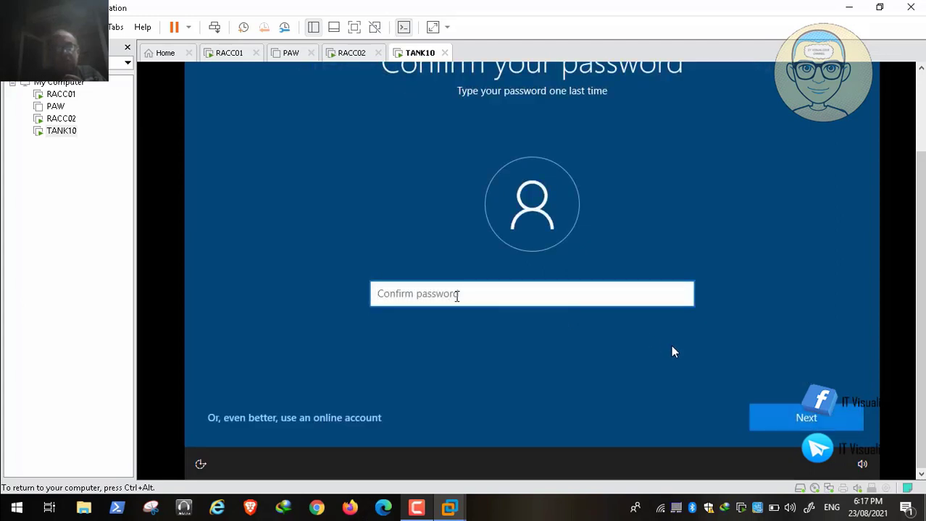
{"action": "type", "text": "•••••"}
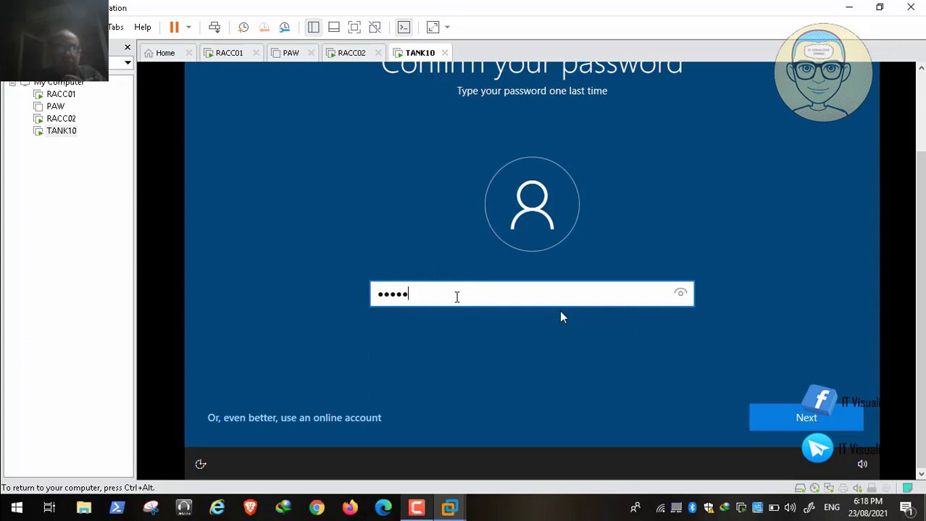
{"action": "type", "text": "•••••"}
{"action": "left_click", "coordinate": [813, 424]}
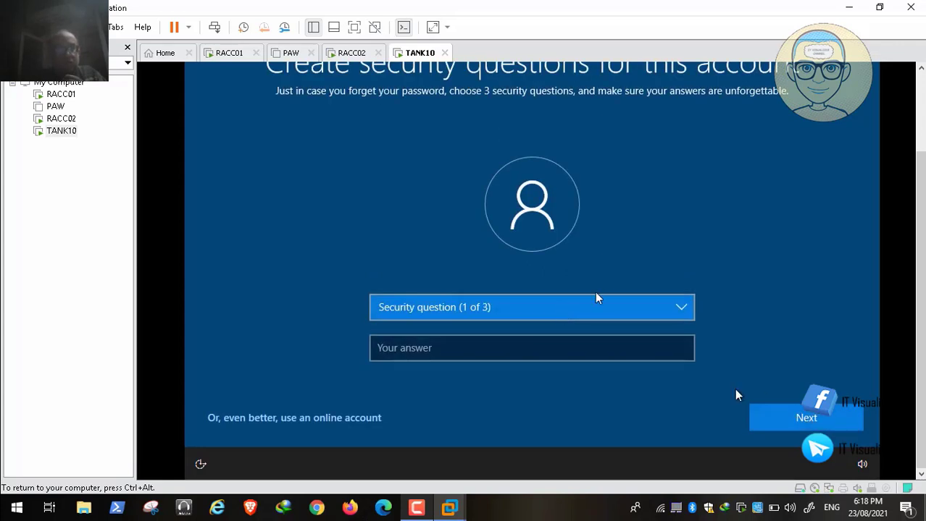
Get past the security questions and decline sending activity history to Microsoft
{"action": "key", "text": "ctrl+alt"}
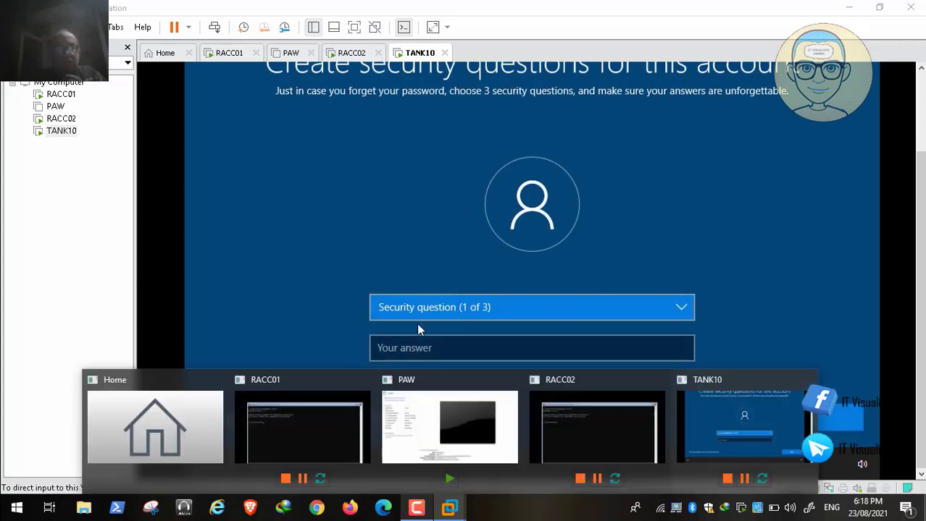
{"action": "key", "text": "F9"}
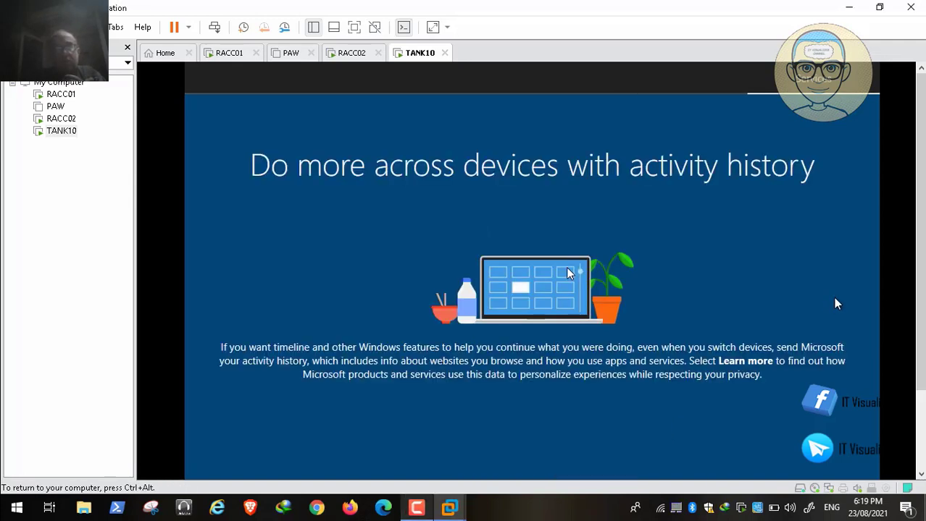
{"action": "scroll", "coordinate": [566, 275], "scroll_direction": "down", "scroll_amount": 2}
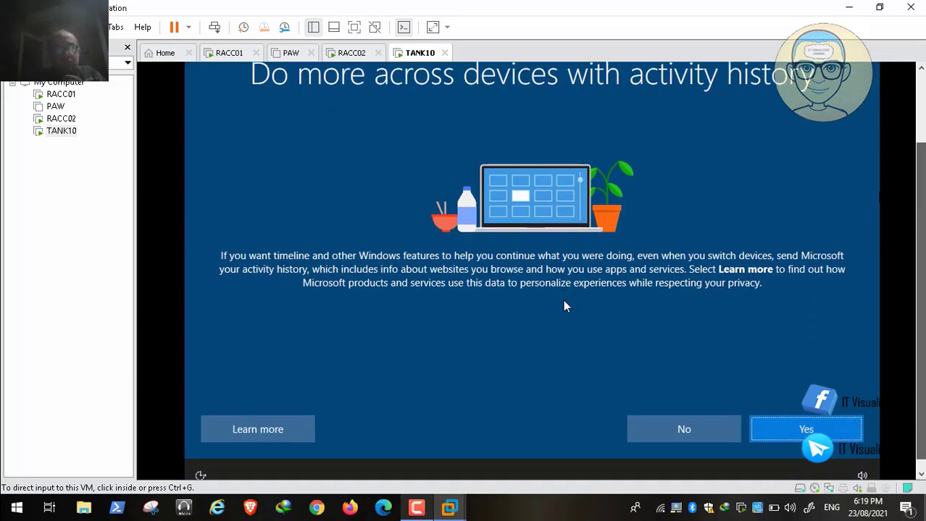
{"action": "left_click", "coordinate": [564, 302]}
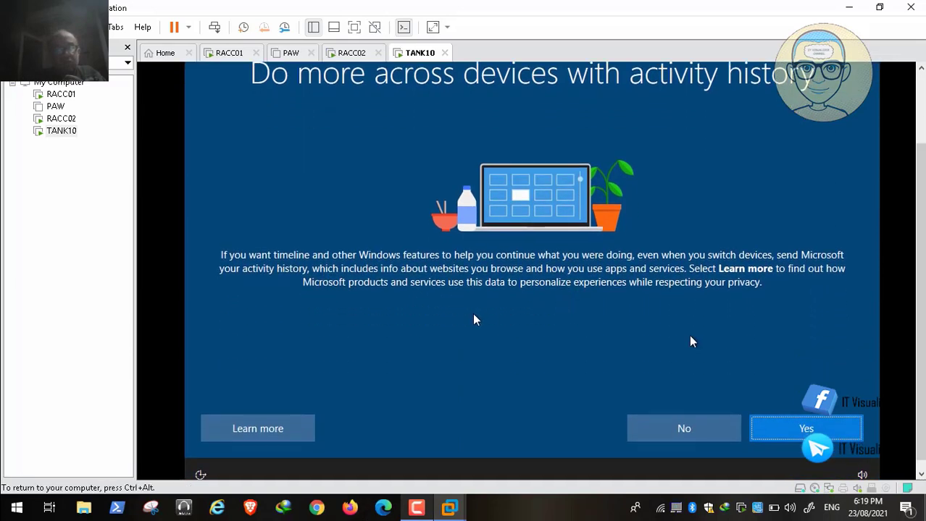
{"action": "left_click", "coordinate": [672, 429]}
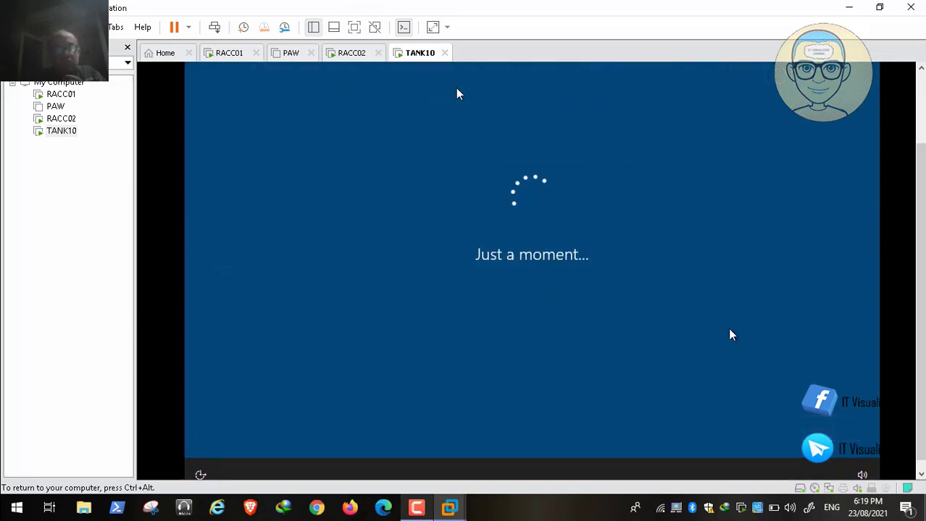
{"action": "key", "text": "ctrl+alt"}
{"action": "scroll", "coordinate": [578, 225], "scroll_direction": "up", "scroll_amount": 2}
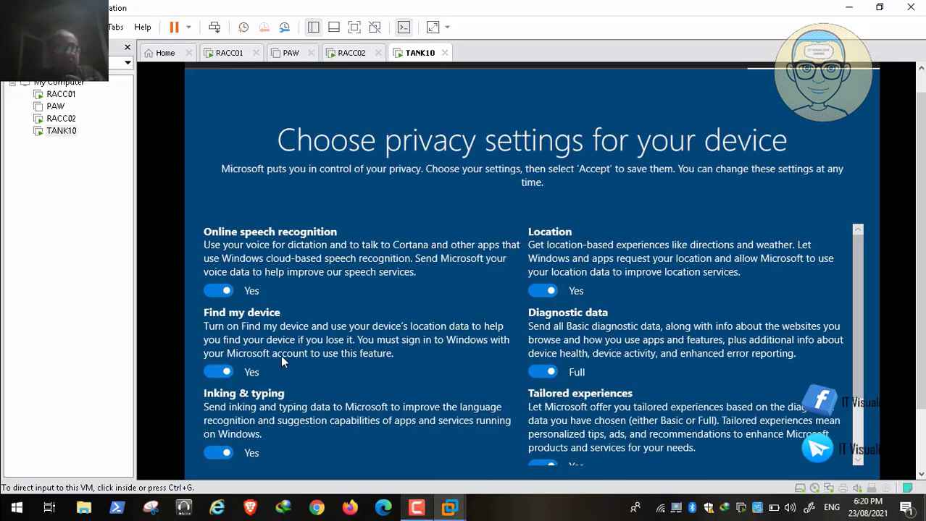
Turn off speech recognition, Find my device, inking, advertising ID, tailored experiences; set diagnostics to Basic
{"action": "left_click", "coordinate": [185, 231]}
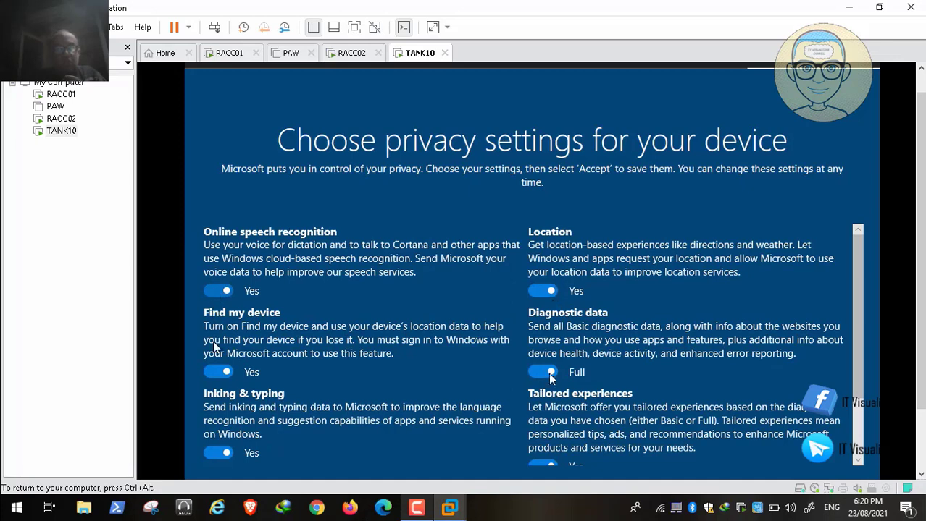
{"action": "left_click", "coordinate": [218, 291]}
{"action": "left_click", "coordinate": [214, 370]}
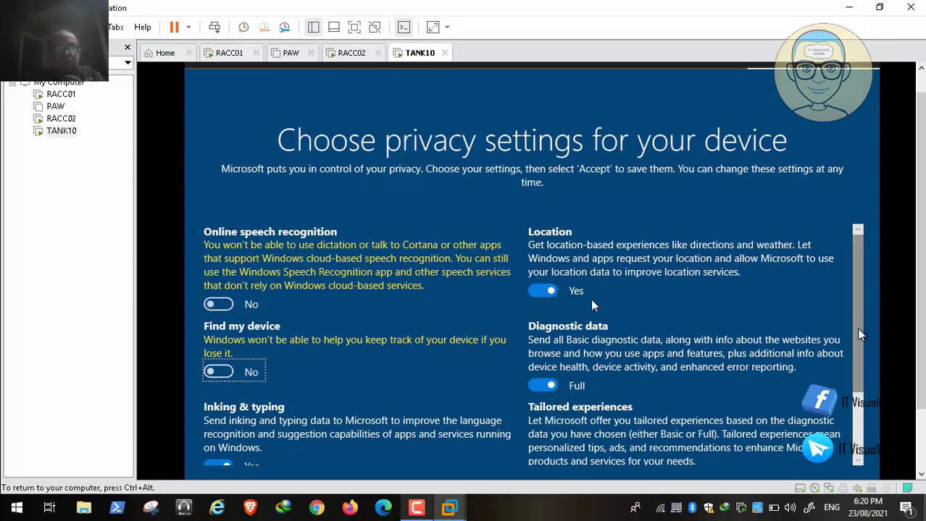
{"action": "scroll", "coordinate": [861, 334], "scroll_direction": "down", "scroll_amount": 2}
{"action": "key", "text": "ctrl+alt"}
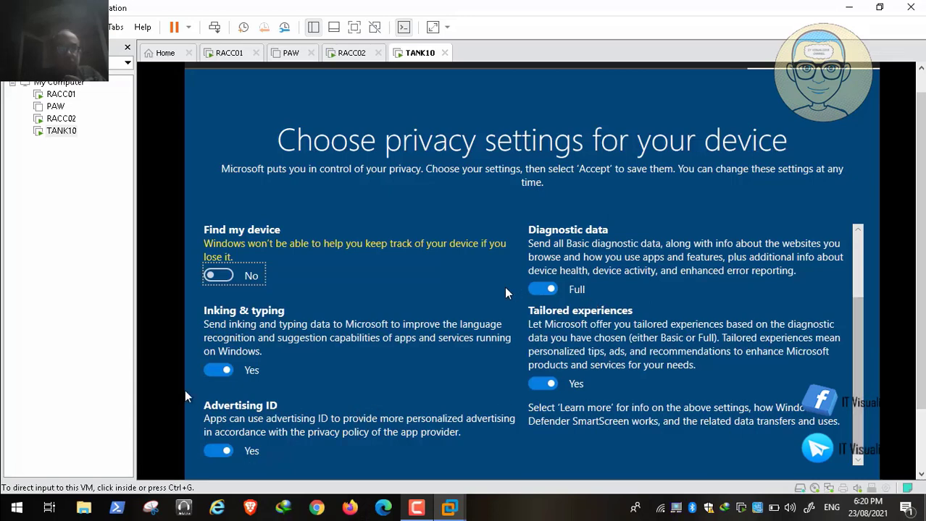
{"action": "left_click", "coordinate": [216, 371]}
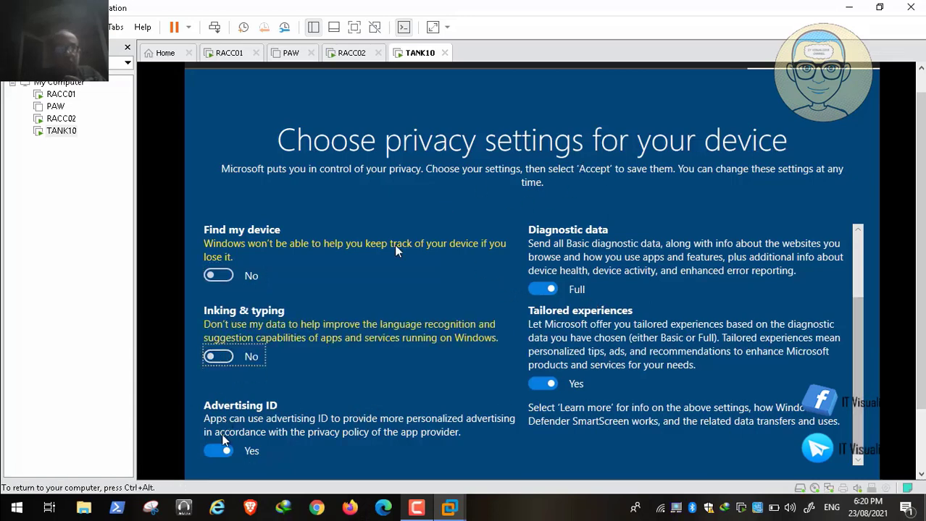
{"action": "left_click", "coordinate": [219, 450]}
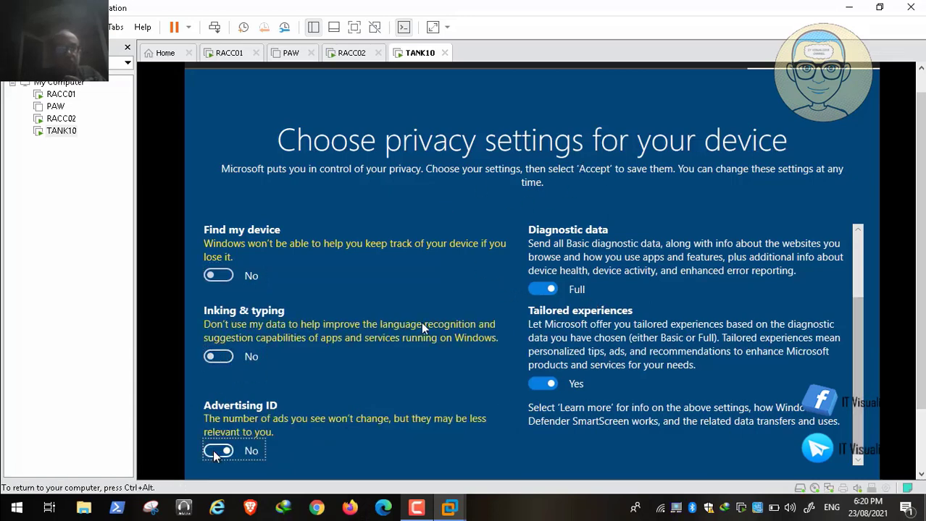
{"action": "left_click", "coordinate": [543, 387]}
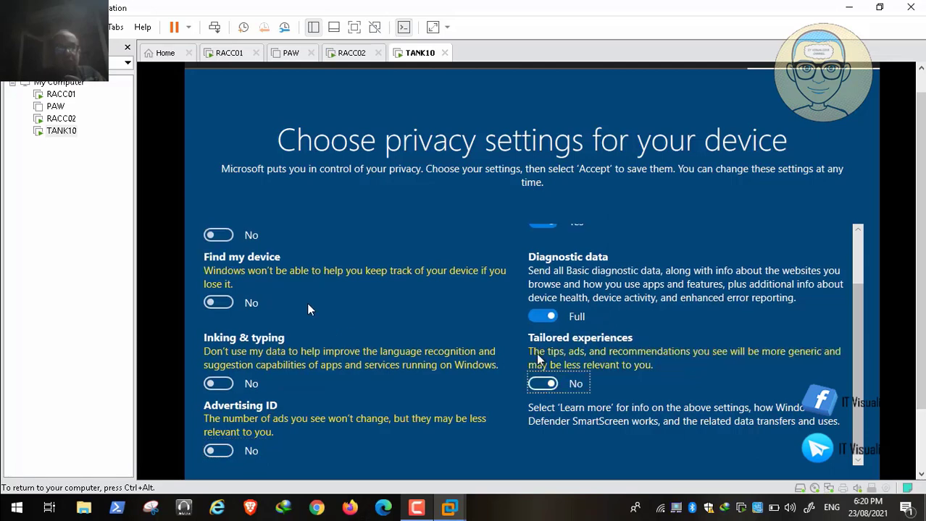
{"action": "left_click", "coordinate": [542, 318]}
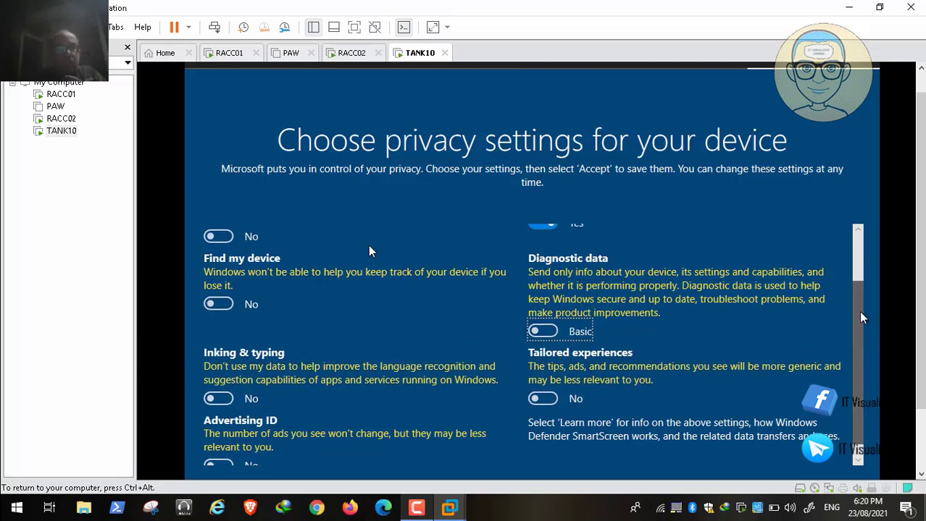
Turn off location access and accept the privacy settings
{"action": "scroll", "coordinate": [862, 317], "scroll_direction": "up", "scroll_amount": 2}
{"action": "left_click", "coordinate": [536, 292]}
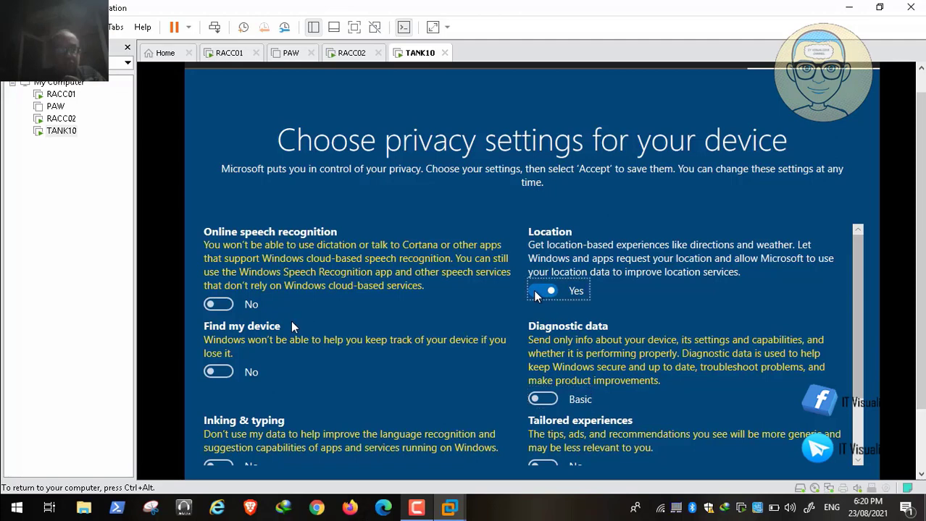
{"action": "scroll", "coordinate": [857, 283], "scroll_direction": "down", "scroll_amount": 2}
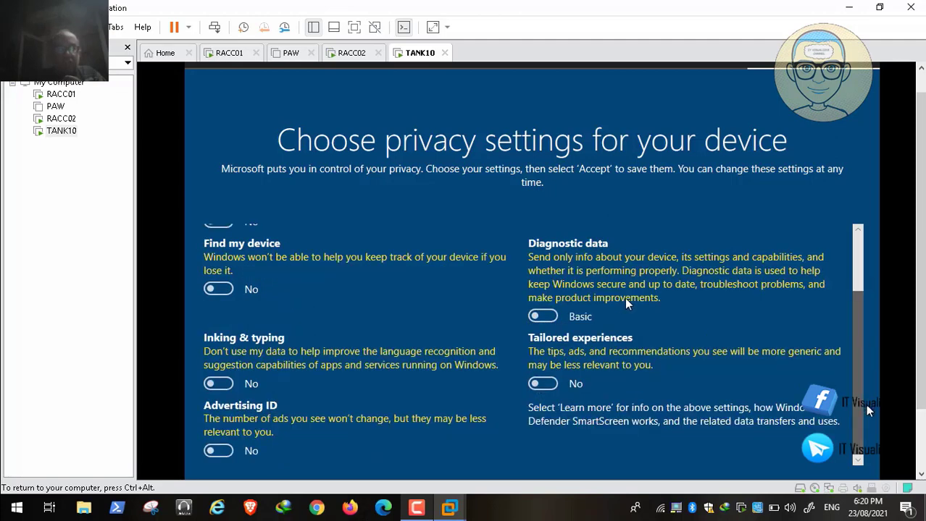
{"action": "scroll", "coordinate": [862, 283], "scroll_direction": "up", "scroll_amount": 2}
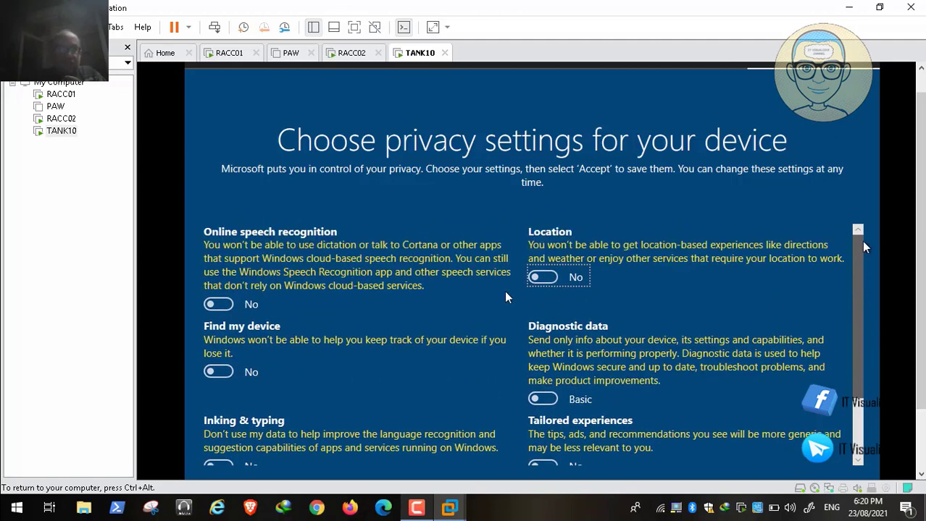
{"action": "key", "text": "ctrl+alt"}
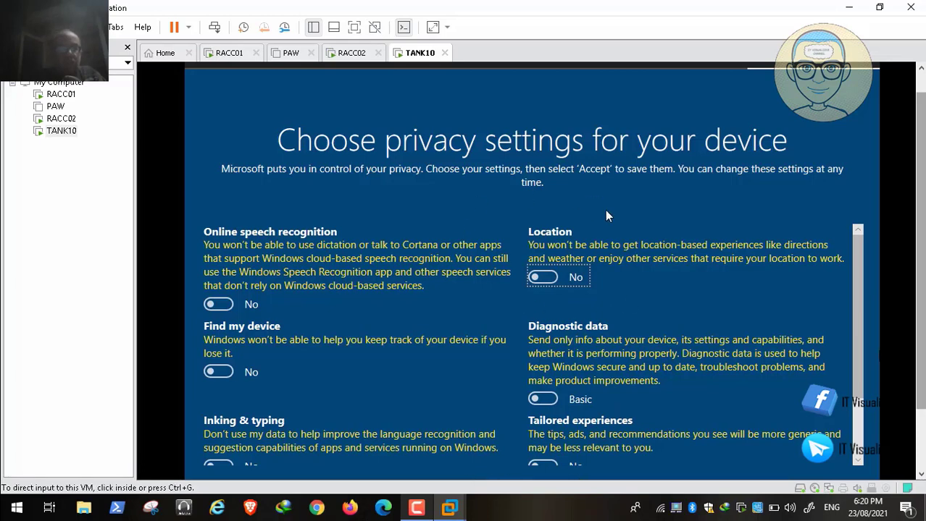
{"action": "left_click_drag", "start_coordinate": [921, 247], "coordinate": [921, 307]}
{"action": "left_click", "coordinate": [538, 233]}
{"action": "left_click", "coordinate": [815, 420]}
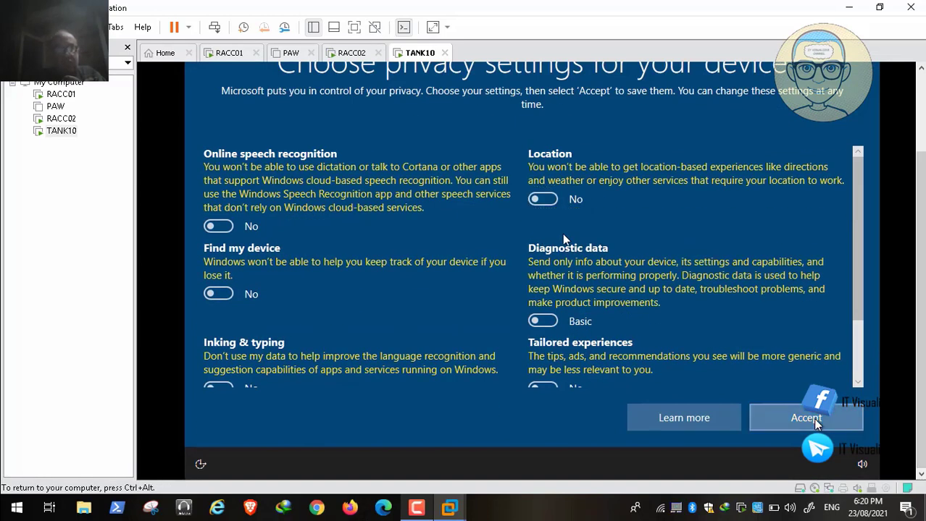
{"action": "key", "text": "ctrl+alt"}
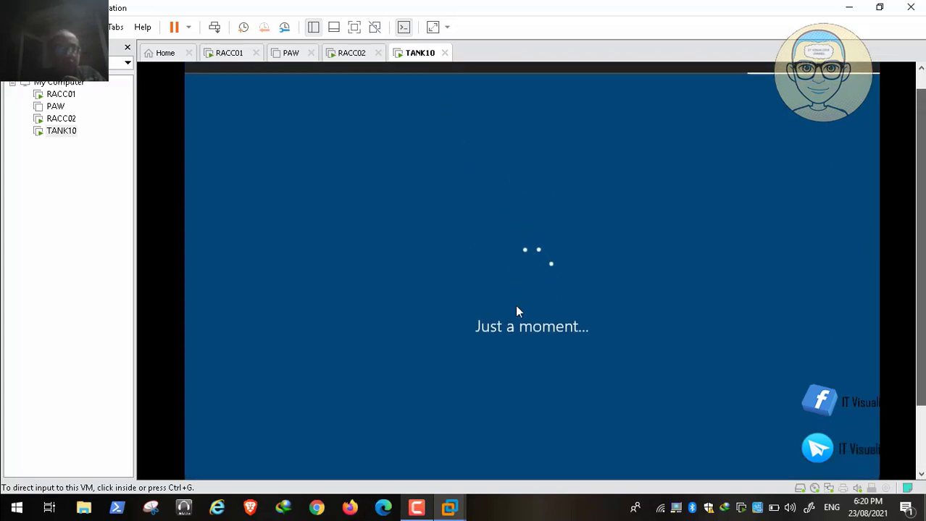
Dismiss TANK10's Networks discoverability prompt
{"action": "left_click", "coordinate": [514, 233]}
{"action": "key", "text": "ctrl+alt"}
{"action": "key", "text": "F9"}
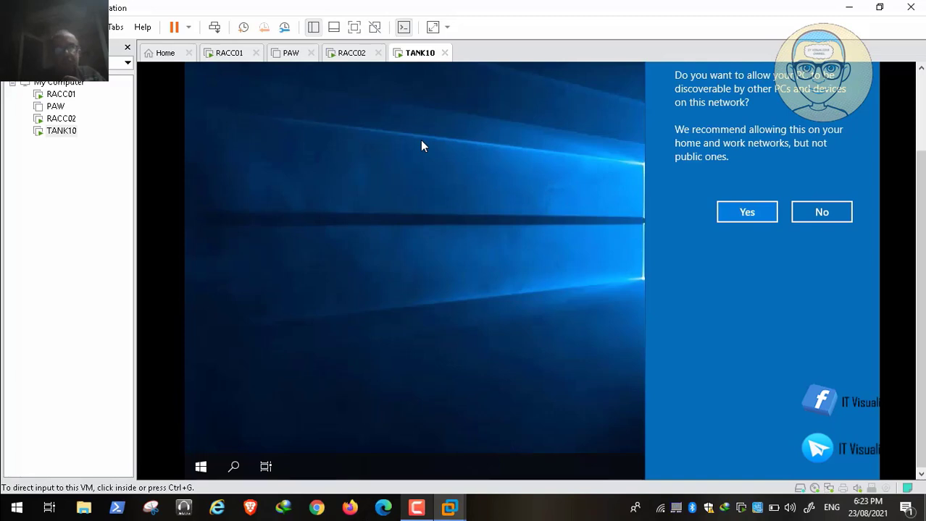
{"action": "left_click_drag", "start_coordinate": [920, 174], "coordinate": [920, 105]}
{"action": "left_click", "coordinate": [794, 113]}
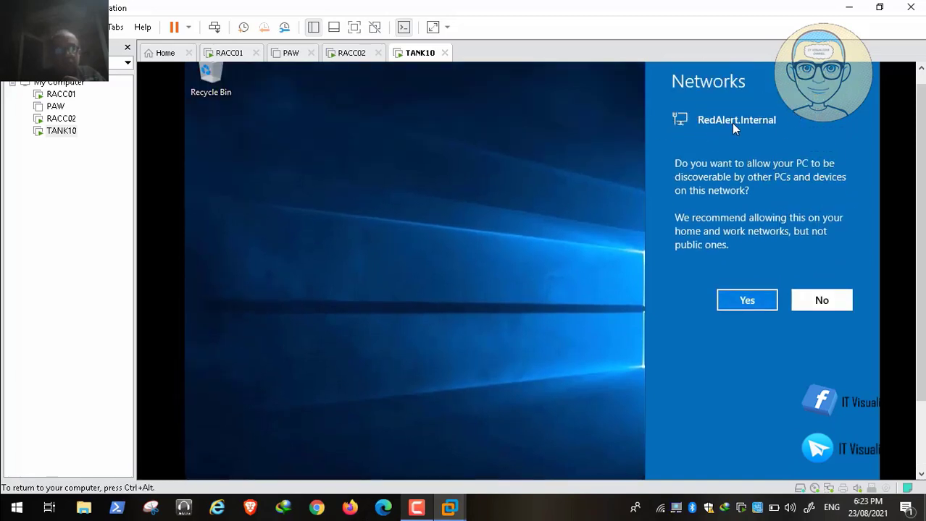
{"action": "key", "text": "ctrl+alt"}
Start the VMware Tools installation on the TANK10 guest from the VM menu
{"action": "left_click", "coordinate": [90, 27]}
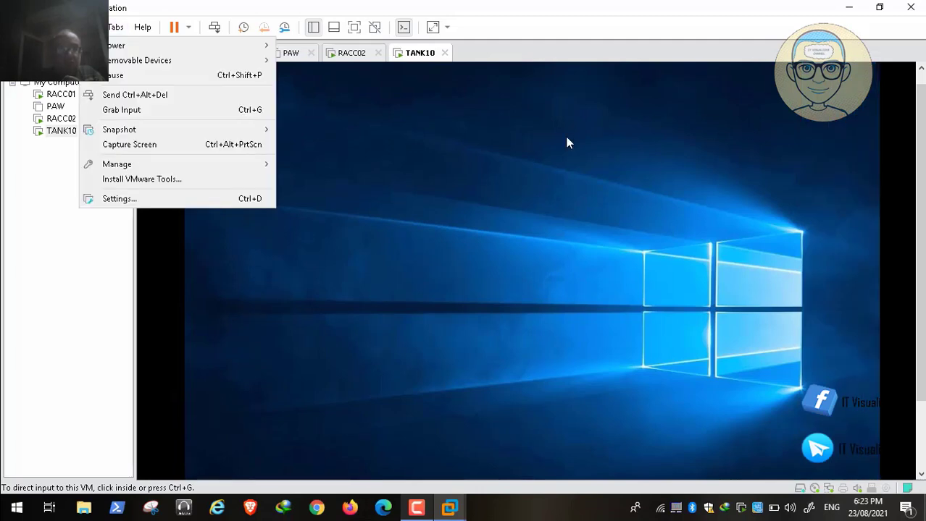
{"action": "left_click", "coordinate": [189, 178]}
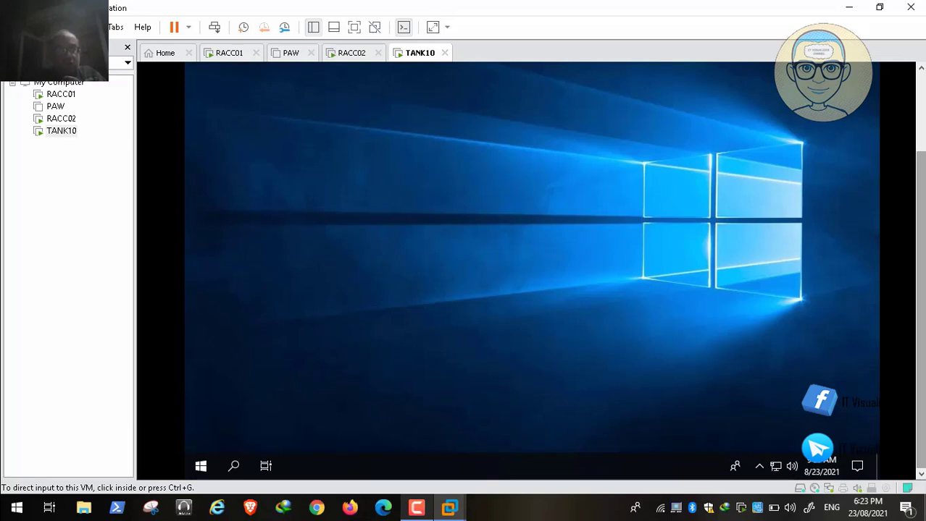
{"action": "left_click", "coordinate": [775, 467]}
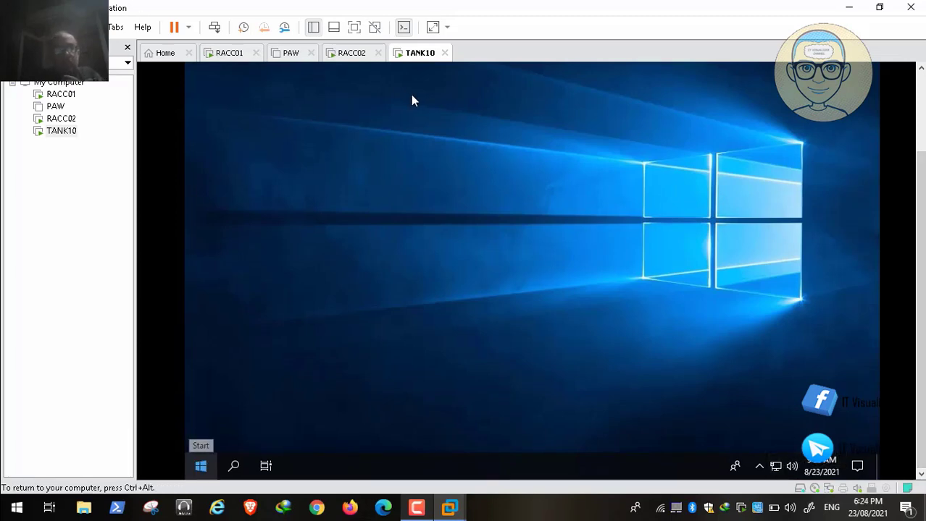
Run ipconfig /all in cmd to verify RedAlert.Internal, 192.168.1.20 and DNS 192.168.1.8/.9, then close it
{"action": "key", "text": "super+x"}
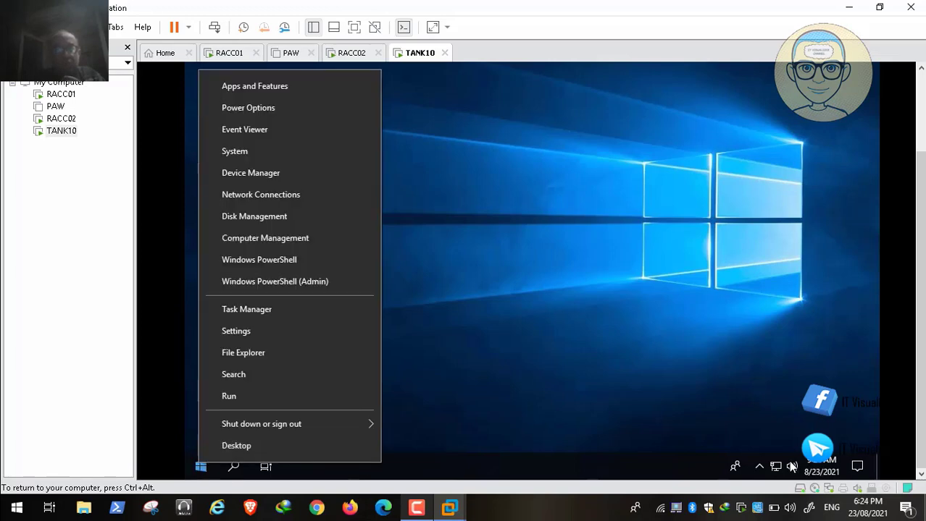
{"action": "key", "text": "r"}
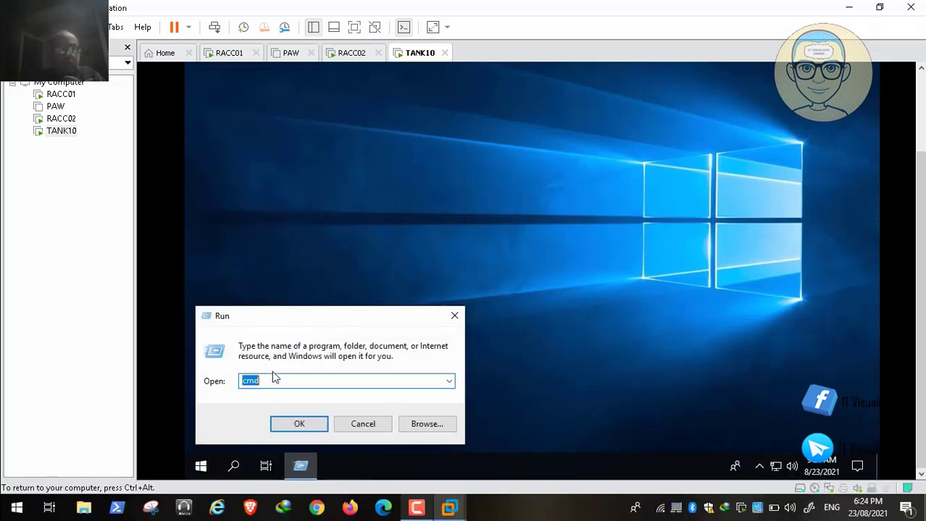
{"action": "key", "text": "Return"}
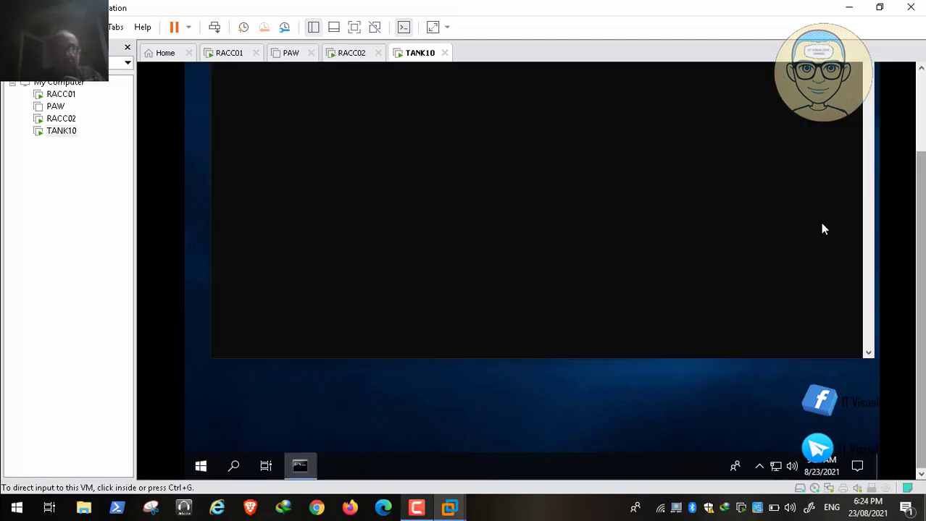
{"action": "left_click", "coordinate": [763, 445]}
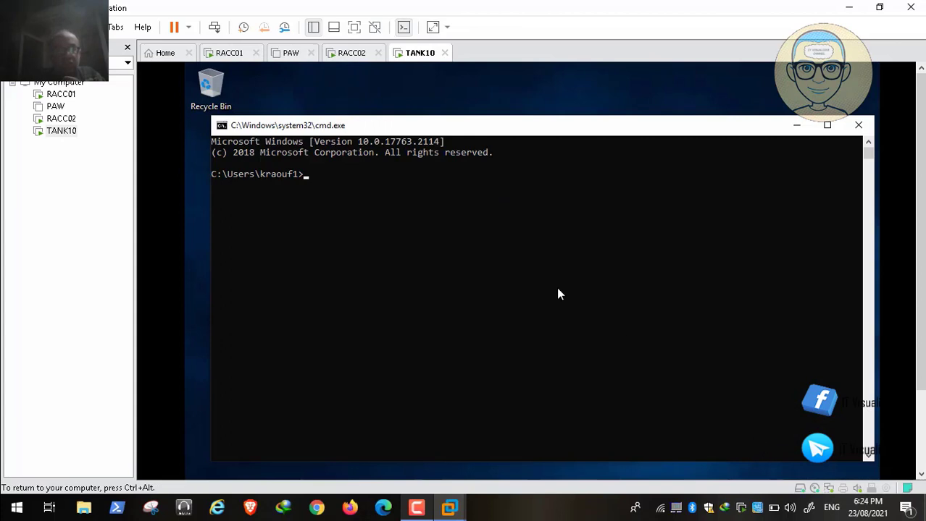
{"action": "type", "text": "ipconfig /all"}
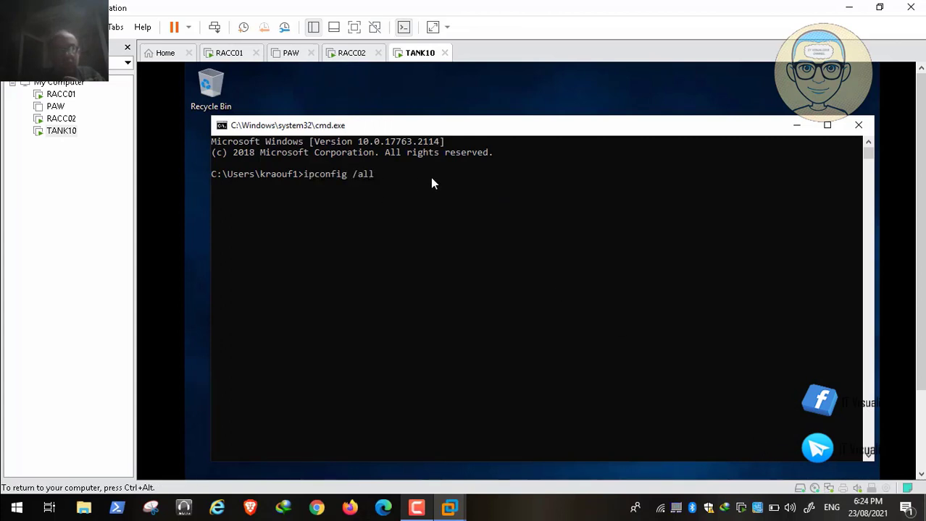
{"action": "key", "text": "Return"}
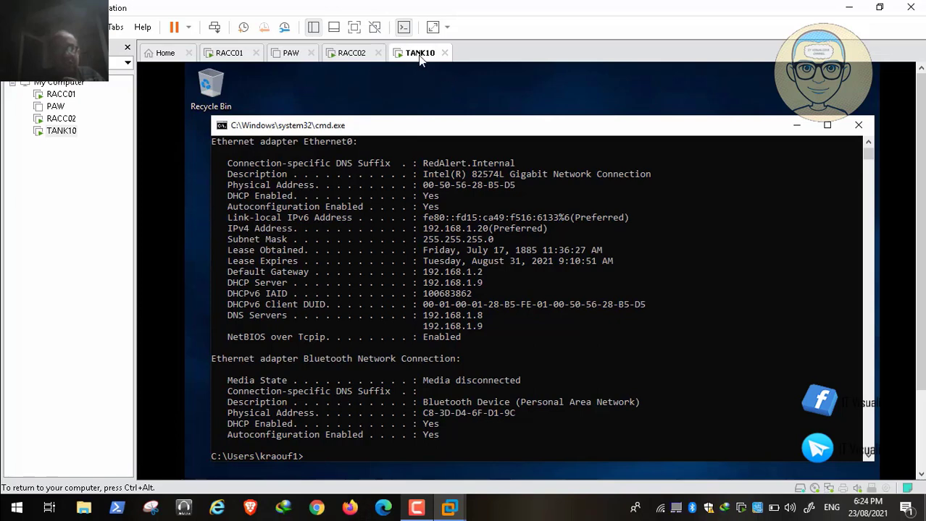
{"action": "key", "text": "space"}
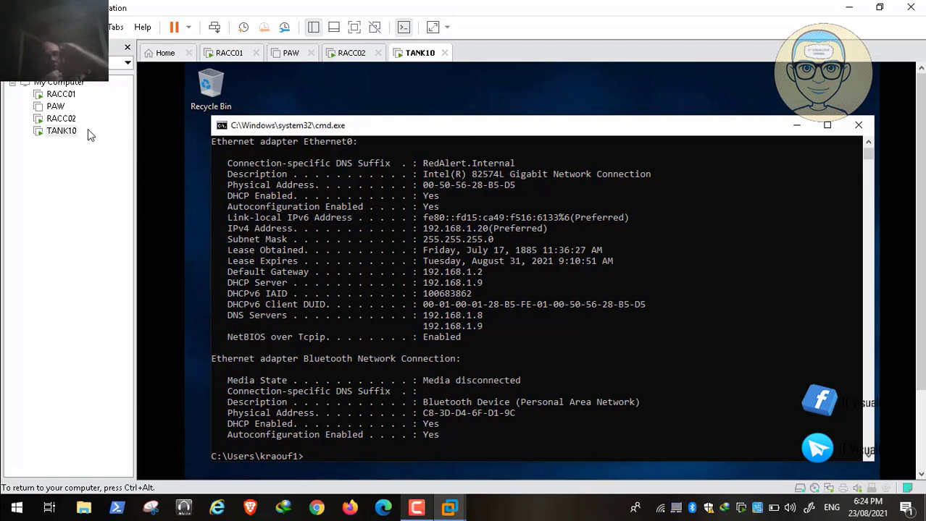
{"action": "left_click", "coordinate": [858, 125]}
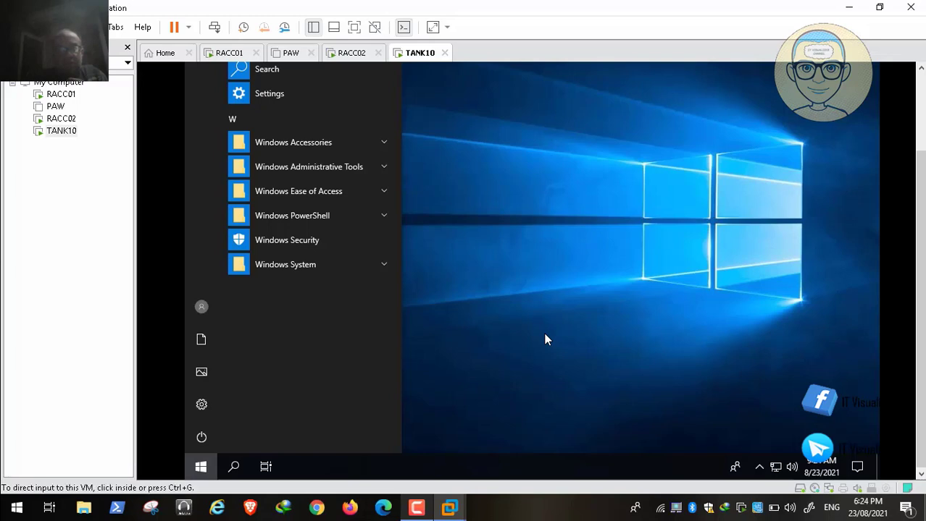
Launch the VMware Tools installer from DVD Drive (E:) and allow it to make changes
{"action": "left_click_drag", "start_coordinate": [920, 311], "coordinate": [919, 228]}
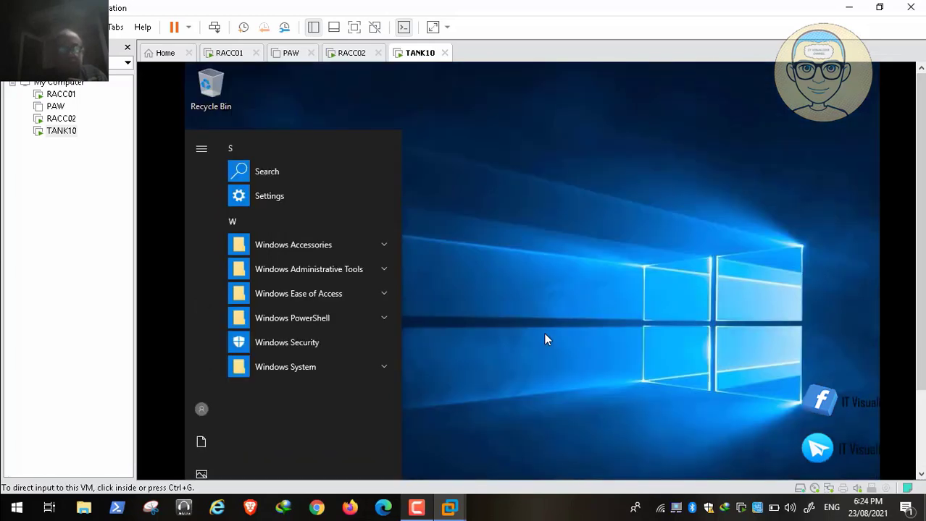
{"action": "left_click_drag", "start_coordinate": [920, 228], "coordinate": [920, 307]}
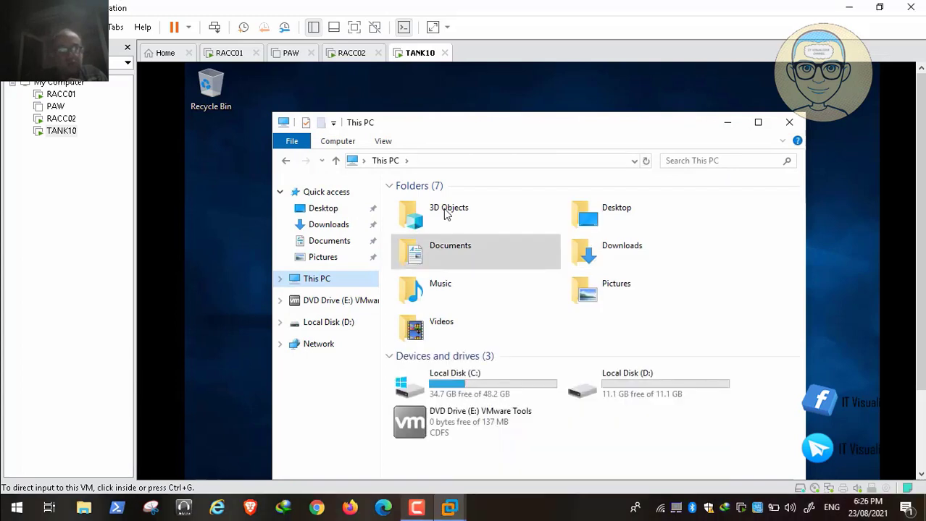
{"action": "left_click", "coordinate": [445, 214]}
{"action": "left_click", "coordinate": [502, 423]}
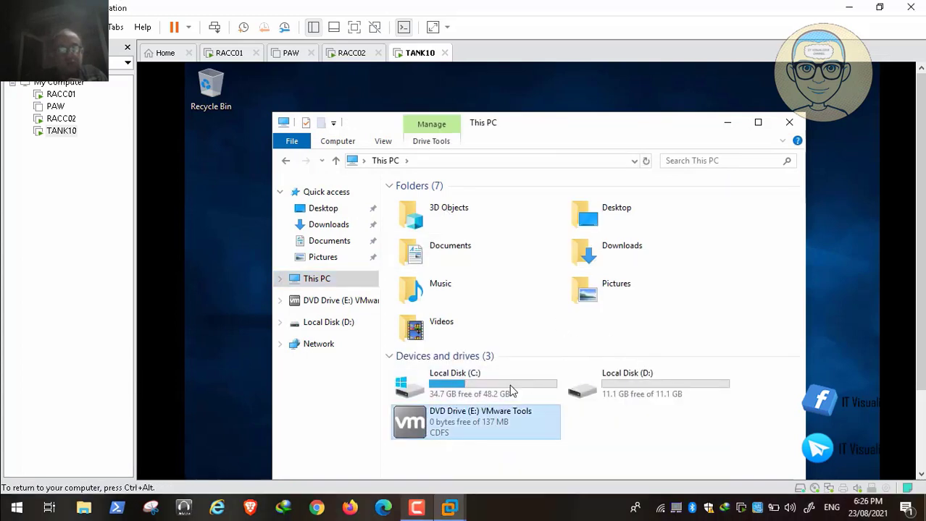
{"action": "double_click", "coordinate": [486, 423]}
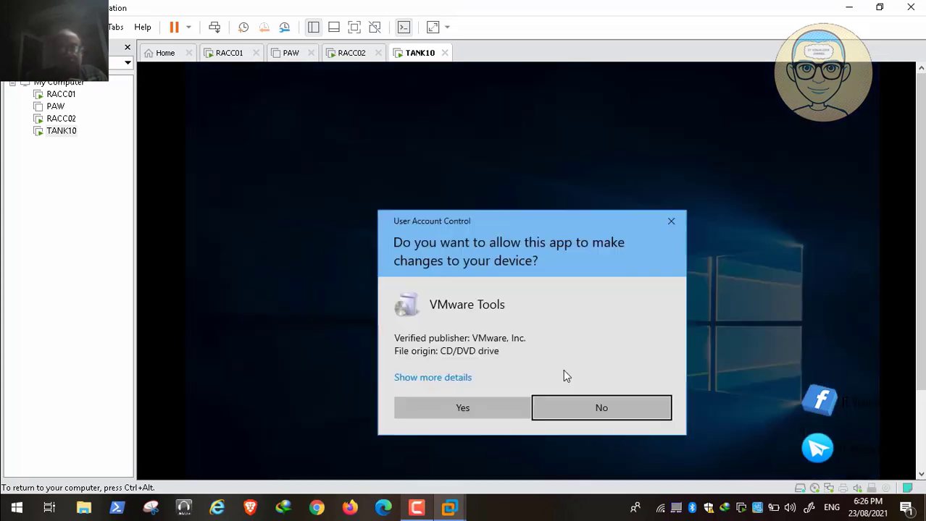
{"action": "left_click", "coordinate": [507, 403]}
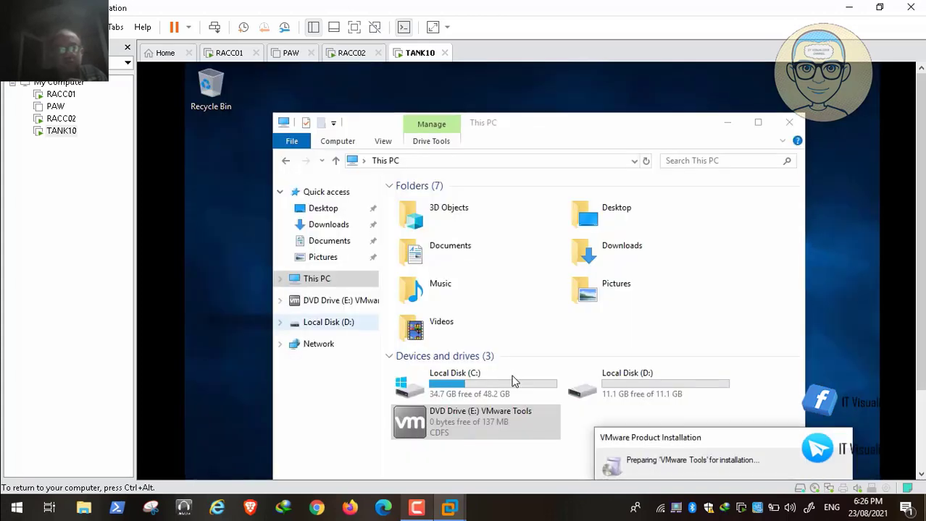
Bring This PC back to the front, view its properties, and close the window
{"action": "left_click", "coordinate": [320, 281]}
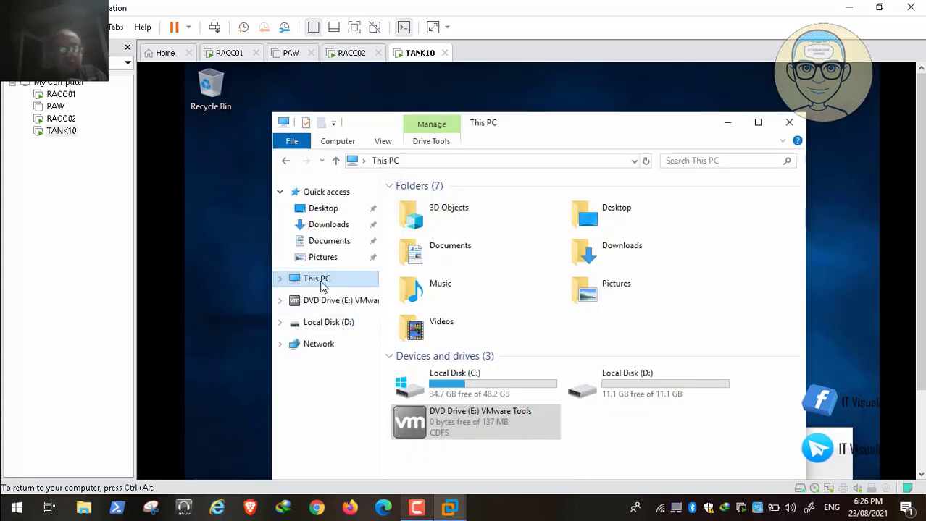
{"action": "right_click", "coordinate": [331, 285]}
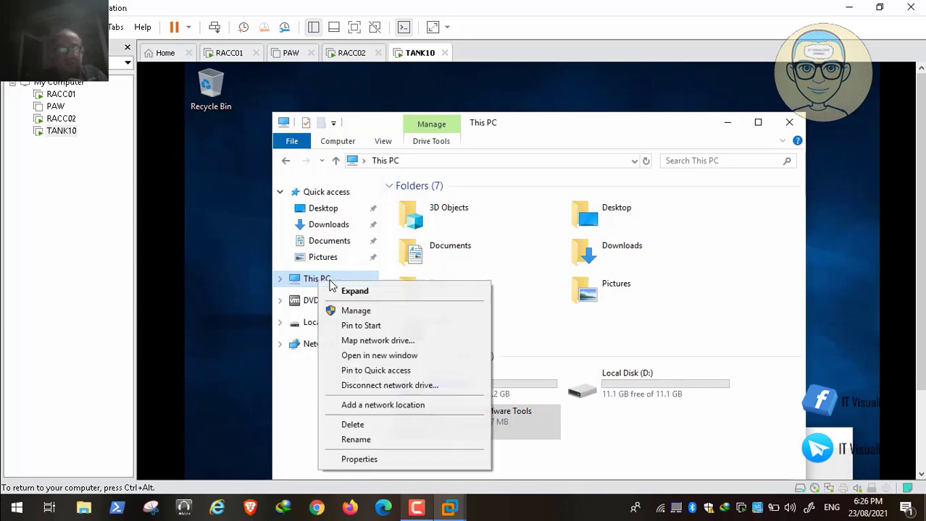
{"action": "key", "text": "Up"}
{"action": "left_click", "coordinate": [359, 459]}
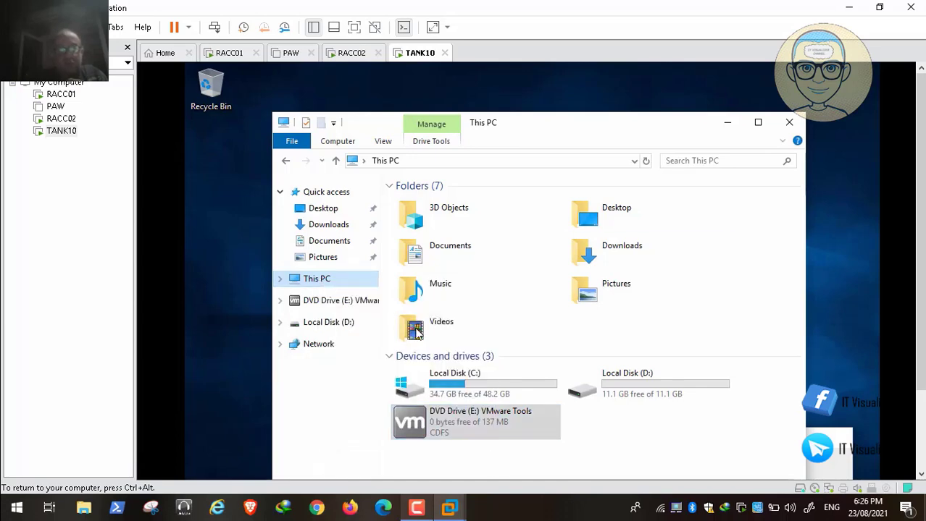
{"action": "left_click", "coordinate": [789, 122]}
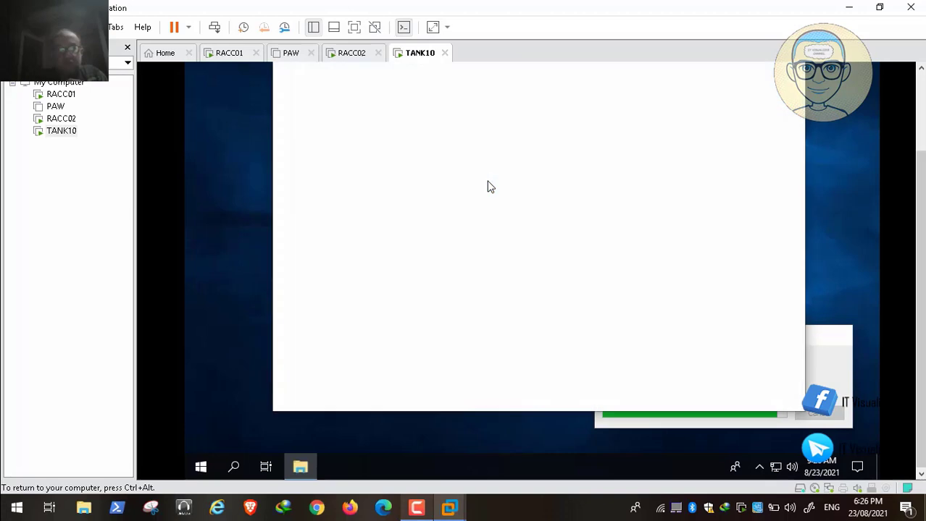
Close the basic System window and open Change... for TANK10's computer name and domain settings
{"action": "mouse_move", "coordinate": [43, 498]}
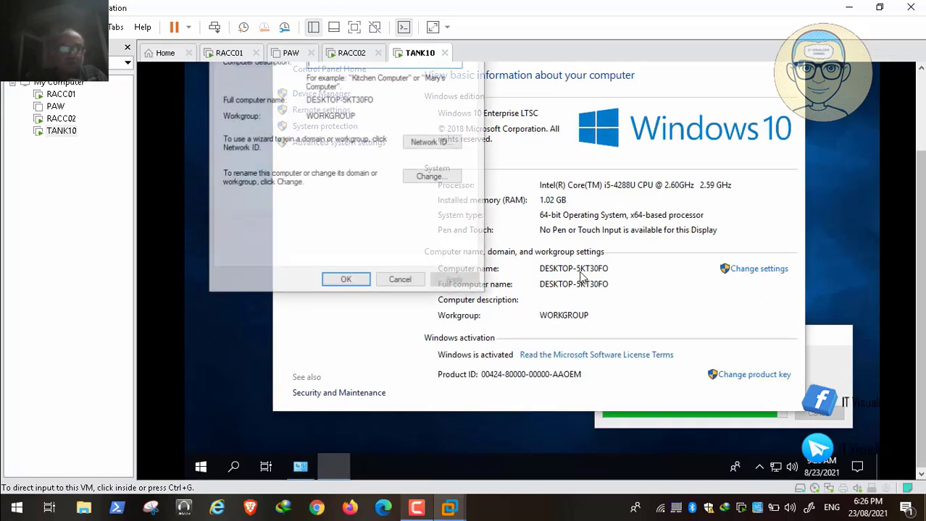
{"action": "scroll", "coordinate": [582, 277], "scroll_direction": "up", "scroll_amount": 3}
{"action": "left_click", "coordinate": [788, 122]}
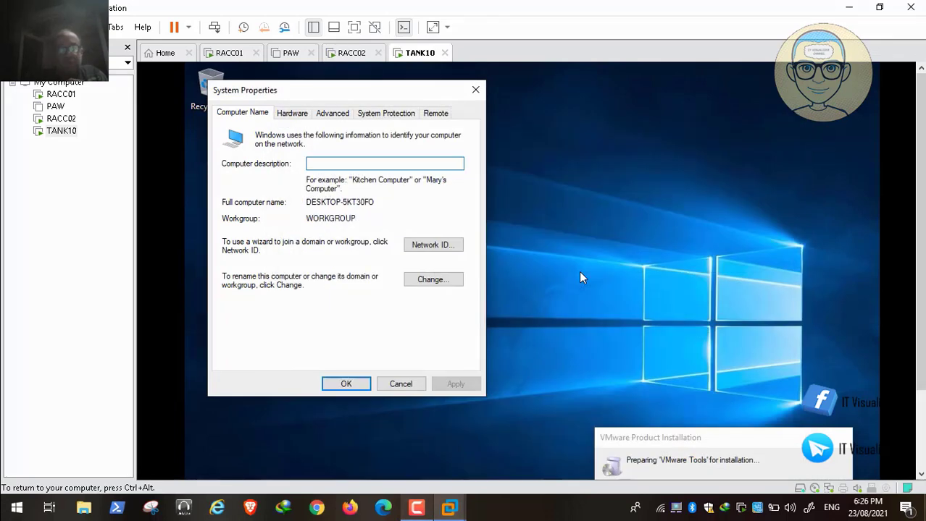
{"action": "left_click", "coordinate": [433, 279]}
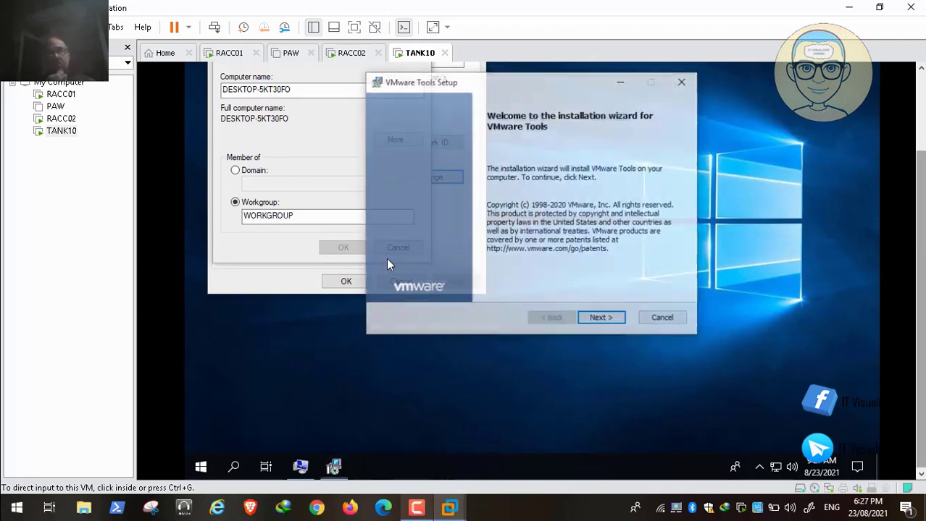
Run VMware Tools Setup with the Typical setup type and start installing
{"action": "key", "text": "Return"}
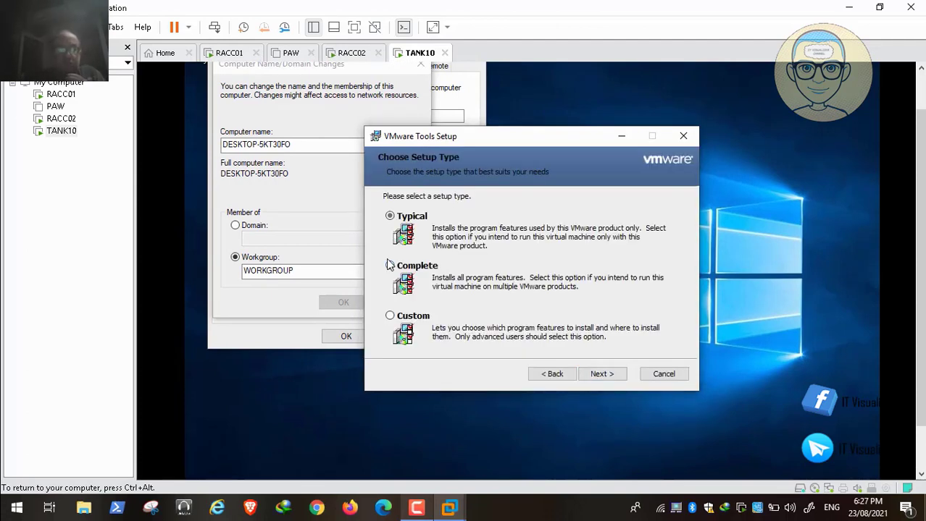
{"action": "key", "text": "Tab"}
{"action": "key", "text": "Return"}
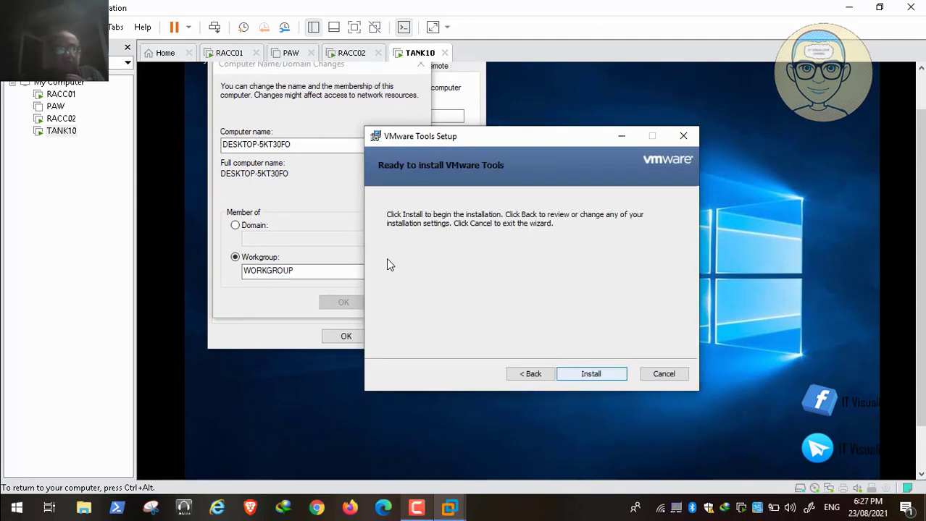
{"action": "key", "text": "Return"}
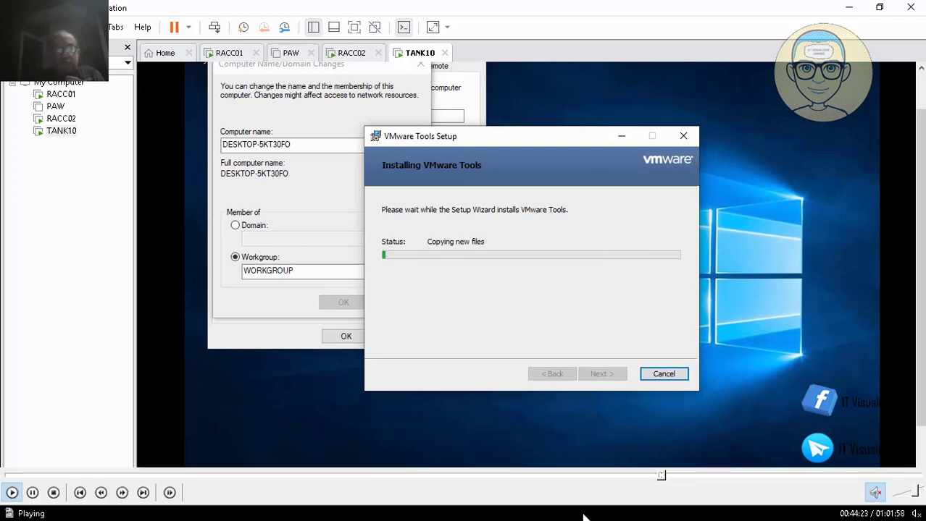
{"action": "left_click", "coordinate": [668, 476]}
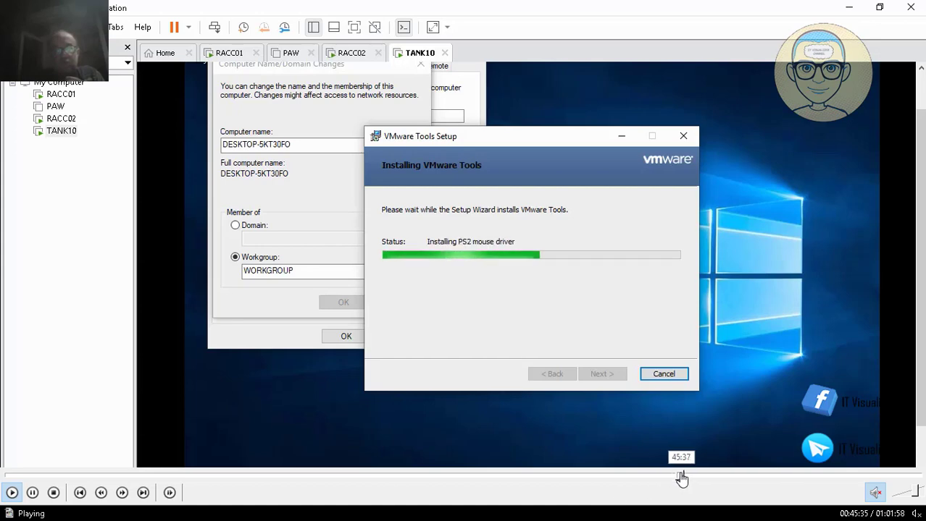
{"action": "left_click", "coordinate": [680, 477]}
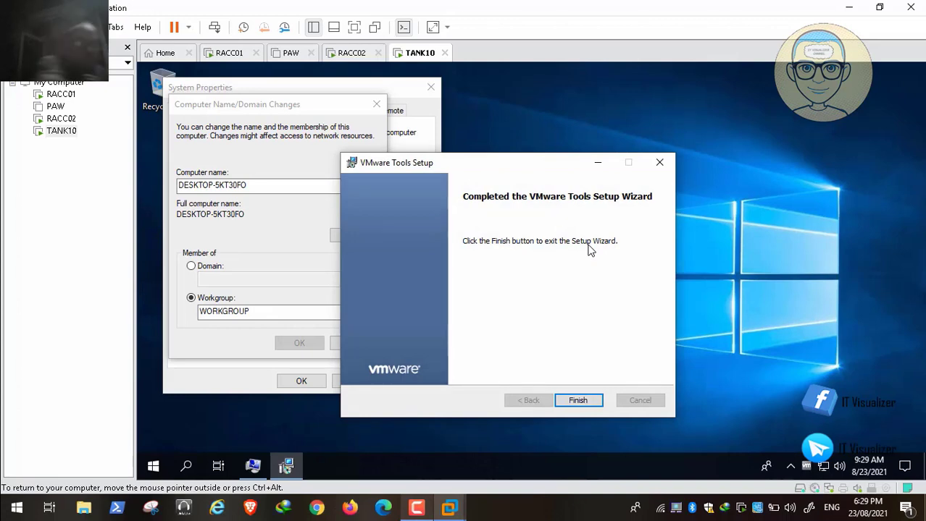
Finish the VMware Tools setup and decline the immediate restart
{"action": "key", "text": "Return"}
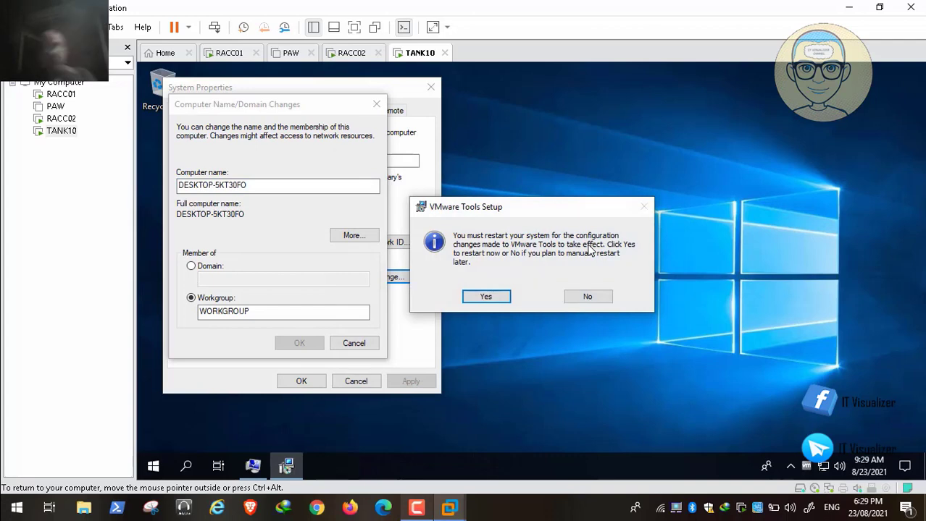
{"action": "key", "text": "Tab"}
{"action": "key", "text": "Return"}
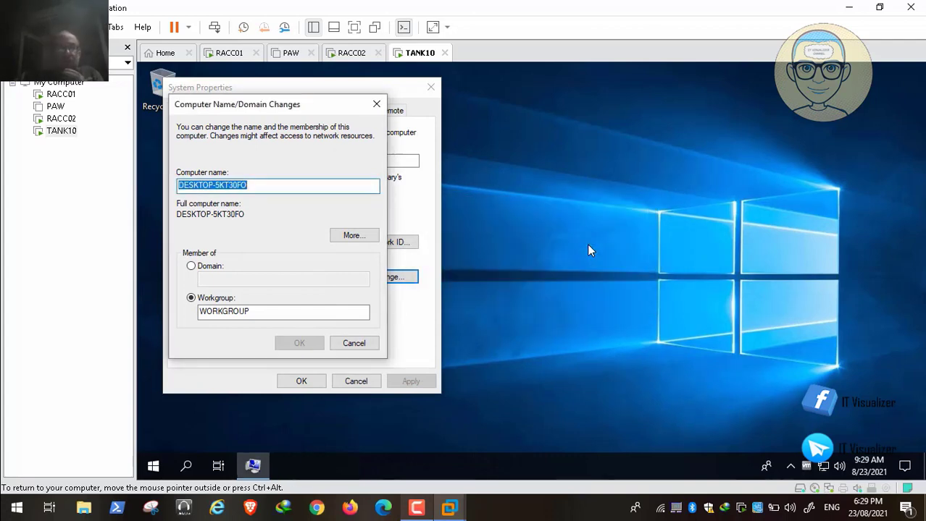
Rename the computer from DESKTOP-5KT30FO to TANK10, close System Properties, and answer the restart prompt
{"action": "key", "text": "BackSpace"}
{"action": "type", "text": "TAN"}
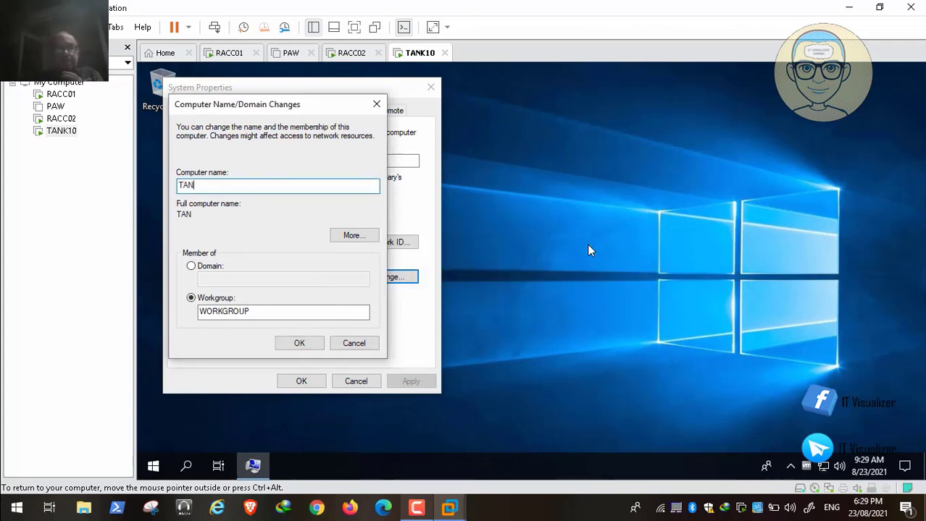
{"action": "type", "text": "K10"}
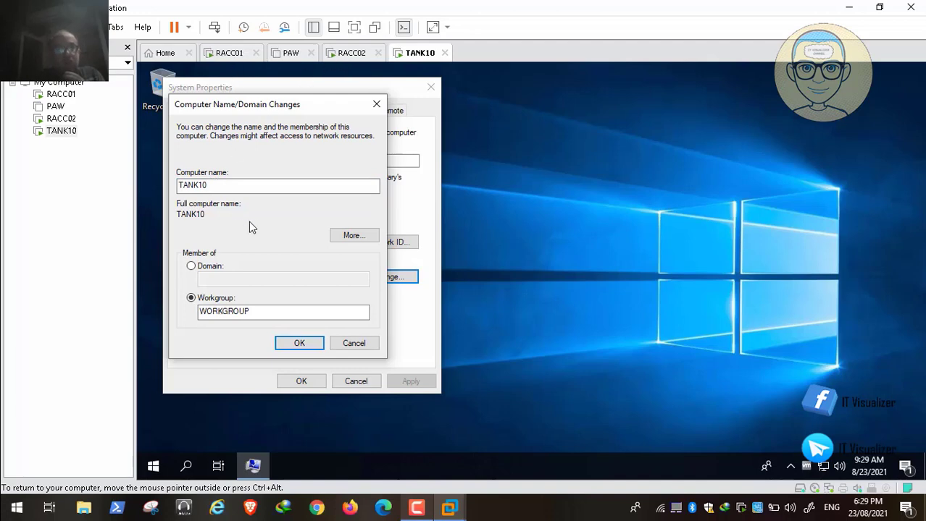
{"action": "key", "text": "Return"}
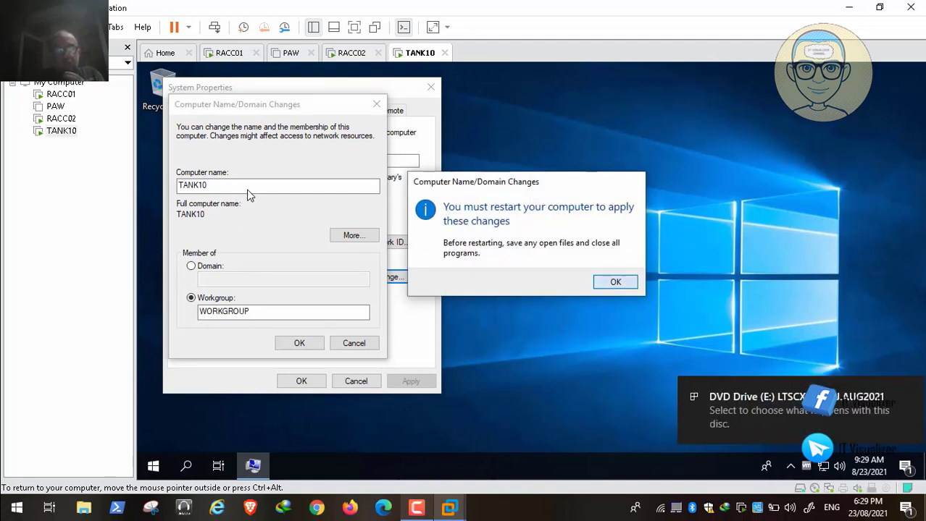
{"action": "key", "text": "Return"}
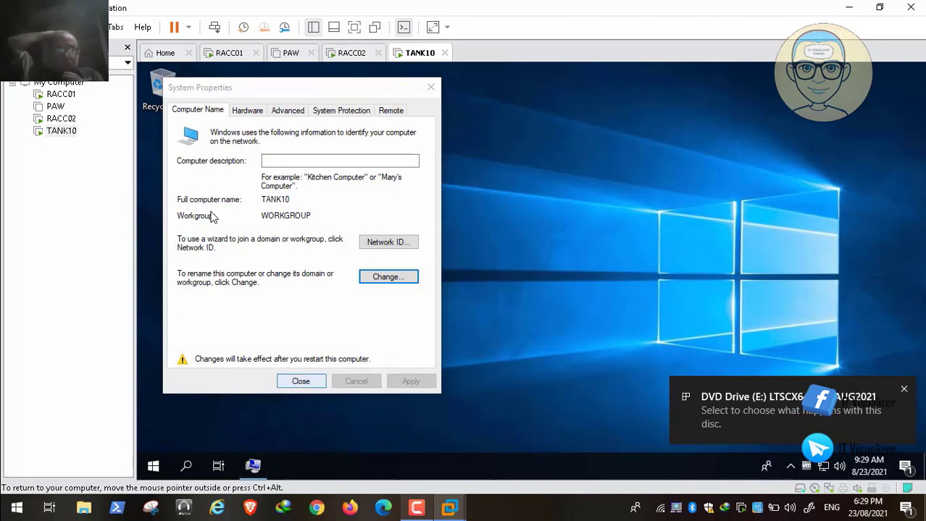
{"action": "key", "text": "Return"}
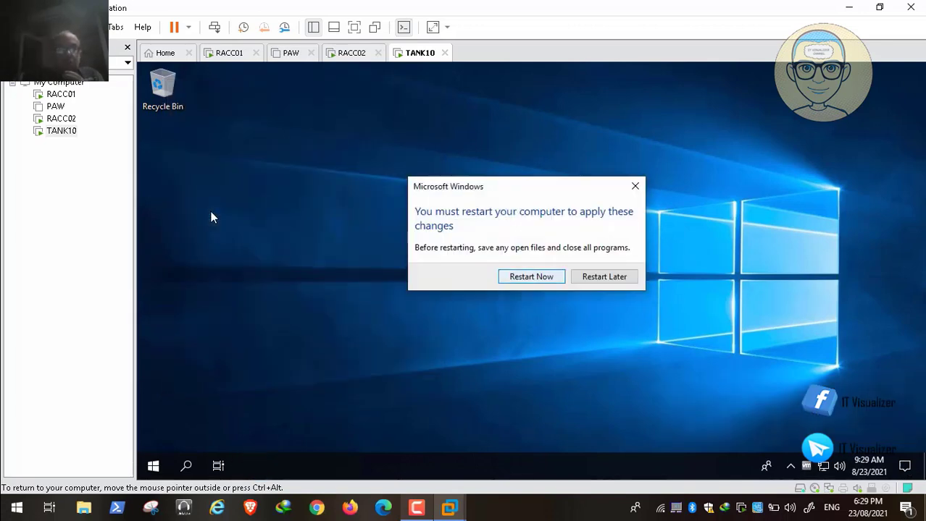
{"action": "key", "text": "Return"}
Restart the crashed TANK10 guest with Restart Guest from the power menu and confirm
{"action": "left_click", "coordinate": [416, 509]}
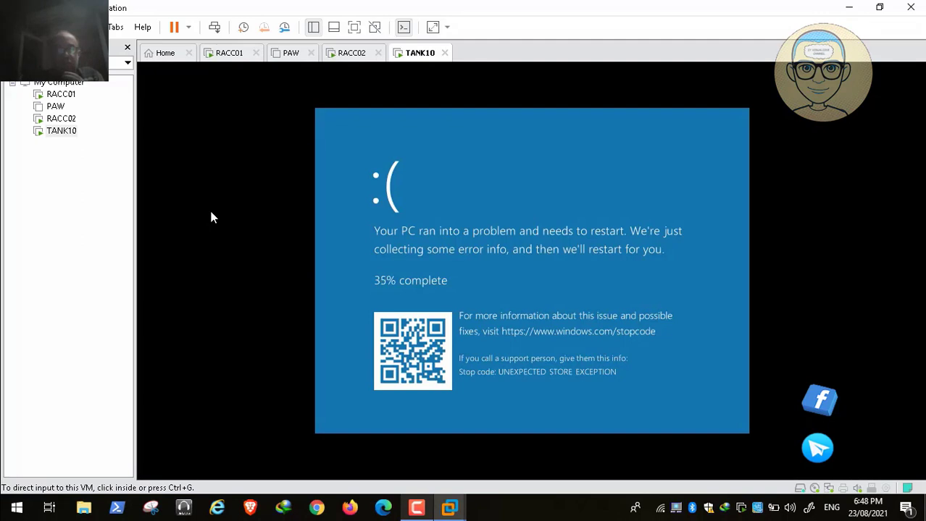
{"action": "left_click", "coordinate": [189, 27]}
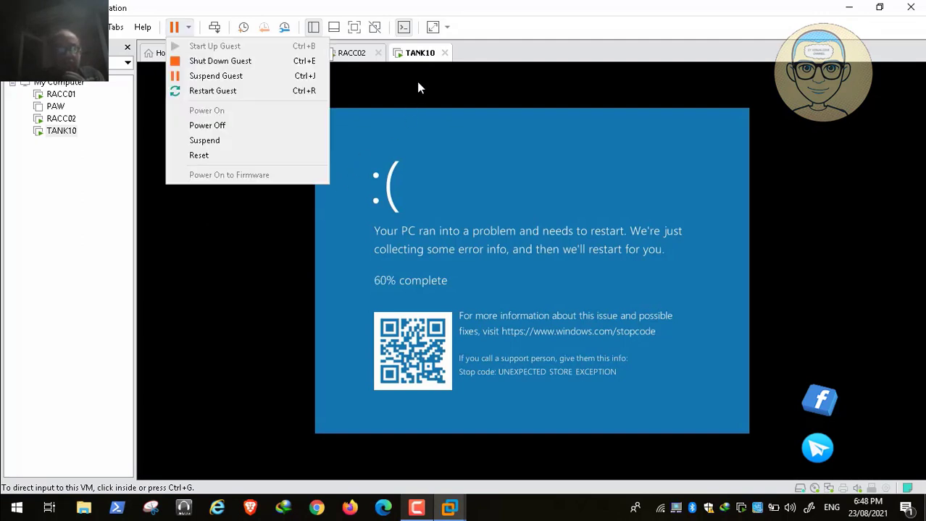
{"action": "key", "text": "Return"}
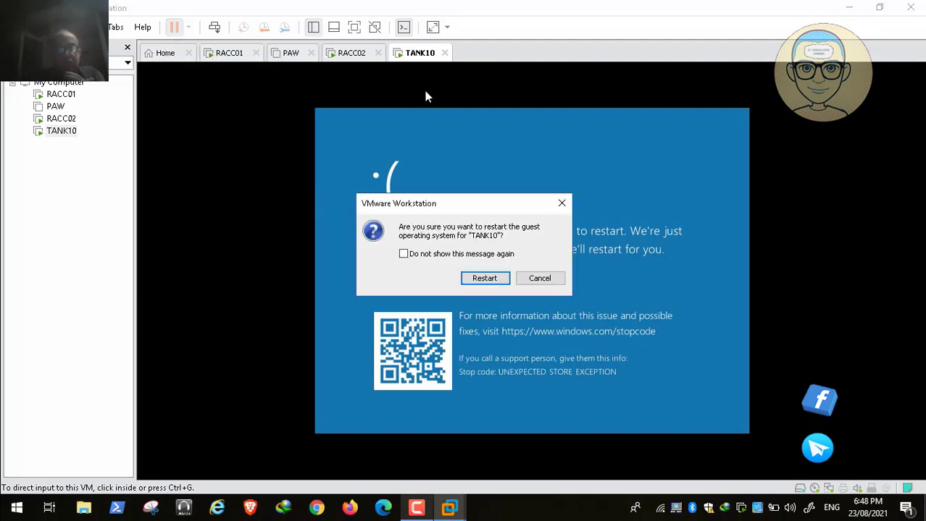
{"action": "key", "text": "Return"}
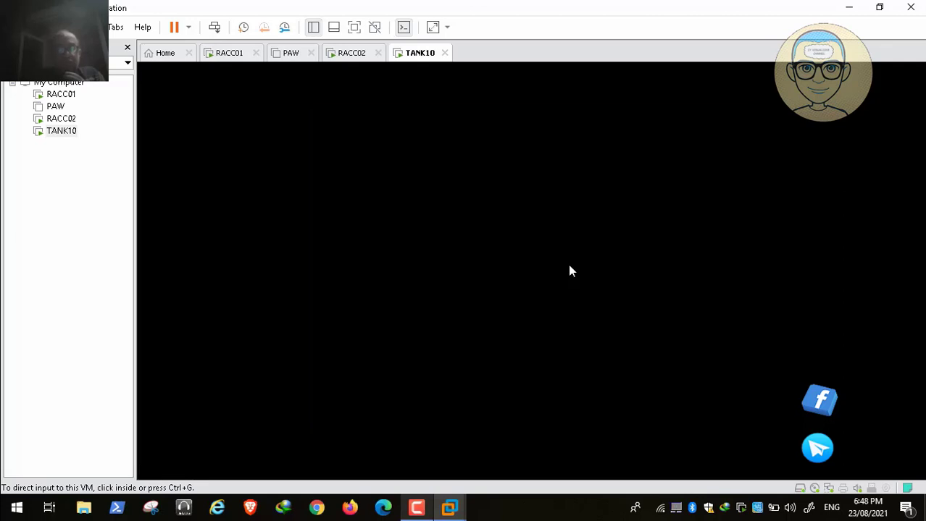
{"action": "key", "text": "F9"}
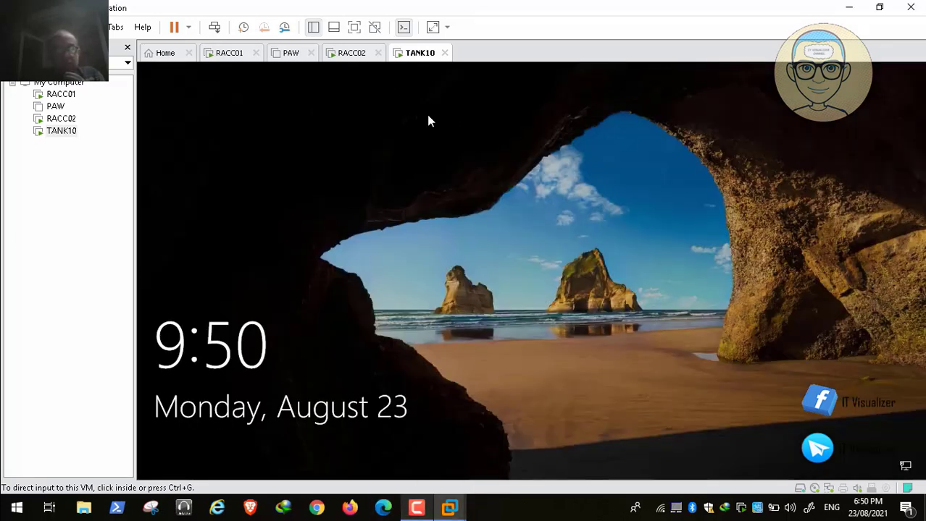
Sign in to TANK10 from the lock screen with the account password
{"action": "left_click", "coordinate": [216, 29]}
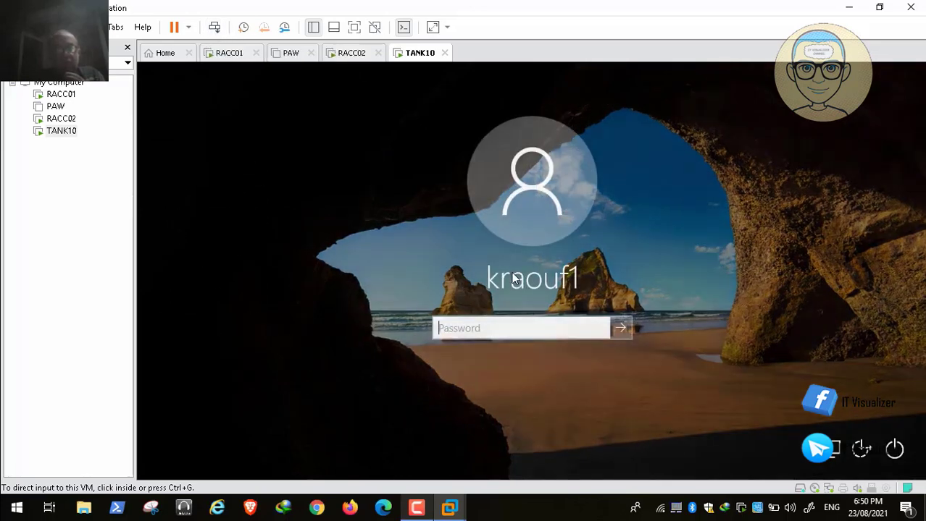
{"action": "left_click", "coordinate": [517, 328]}
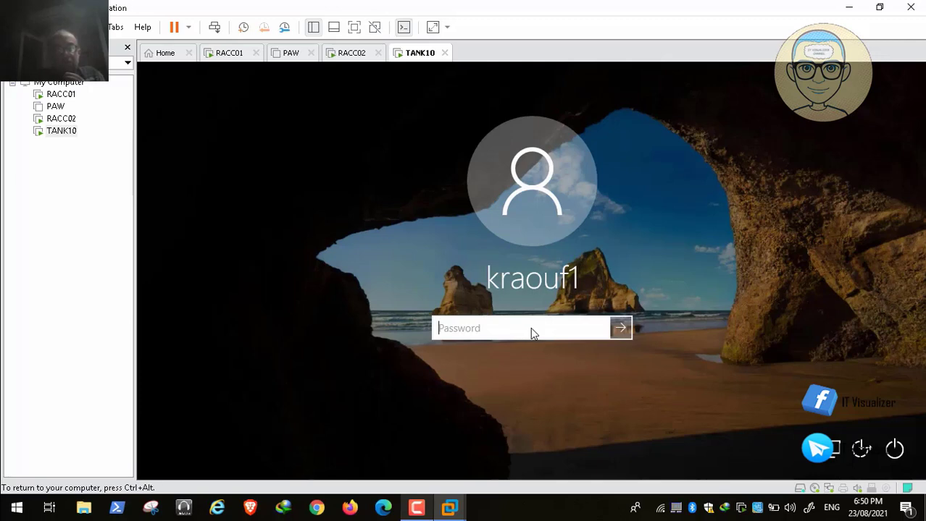
{"action": "type", "text": "*****"}
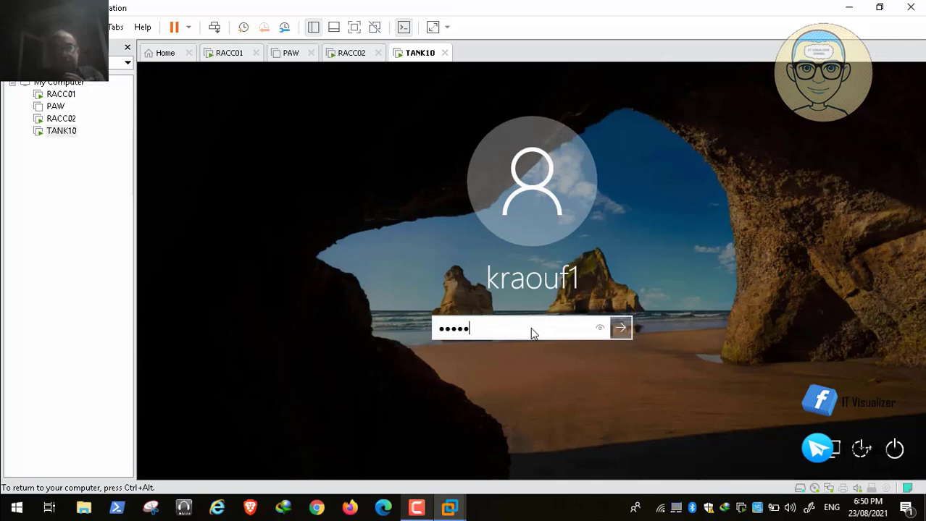
{"action": "type", "text": "*****"}
{"action": "key", "text": "Return"}
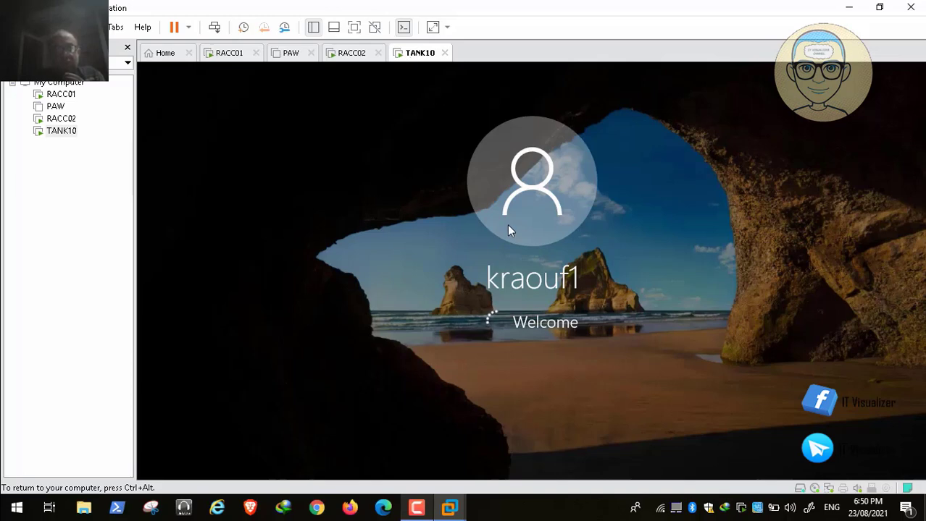
Answer No on the Networks panel to keep the PC undiscoverable
{"action": "key", "text": "ctrl+alt"}
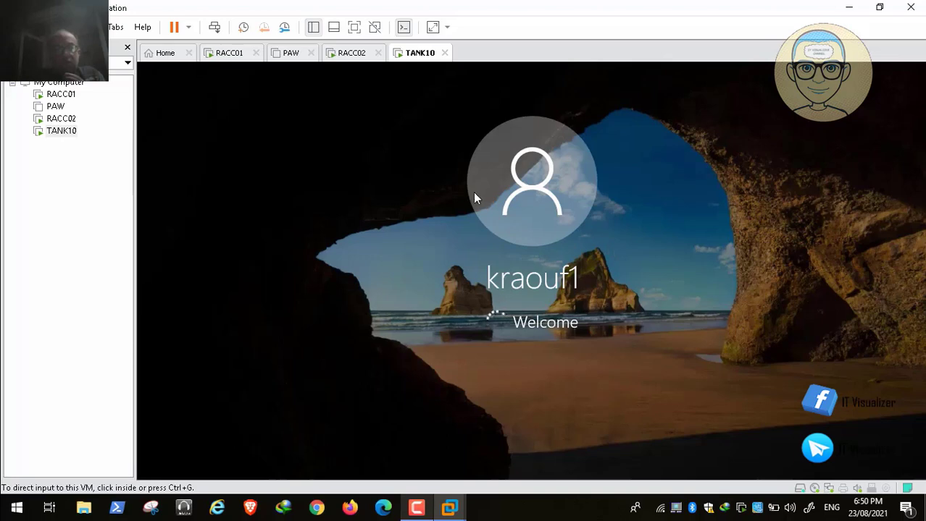
{"action": "key", "text": "F9"}
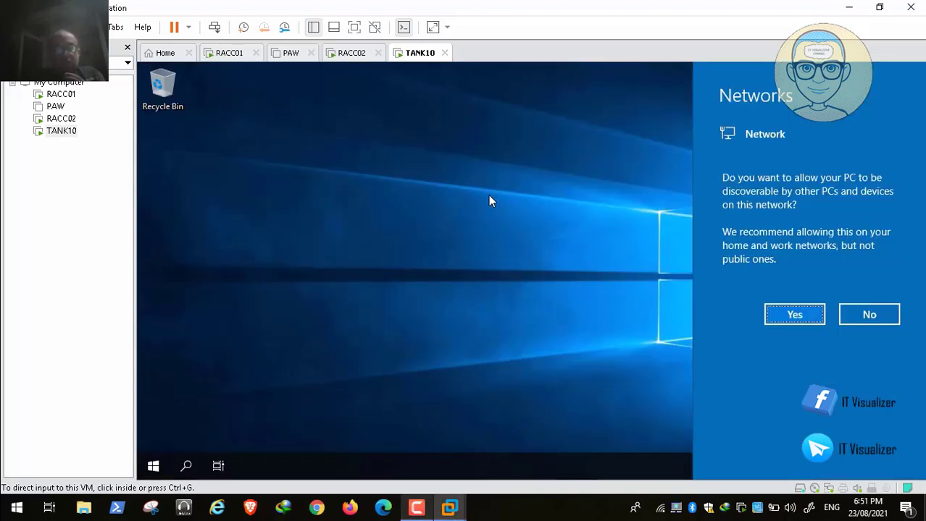
{"action": "left_click", "coordinate": [489, 195]}
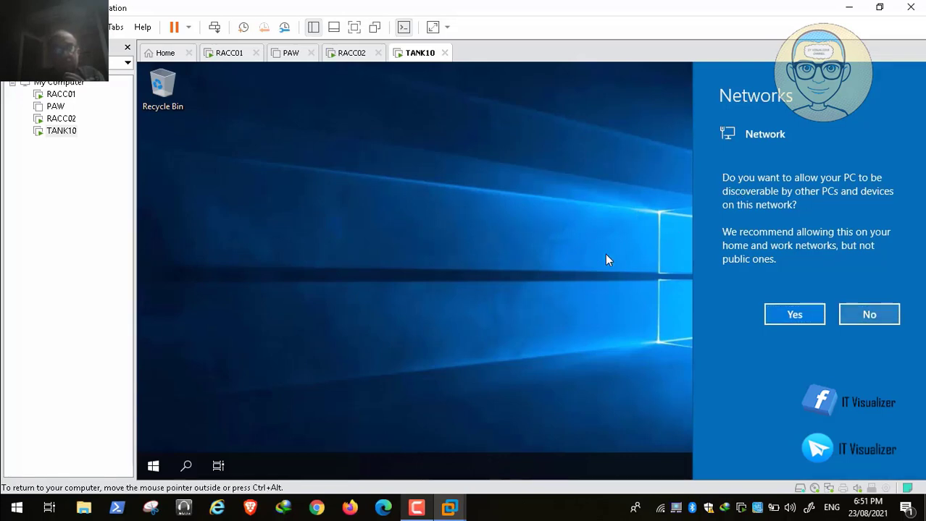
{"action": "left_click", "coordinate": [635, 263]}
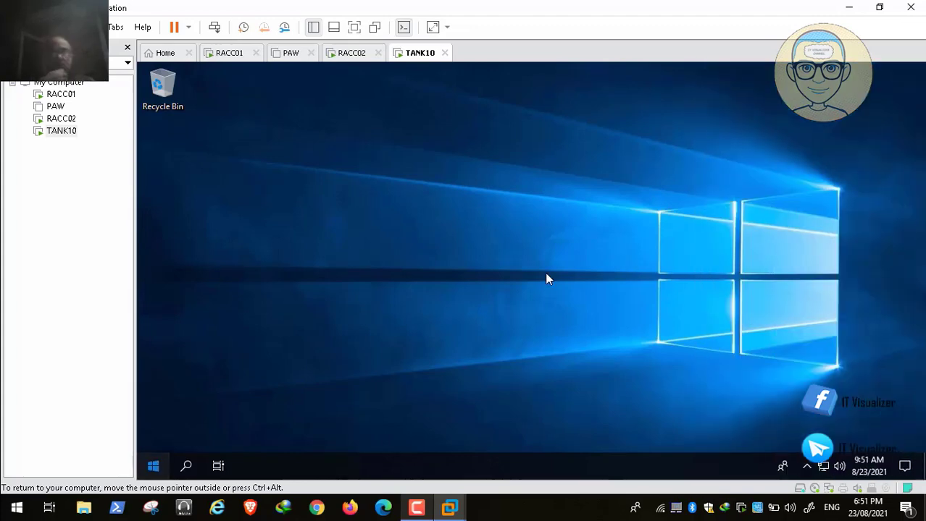
Open the TANK10 guest's Start menu with the Windows key
{"action": "key", "text": "super"}
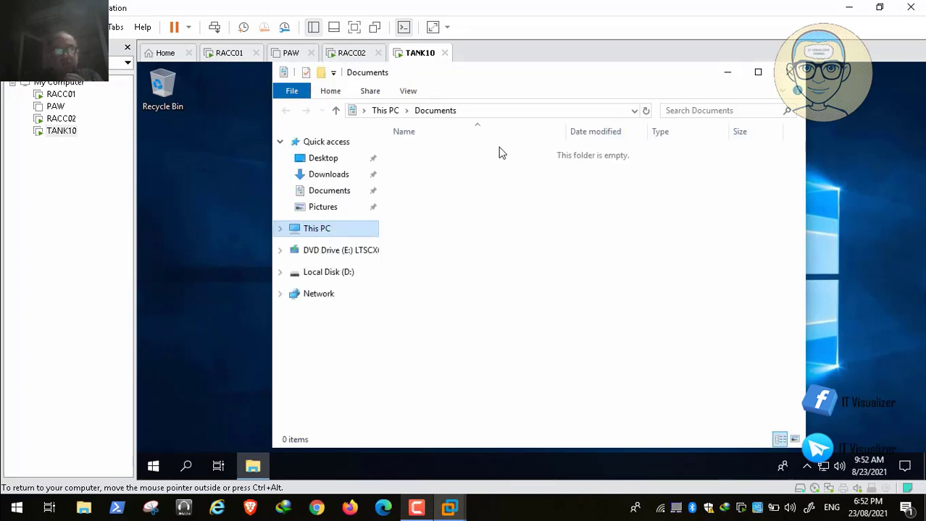
From This PC's properties, switch TANK10's membership from WORKGROUP to the redalert domain
{"action": "right_click", "coordinate": [321, 232]}
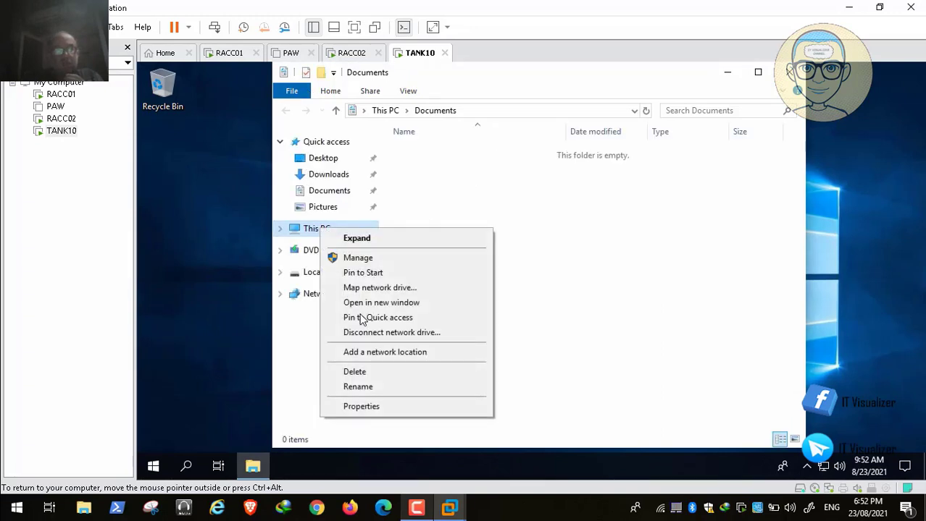
{"action": "left_click", "coordinate": [362, 406]}
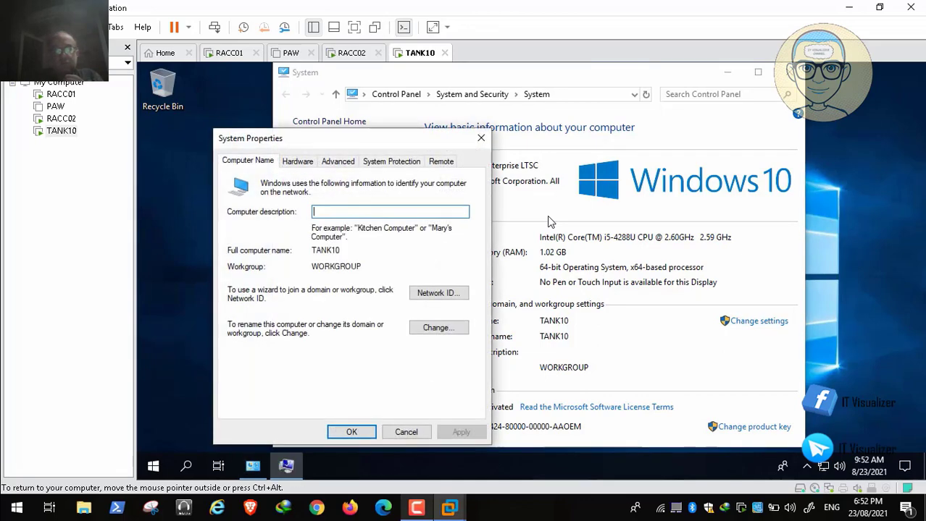
{"action": "left_click", "coordinate": [436, 328]}
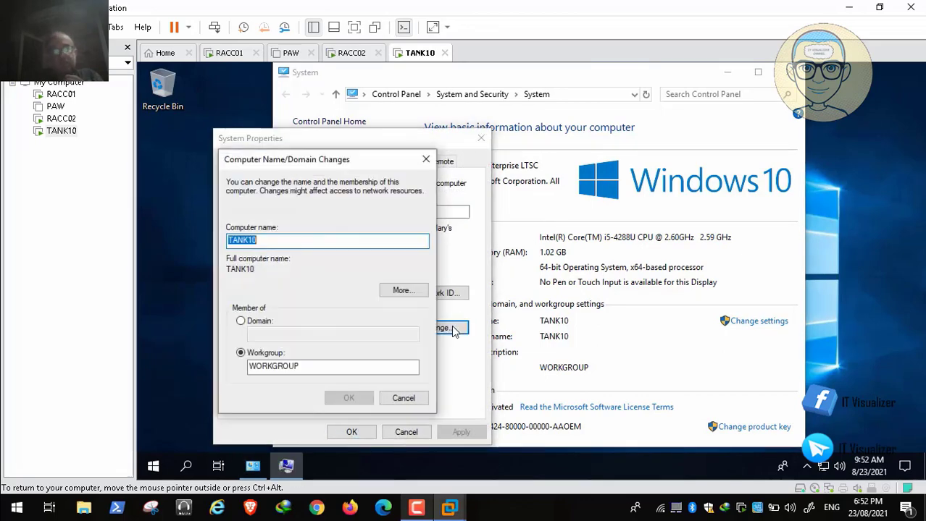
{"action": "left_click", "coordinate": [242, 321]}
{"action": "left_click", "coordinate": [246, 334]}
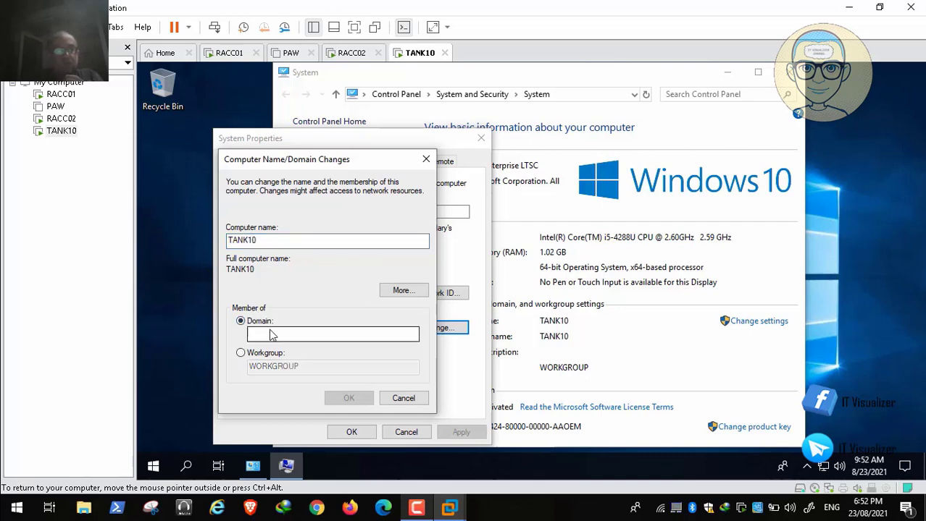
{"action": "type", "text": "redalert"}
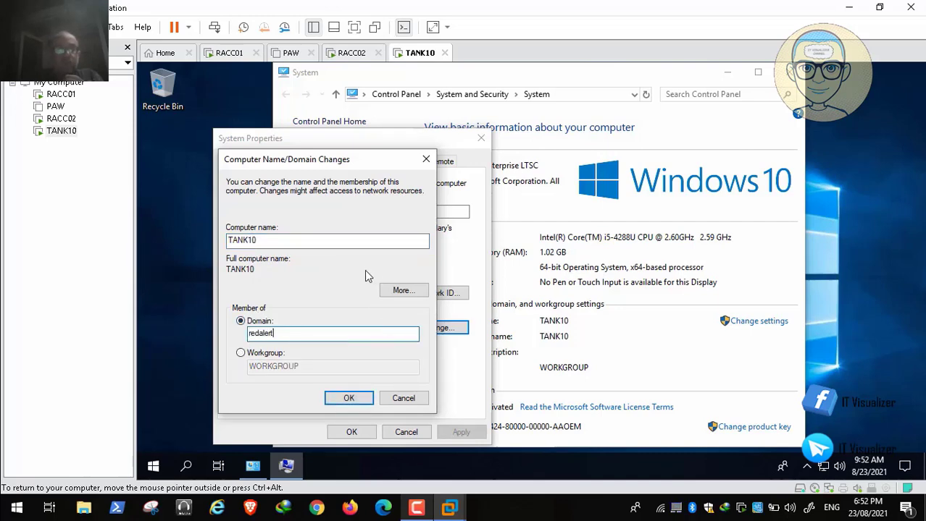
{"action": "key", "text": "Return"}
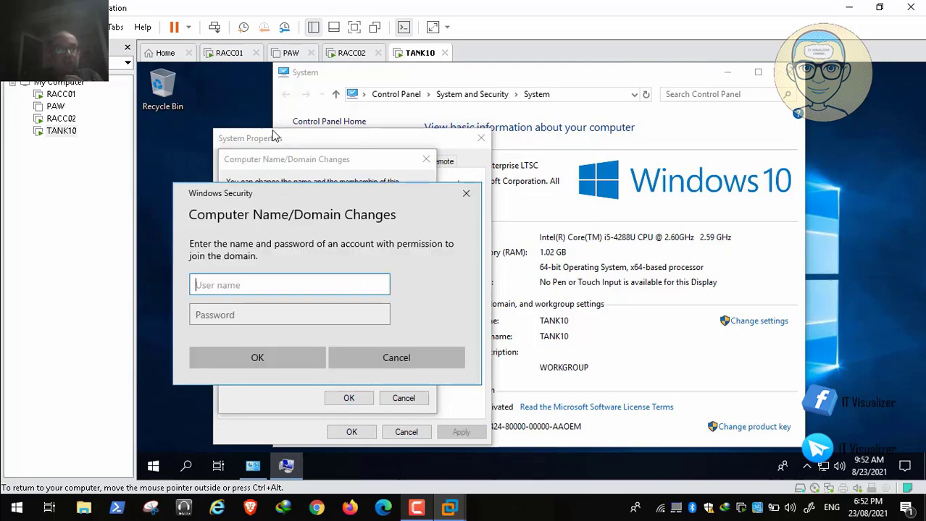
Enter a domain account's user name and password, acknowledge the redalert welcome, and close the dialogs
{"action": "type", "text": "kraou"}
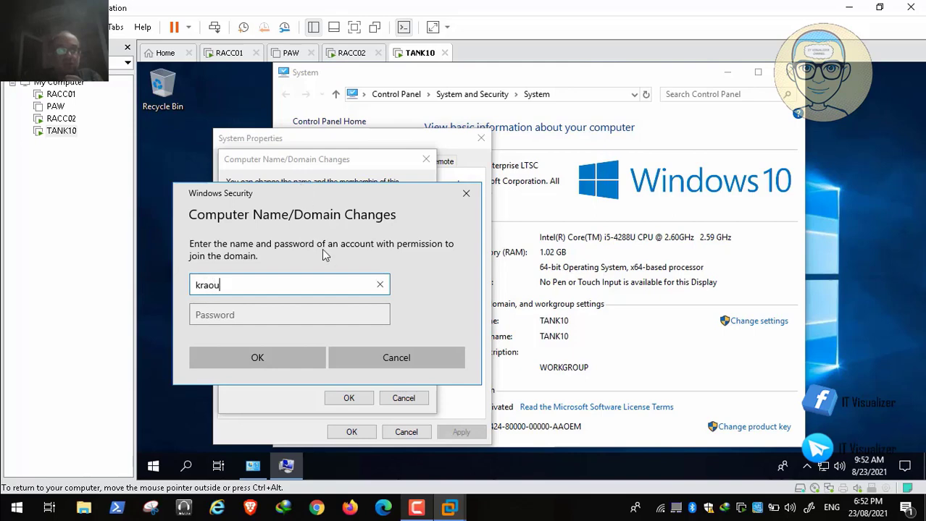
{"action": "type", "text": "f"}
{"action": "key", "text": "Tab"}
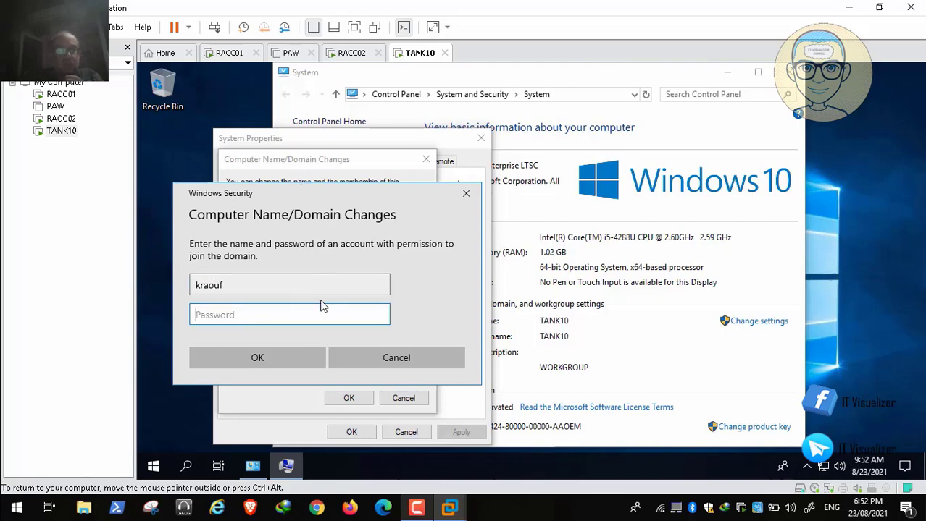
{"action": "type", "text": "•••••"}
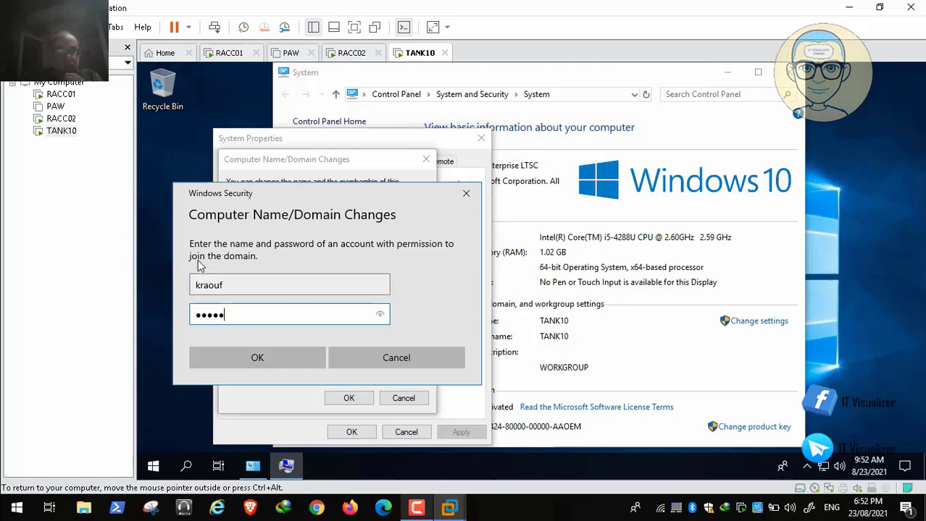
{"action": "type", "text": "•"}
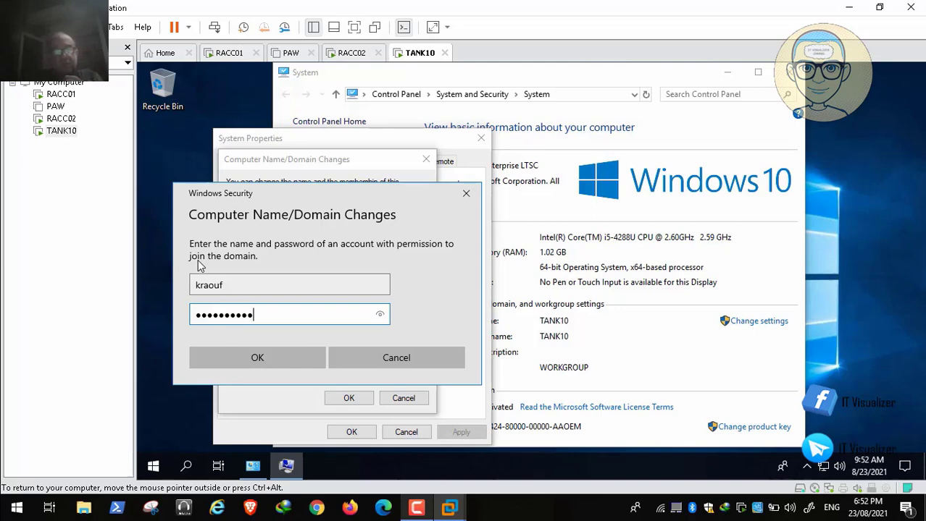
{"action": "key", "text": "Return"}
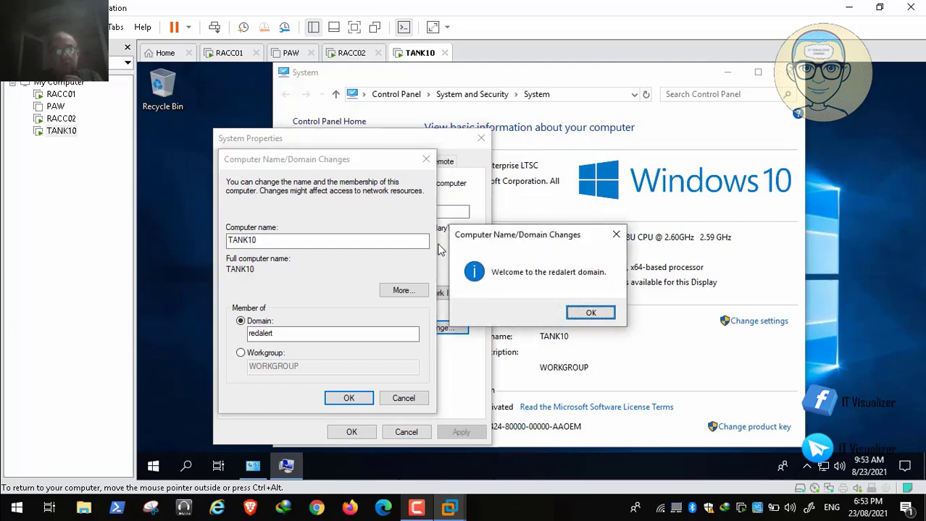
{"action": "left_click", "coordinate": [594, 313]}
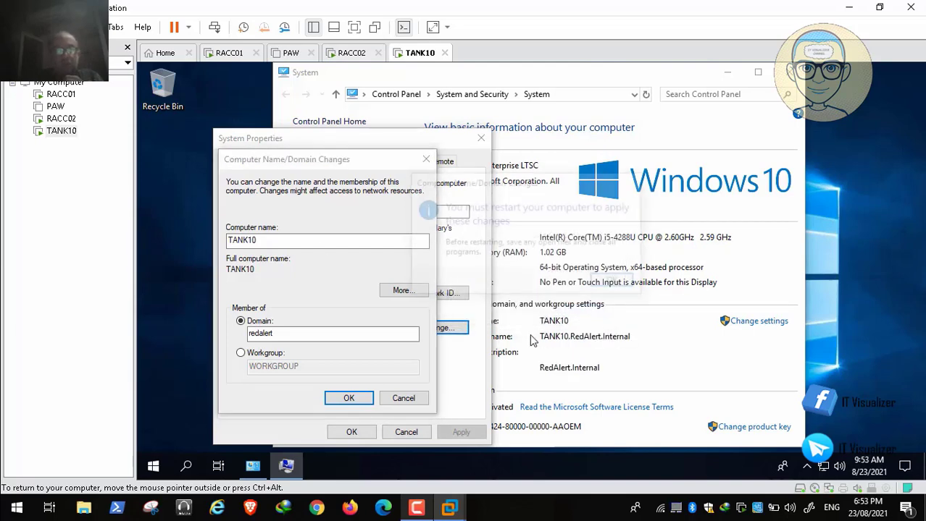
{"action": "left_click", "coordinate": [612, 287]}
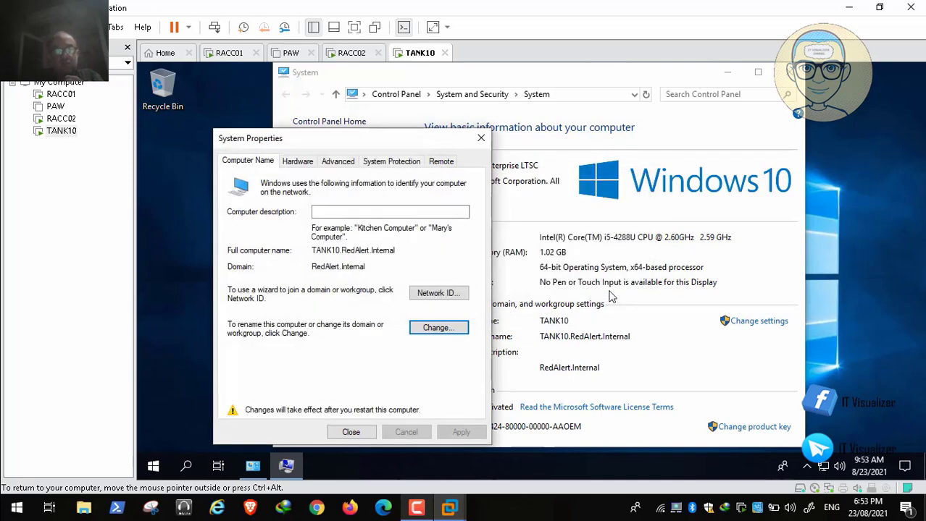
{"action": "key", "text": "Return"}
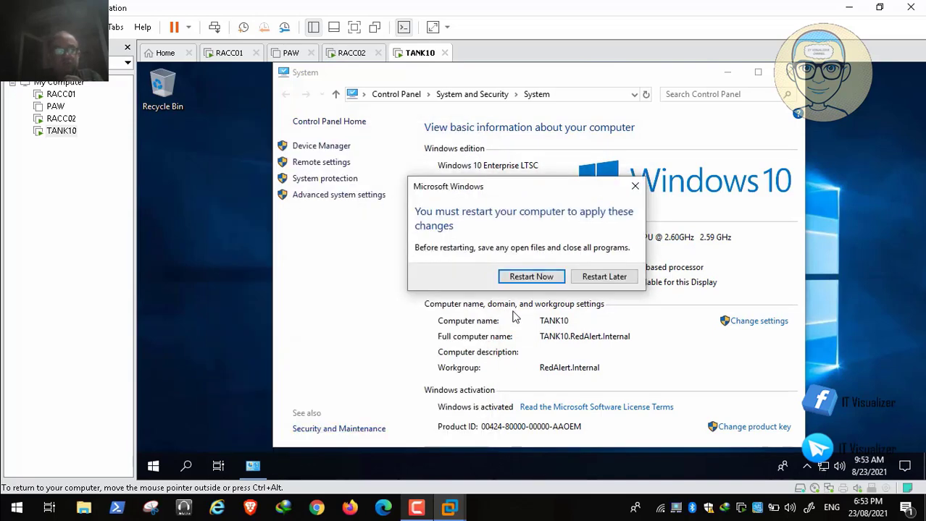
Restart TANK10 now and dismiss The Red Alert Zone notice at the sign-in screen
{"action": "left_click", "coordinate": [531, 277]}
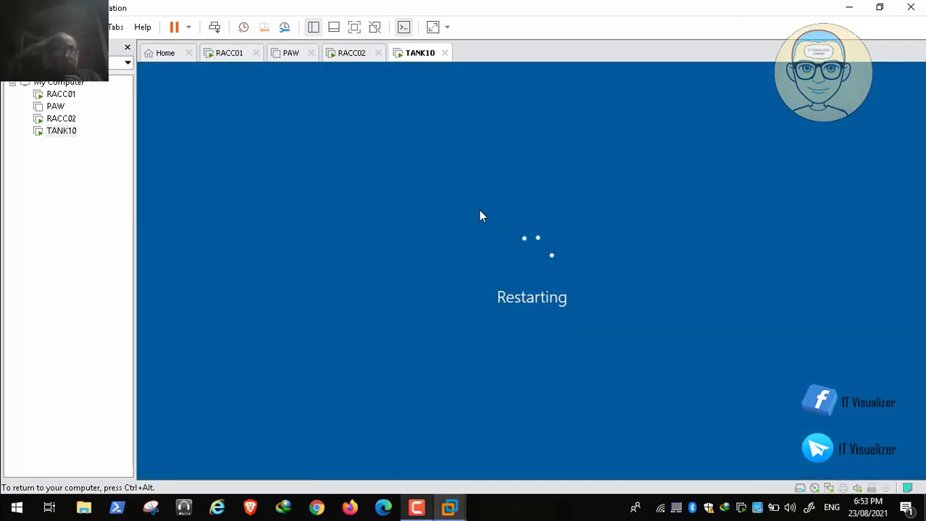
{"action": "key", "text": "ctrl+alt"}
{"action": "key", "text": "F9"}
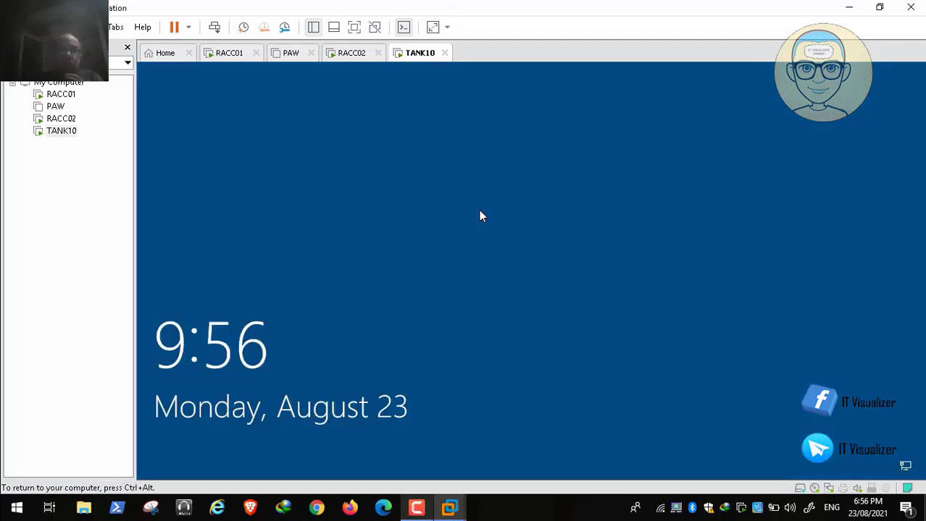
{"action": "key", "text": "ctrl+alt"}
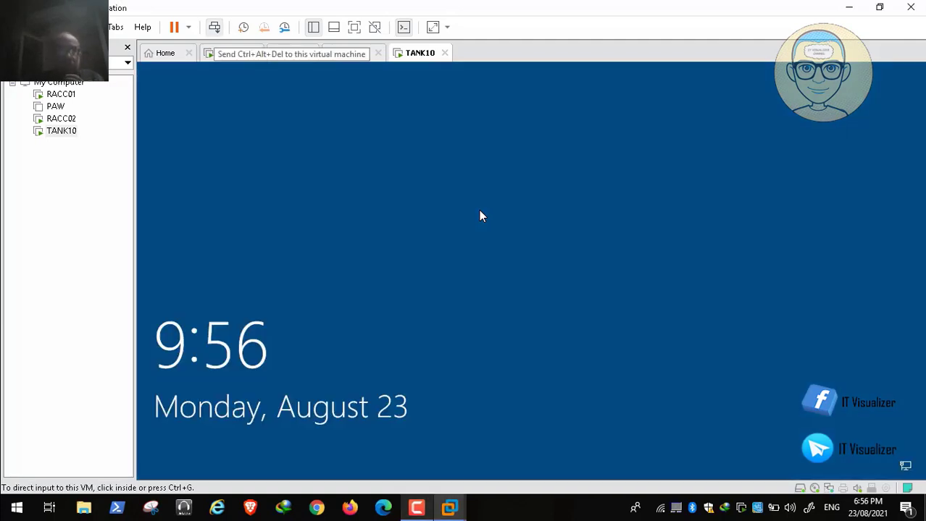
{"action": "left_click", "coordinate": [214, 28]}
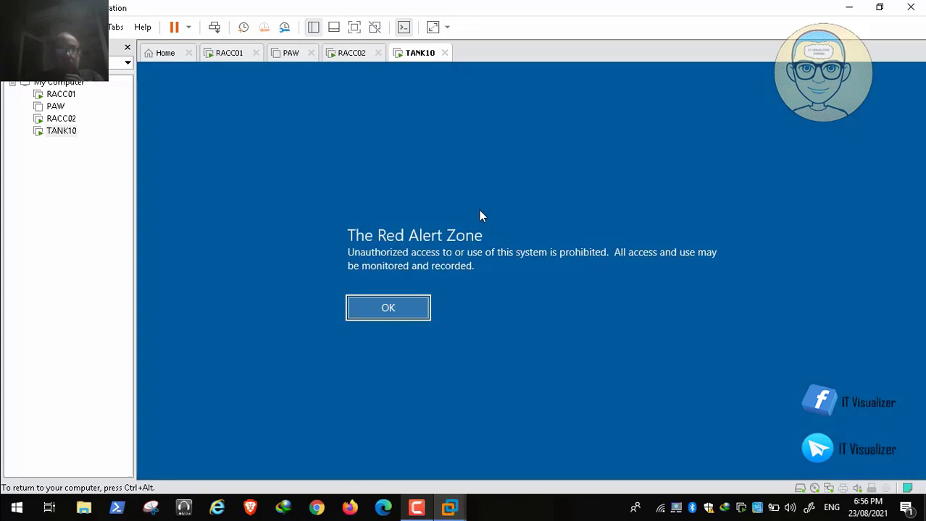
{"action": "key", "text": "Return"}
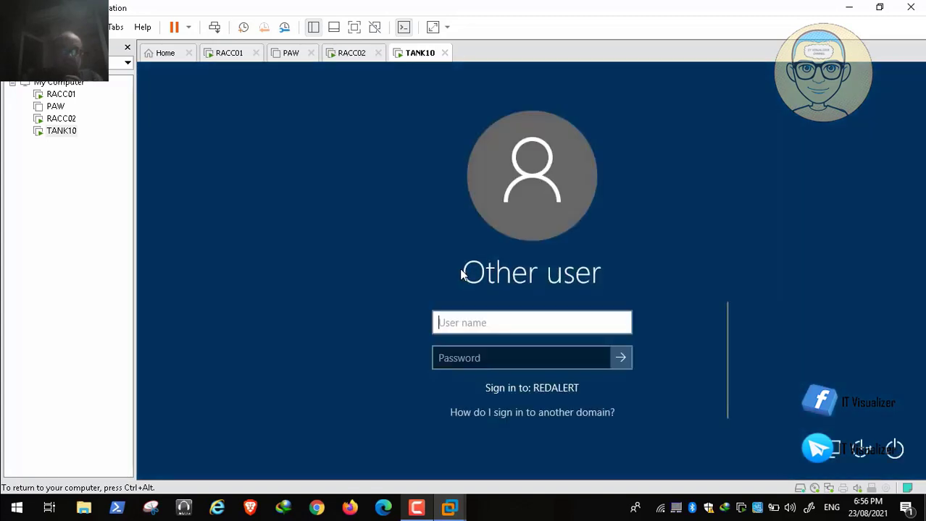
Sign in with a redalert domain account and its password
{"action": "type", "text": "redalert"}
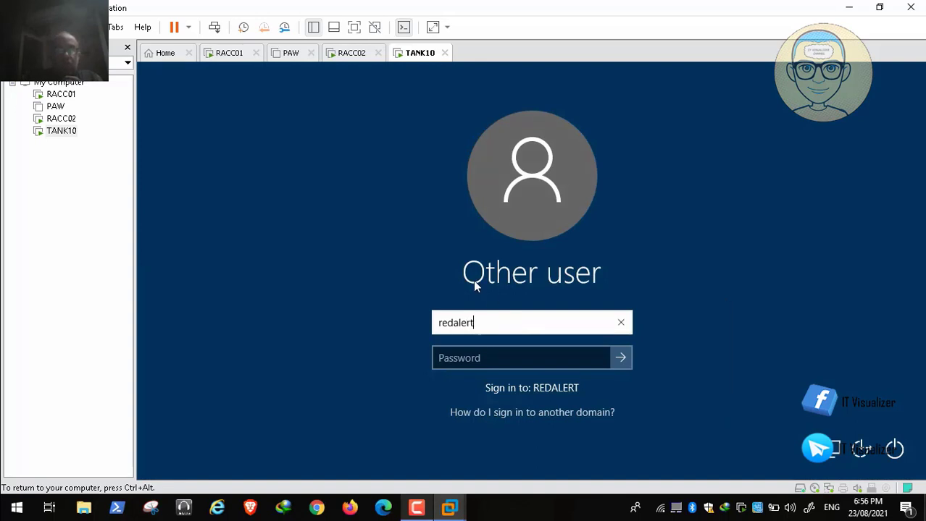
{"action": "type", "text": "\\kraouf"}
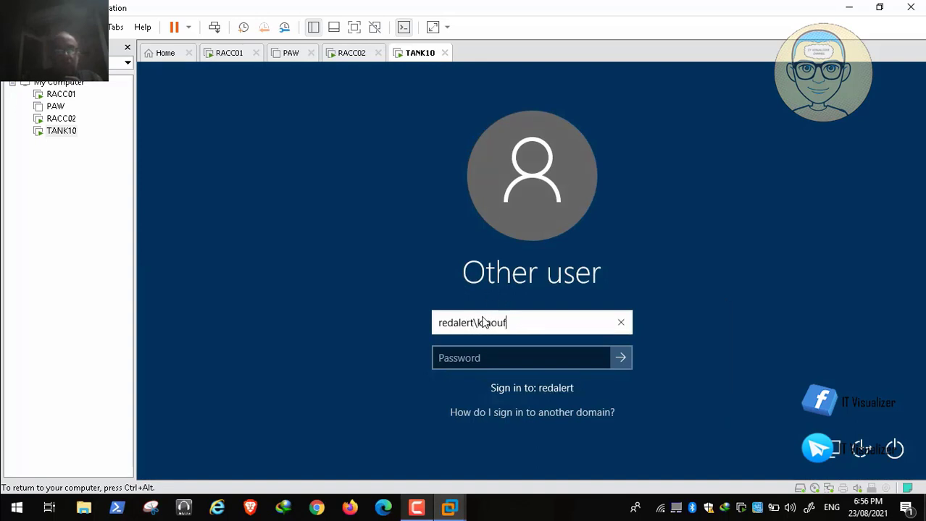
{"action": "key", "text": "Tab"}
{"action": "type", "text": "••••"}
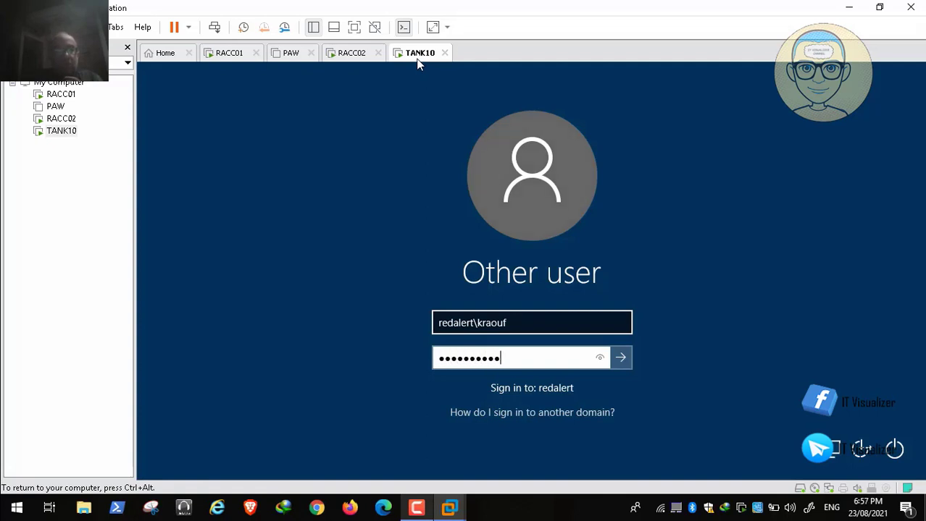
{"action": "key", "text": "Return"}
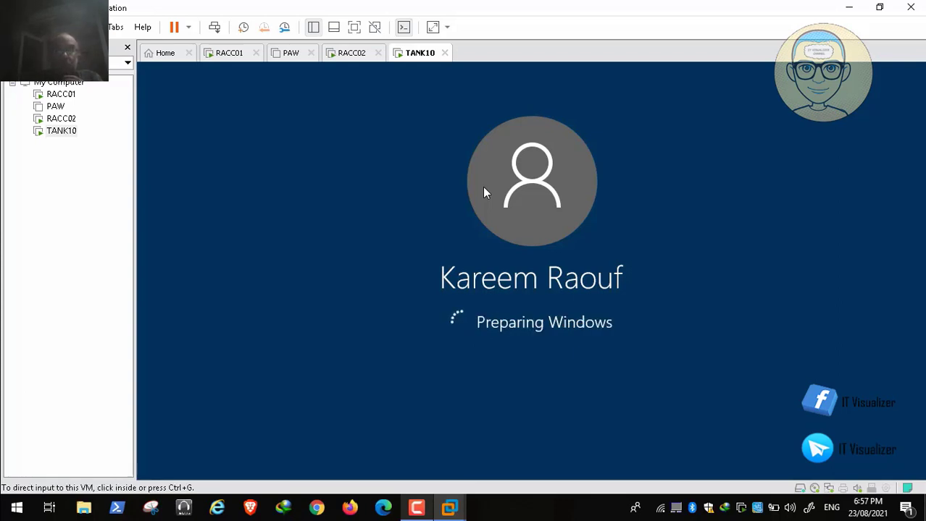
Approve the Registry Editor prompts, dismiss the idlelogoff.exe error, and review the mapped network drives
{"action": "left_click", "coordinate": [417, 508]}
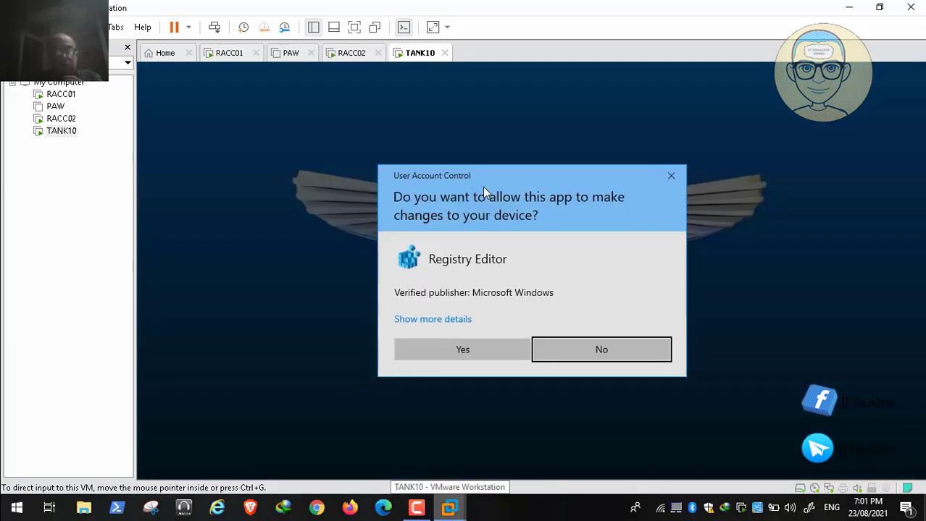
{"action": "left_click", "coordinate": [489, 353]}
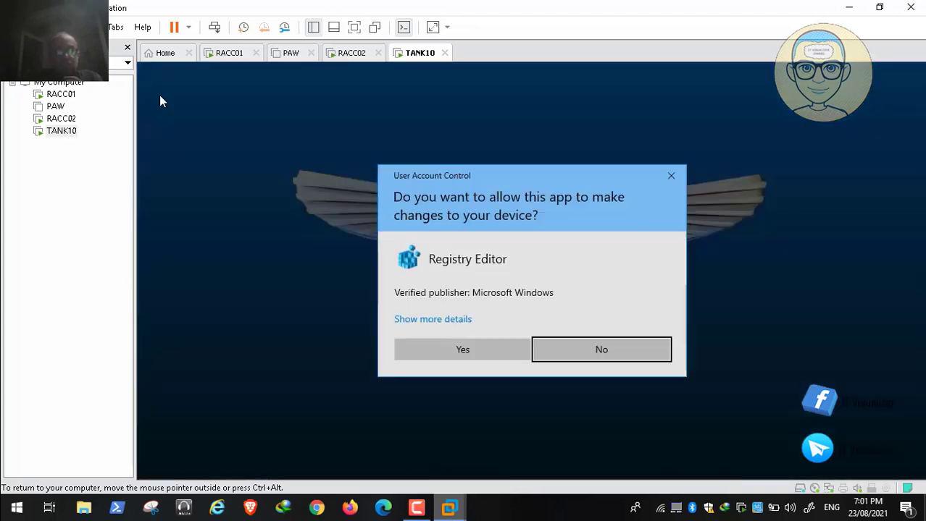
{"action": "left_click", "coordinate": [464, 350]}
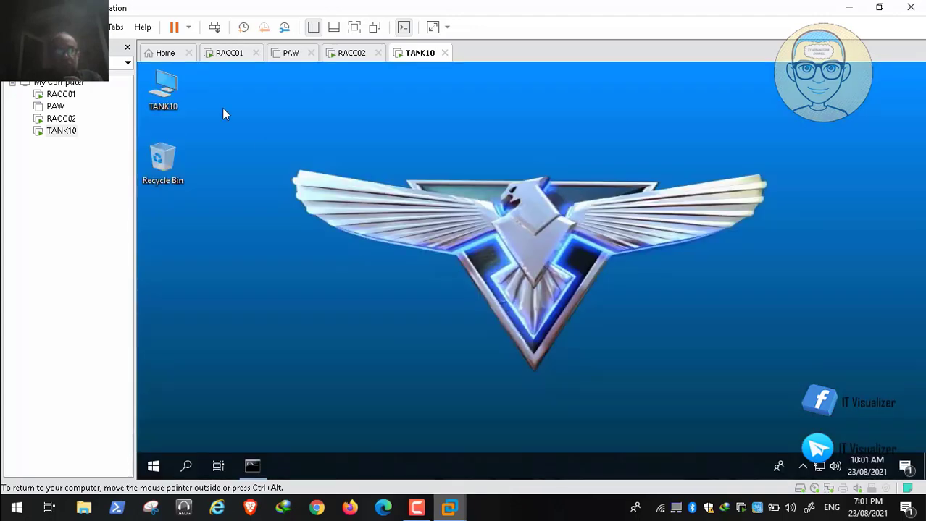
{"action": "key", "text": "Left"}
{"action": "key", "text": "Return"}
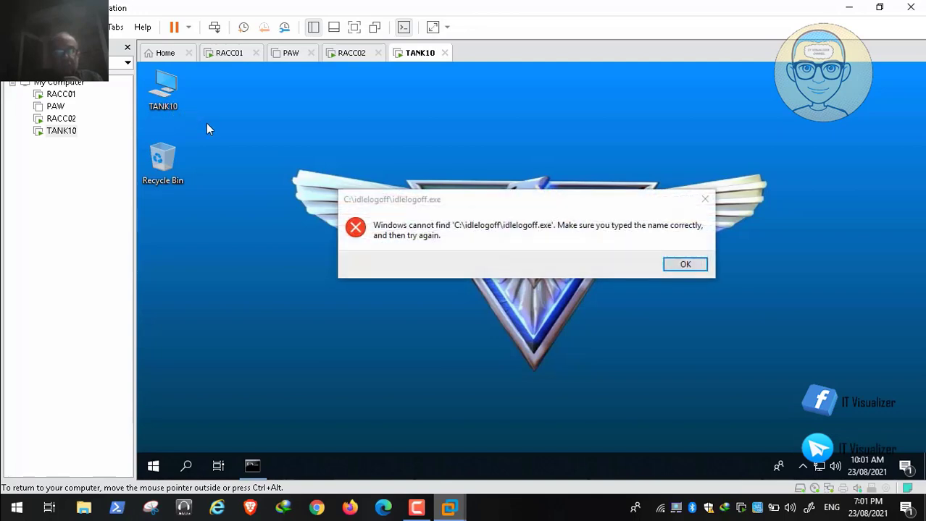
{"action": "key", "text": "Return"}
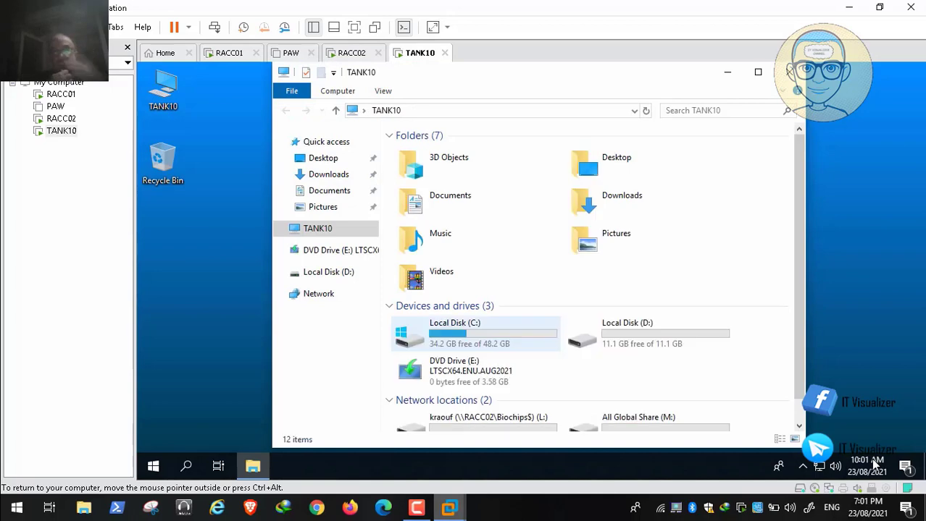
{"action": "scroll", "coordinate": [407, 332], "scroll_direction": "down", "scroll_amount": 1}
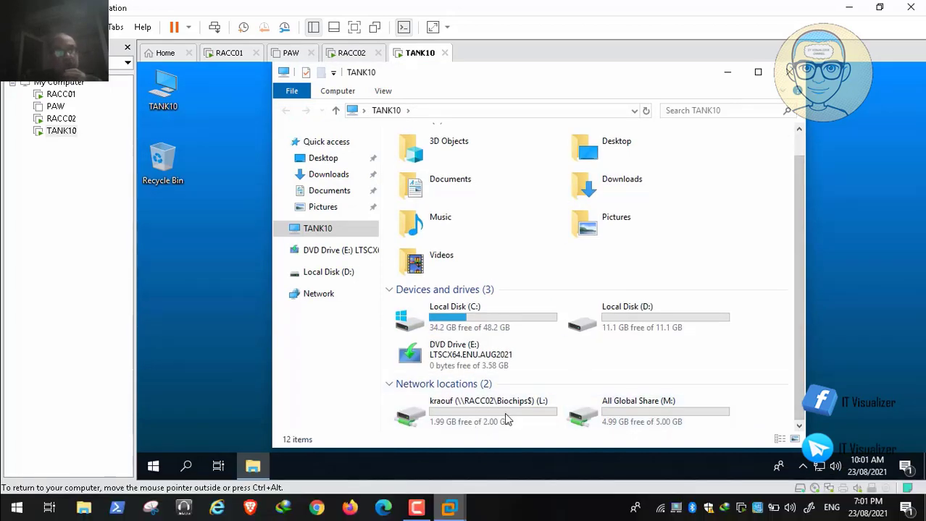
{"action": "key", "text": "alt+F4"}
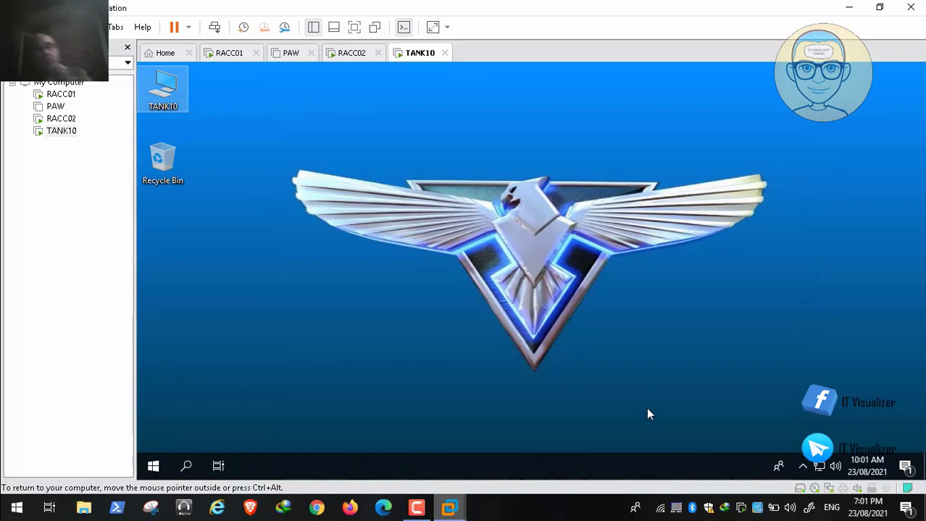
Restart the TANK10 guest from the Win+X Shut down or sign out menu
{"action": "key", "text": "super"}
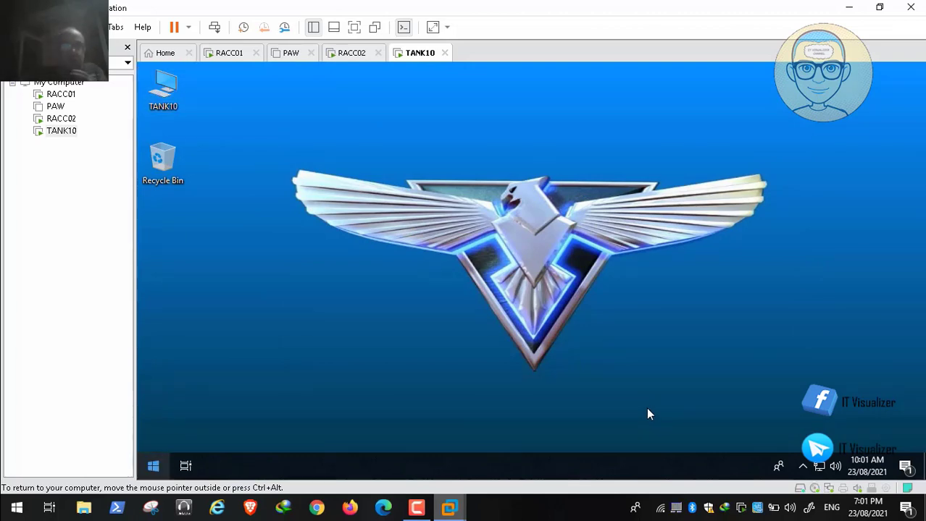
{"action": "key", "text": "super+x"}
{"action": "key", "text": "Up"}
{"action": "key", "text": "Up"}
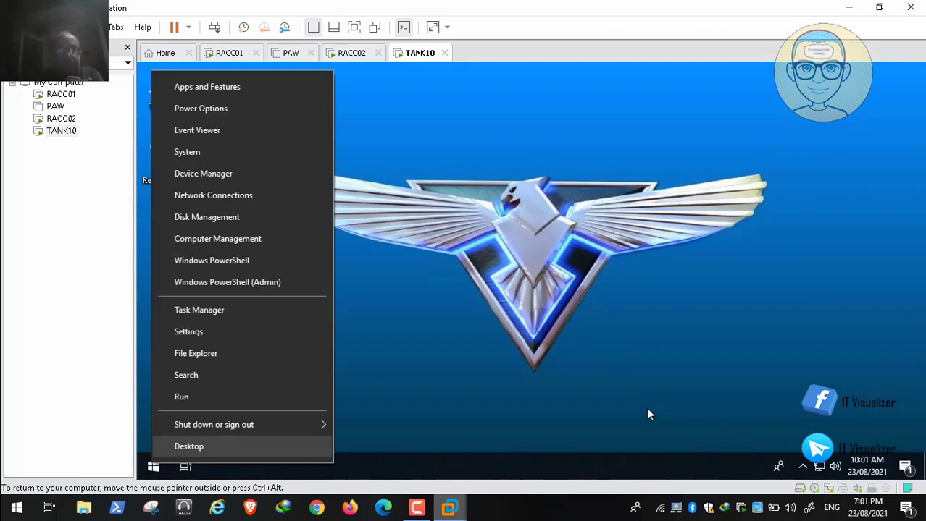
{"action": "key", "text": "Right"}
{"action": "key", "text": "Up"}
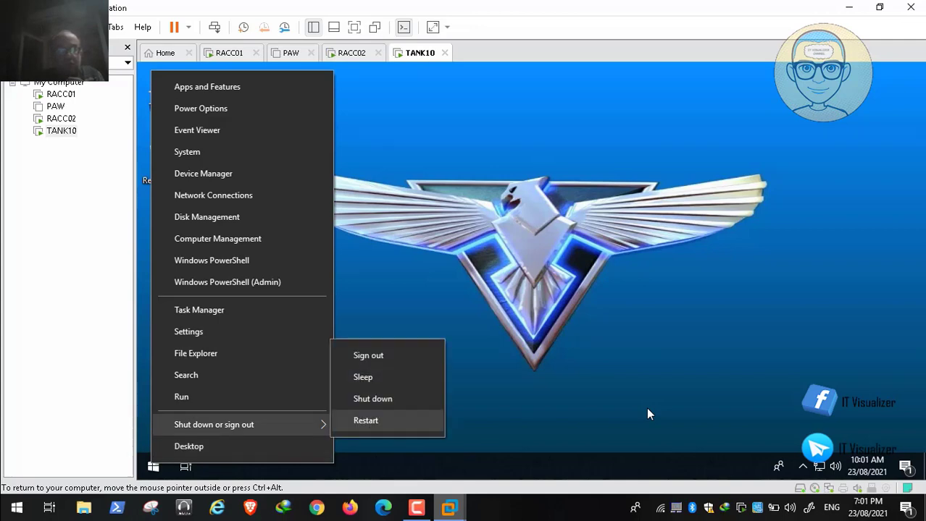
{"action": "key", "text": "Return"}
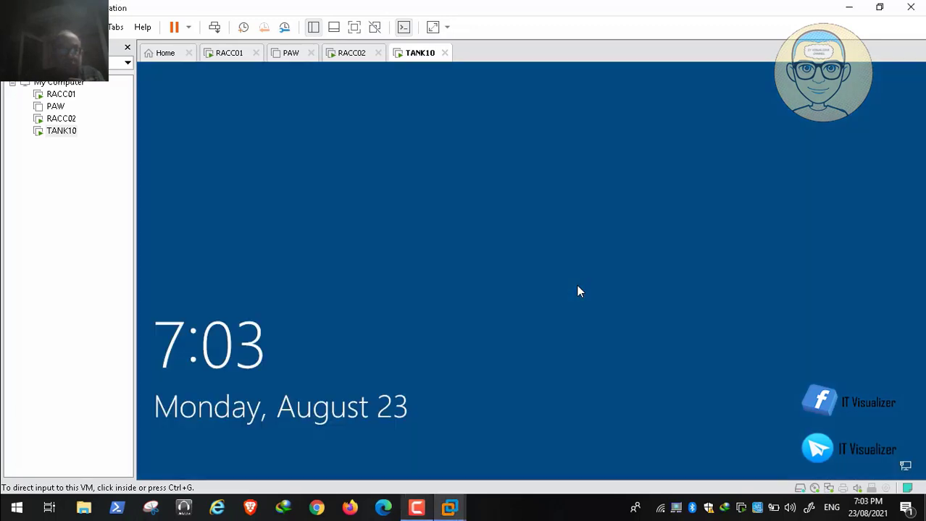
Accept the legal notice and sign in with the REDALERT domain user's account and password
{"action": "left_click", "coordinate": [577, 287]}
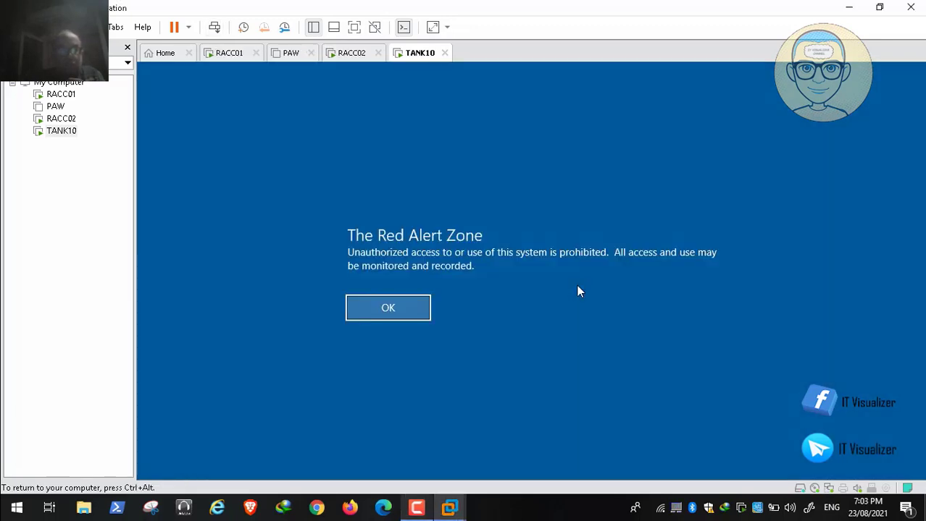
{"action": "key", "text": "Return"}
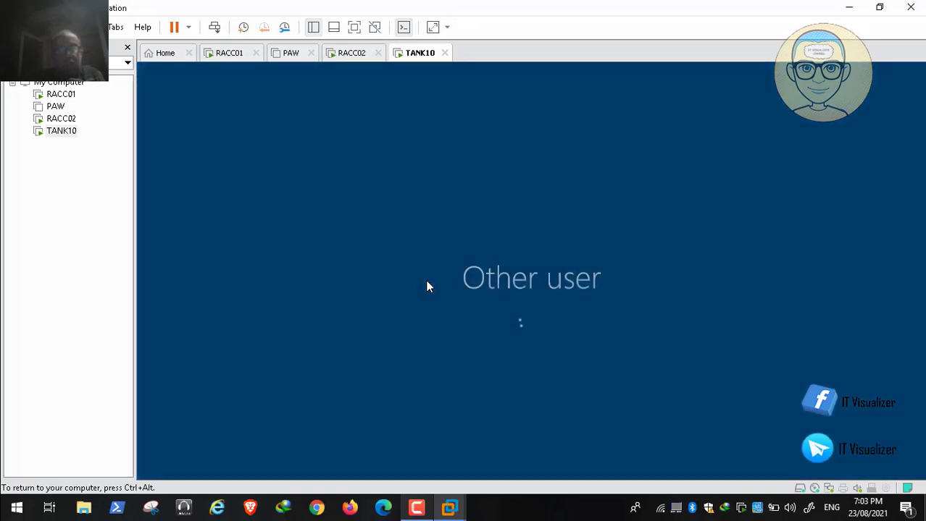
{"action": "type", "text": "r"}
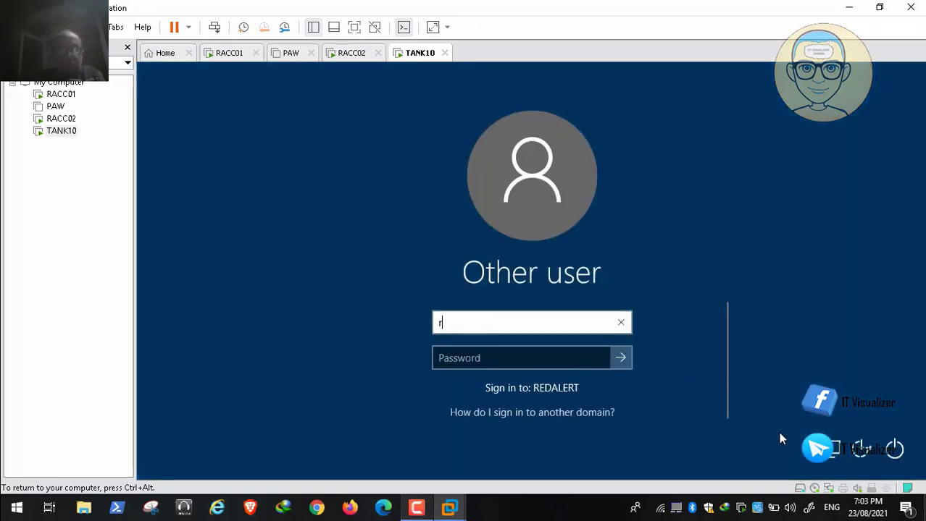
{"action": "type", "text": "edalert\\kra"}
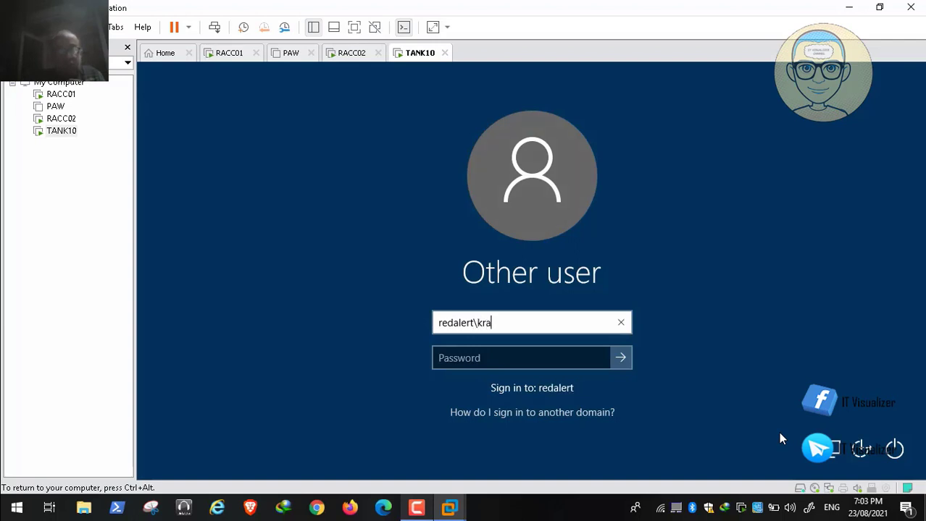
{"action": "type", "text": "ouf"}
{"action": "key", "text": "Tab"}
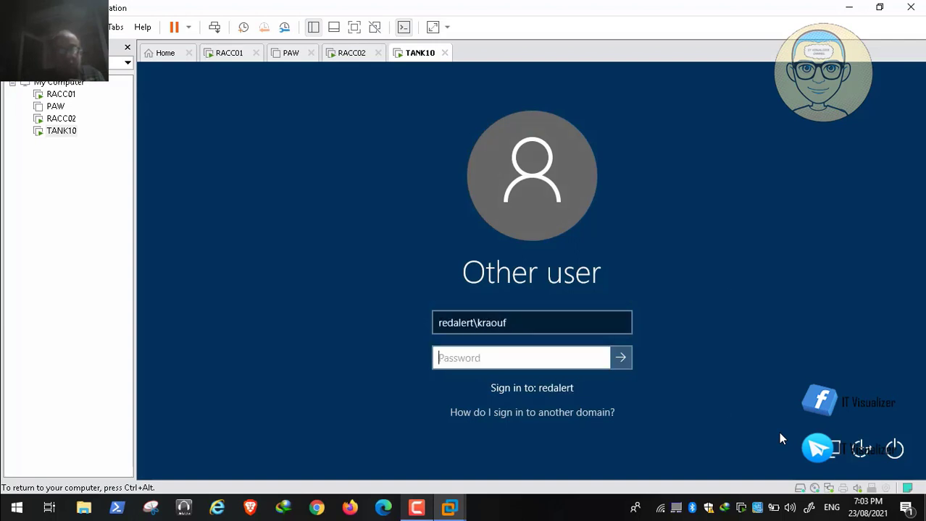
{"action": "type", "text": "P@ssw"}
{"action": "key", "text": "Return"}
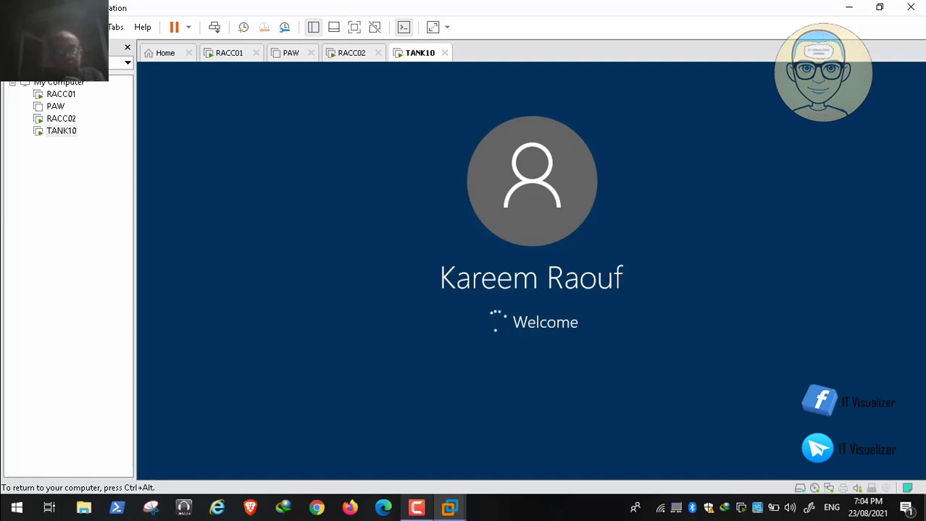
{"action": "mouse_move", "coordinate": [792, 471]}
{"action": "left_click", "coordinate": [764, 477]}
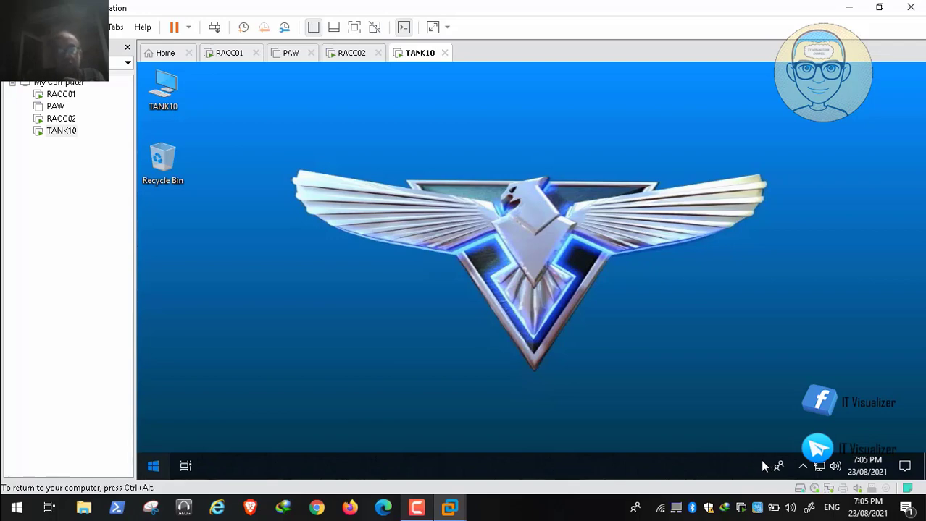
Open Settings maximized, go to Windows Update, and run Check for updates
{"action": "key", "text": "super"}
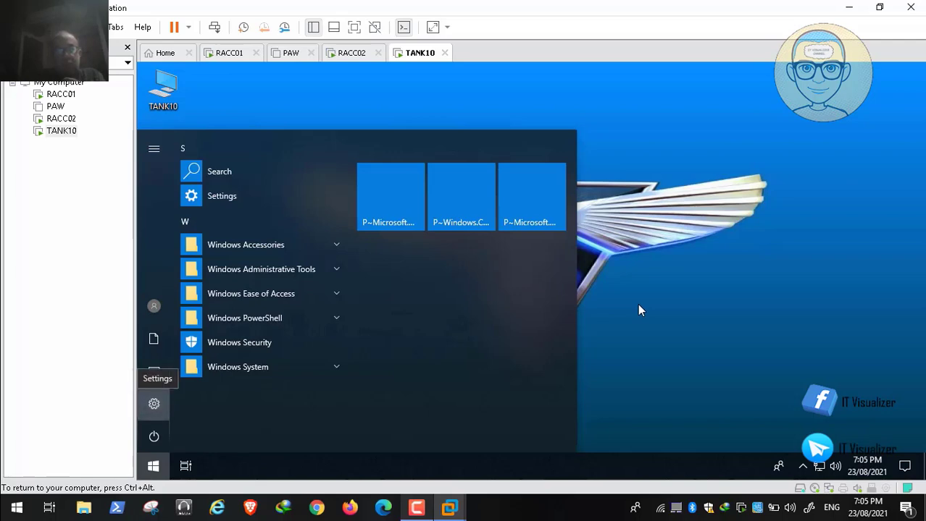
{"action": "left_click", "coordinate": [155, 403]}
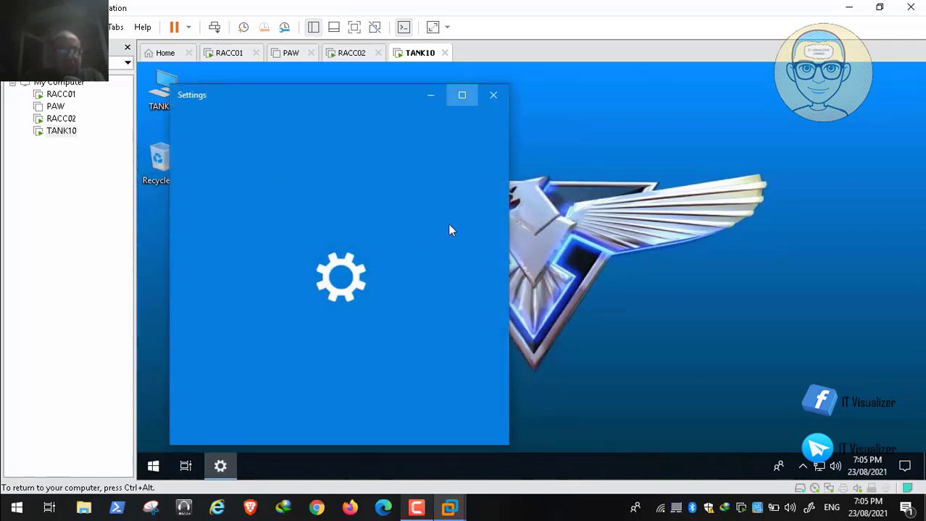
{"action": "left_click", "coordinate": [461, 95]}
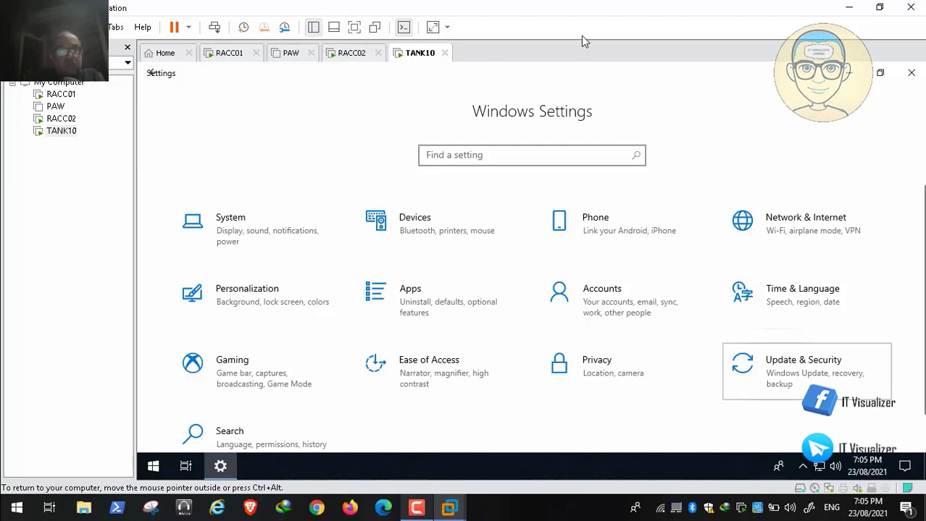
{"action": "key", "text": "Return"}
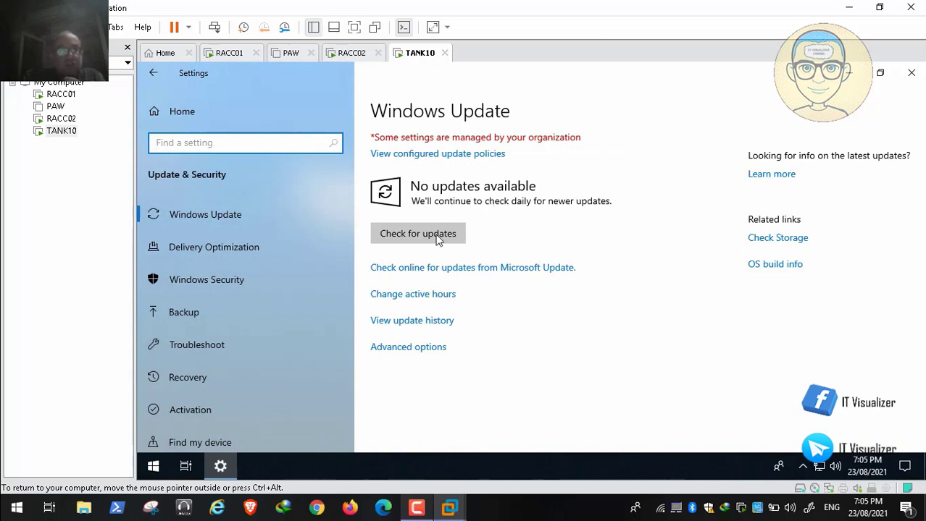
{"action": "left_click", "coordinate": [429, 237]}
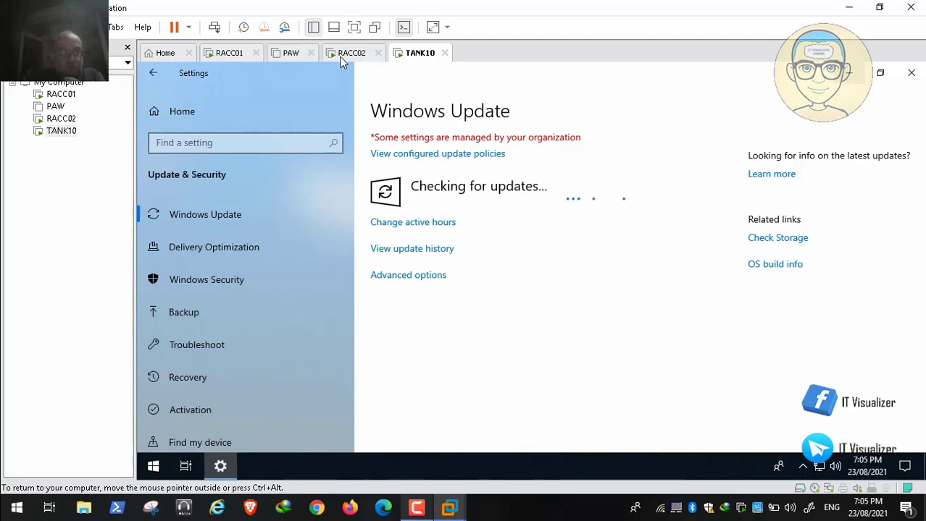
{"action": "key", "text": "super+d"}
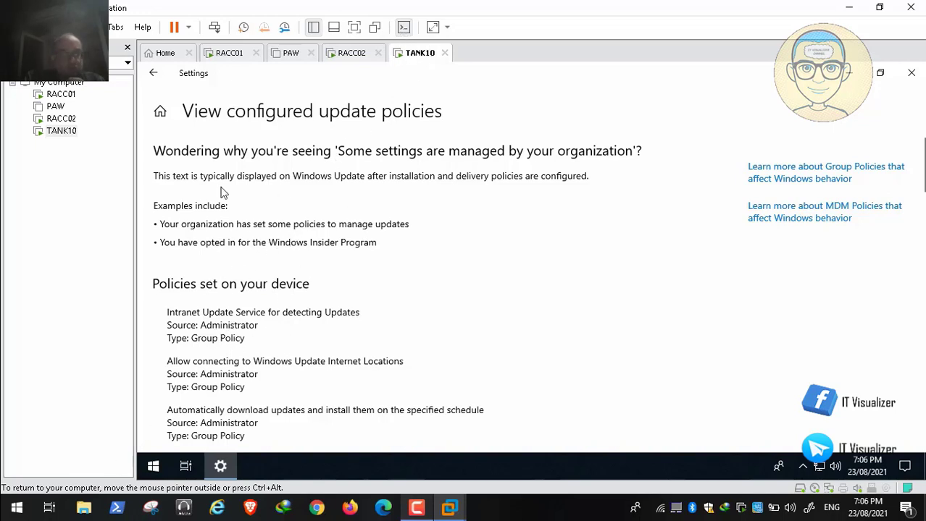
Scroll through the Windows Update policies configured via Group Policy
{"action": "left_click", "coordinate": [11, 493]}
{"action": "scroll", "coordinate": [494, 187], "scroll_direction": "down", "scroll_amount": 20}
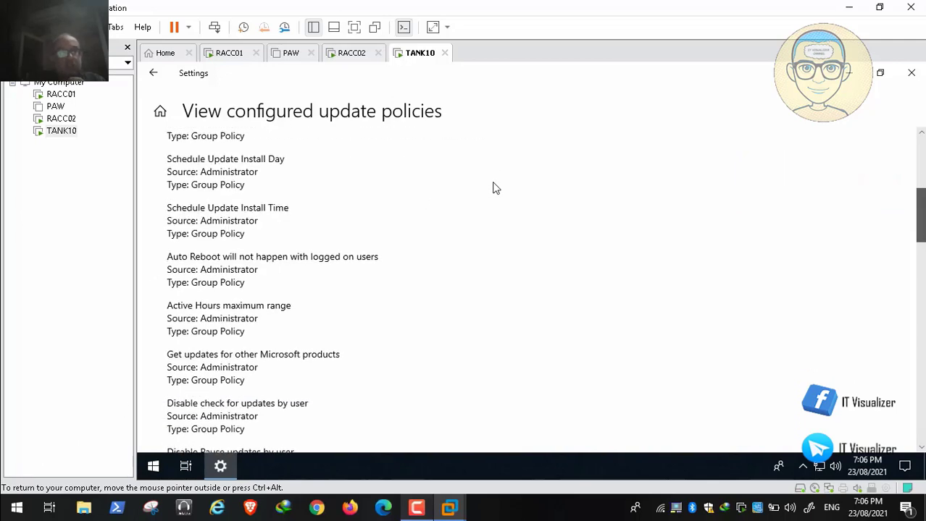
{"action": "scroll", "coordinate": [502, 221], "scroll_direction": "down", "scroll_amount": 15}
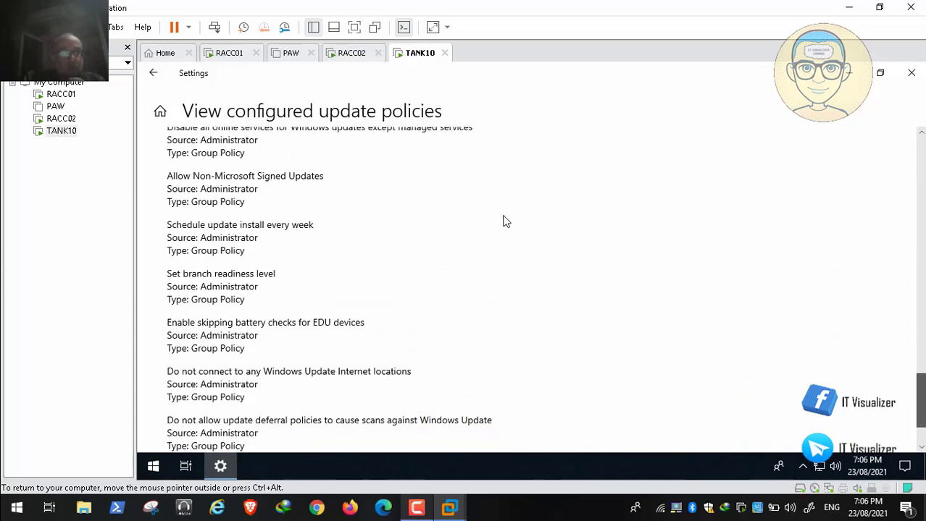
{"action": "scroll", "coordinate": [326, 239], "scroll_direction": "up", "scroll_amount": 20}
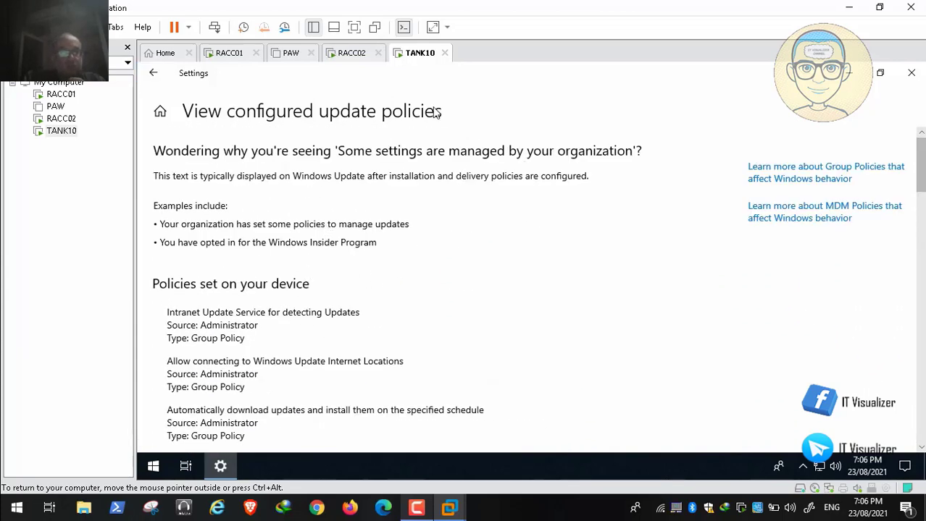
Return to the Windows Update page and check the notification area while updates download
{"action": "key", "text": "alt+Left"}
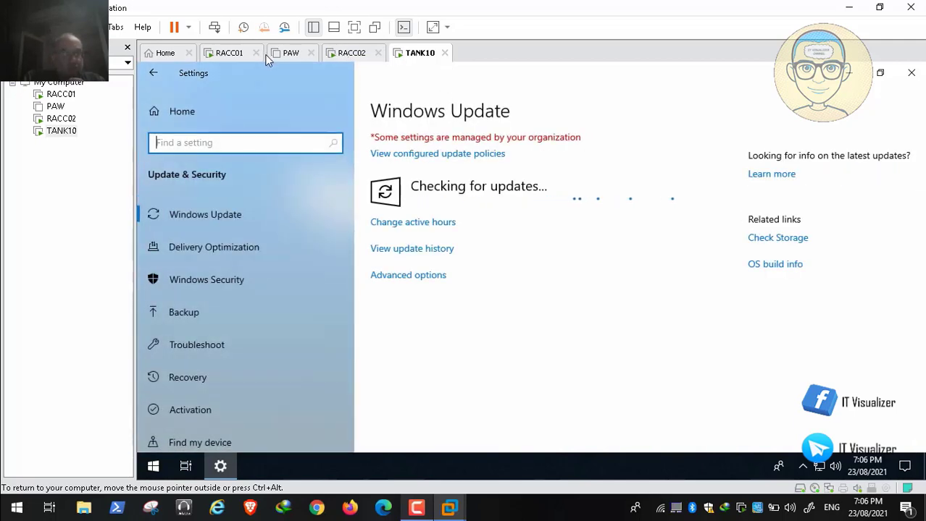
{"action": "key", "text": "ctrl+alt"}
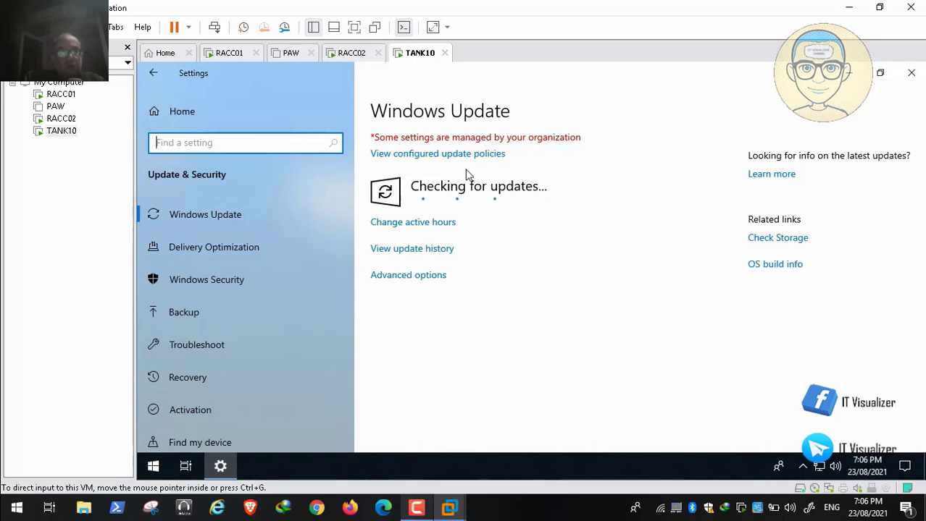
{"action": "left_click", "coordinate": [467, 176]}
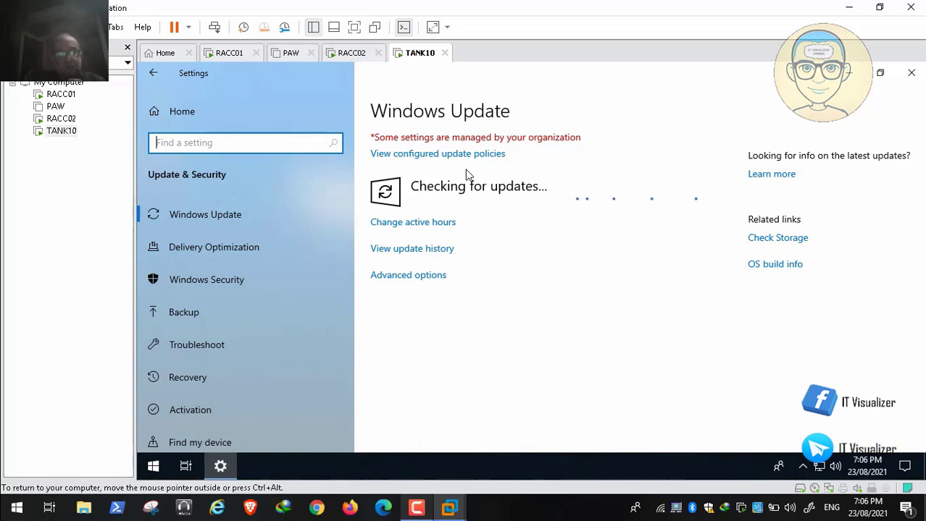
{"action": "left_click", "coordinate": [802, 466]}
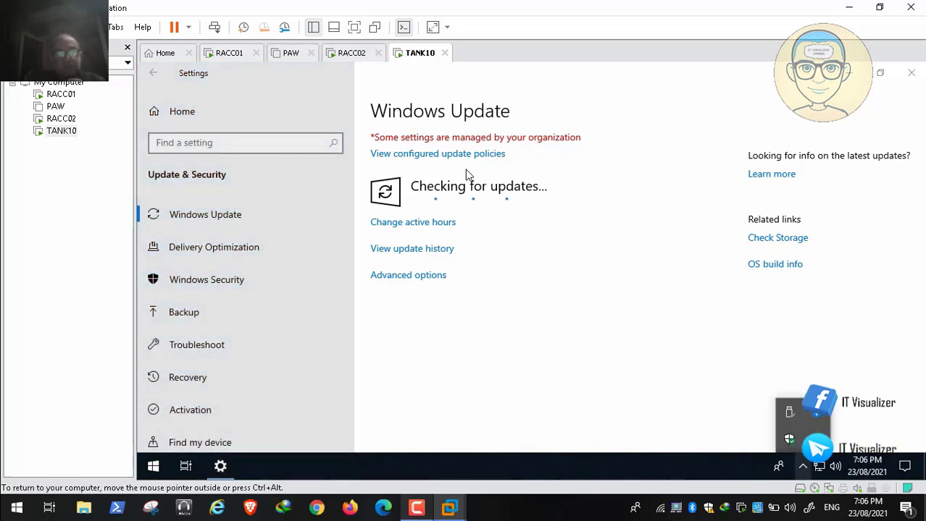
{"action": "left_click", "coordinate": [467, 175]}
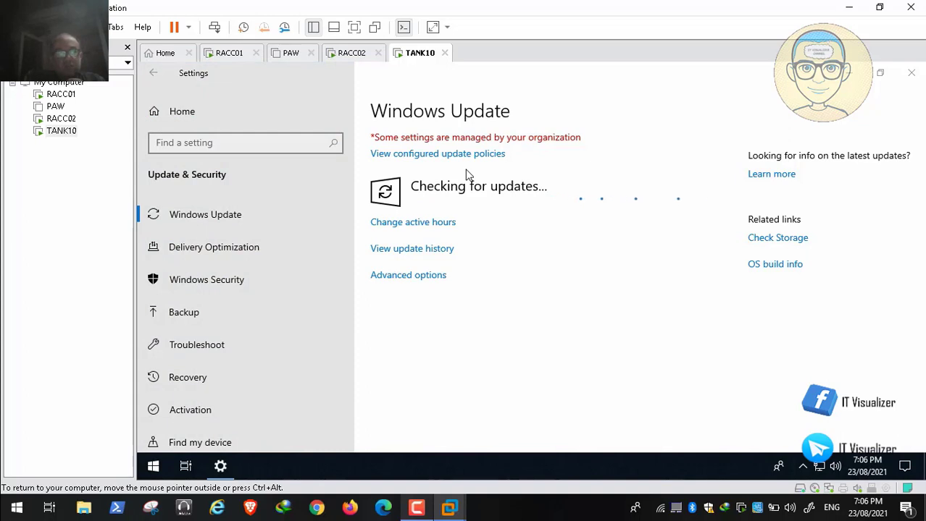
{"action": "mouse_move", "coordinate": [686, 514]}
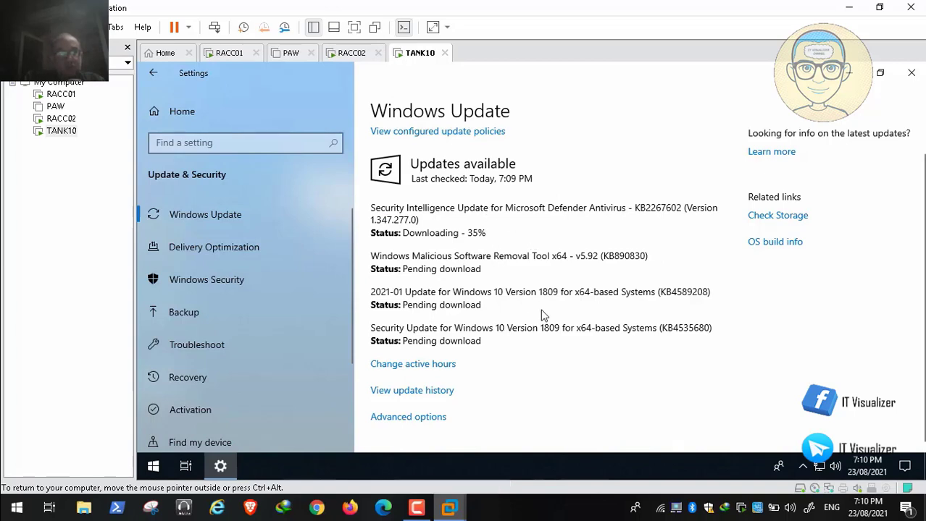
{"action": "mouse_move", "coordinate": [833, 513]}
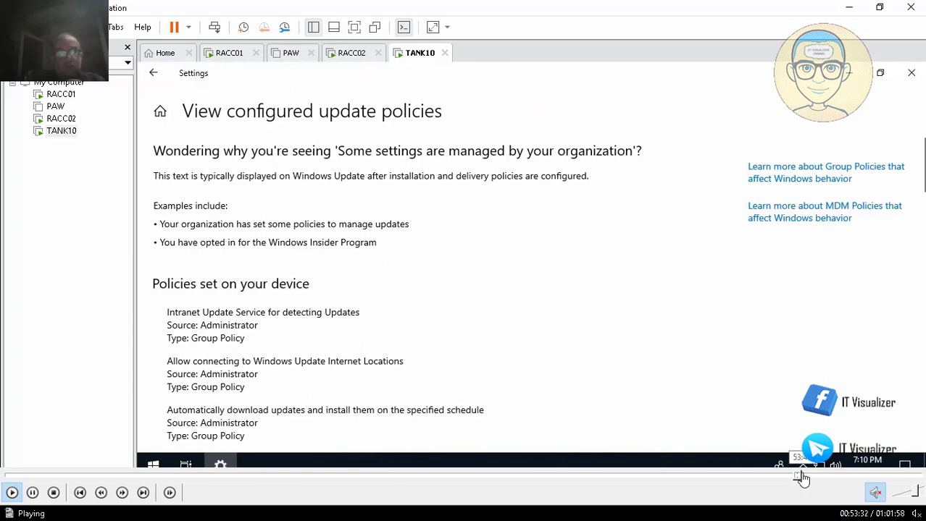
Launch Event Viewer from Administrative Tools to see the Administrative Events summary
{"action": "left_click", "coordinate": [808, 475]}
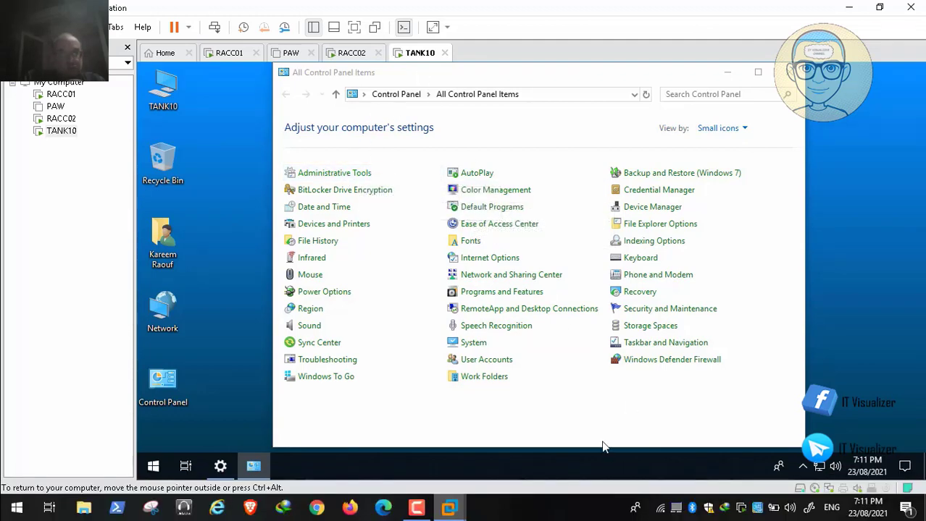
{"action": "mouse_move", "coordinate": [768, 486]}
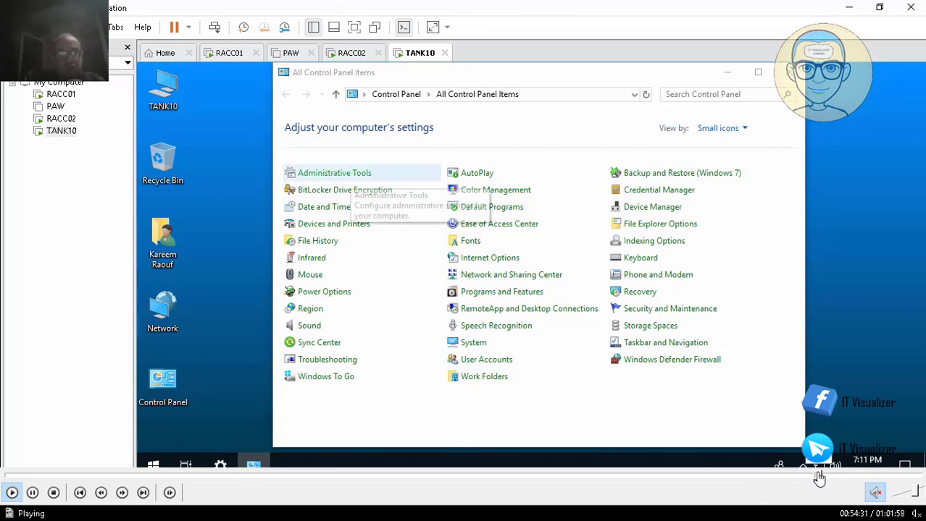
{"action": "left_click", "coordinate": [820, 477]}
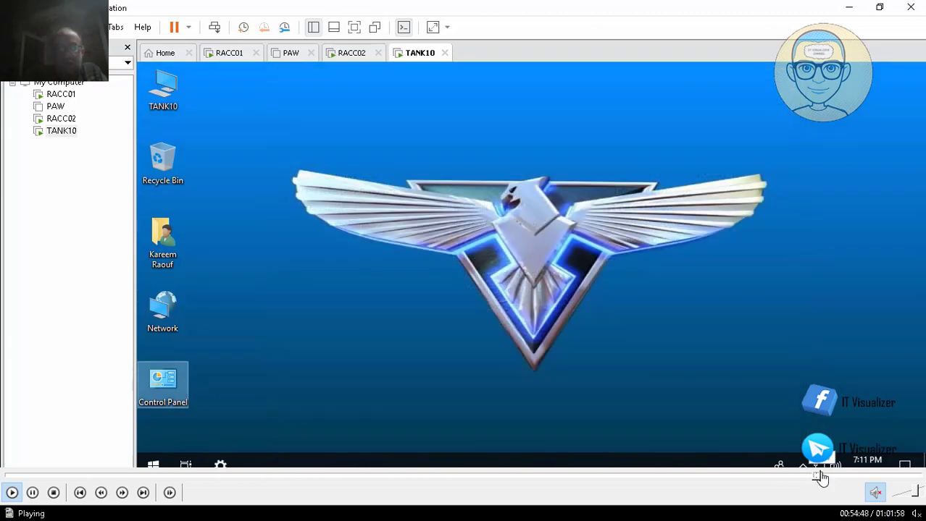
{"action": "left_click", "coordinate": [818, 476]}
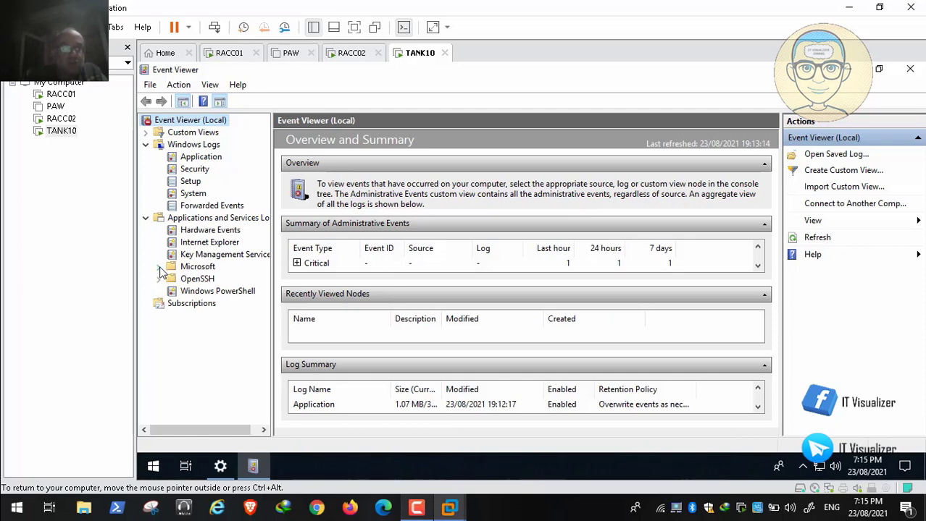
Expand Applications and Services Logs > Microsoft > Windows and open the WindowsUpdateClient Operational log
{"action": "left_click", "coordinate": [160, 268]}
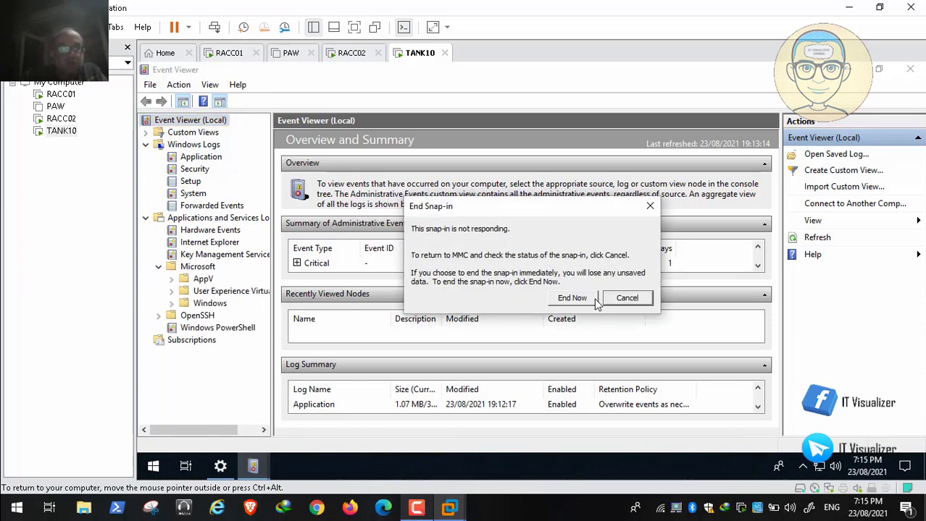
{"action": "left_click", "coordinate": [624, 298]}
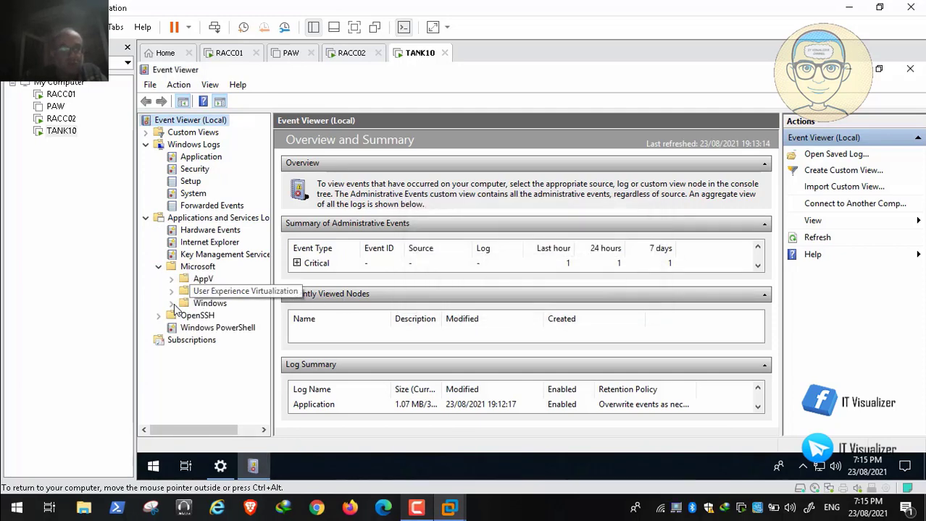
{"action": "left_click", "coordinate": [172, 304]}
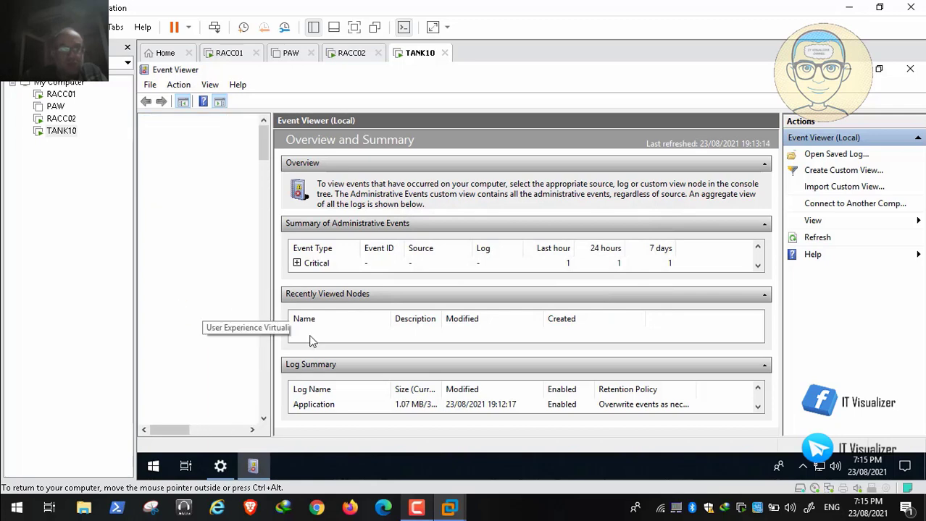
{"action": "left_click_drag", "start_coordinate": [263, 137], "coordinate": [263, 307]}
{"action": "scroll", "coordinate": [260, 335], "scroll_direction": "down", "scroll_amount": 20}
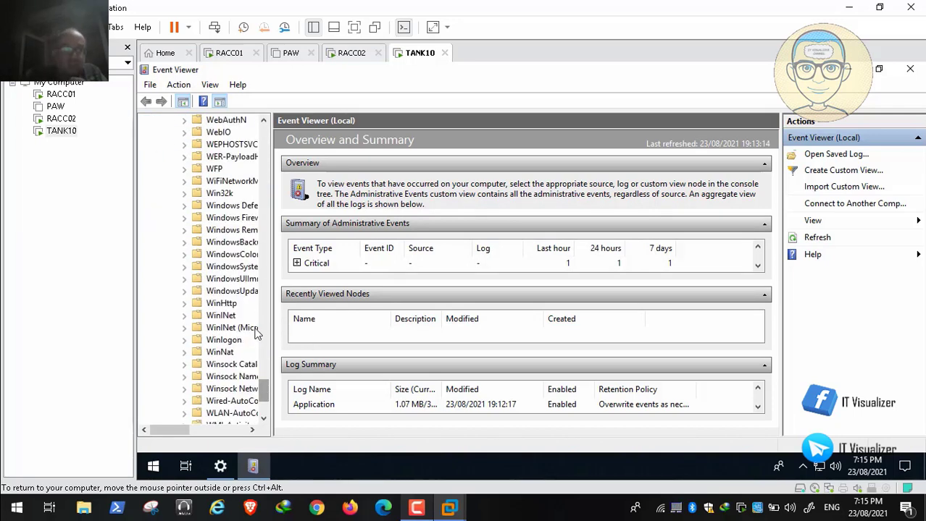
{"action": "scroll", "coordinate": [233, 355], "scroll_direction": "down", "scroll_amount": 3}
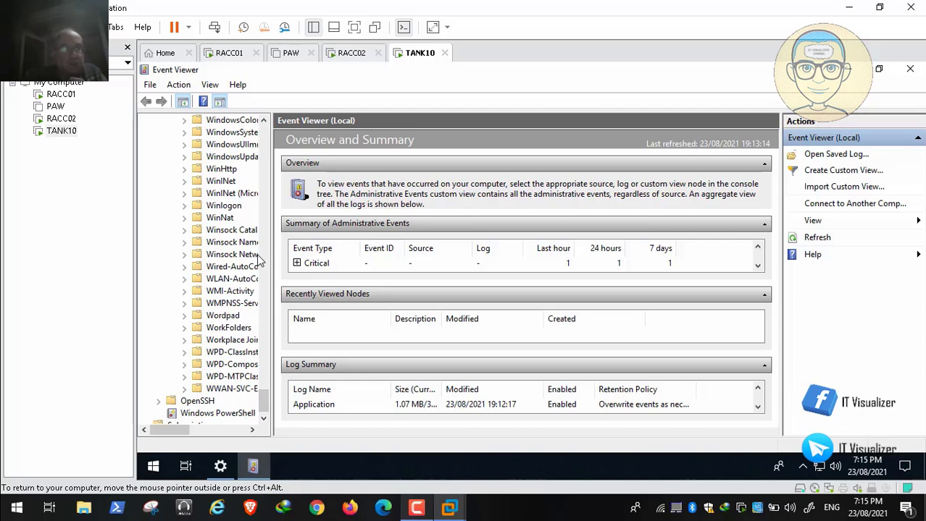
{"action": "left_click_drag", "start_coordinate": [272, 277], "coordinate": [331, 277]}
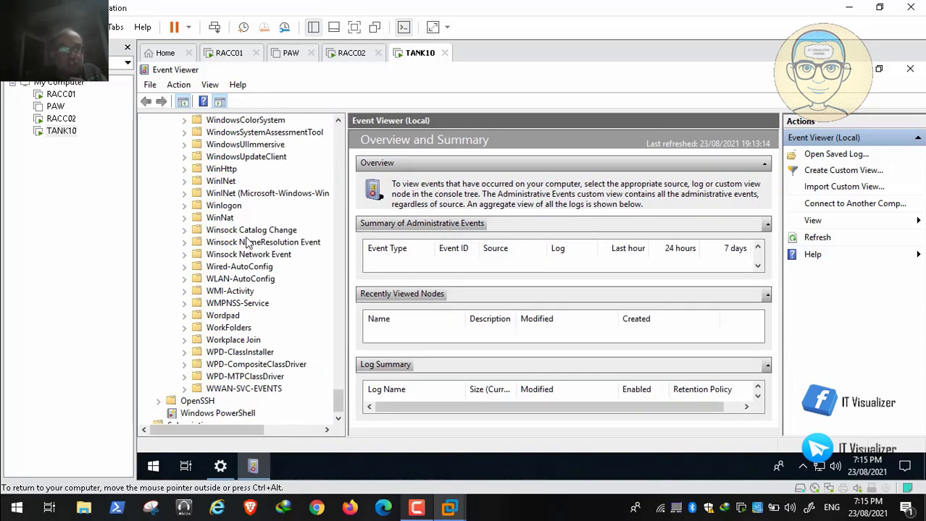
{"action": "left_click", "coordinate": [184, 157]}
{"action": "left_click", "coordinate": [240, 170]}
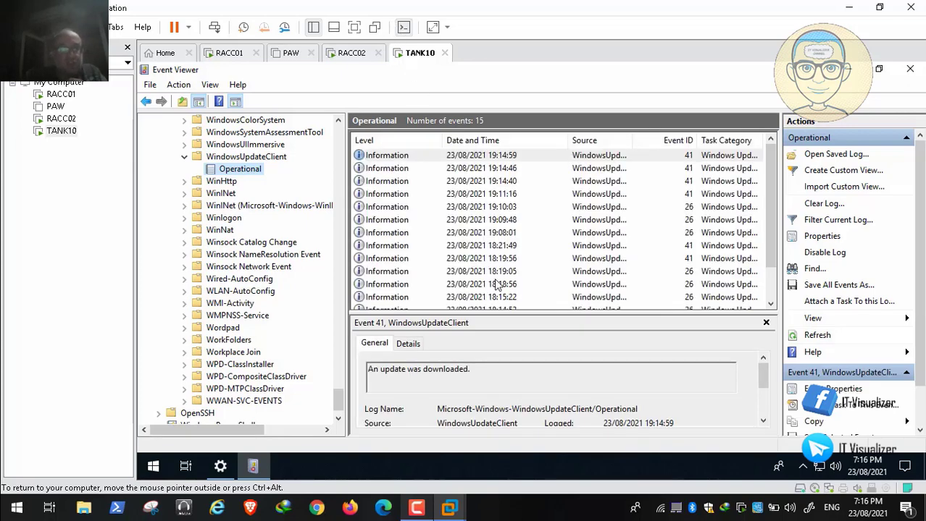
Open event 41 'An update was downloaded', then close Event Viewer
{"action": "mouse_move", "coordinate": [67, 511]}
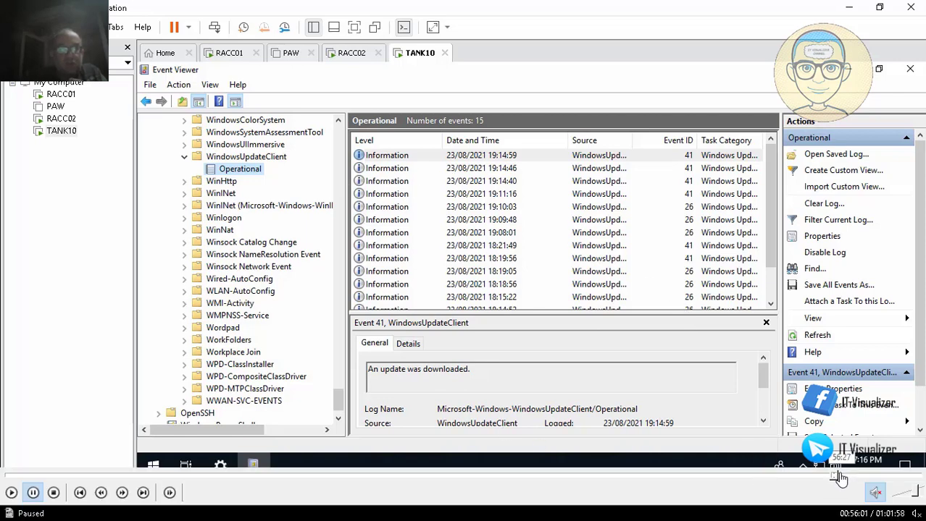
{"action": "left_click", "coordinate": [842, 476]}
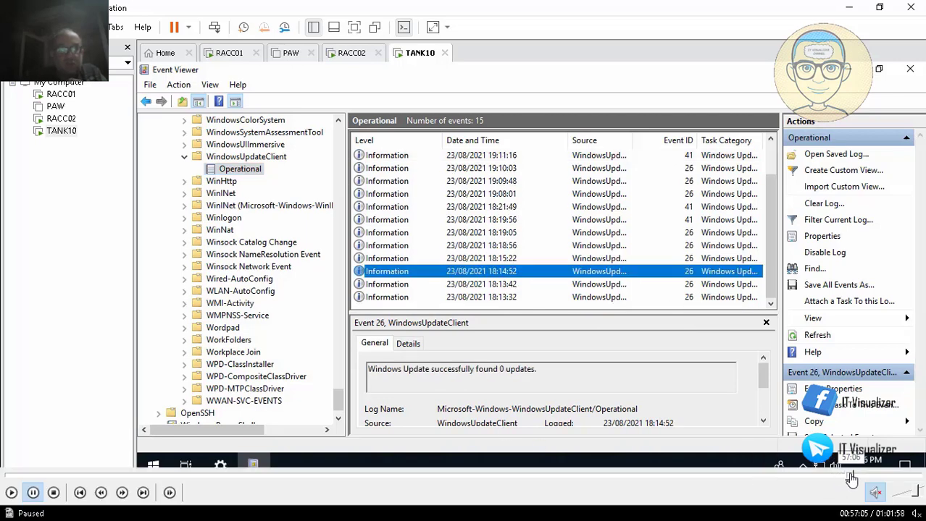
{"action": "left_click", "coordinate": [852, 476]}
{"action": "left_click", "coordinate": [859, 476]}
{"action": "key", "text": "space"}
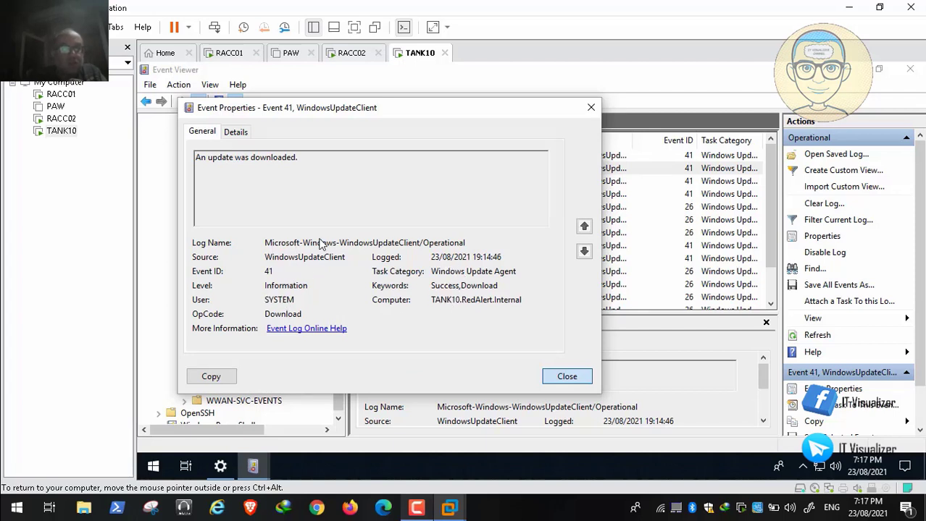
{"action": "mouse_move", "coordinate": [814, 478]}
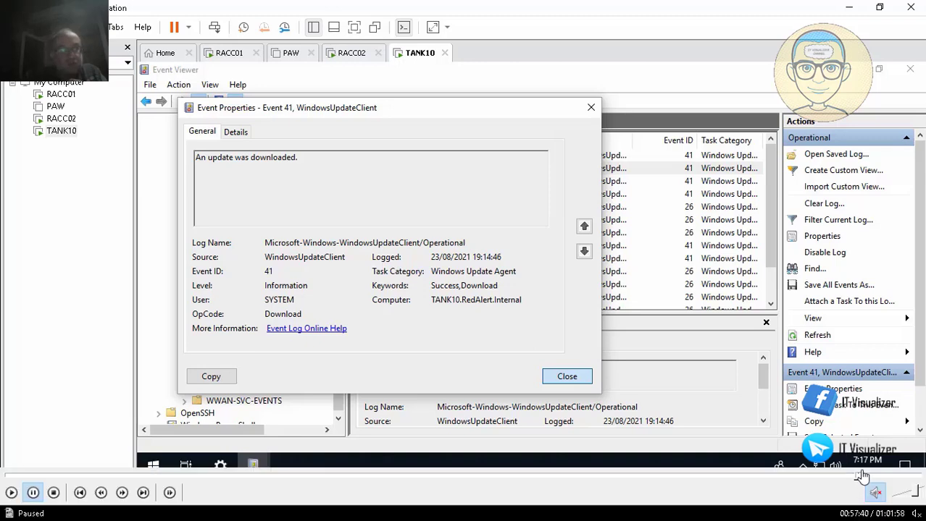
{"action": "left_click", "coordinate": [864, 476]}
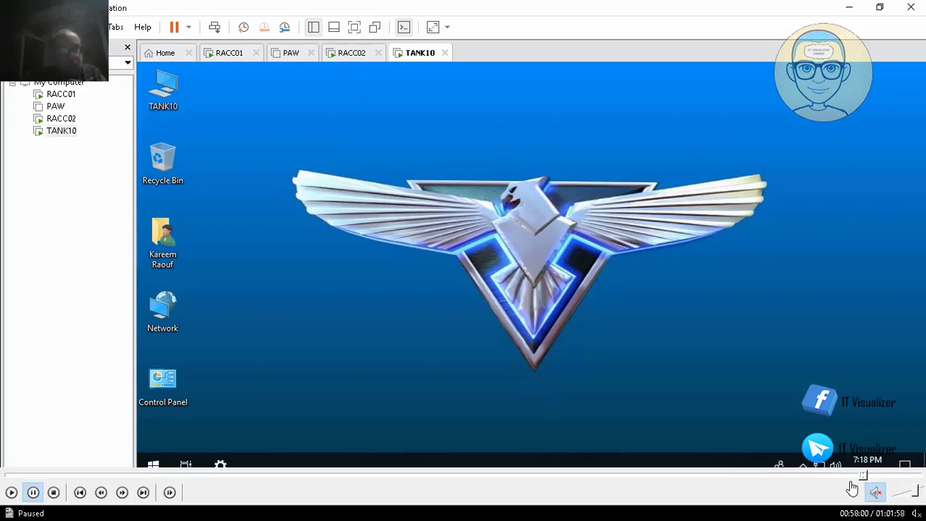
Open Windows Update's Advanced options page, noting settings managed by the organization
{"action": "left_click", "coordinate": [867, 476]}
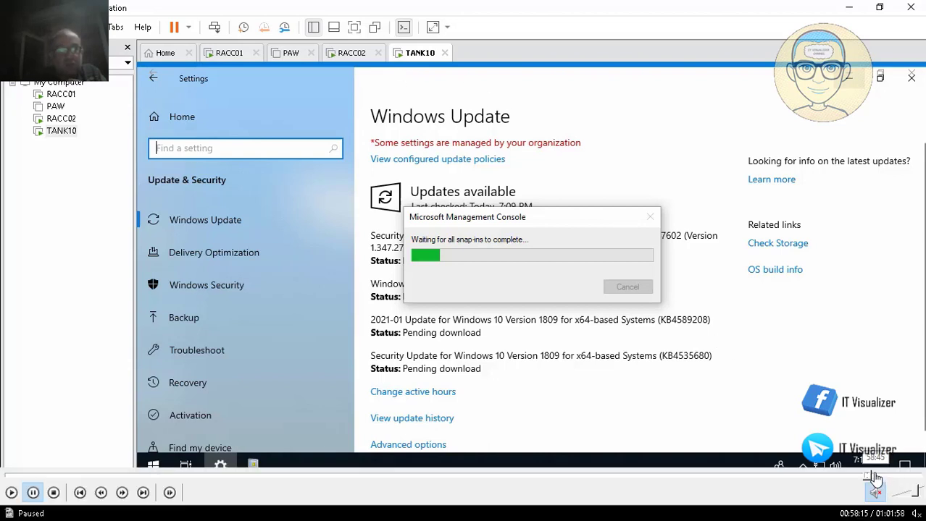
{"action": "left_click", "coordinate": [876, 476]}
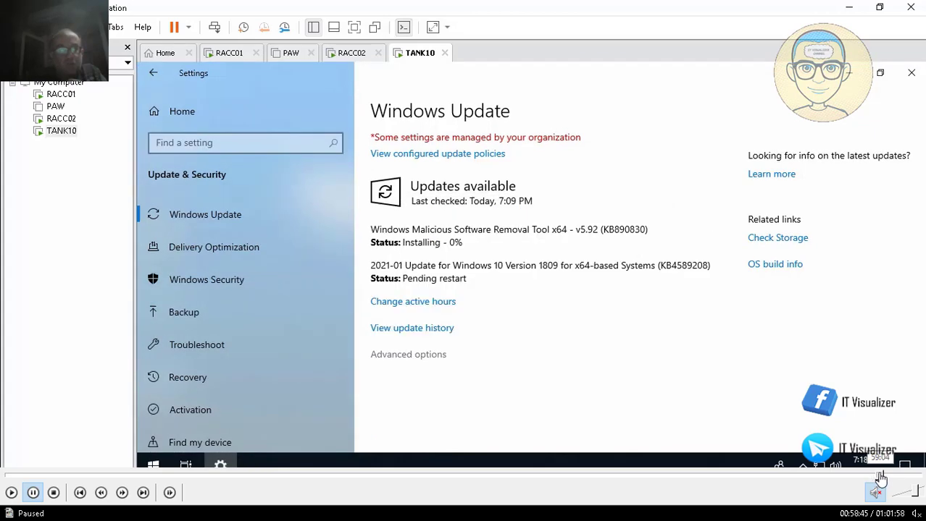
{"action": "left_click", "coordinate": [880, 478]}
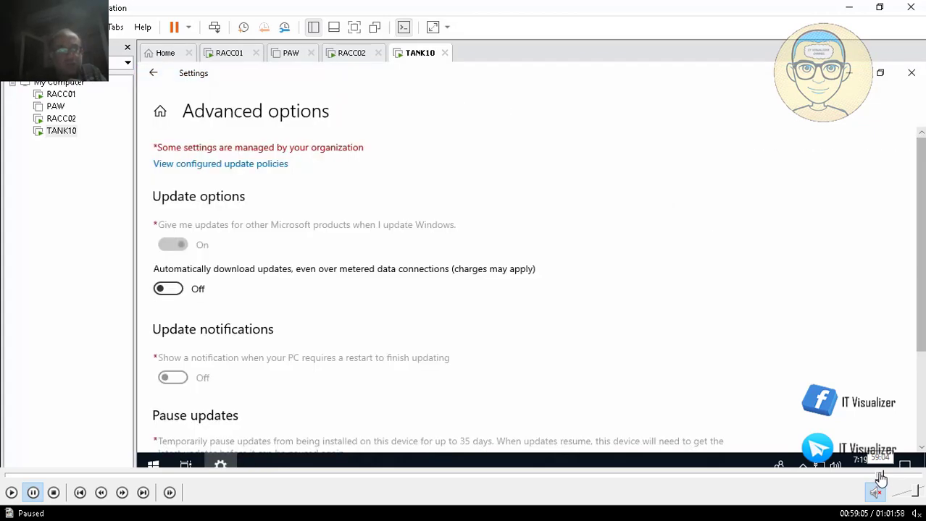
{"action": "left_click", "coordinate": [877, 477]}
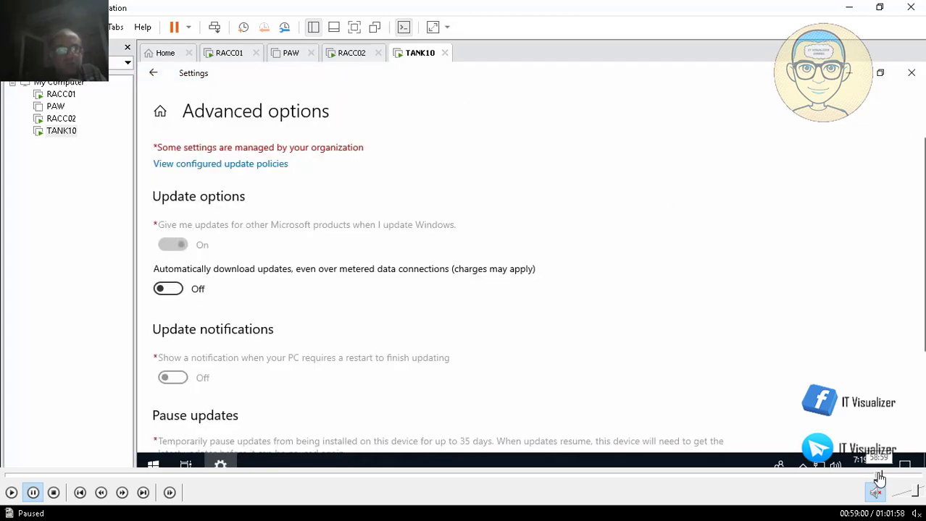
{"action": "left_click", "coordinate": [874, 477]}
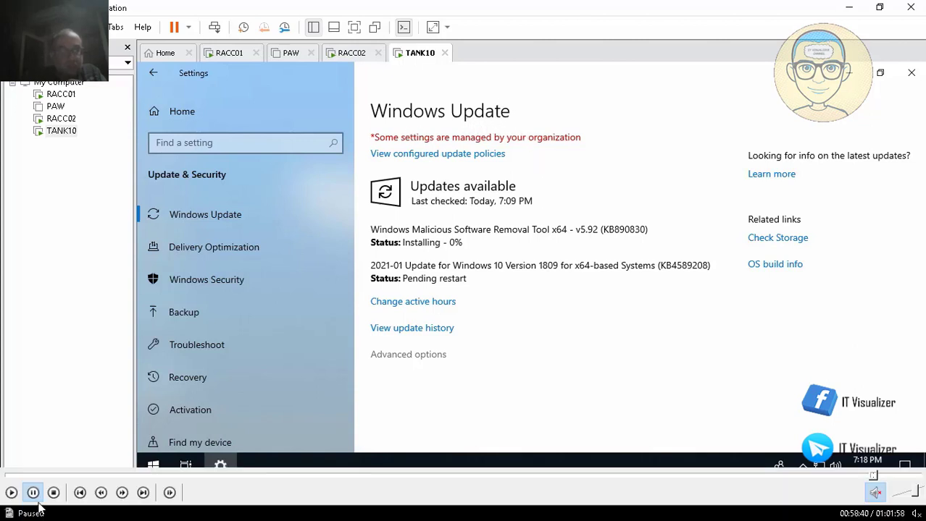
{"action": "left_click", "coordinate": [11, 492]}
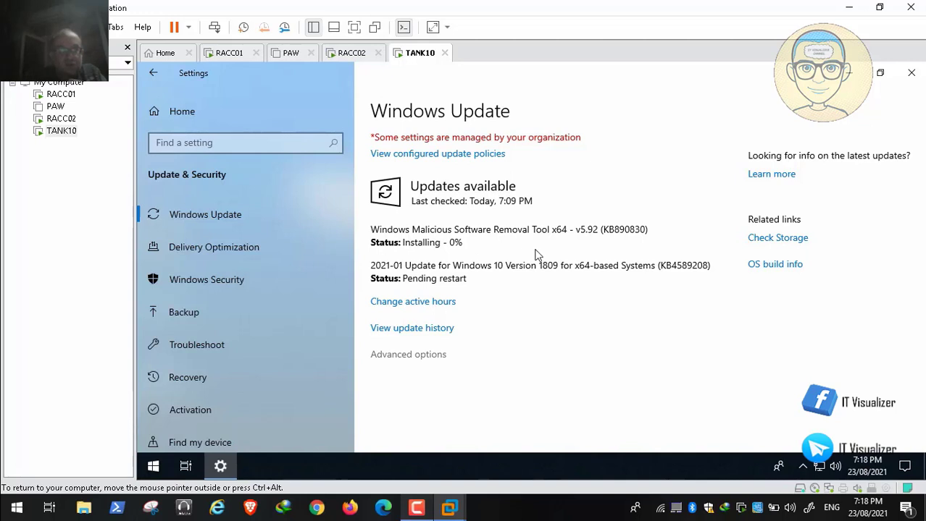
{"action": "mouse_move", "coordinate": [877, 494]}
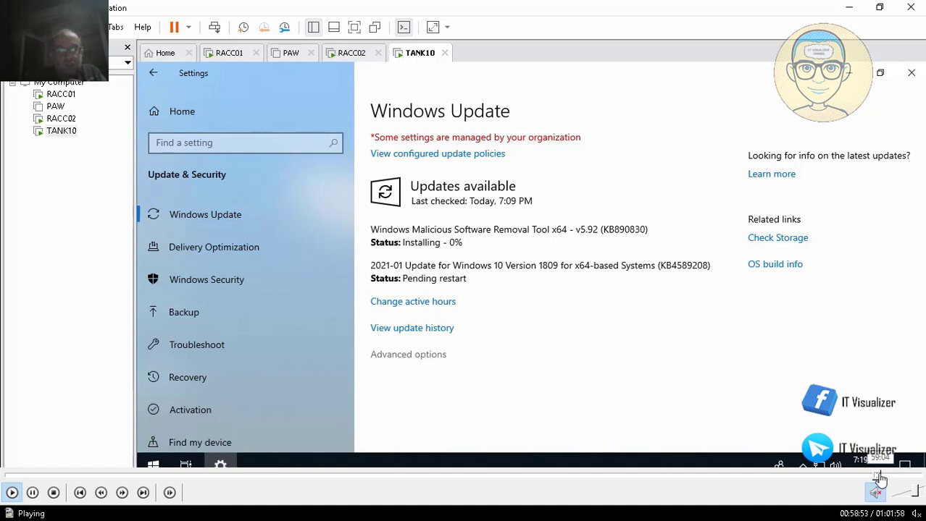
{"action": "left_click", "coordinate": [880, 477]}
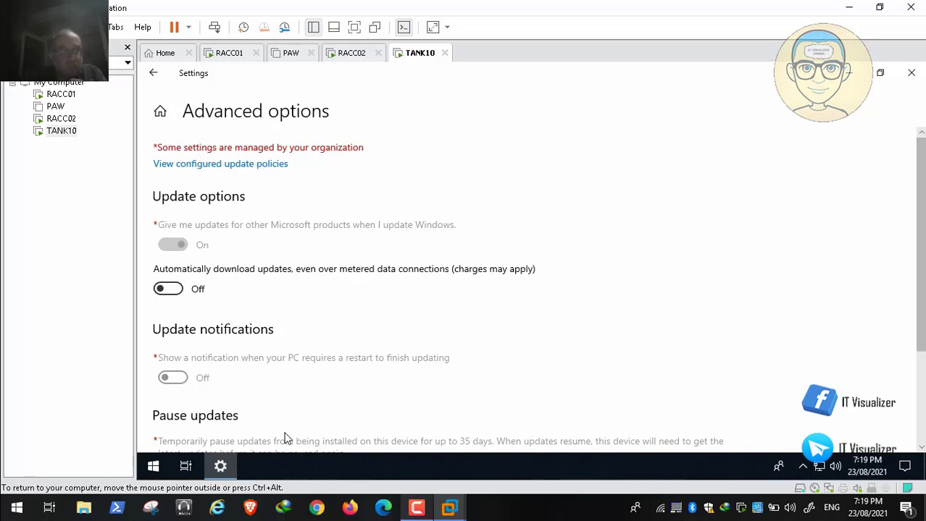
Scroll down Advanced options and open the Delivery Optimization link
{"action": "scroll", "coordinate": [313, 407], "scroll_direction": "down", "scroll_amount": 3}
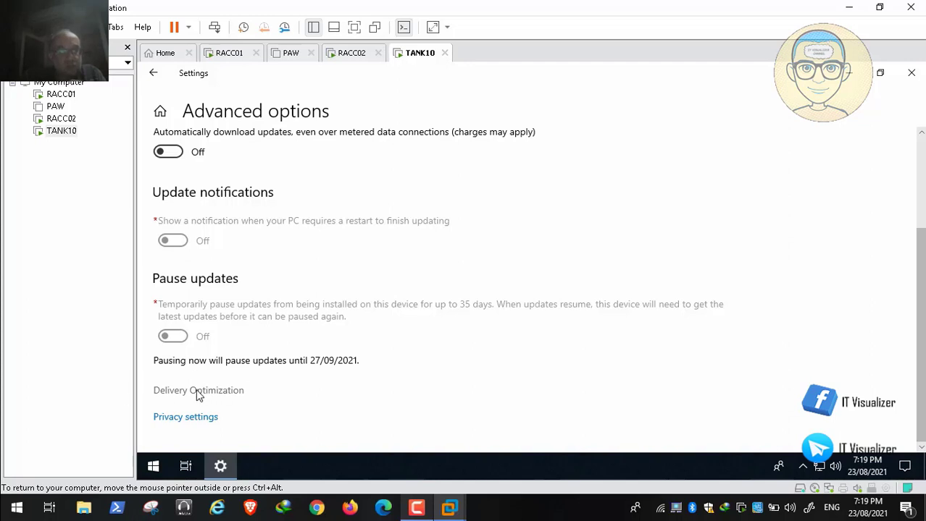
{"action": "left_click", "coordinate": [12, 494]}
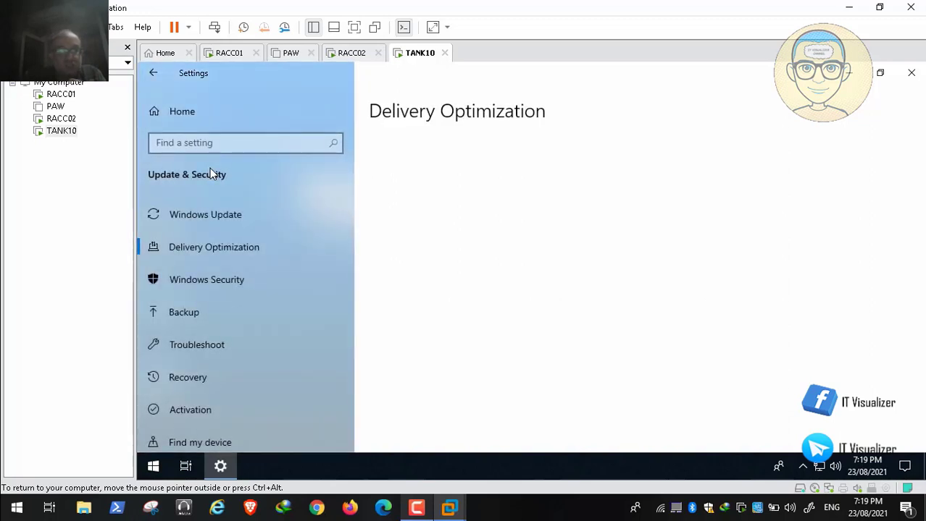
Open Delivery Optimization's Advanced options to check its bandwidth limits
{"action": "mouse_move", "coordinate": [7, 505]}
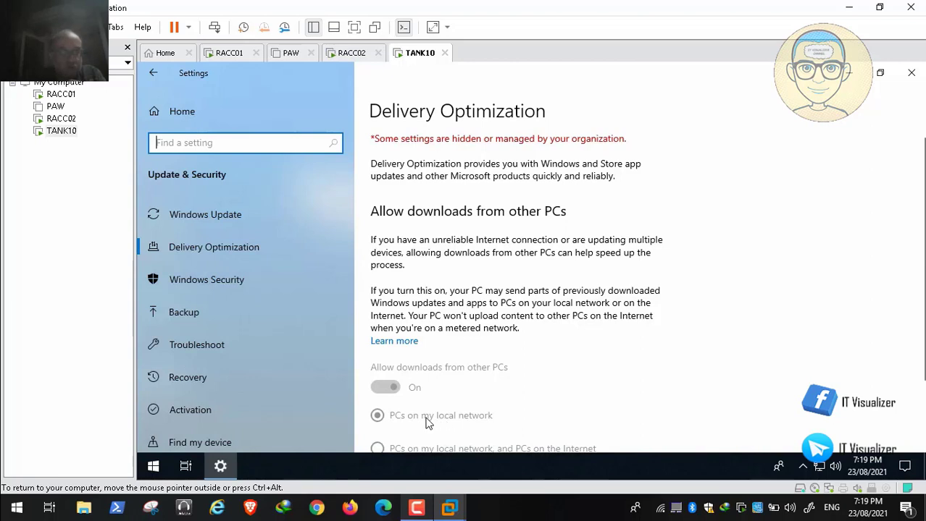
{"action": "left_click", "coordinate": [28, 493]}
{"action": "left_click", "coordinate": [26, 494]}
{"action": "mouse_move", "coordinate": [124, 511]}
{"action": "scroll", "coordinate": [667, 426], "scroll_direction": "down", "scroll_amount": 2}
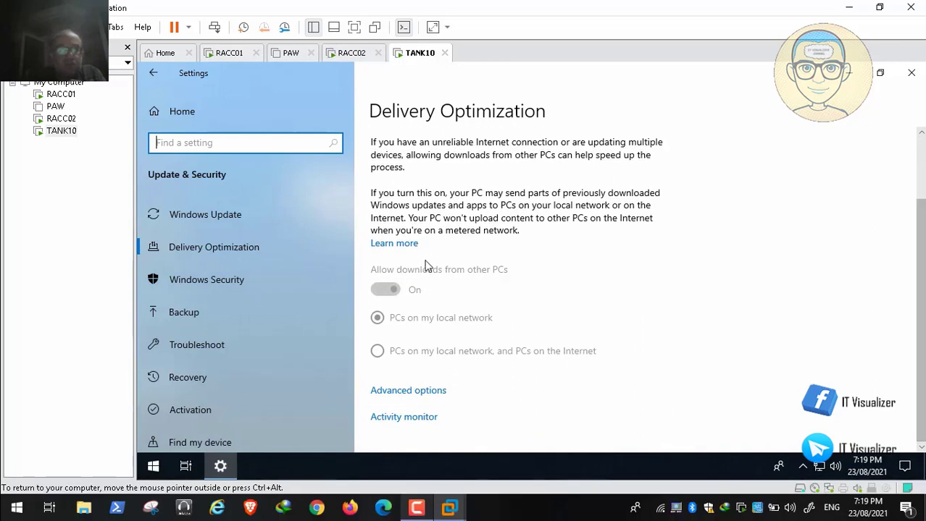
{"action": "left_click", "coordinate": [442, 389]}
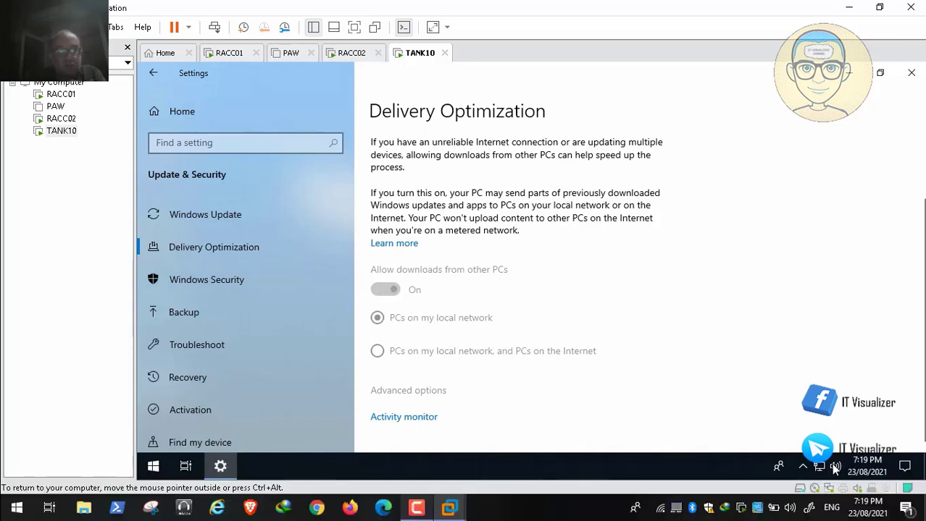
Close Settings and switch to the RACC02 tab at its LogonUI password prompt
{"action": "left_click", "coordinate": [895, 478]}
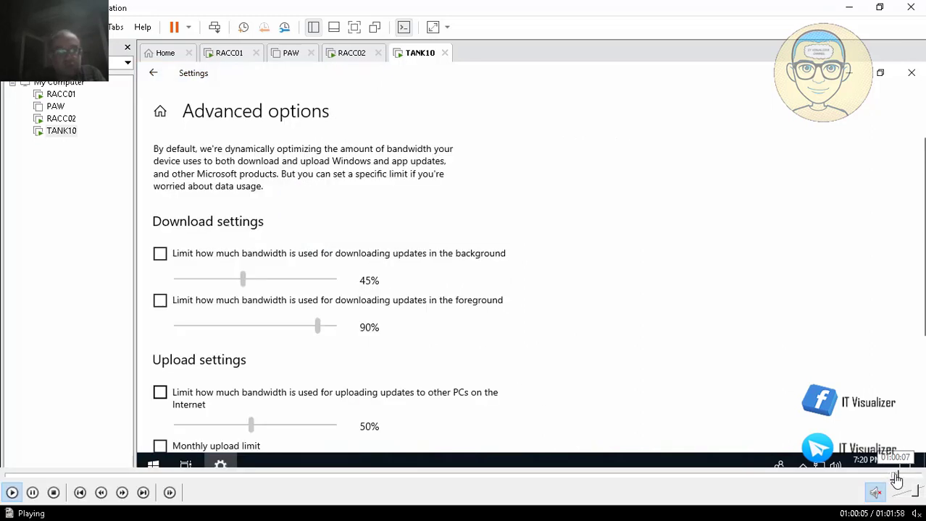
{"action": "left_click", "coordinate": [901, 478]}
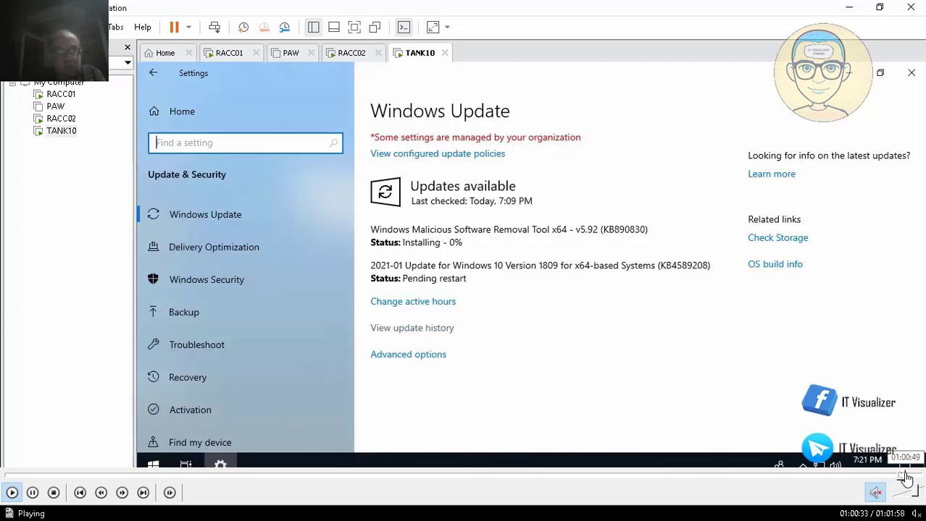
{"action": "left_click", "coordinate": [905, 478]}
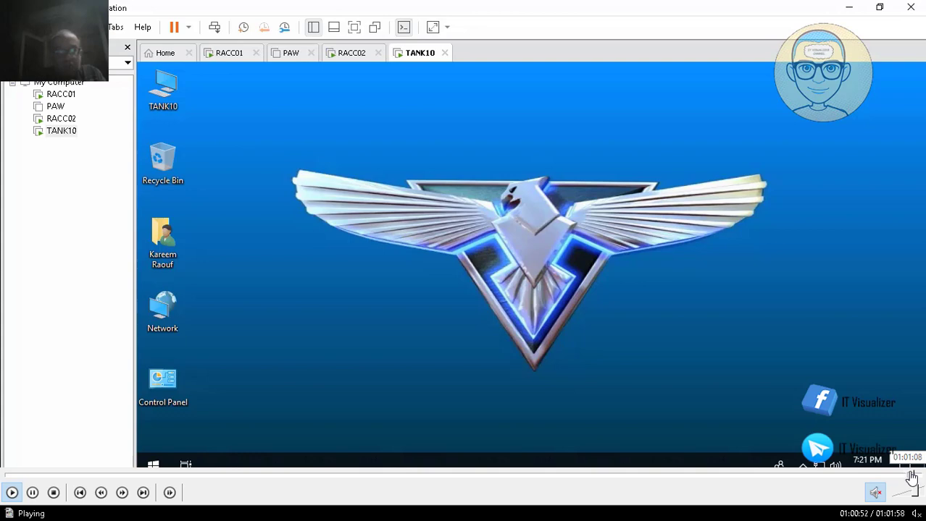
{"action": "left_click", "coordinate": [911, 477]}
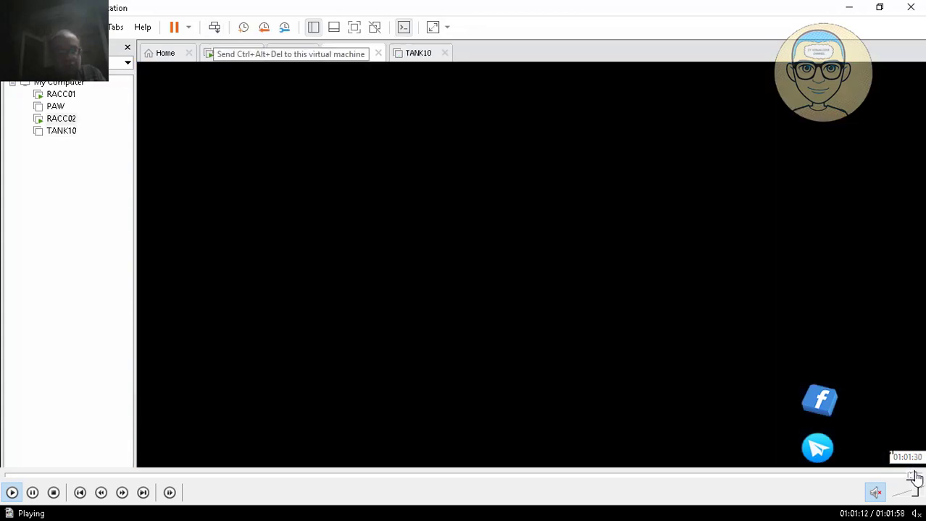
{"action": "left_click", "coordinate": [914, 477]}
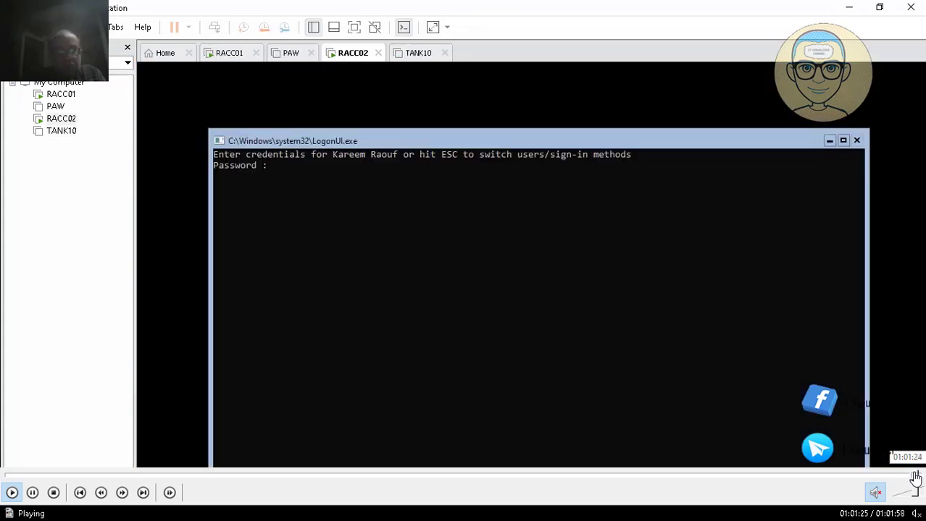